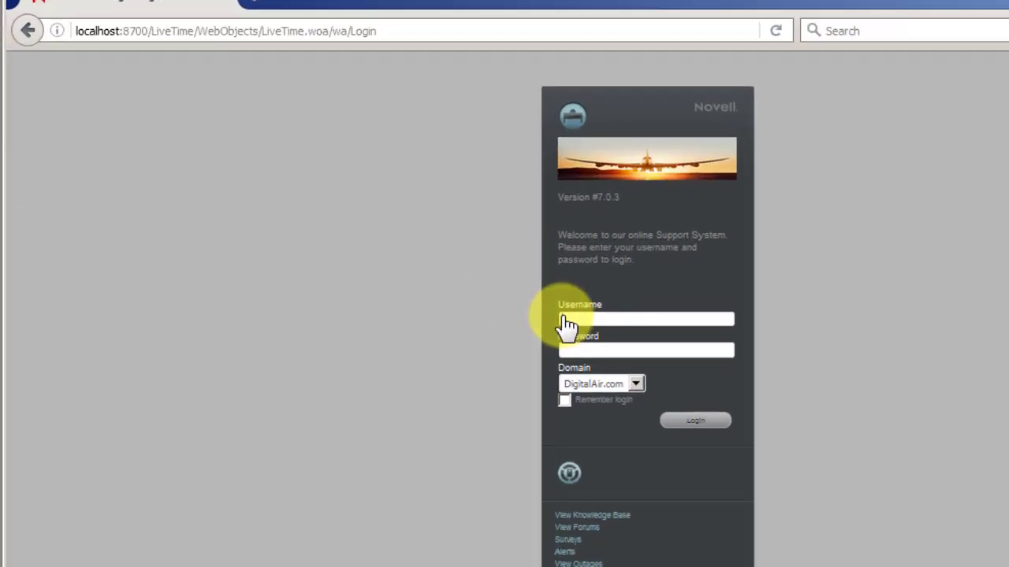
Sign in to Service Desk 7.0.3 using the suggested administrator username
left_click(569, 321)
type("rr")
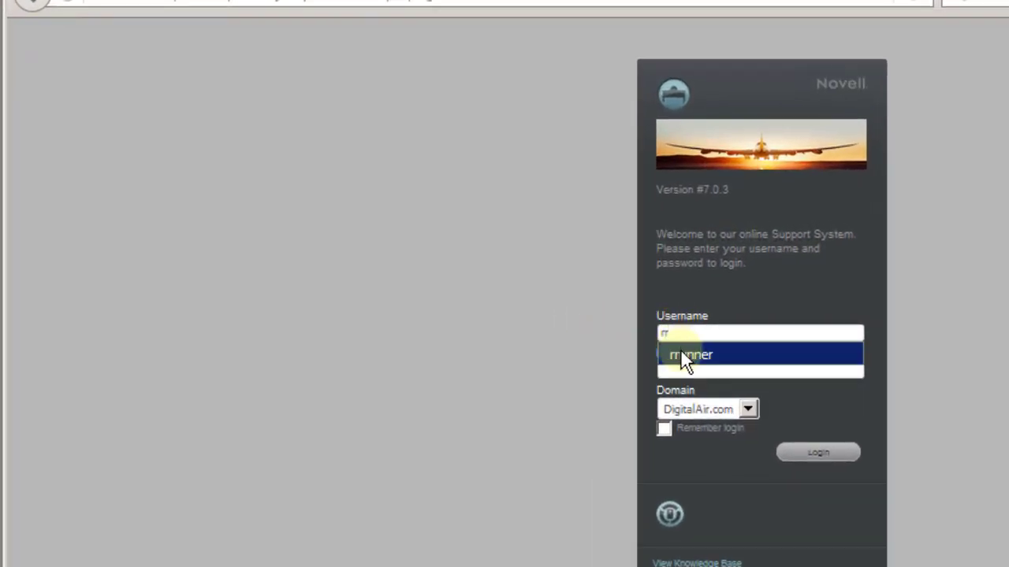
left_click(682, 354)
left_click(810, 461)
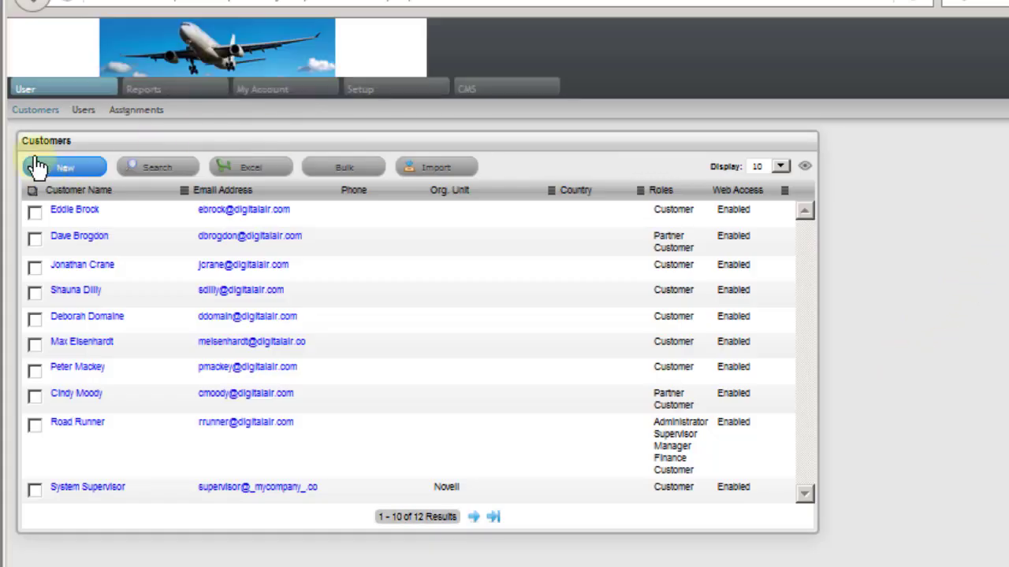
Review the Users list, then the Email, Licenses, Database, LDAP, AMIE and ZENworks OpenID setup pages
left_click(85, 111)
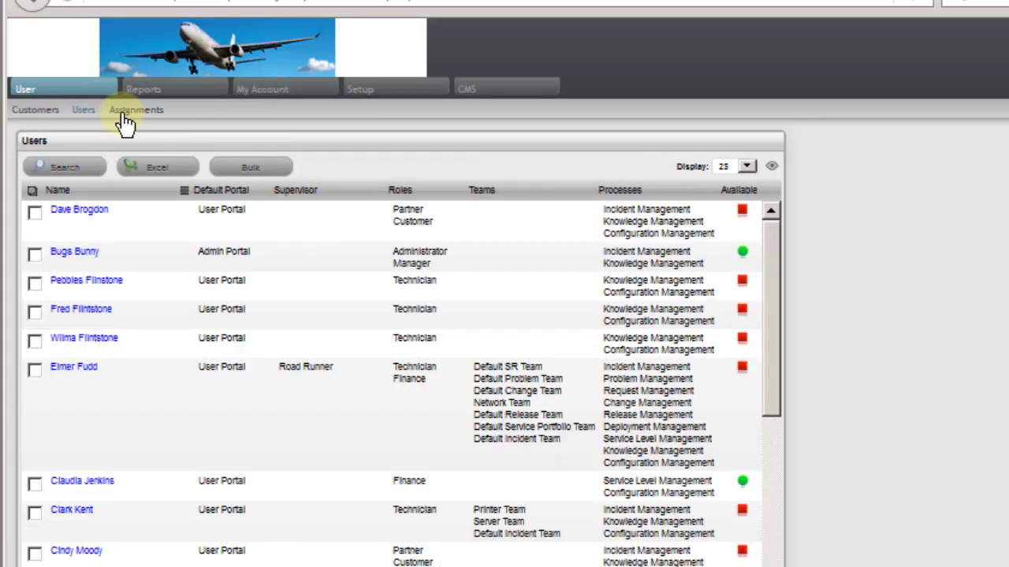
left_click(404, 93)
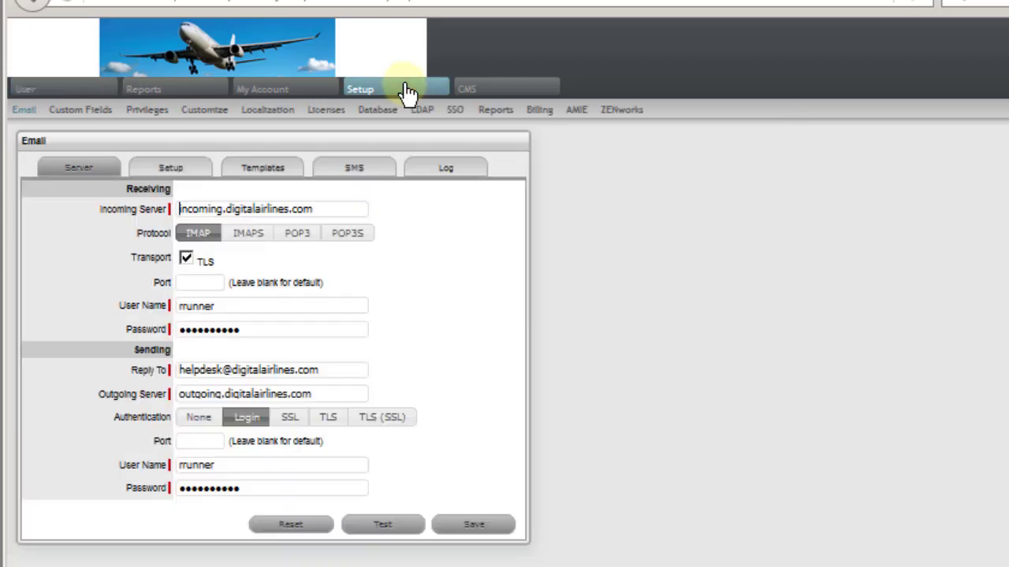
left_click(334, 117)
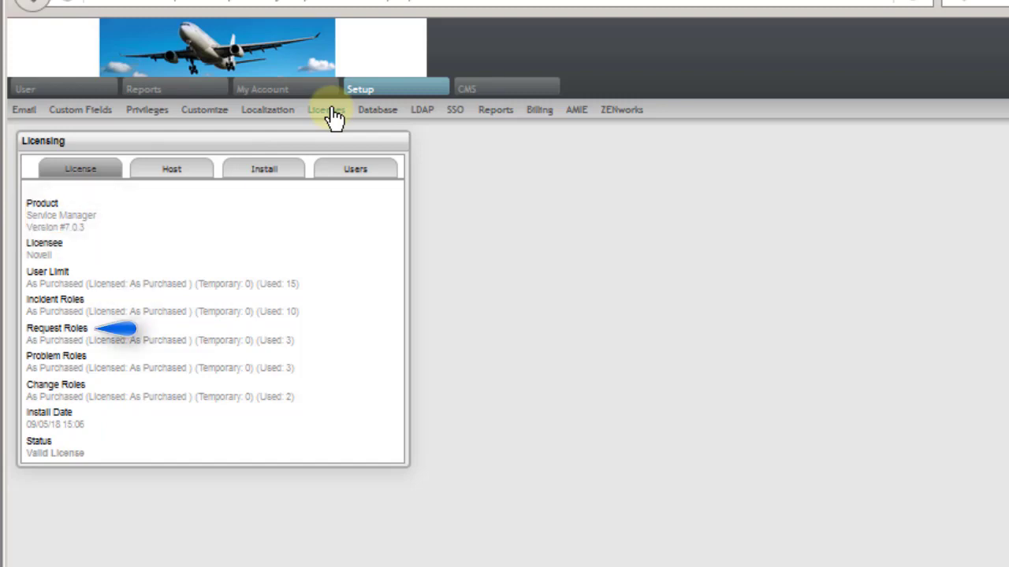
left_click(372, 112)
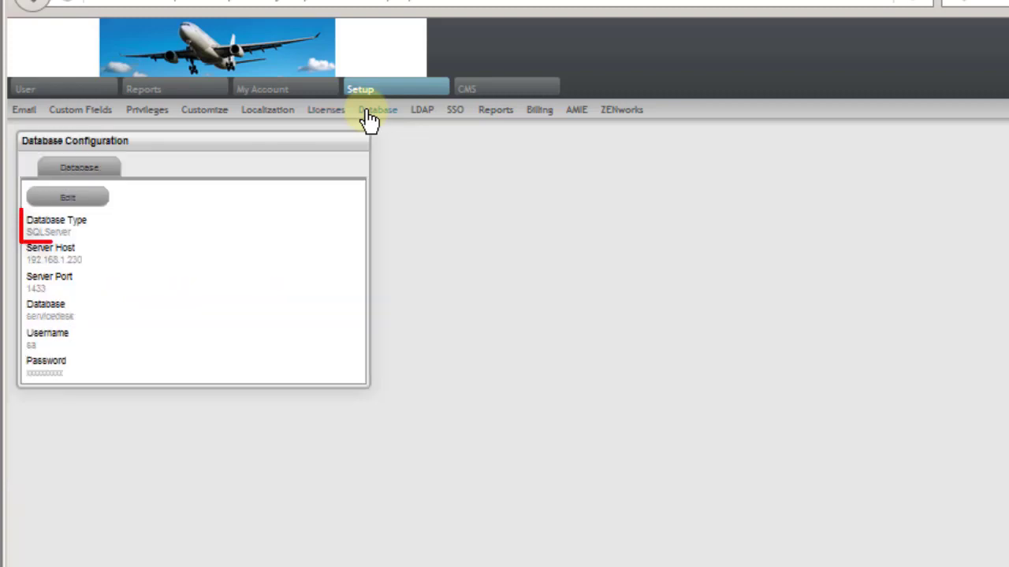
left_click(430, 119)
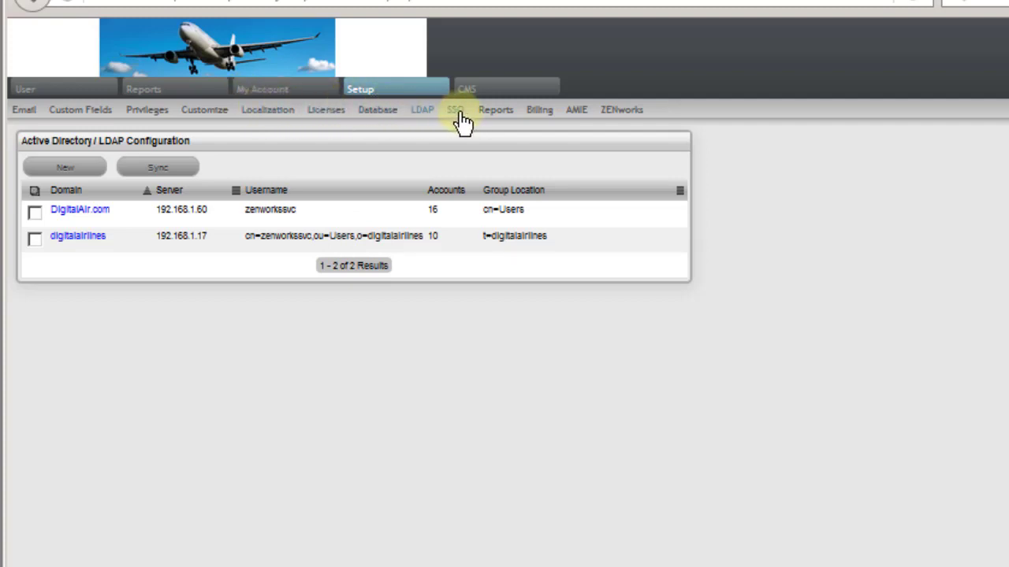
left_click(580, 118)
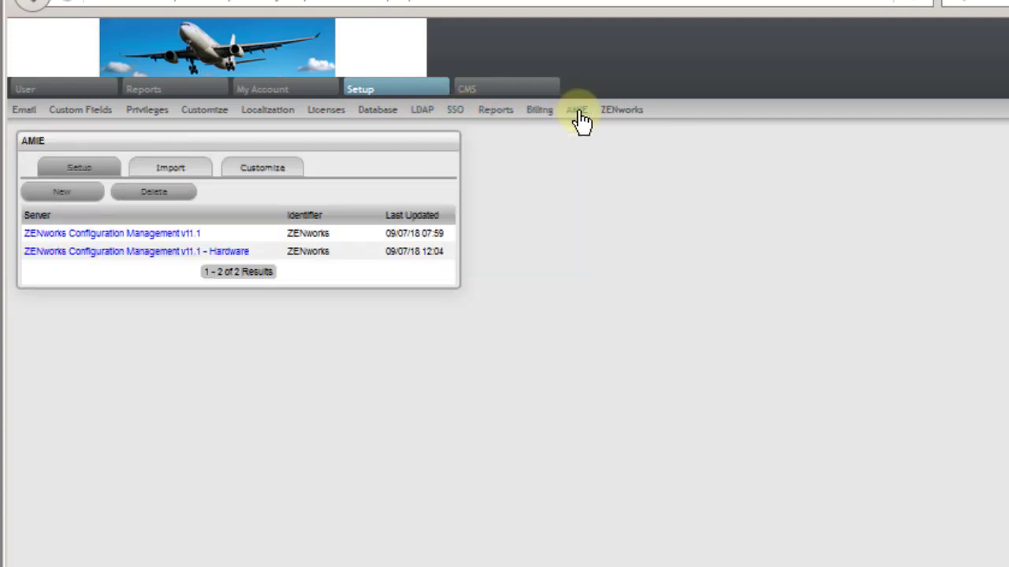
left_click(618, 118)
left_click(192, 267)
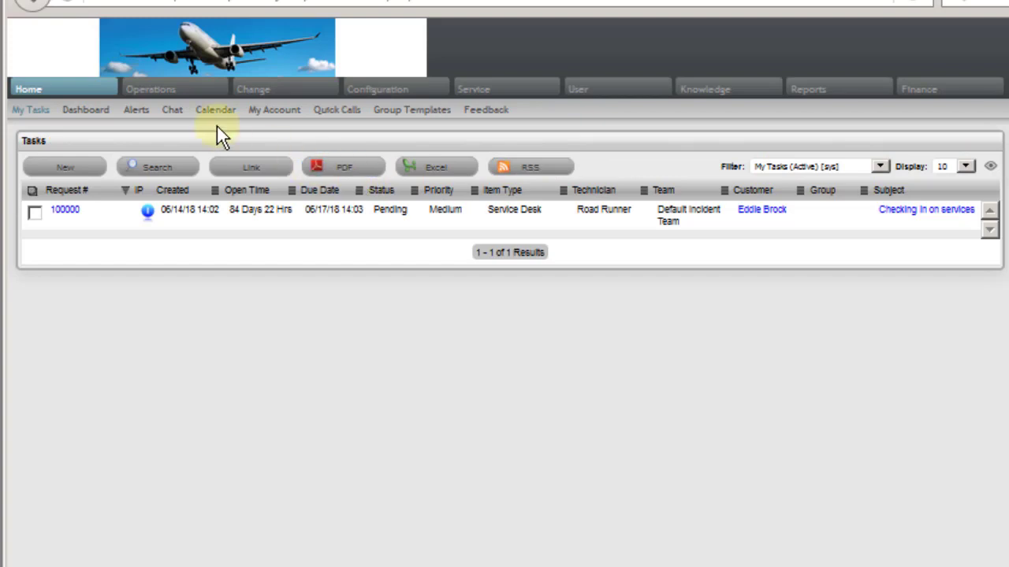
Browse the Knowledge base articles and the Service level agreements
left_click(704, 92)
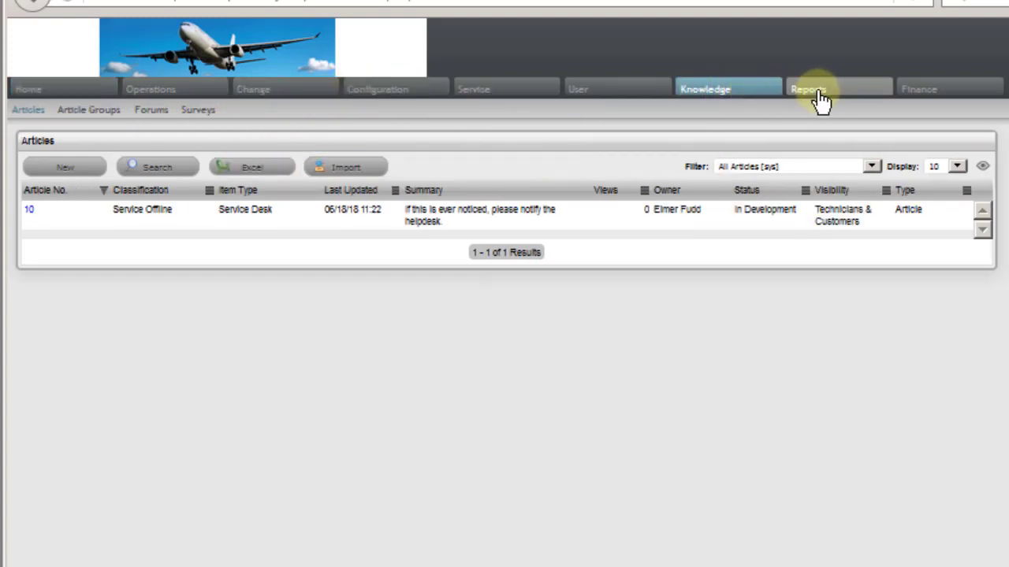
left_click(490, 89)
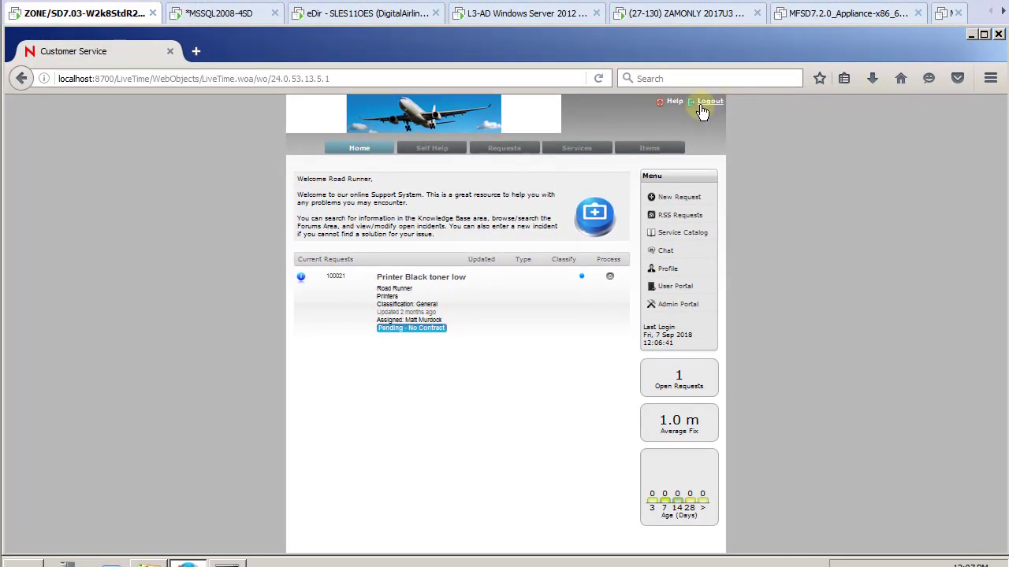
Check the MSSQL2008, eDirectory and Active Directory VMs, then switch to the ZENworks server
left_click(236, 12)
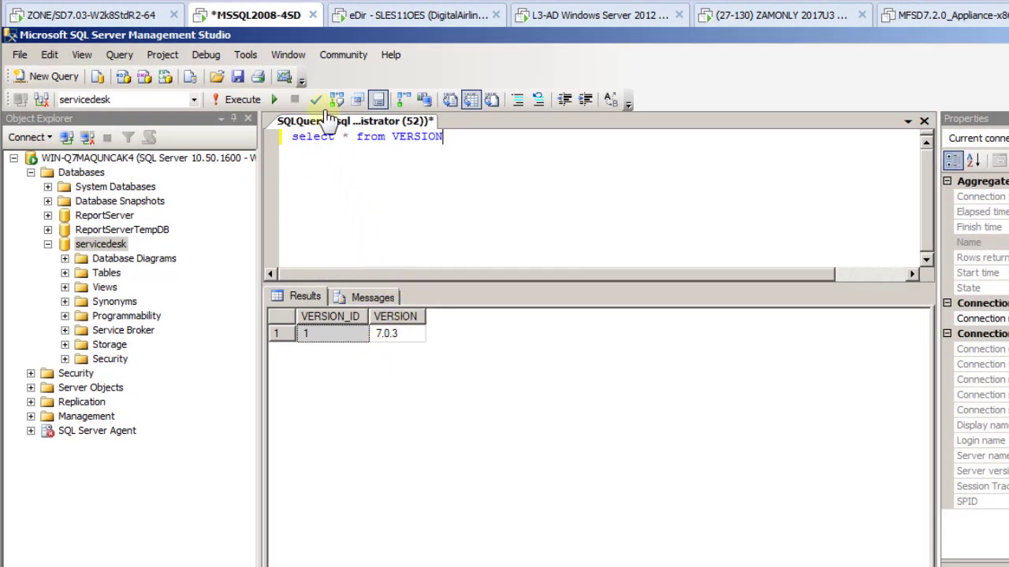
left_click(417, 21)
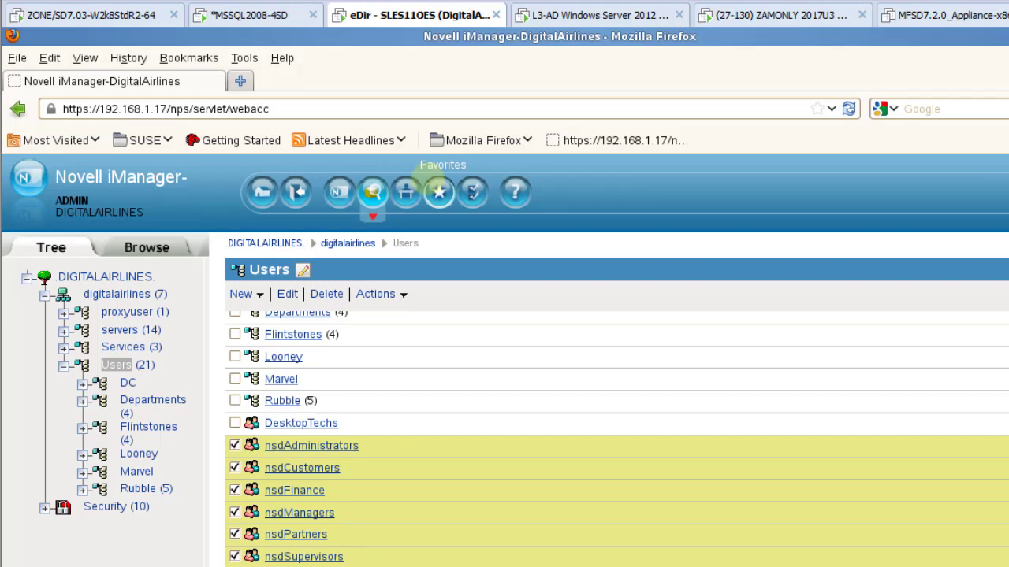
left_click(590, 17)
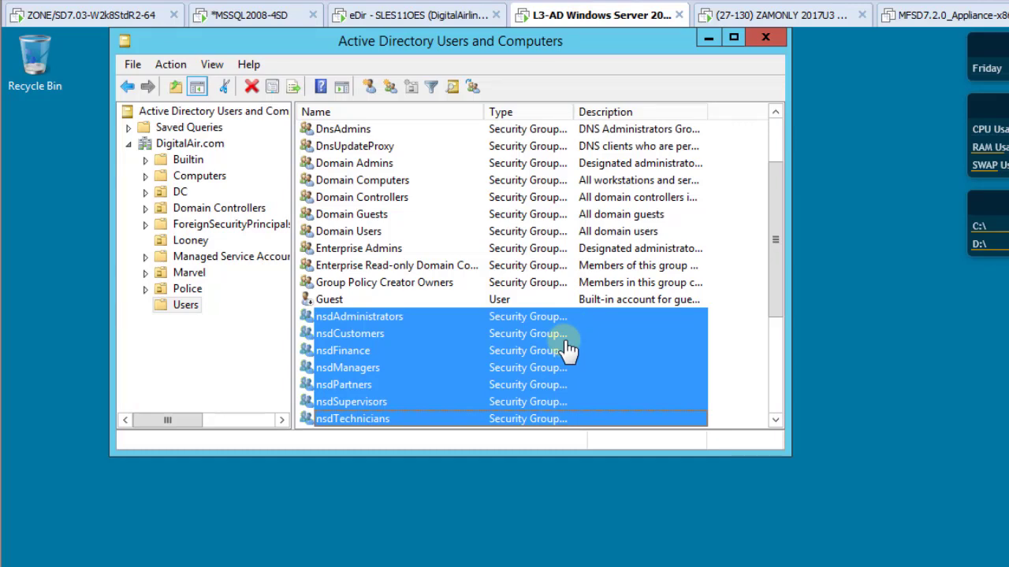
left_click(756, 15)
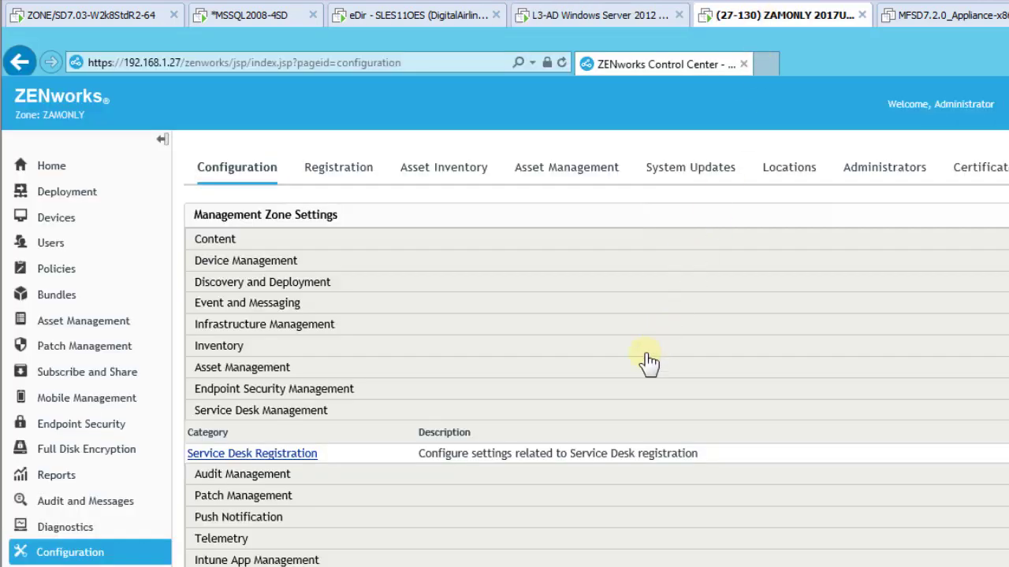
Review Service Desk Registration, then view the MFSD7.2.0, MFSD7.4.0 and ZSD7.5.0 appliance VMs
left_click(258, 456)
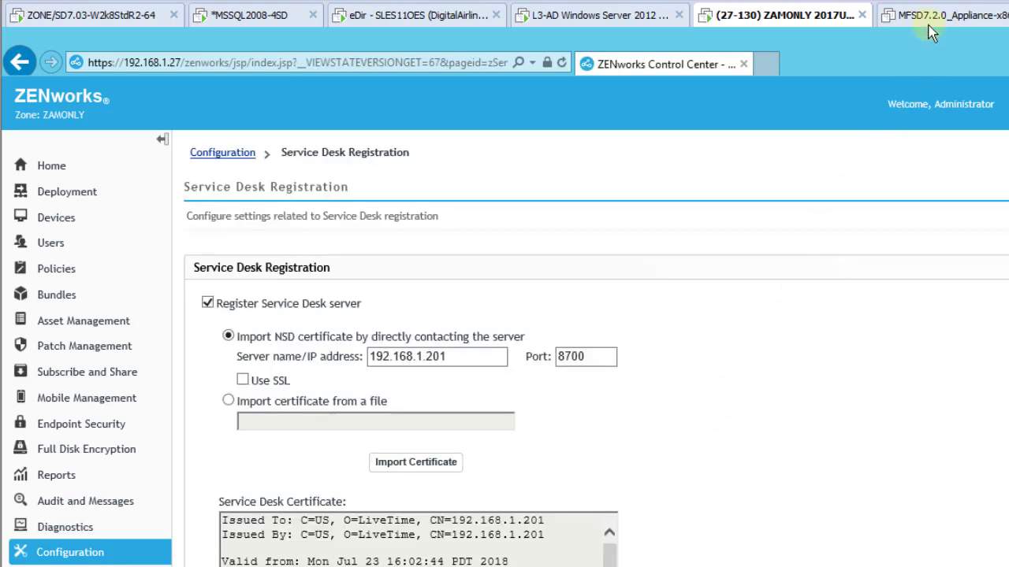
left_click(930, 19)
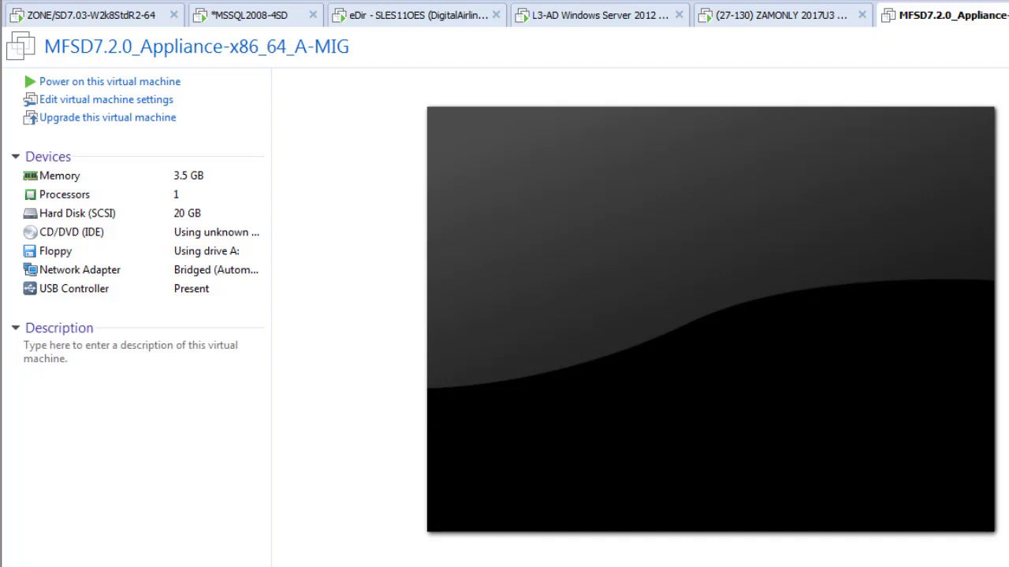
left_click(827, 24)
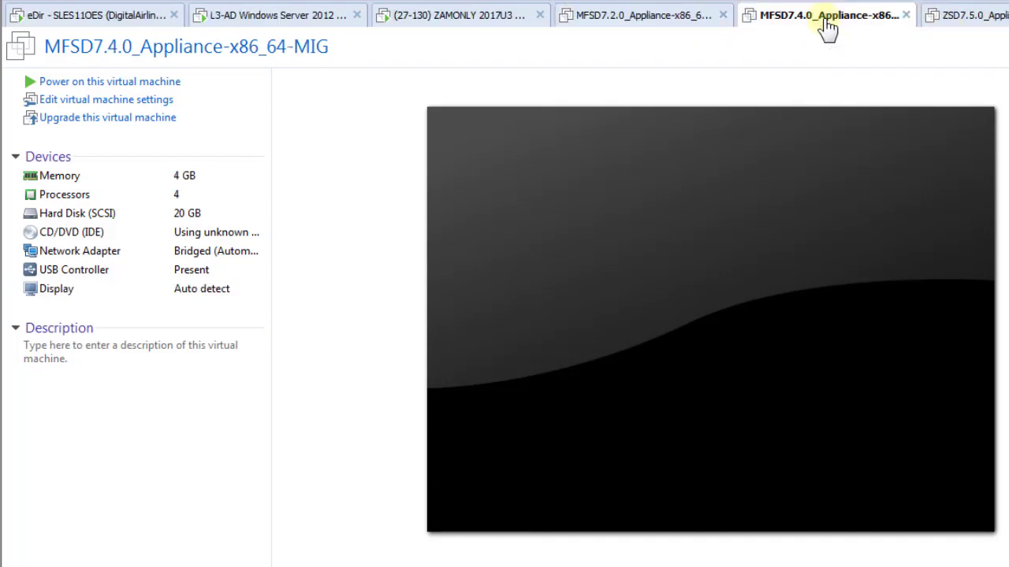
left_click(973, 24)
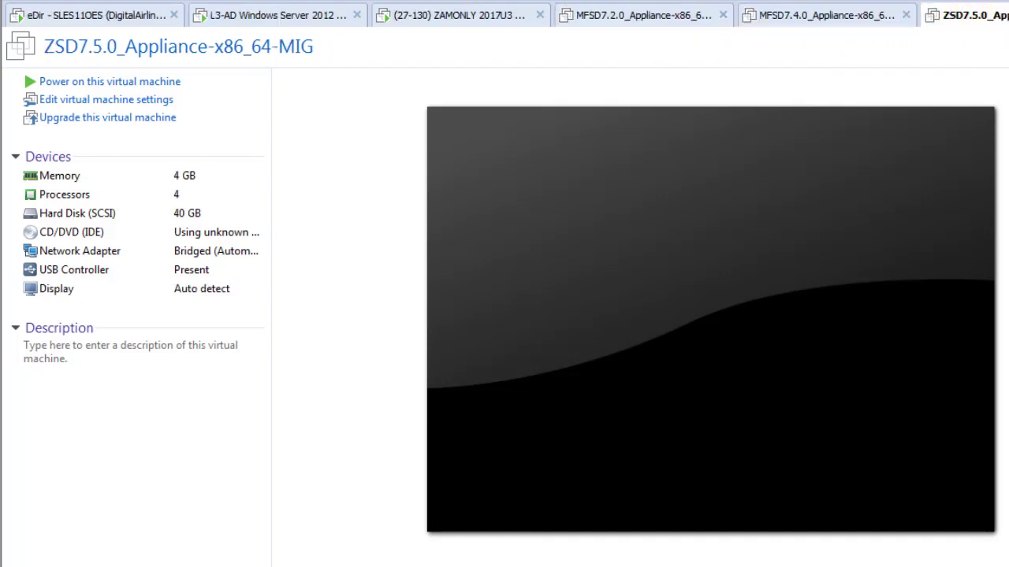
scroll(504, 14, "up", 2)
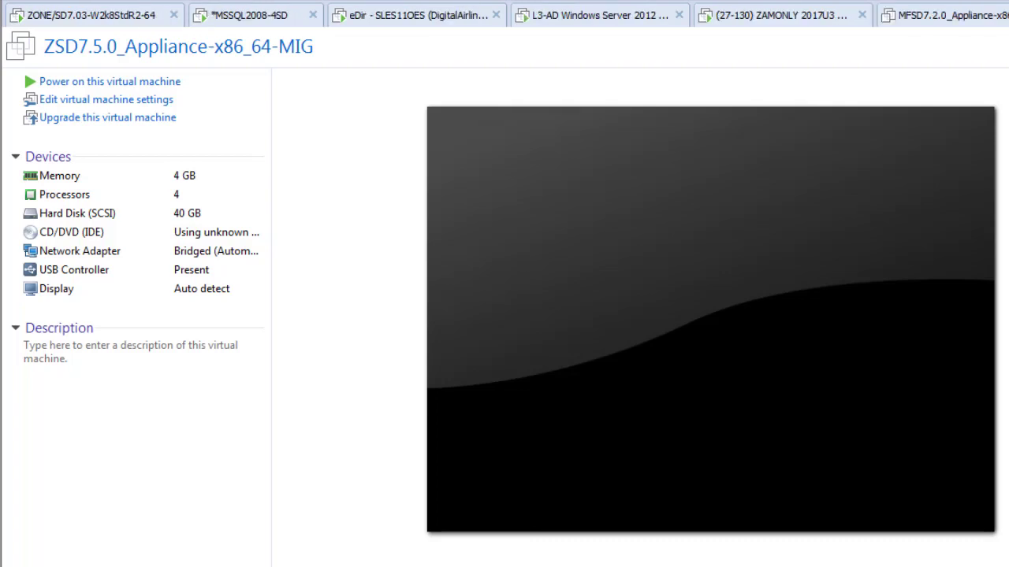
Log out of the Service Desk 7.0.3 customer portal and switch to the BackupMIG folder
left_click(108, 23)
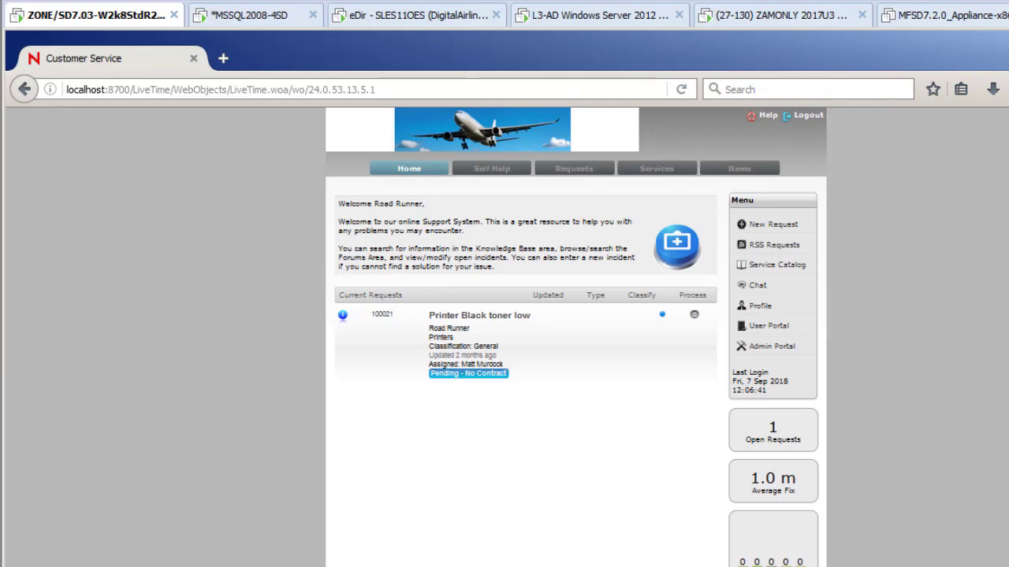
left_click(808, 116)
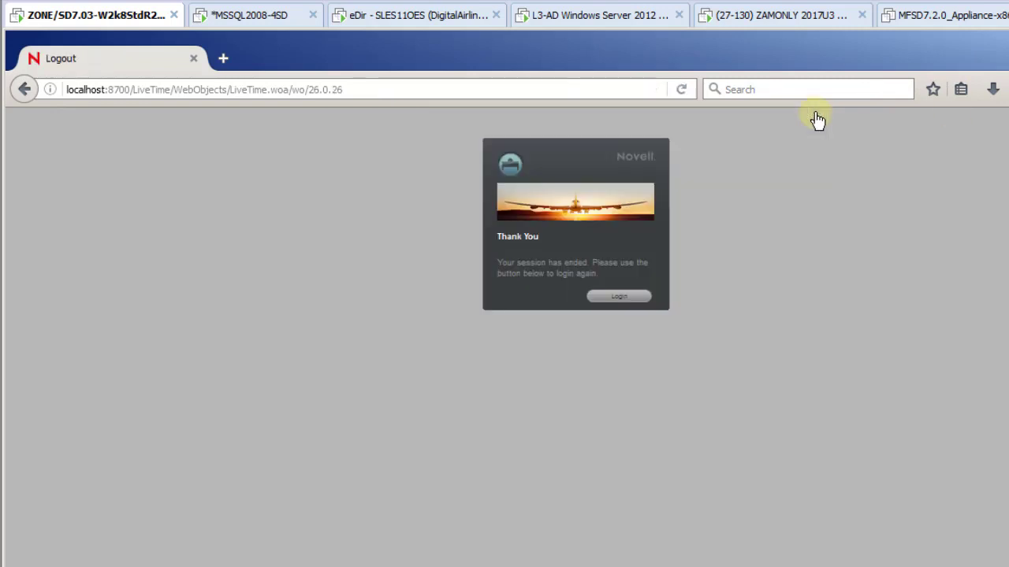
left_click(621, 298)
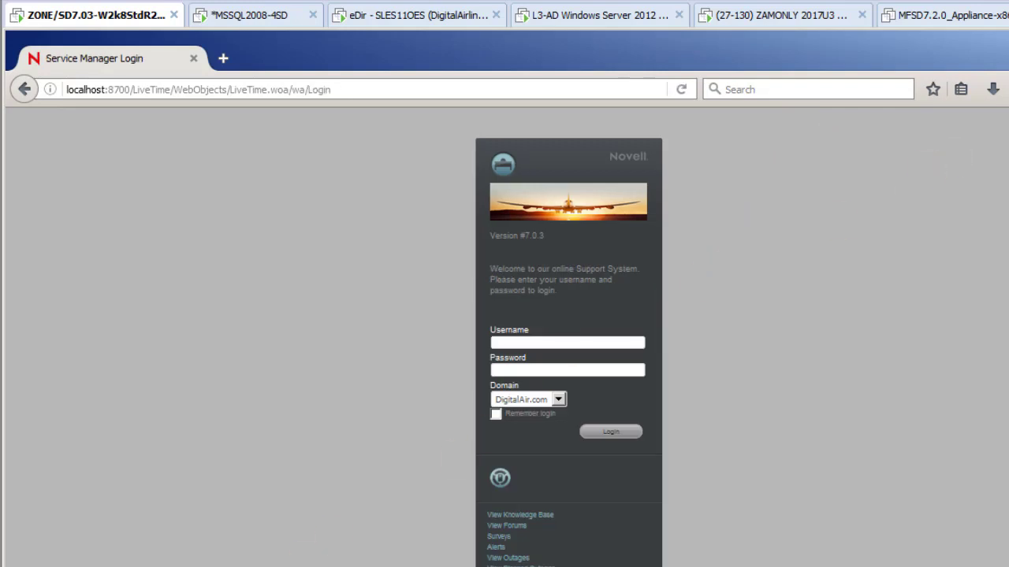
key("alt+Tab")
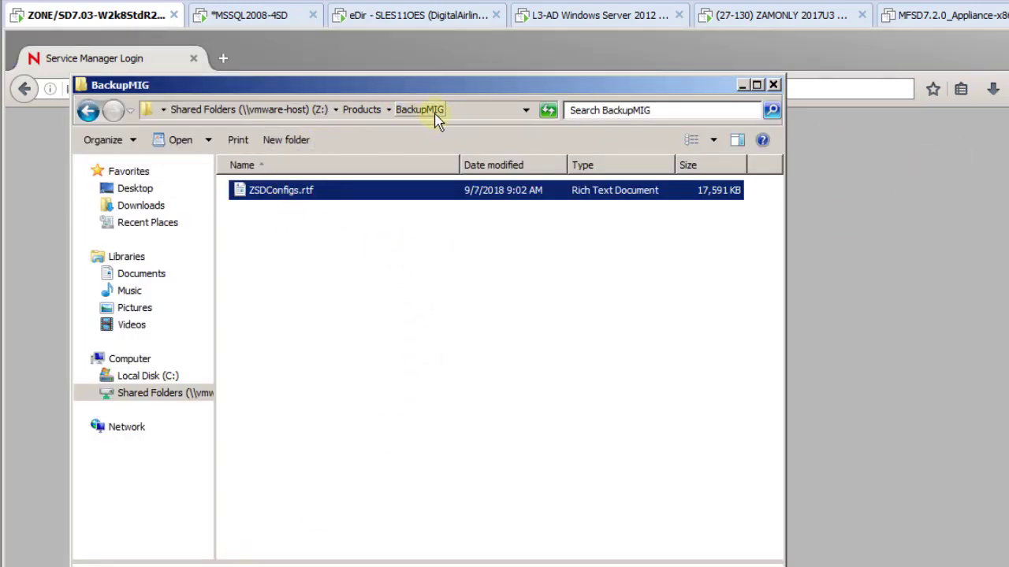
Open ZSDConfigs.rtf, scroll through the saved registration settings, and close WordPad
double_click(264, 197)
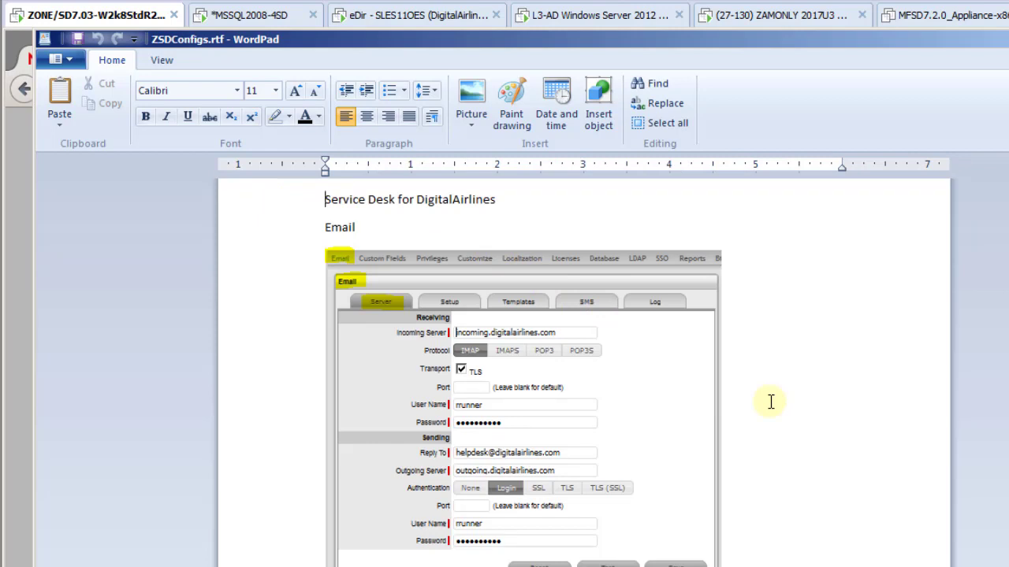
scroll(771, 402, "down", 8)
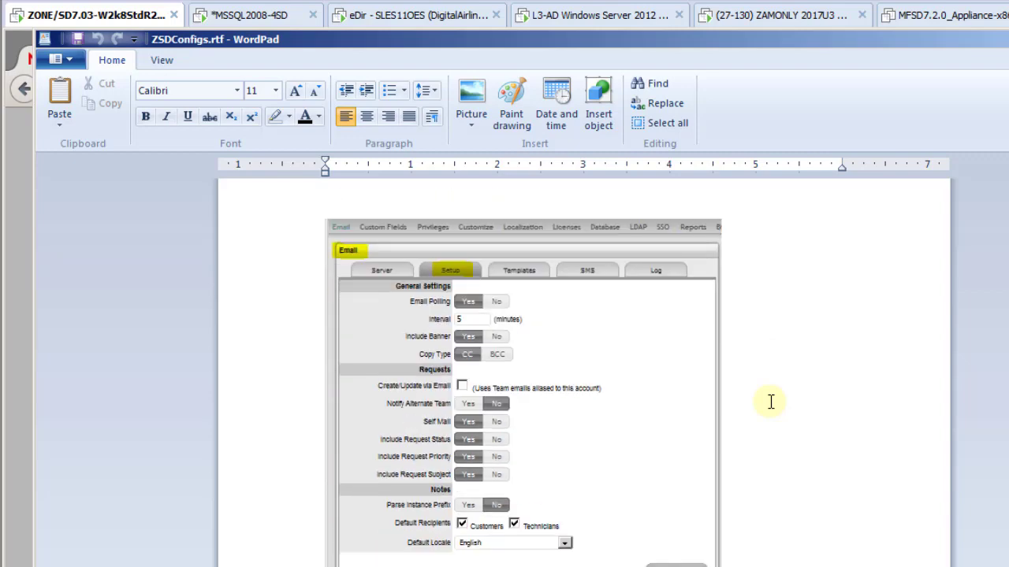
scroll(770, 402, "down", 10)
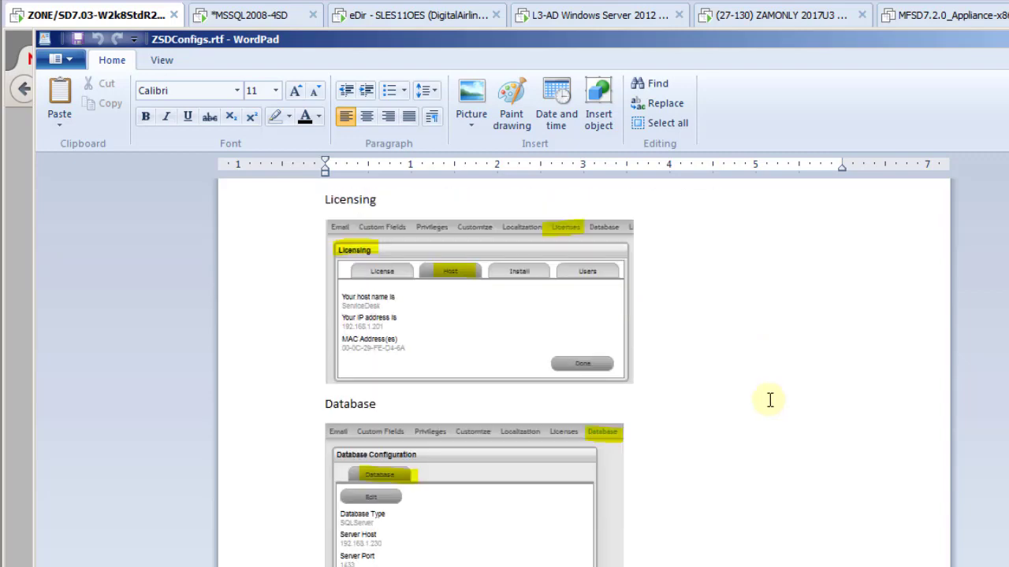
scroll(770, 400, "down", 12)
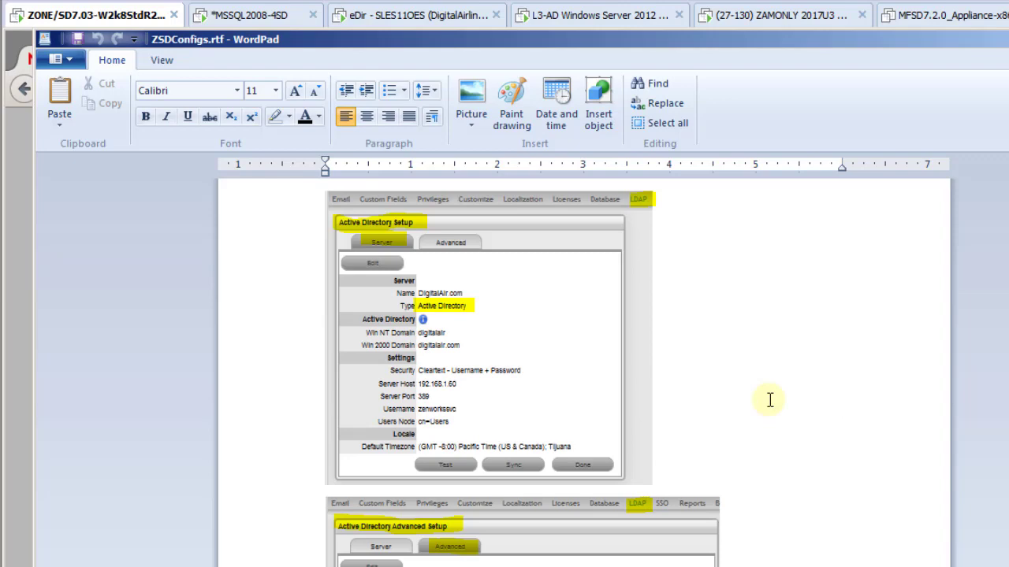
scroll(770, 400, "down", 12)
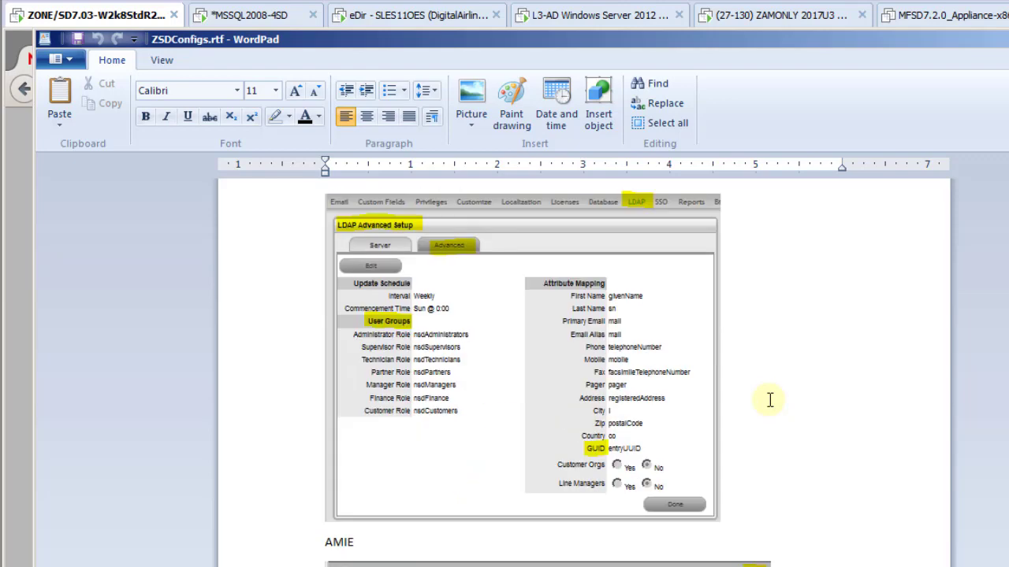
scroll(770, 400, "down", 10)
scroll(770, 400, "down", 10)
scroll(770, 400, "down", 10)
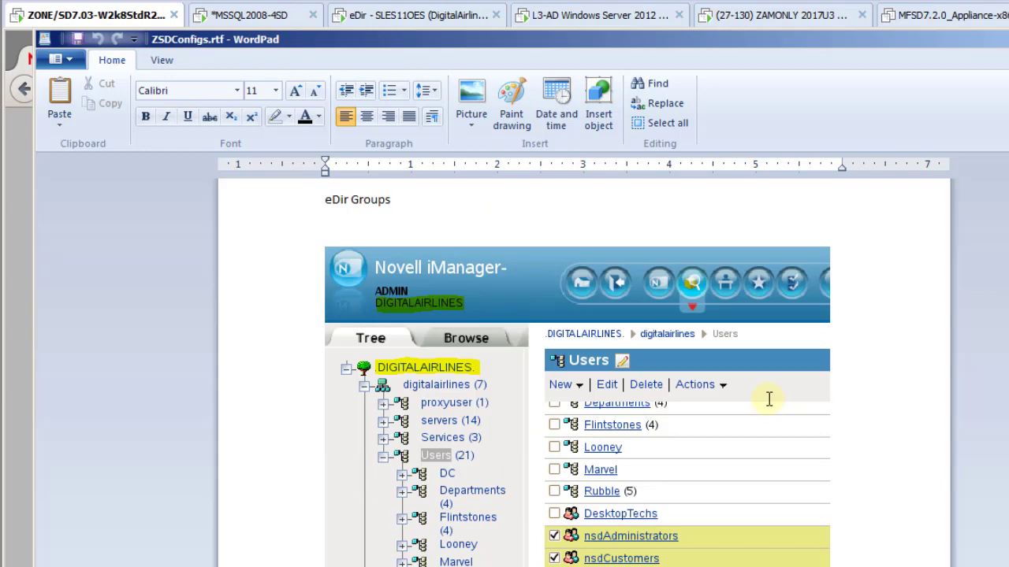
scroll(769, 399, "down", 10)
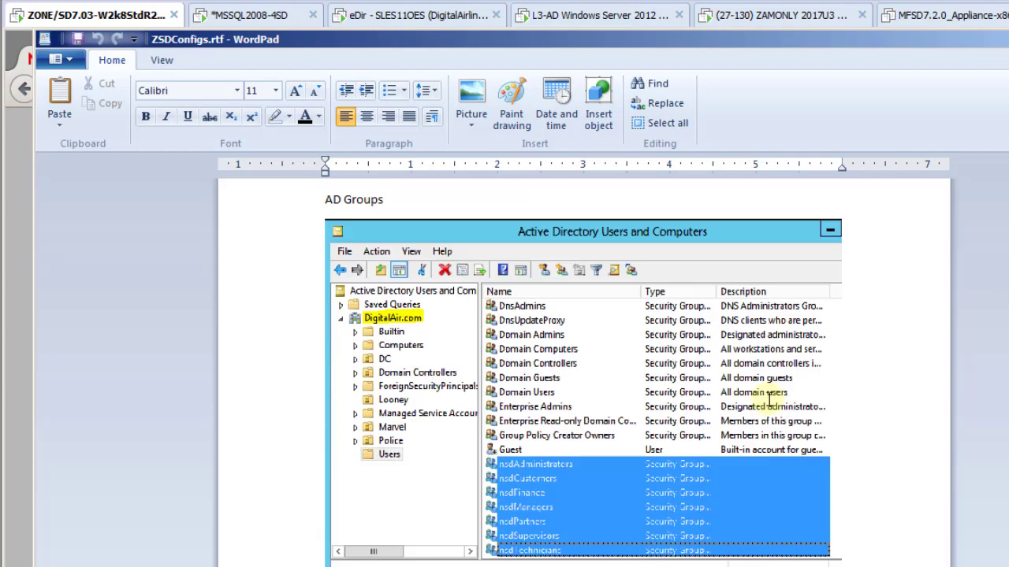
scroll(769, 401, "down", 10)
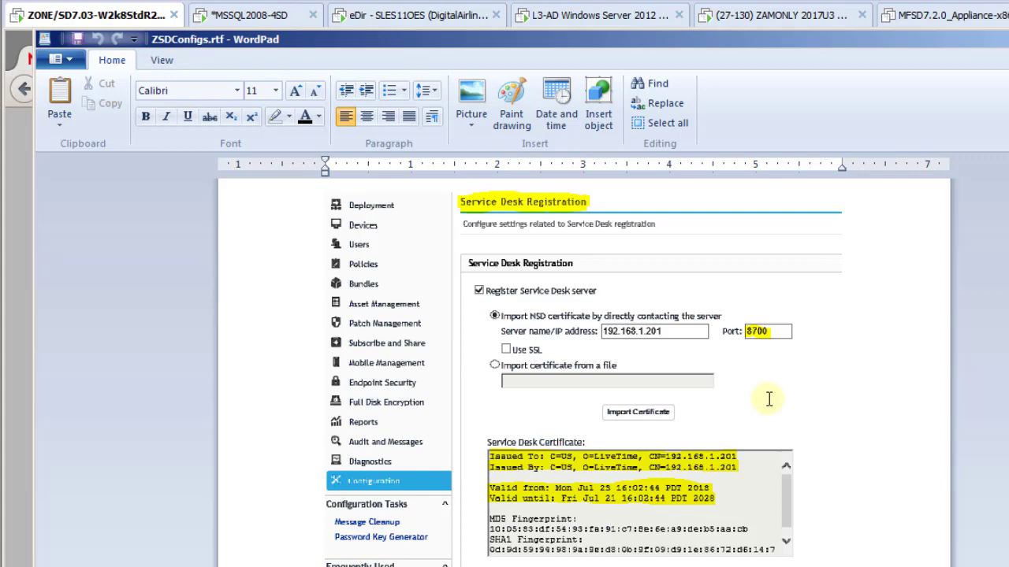
scroll(769, 400, "down", 10)
key("alt+F4")
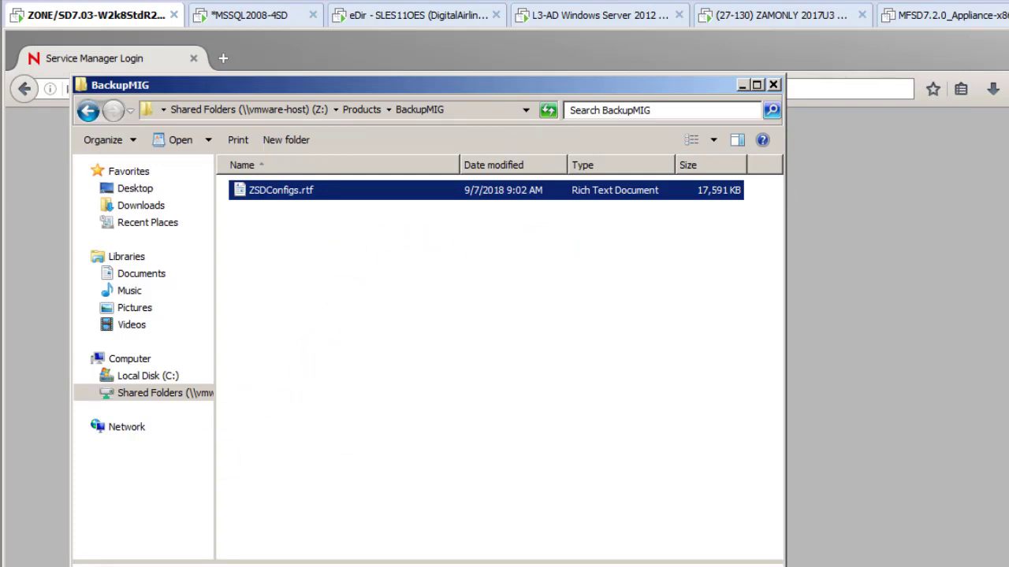
Copy the LiveTime folder from C:\Program Files\ServiceDesk into BackupMIG
right_click(169, 565)
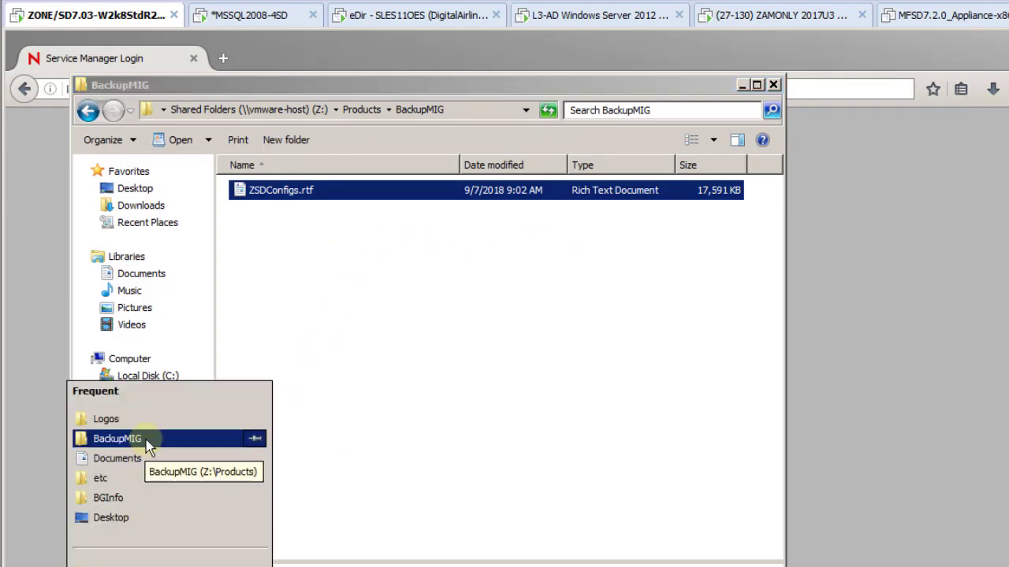
left_click(110, 563)
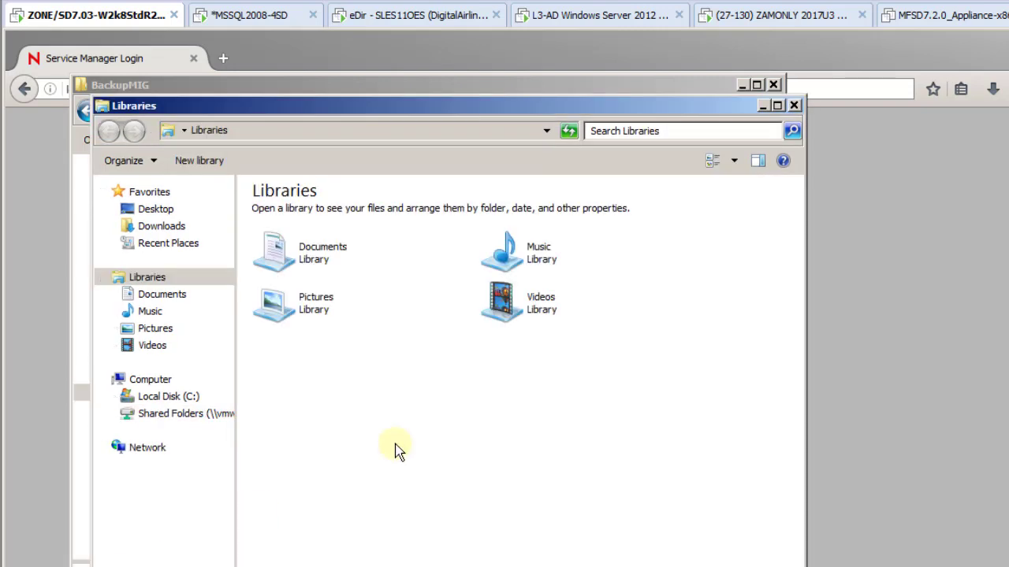
left_click(169, 397)
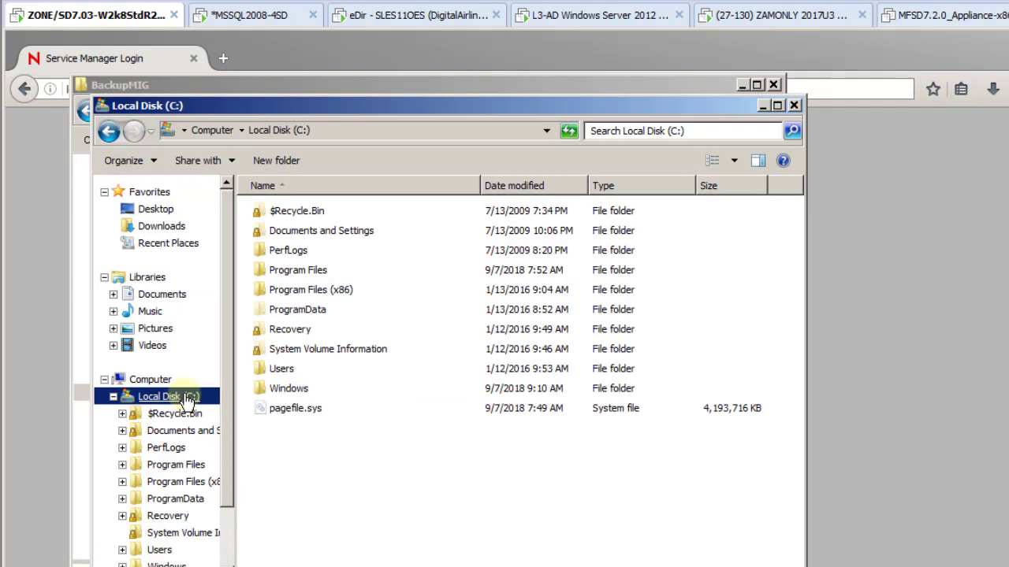
double_click(297, 271)
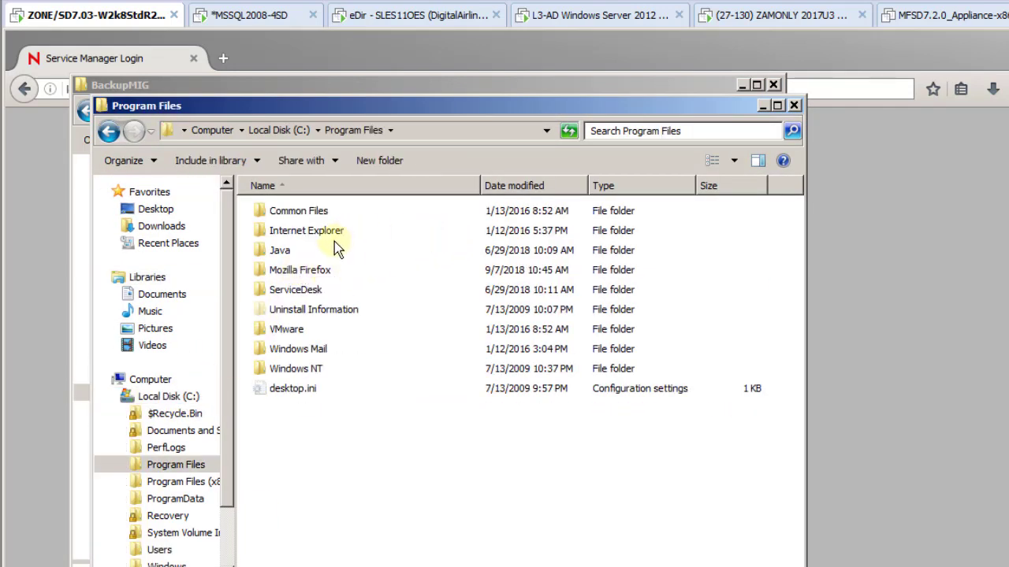
double_click(299, 290)
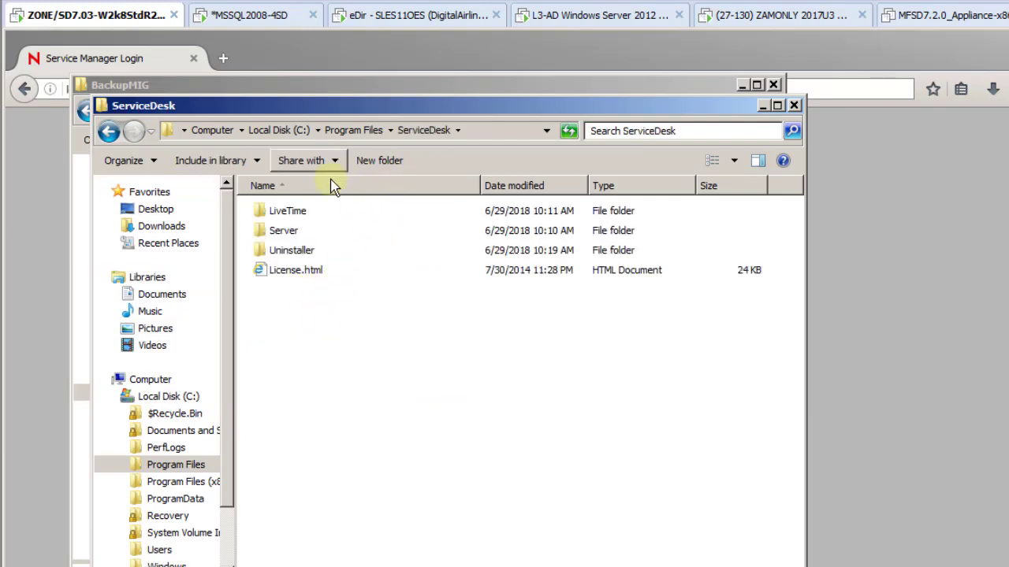
left_click(290, 211)
left_click_drag(354, 102, 639, 105)
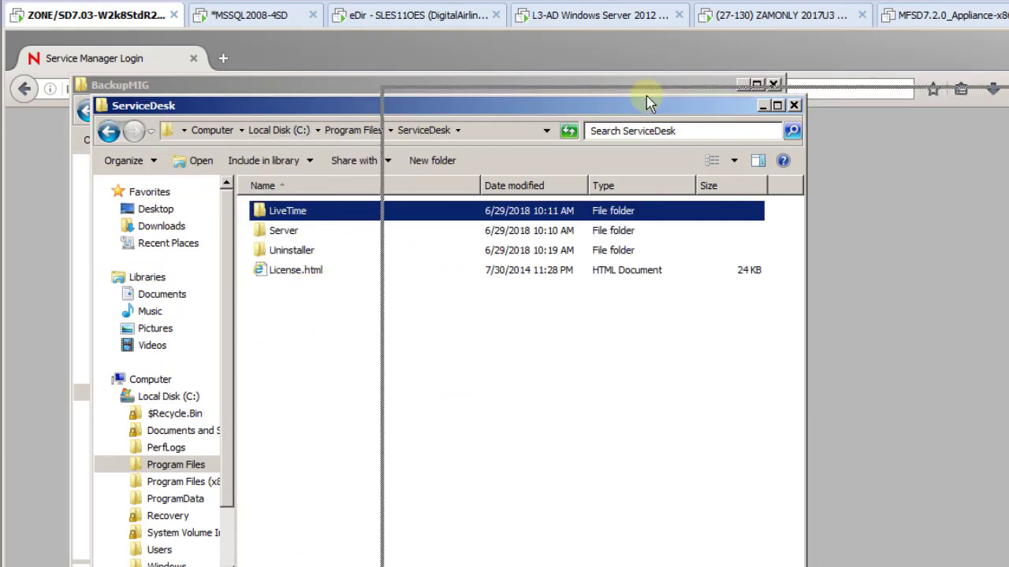
left_click_drag(646, 102, 637, 104)
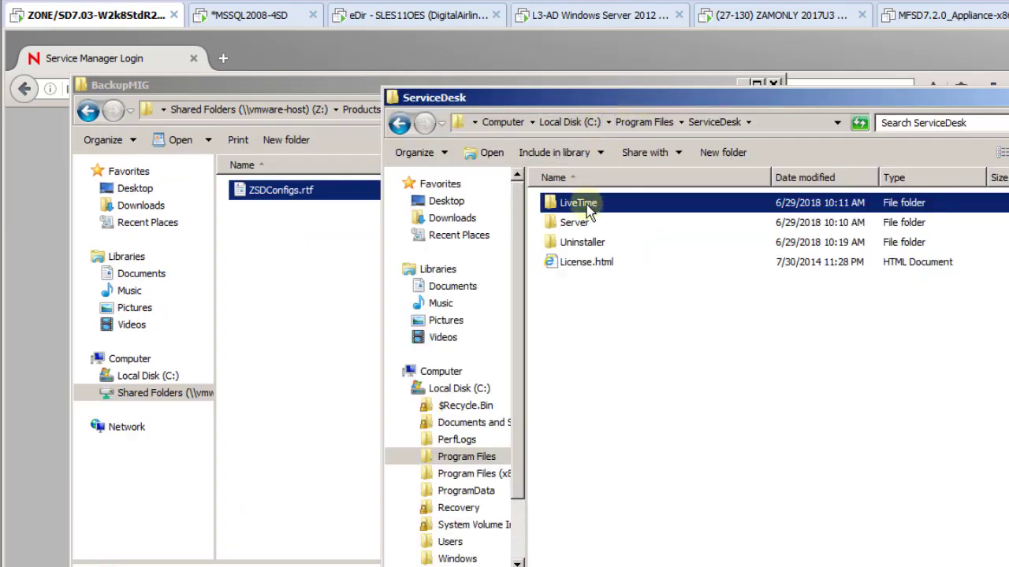
left_click_drag(587, 213, 294, 281)
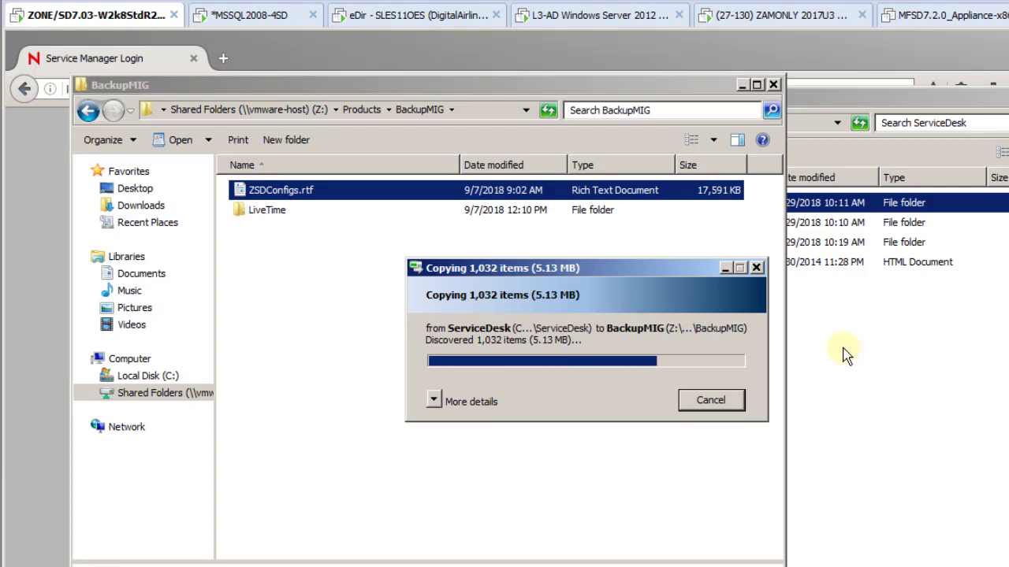
Copy server.xml and web.xml from Server\conf into BackupMIG
left_click(845, 354)
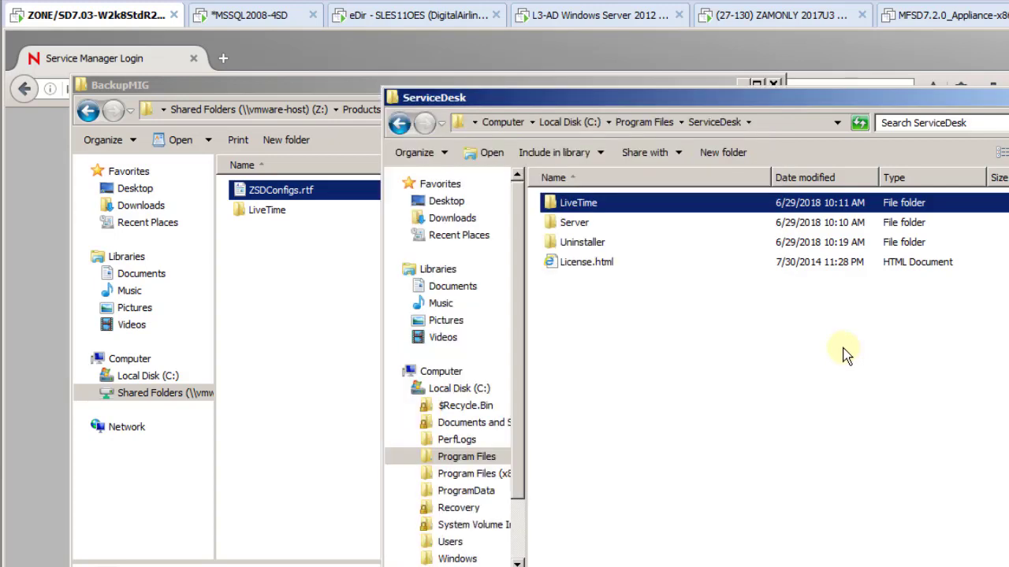
double_click(572, 225)
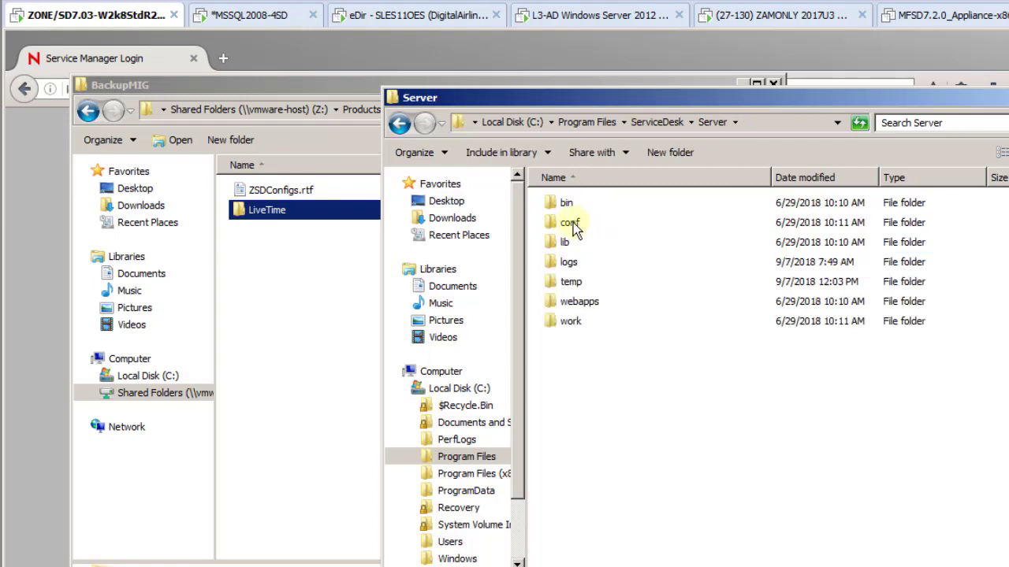
double_click(573, 226)
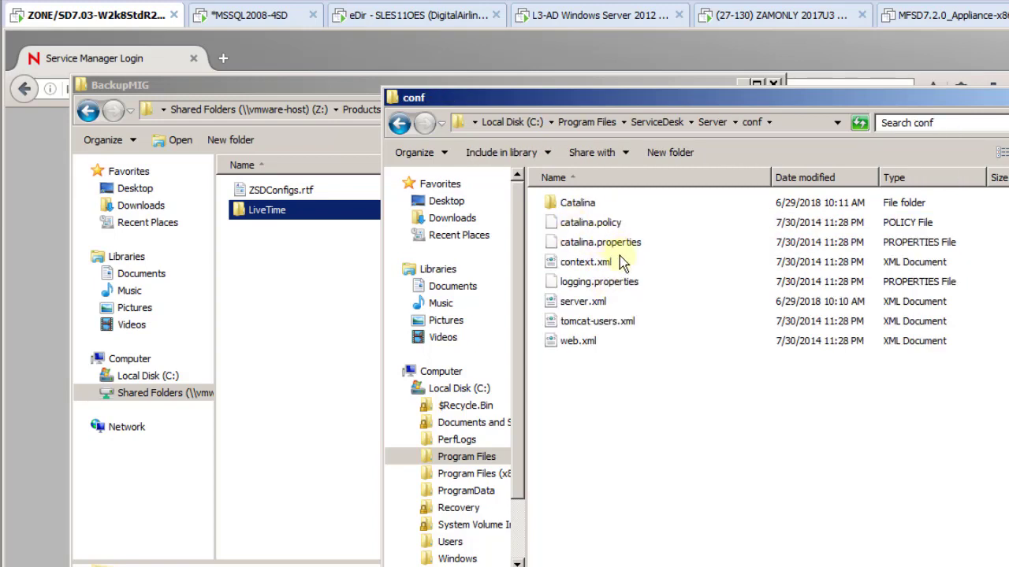
left_click(599, 306)
left_click(595, 347)
key("super")
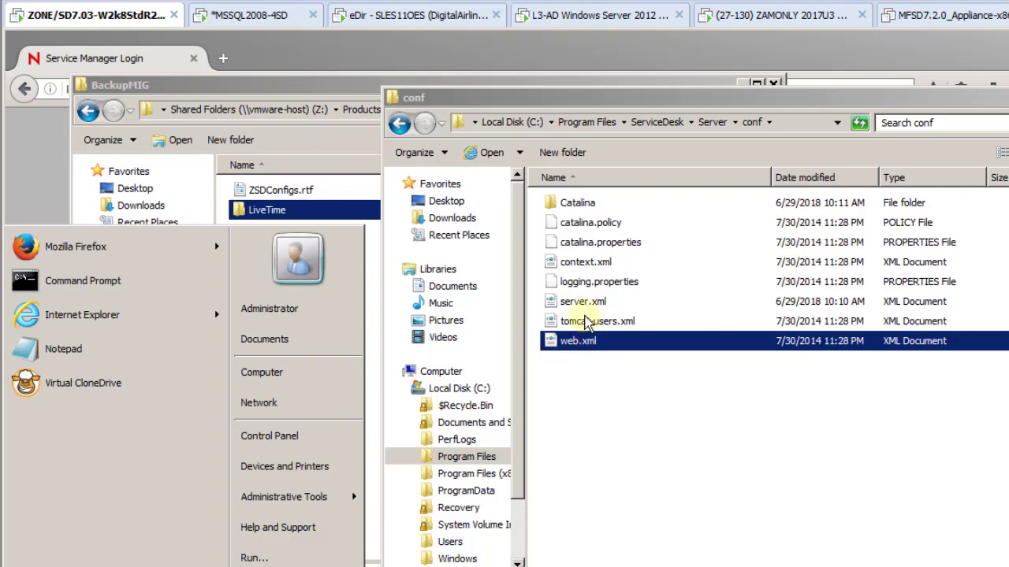
left_click(587, 306, "ctrl")
left_click_drag(587, 306, 342, 310)
Copy logging.properties from LiveTime\WEB-INF\LiveTime.woa\Contents\Resources into BackupMIG
left_click(788, 409)
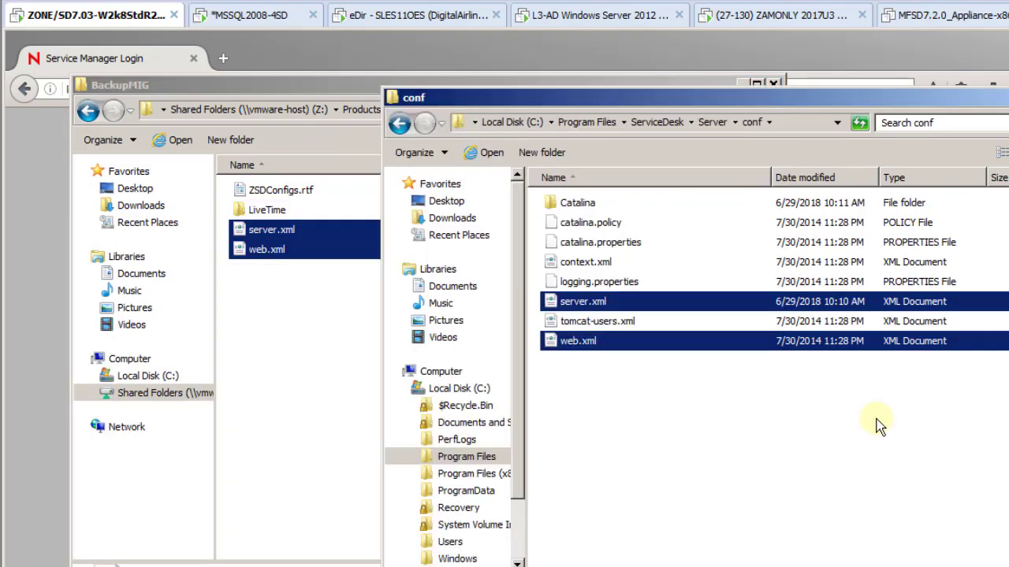
left_click(712, 123)
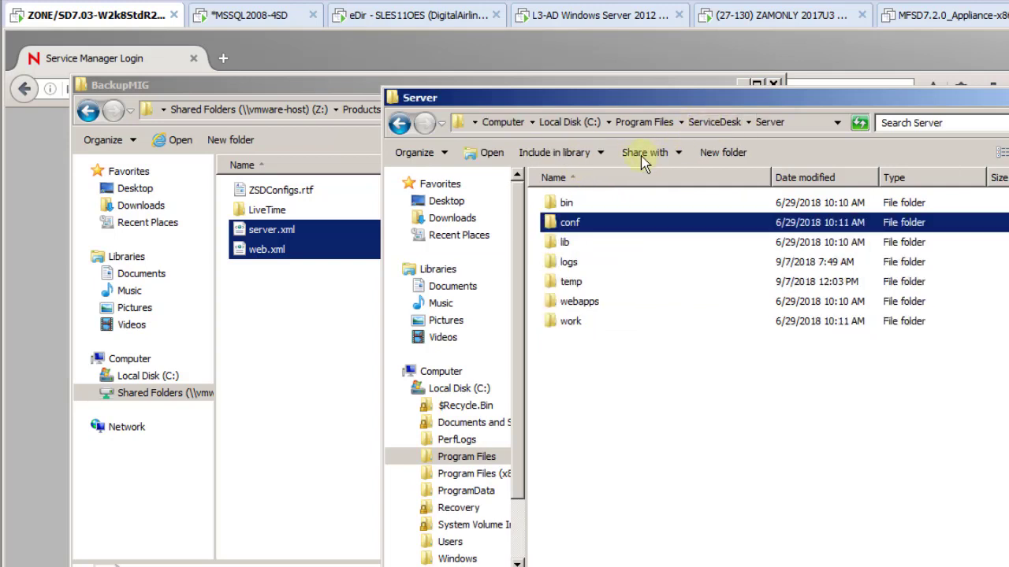
double_click(577, 302)
double_click(579, 206)
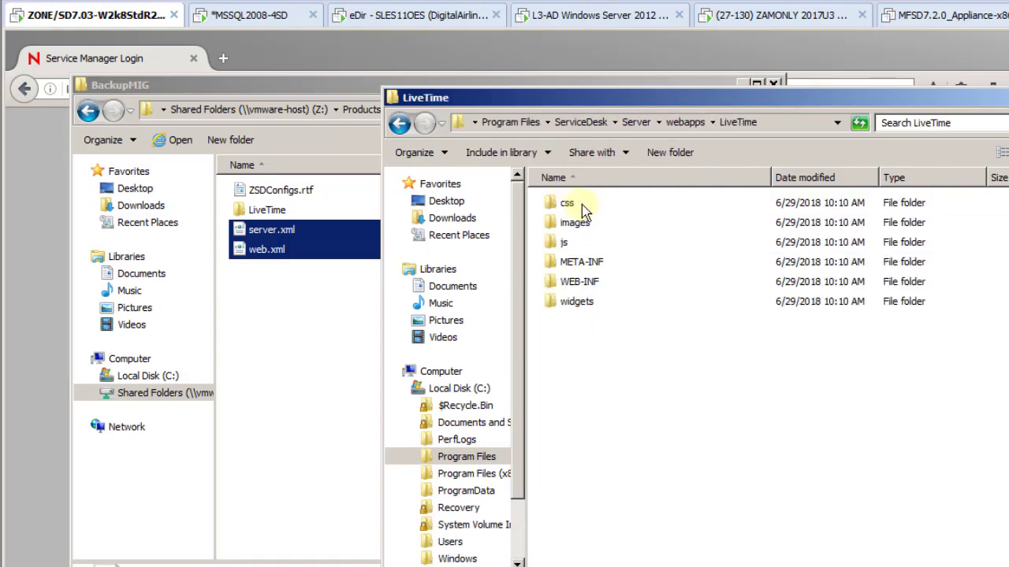
double_click(577, 284)
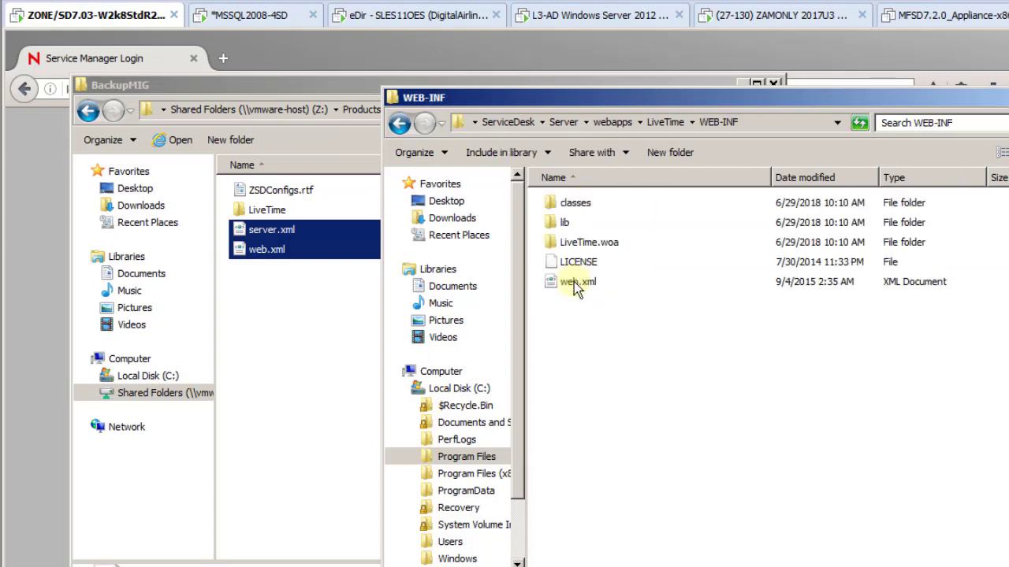
double_click(579, 243)
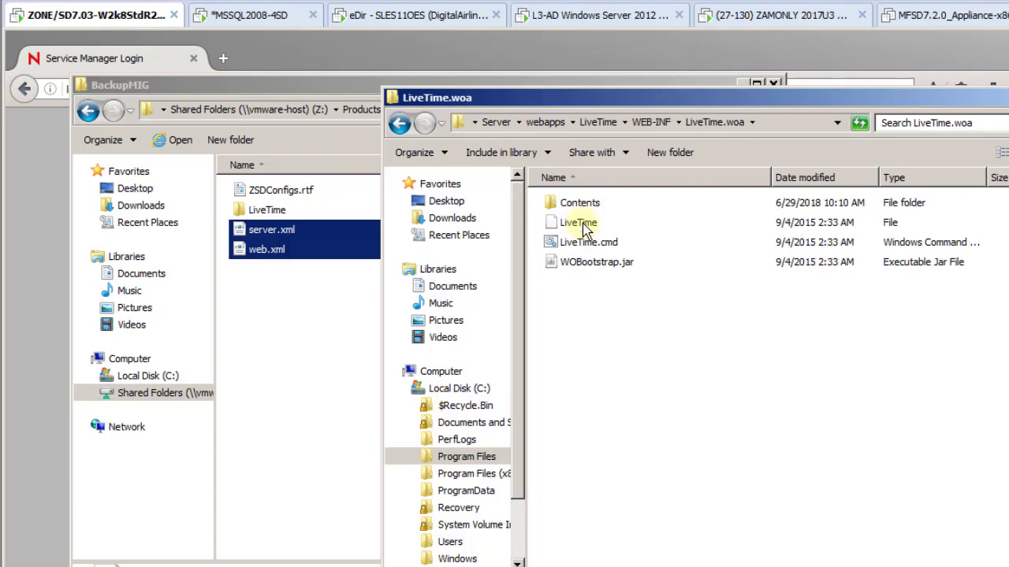
double_click(579, 204)
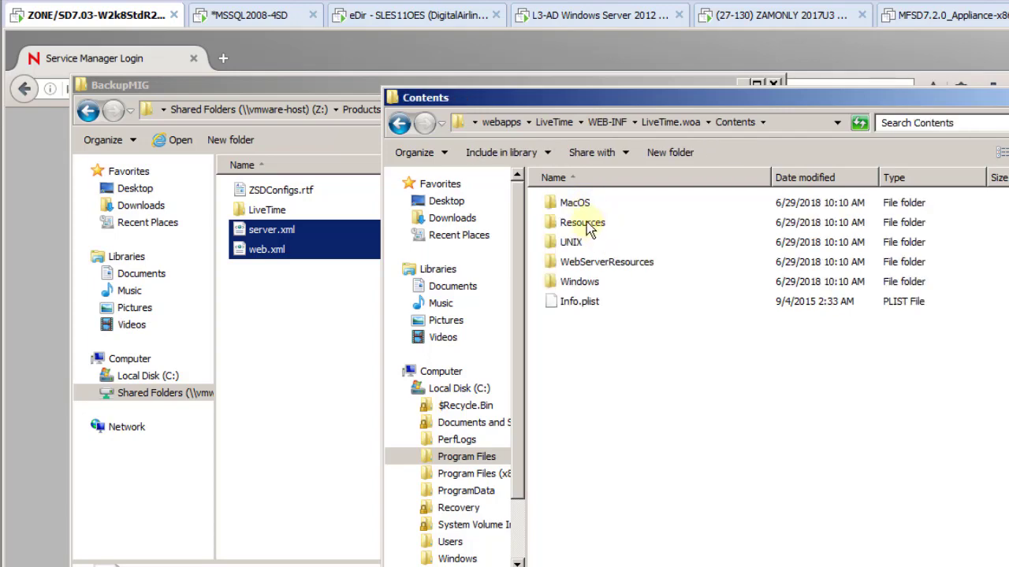
double_click(583, 222)
scroll(658, 371, "down", 4)
scroll(658, 370, "down", 4)
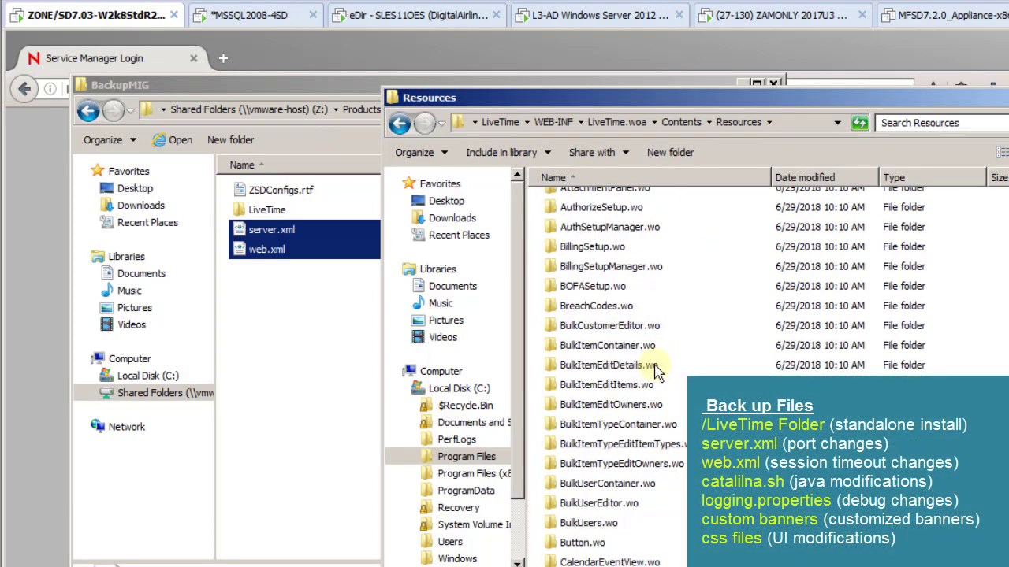
type("logg")
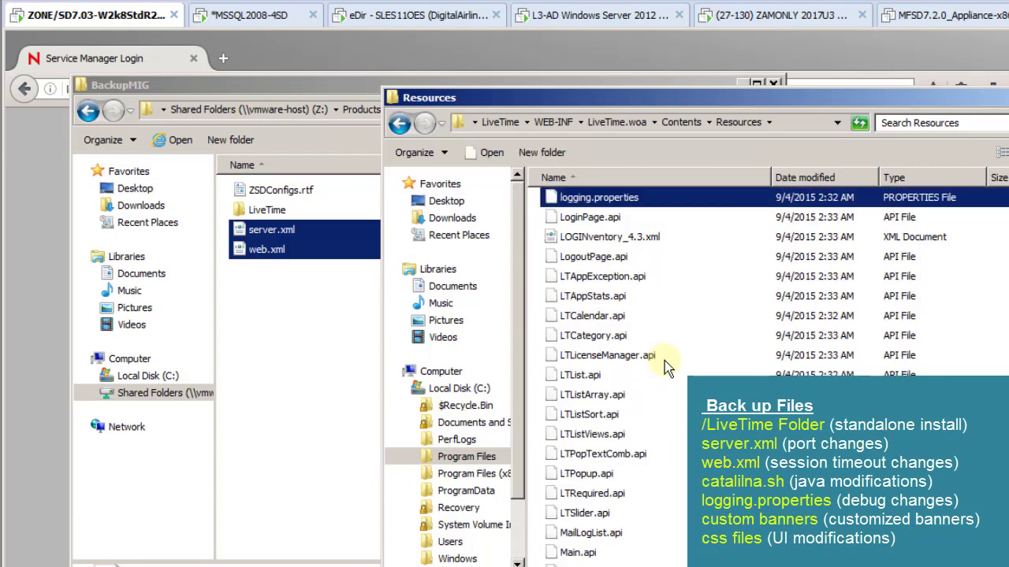
left_click_drag(579, 199, 311, 331)
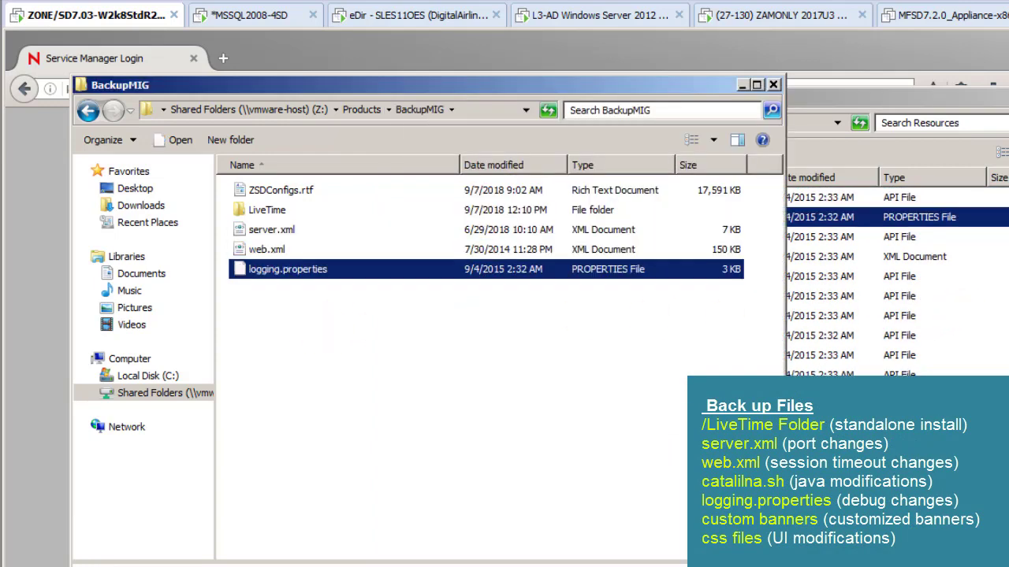
Copy the custom folder from LiveTime\images\banners into BackupMIG
left_click(949, 339)
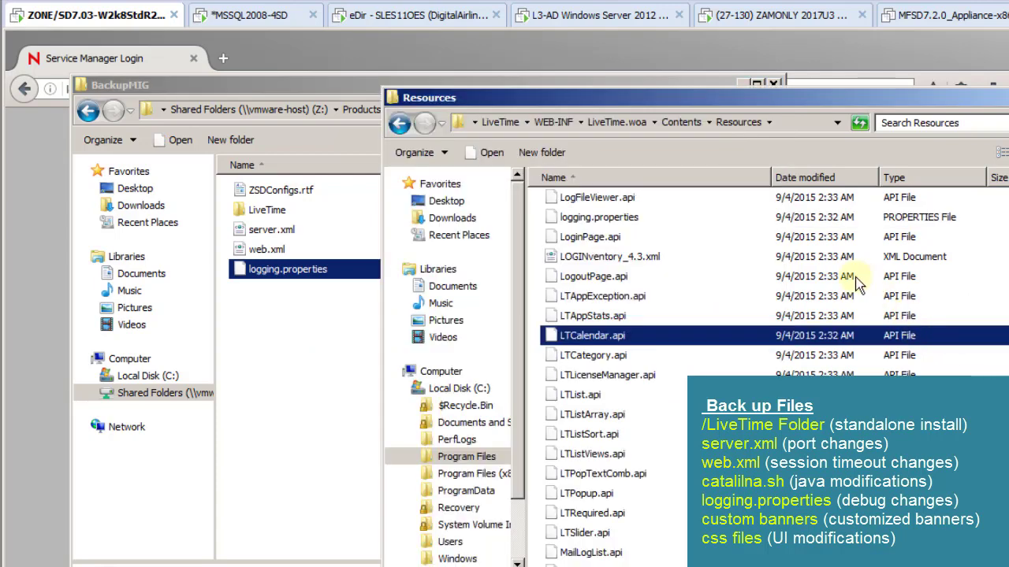
scroll(709, 354, "up", 15)
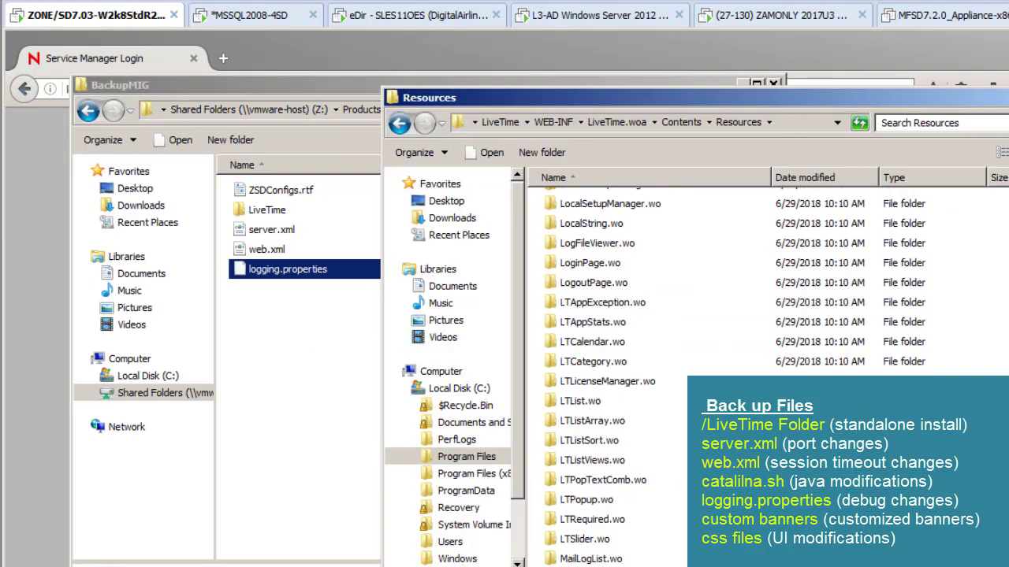
left_click(500, 122)
left_click(504, 124)
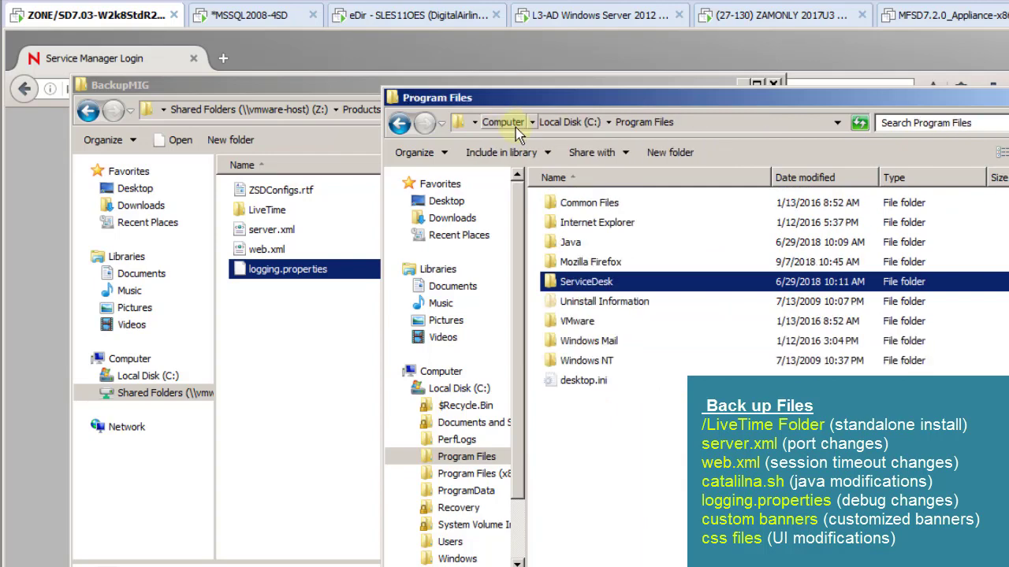
double_click(590, 219)
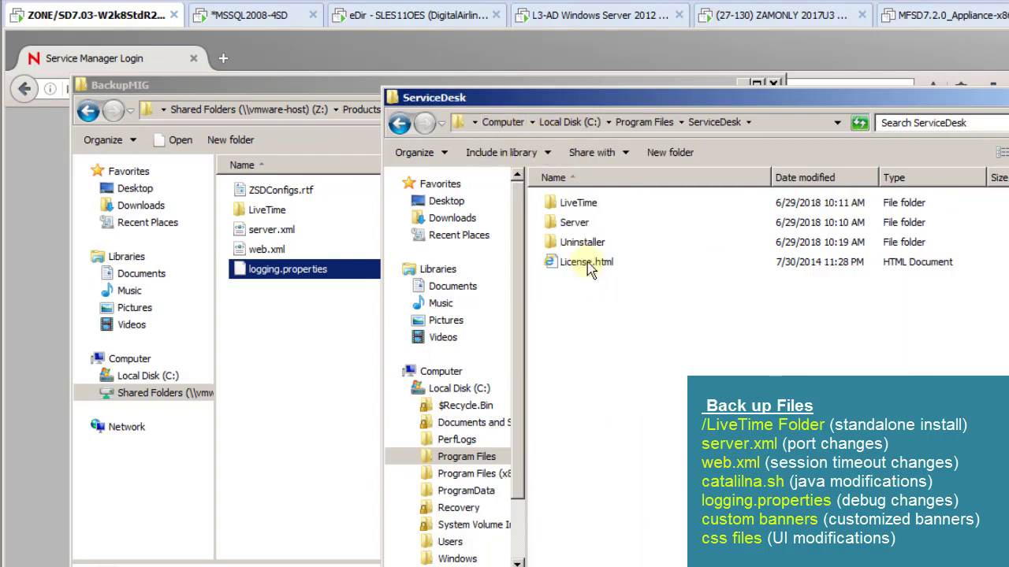
double_click(573, 224)
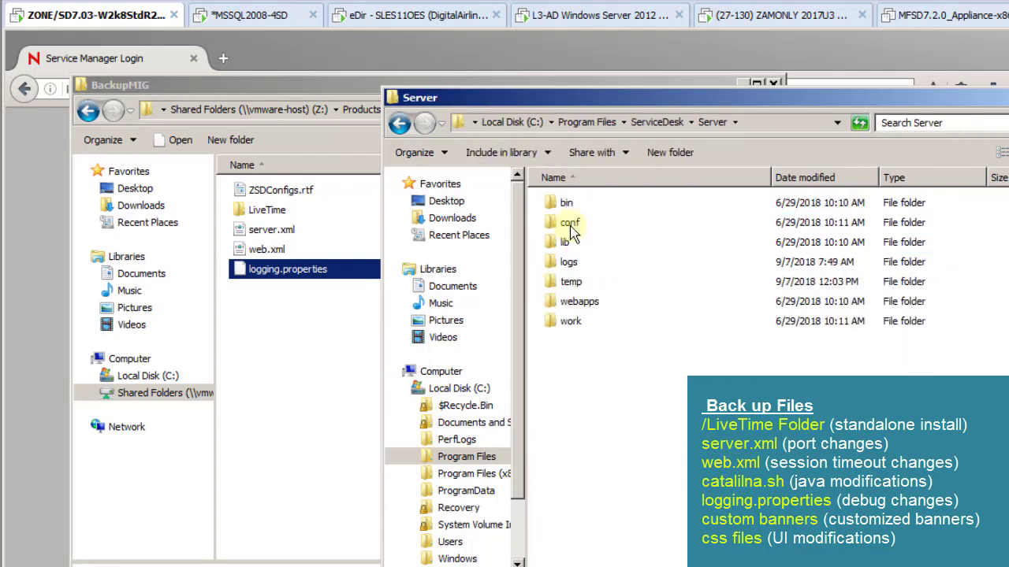
left_click(570, 225)
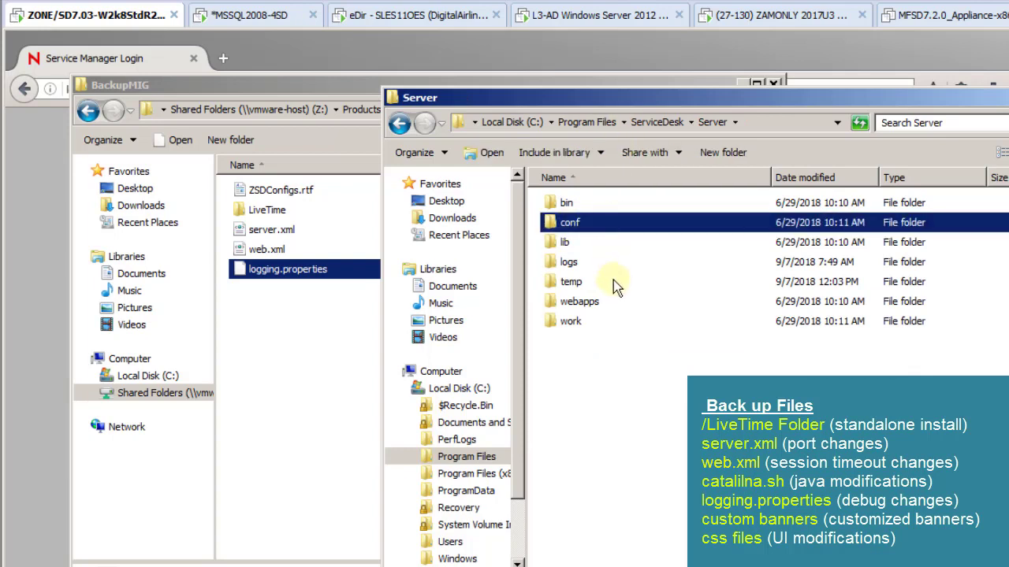
double_click(580, 302)
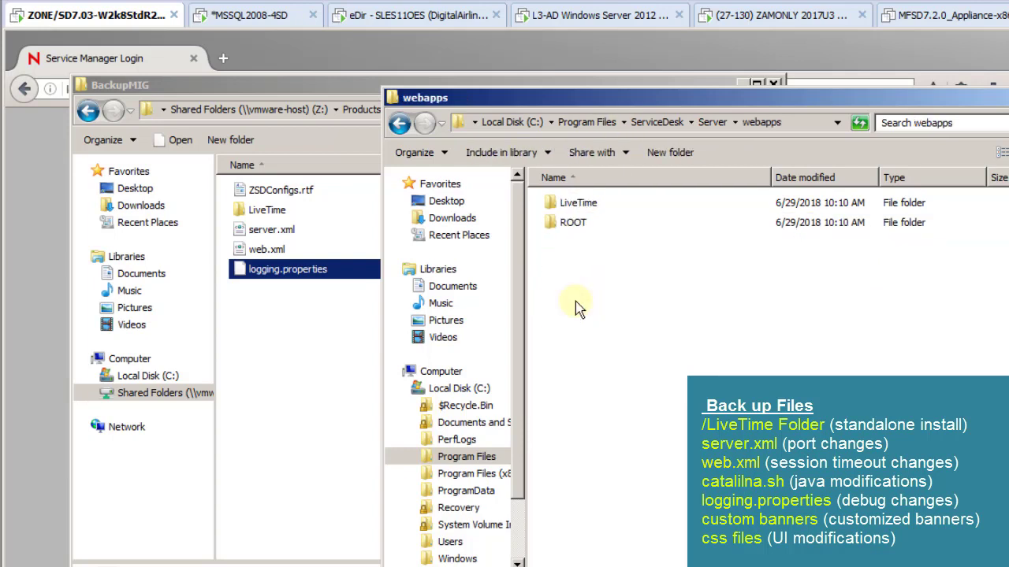
double_click(583, 204)
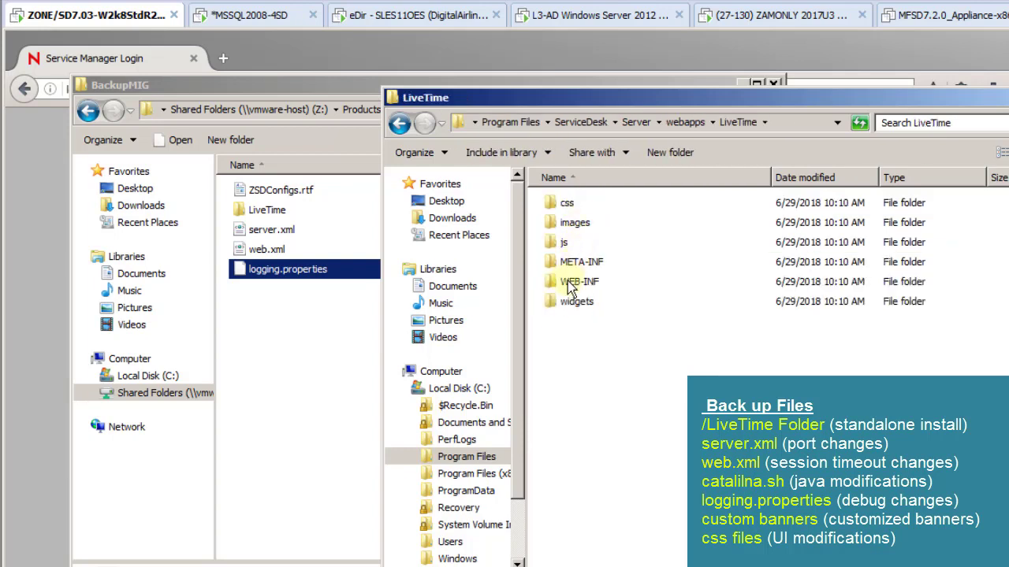
double_click(564, 227)
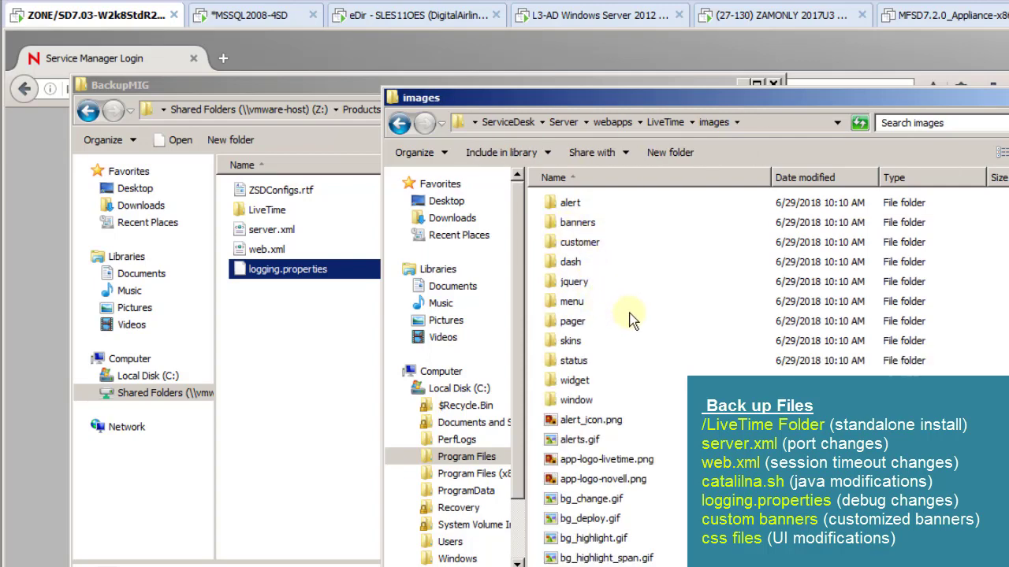
double_click(578, 224)
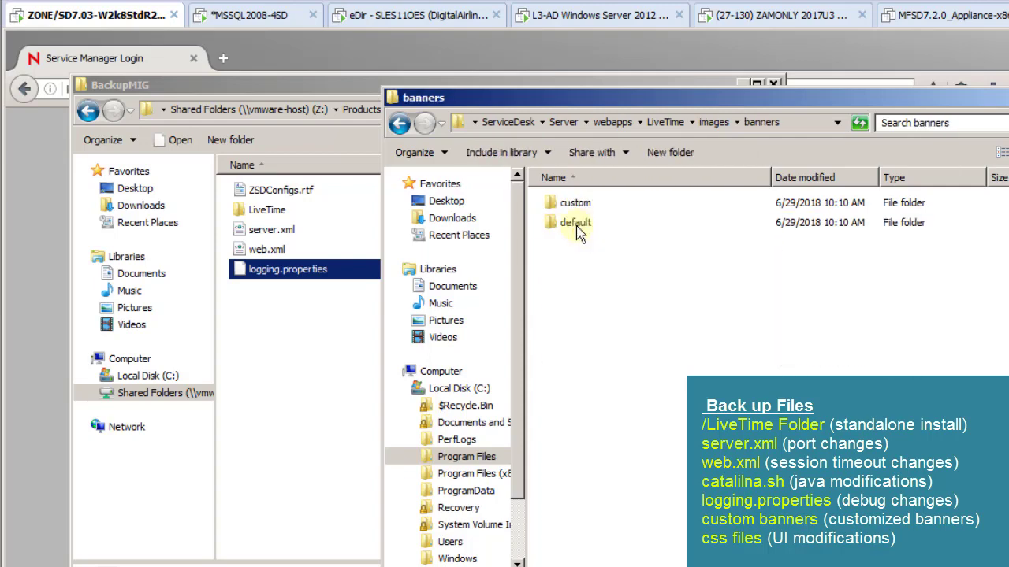
left_click_drag(575, 205, 319, 339)
Copy the LiveTime css folder into BackupMIG
left_click(867, 321)
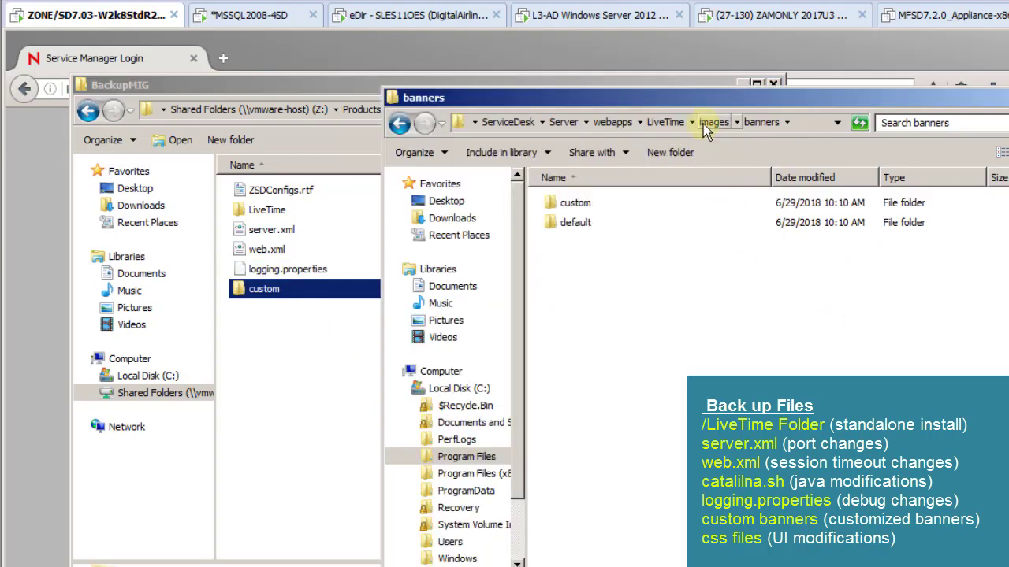
left_click(671, 123)
left_click_drag(567, 204, 354, 342)
left_click(872, 396)
Close both Explorer windows and launch services.msc from the administrator command prompt
key("alt+F4")
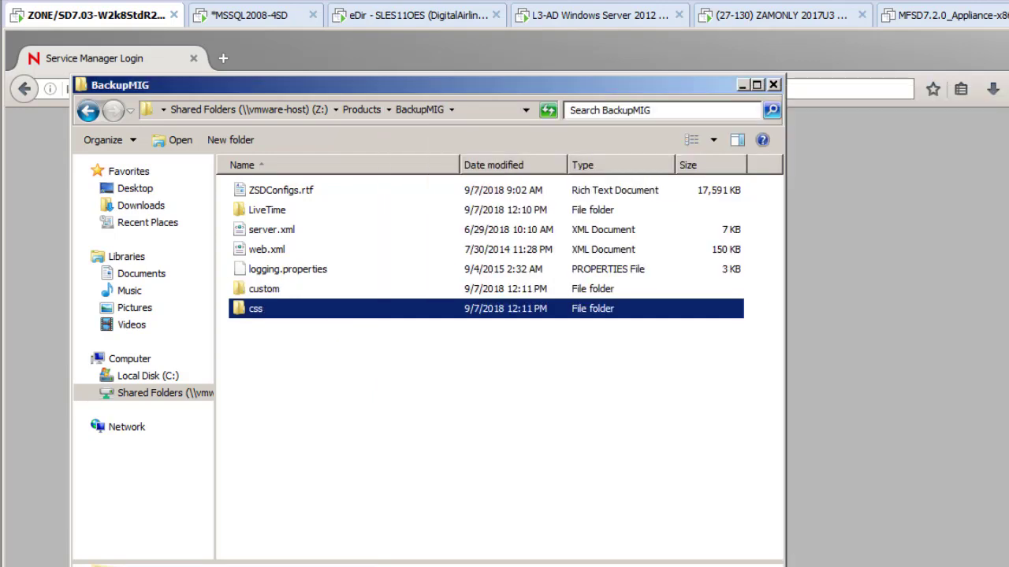
left_click(773, 86)
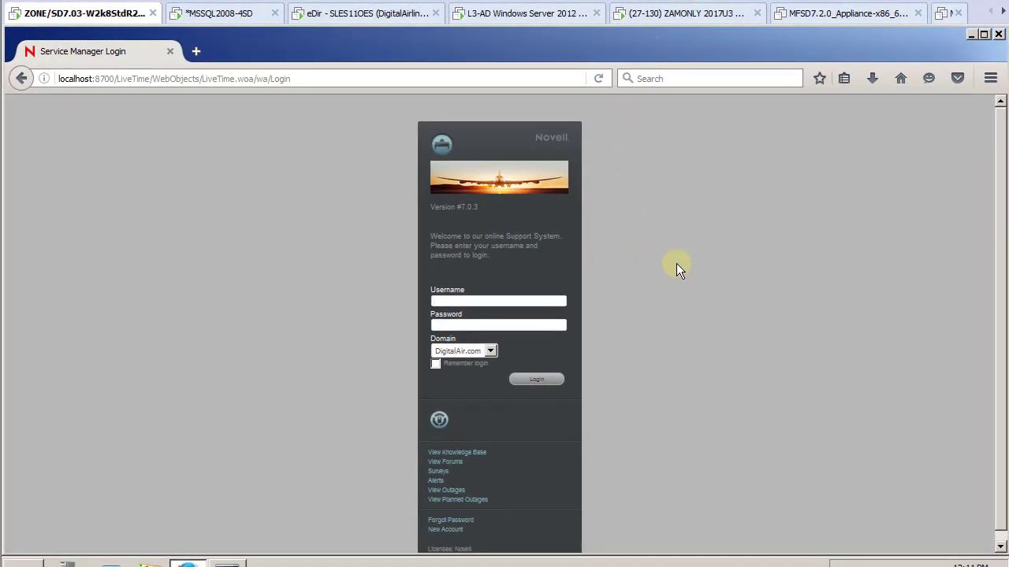
right_click(329, 565)
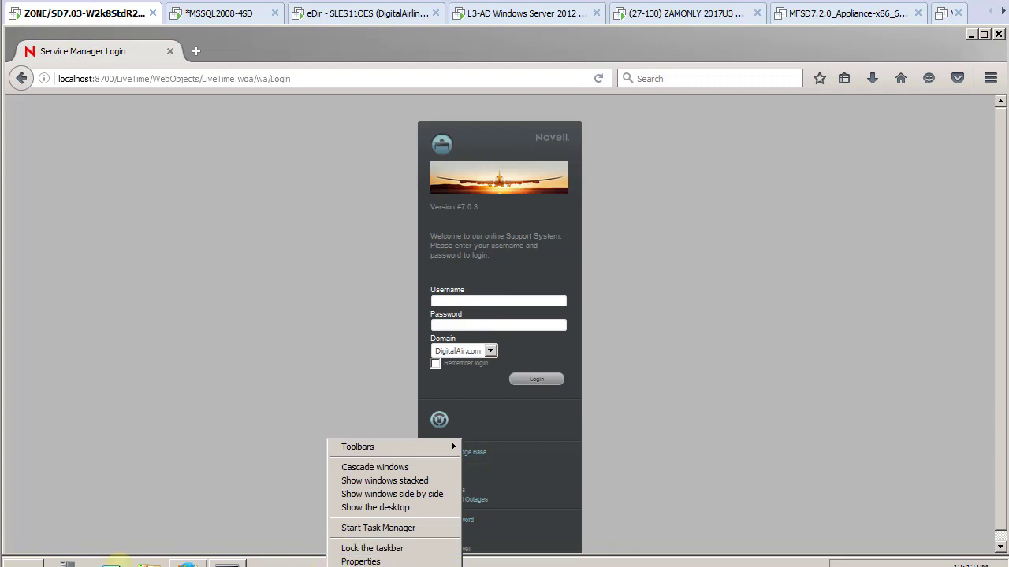
left_click(227, 564)
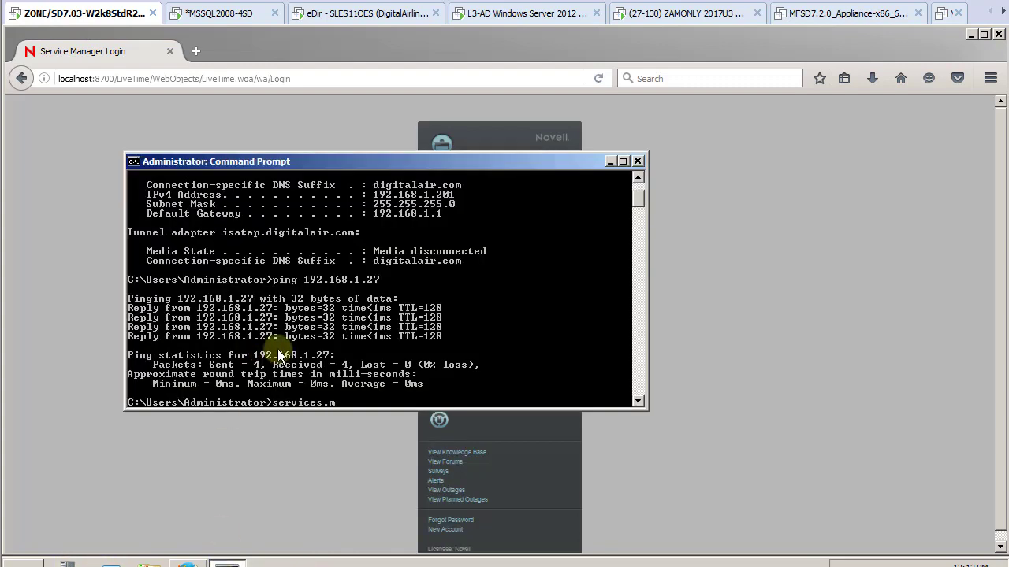
type("services.msc")
key("Return")
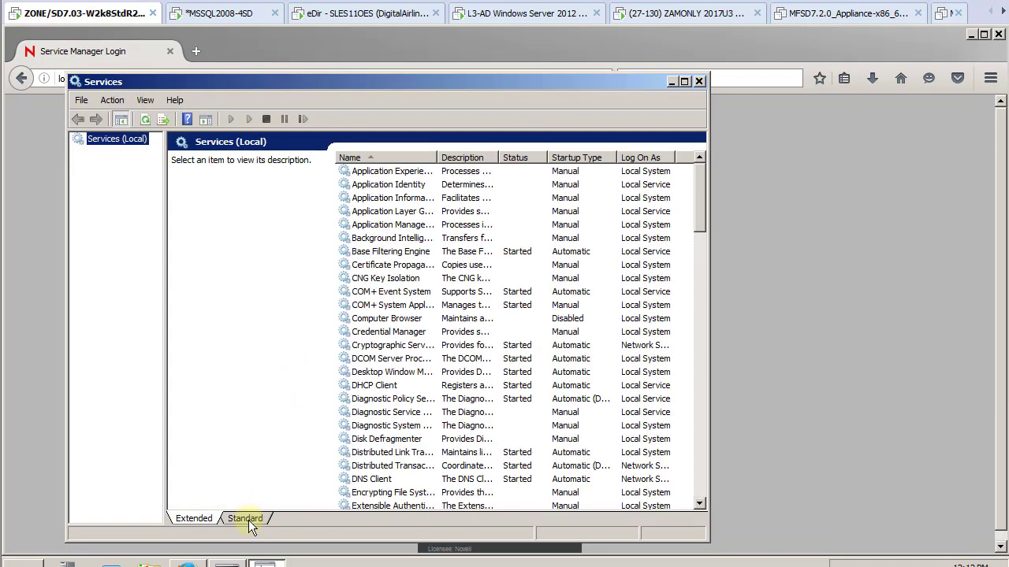
Stop the LiveTime service from the Standard view services list
left_click(246, 519)
left_click(702, 362)
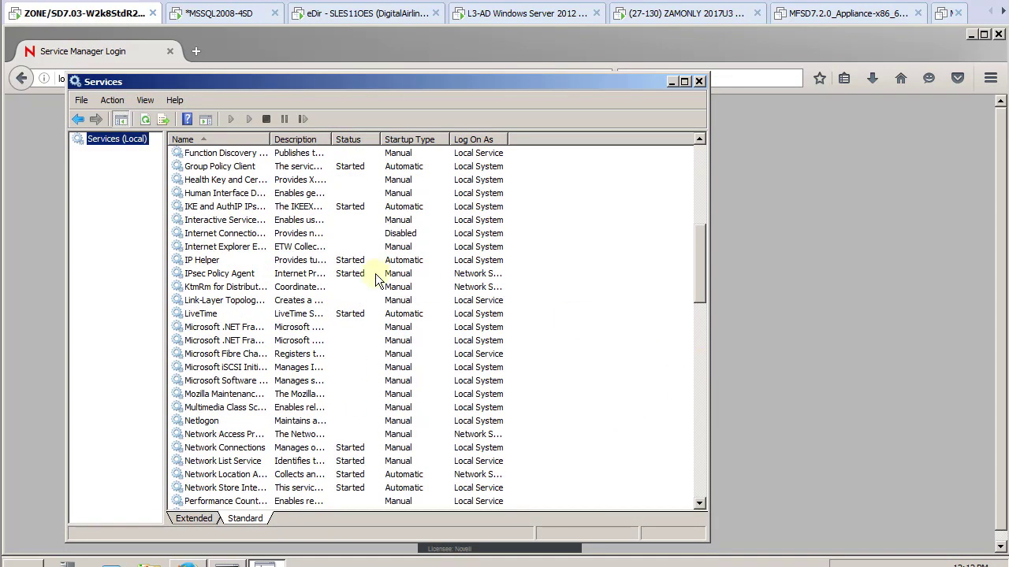
right_click(204, 314)
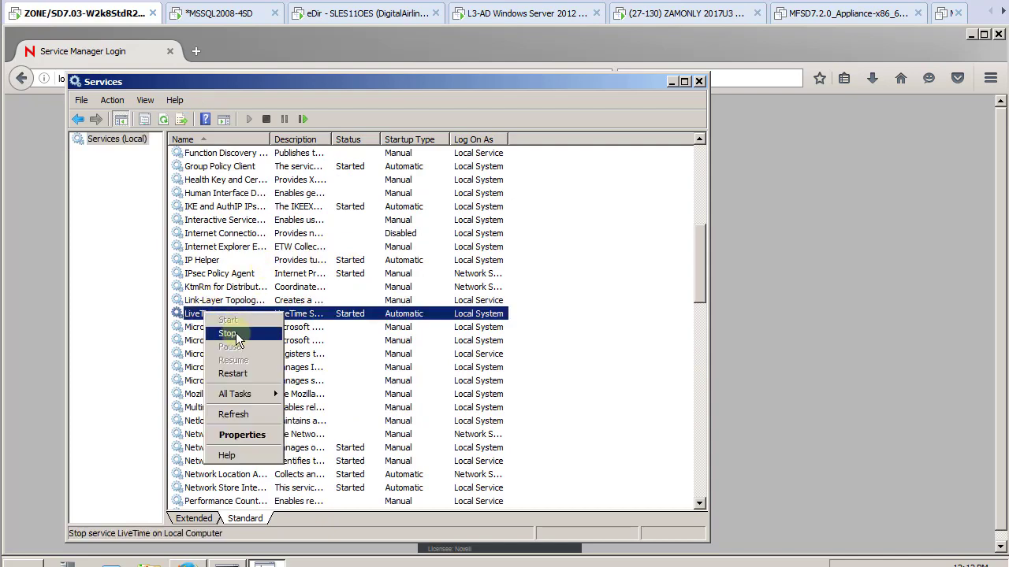
left_click(227, 333)
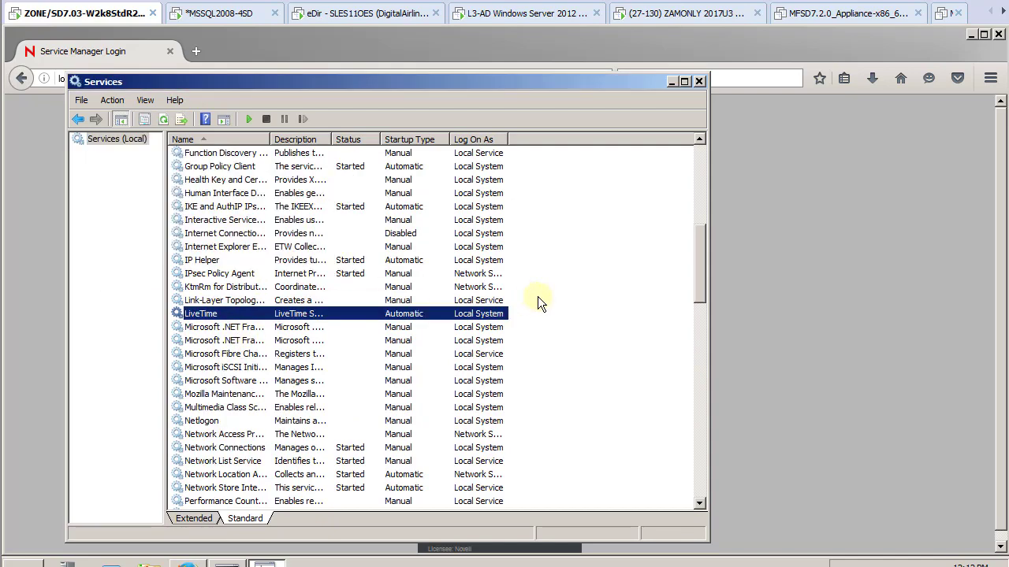
Minimize Services and power on the MFSD7.2.0_Appliance-x86_64_A-MIG virtual machine
left_click(672, 81)
left_click(820, 22)
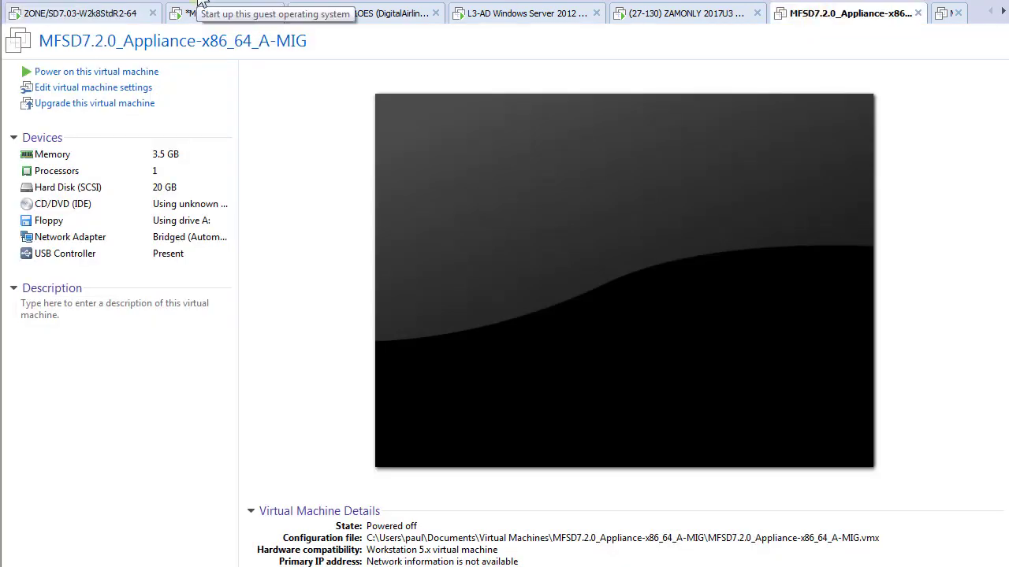
left_click(200, 3)
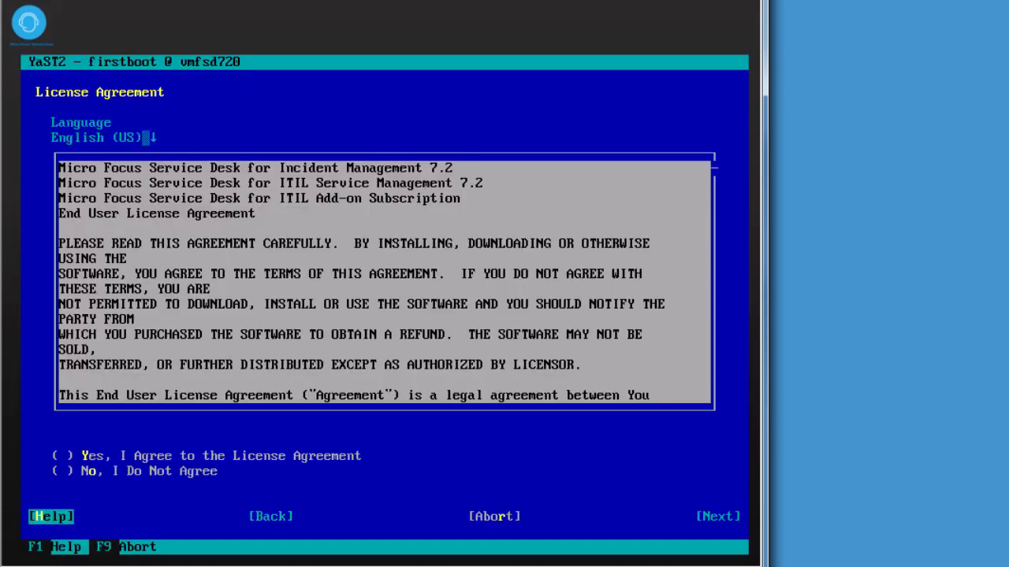
Accept the Micro Focus and SUSE license agreements
key("alt+y")
key("alt+n")
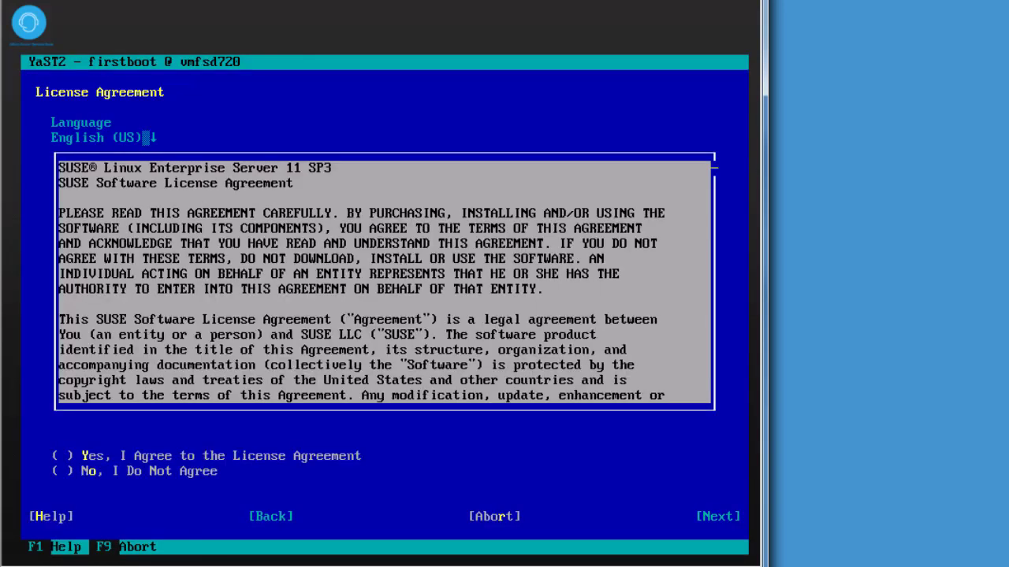
key("alt+y")
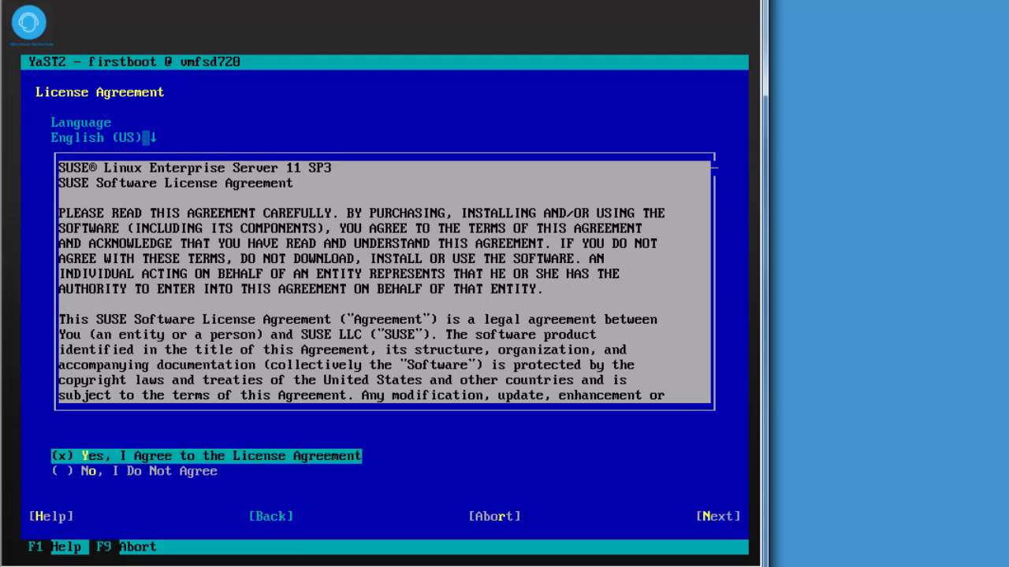
key("alt+n")
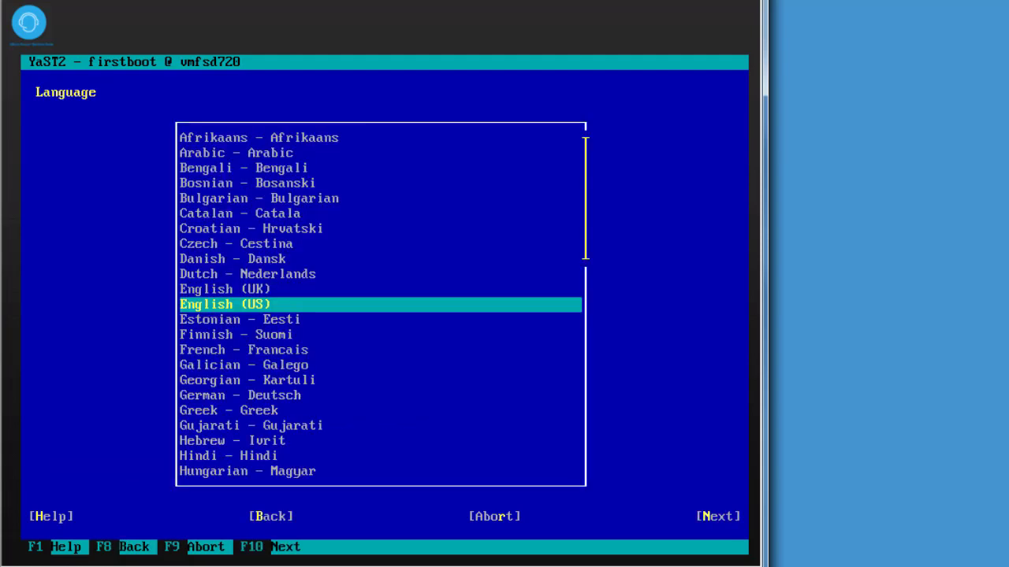
Keep English (US) language and keyboard, and disable 'Change Hostname via DHCP'
key("Tab")
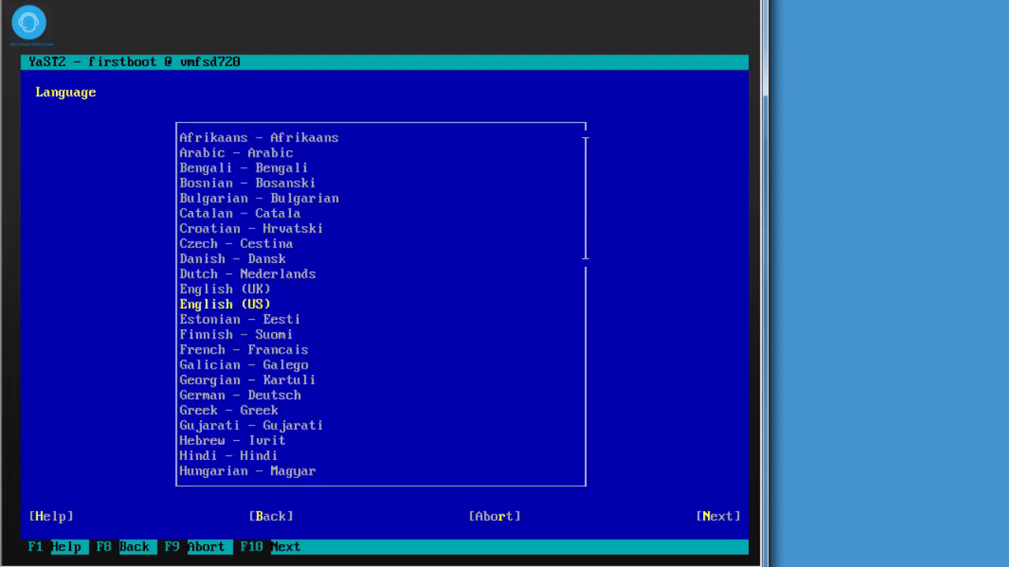
key("alt+n")
key("Tab")
key("alt+n")
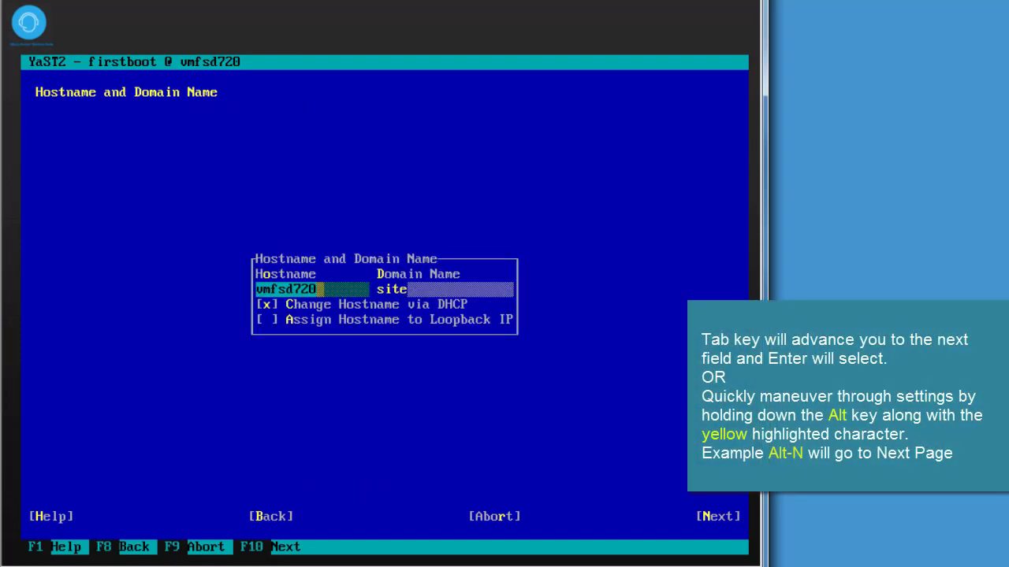
key("Tab")
key("Tab")
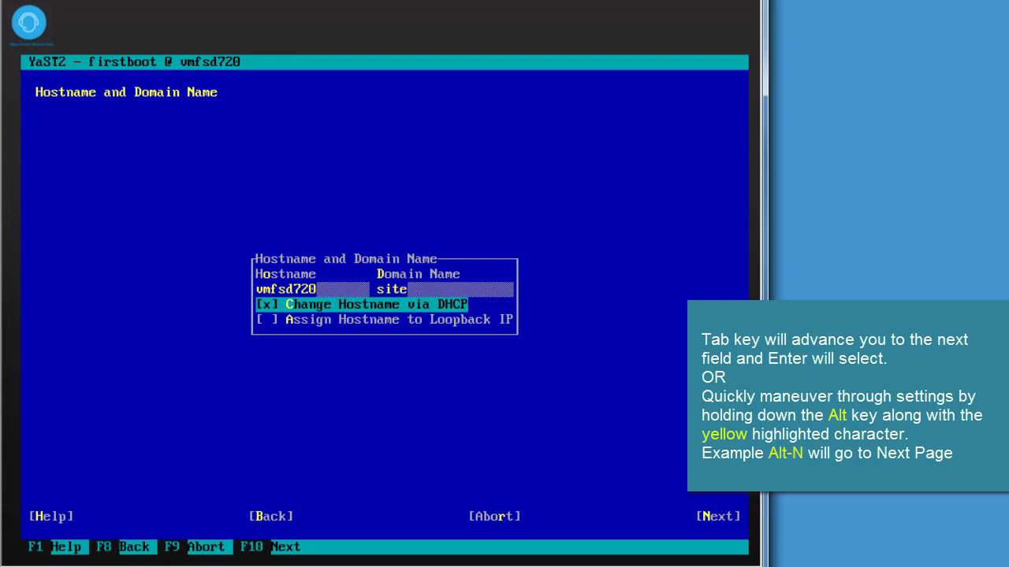
key("space")
key("alt+n")
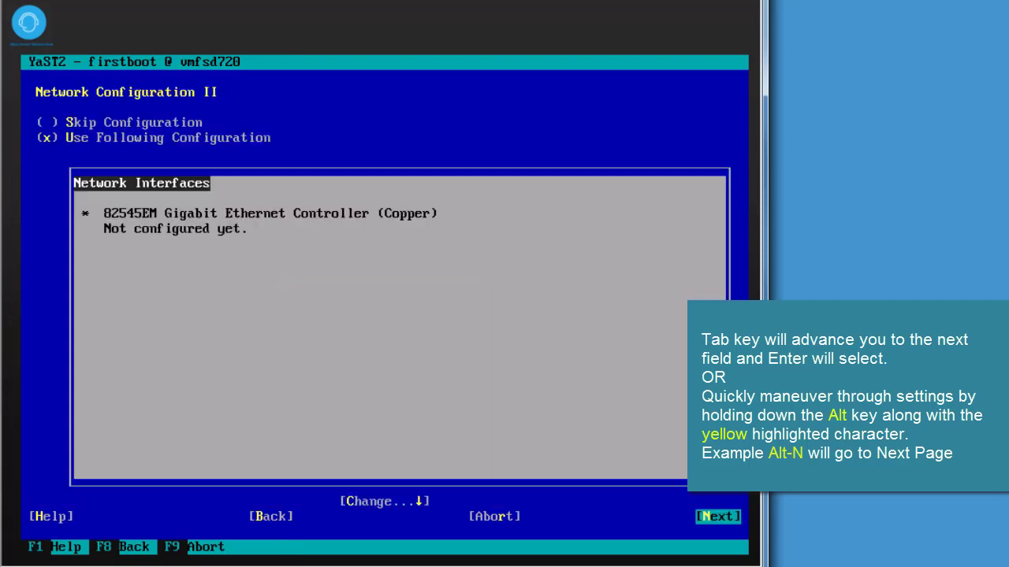
Give the eth0 Ethernet controller IP address 192.168.1.72 and hostname sd72
key("alt+c")
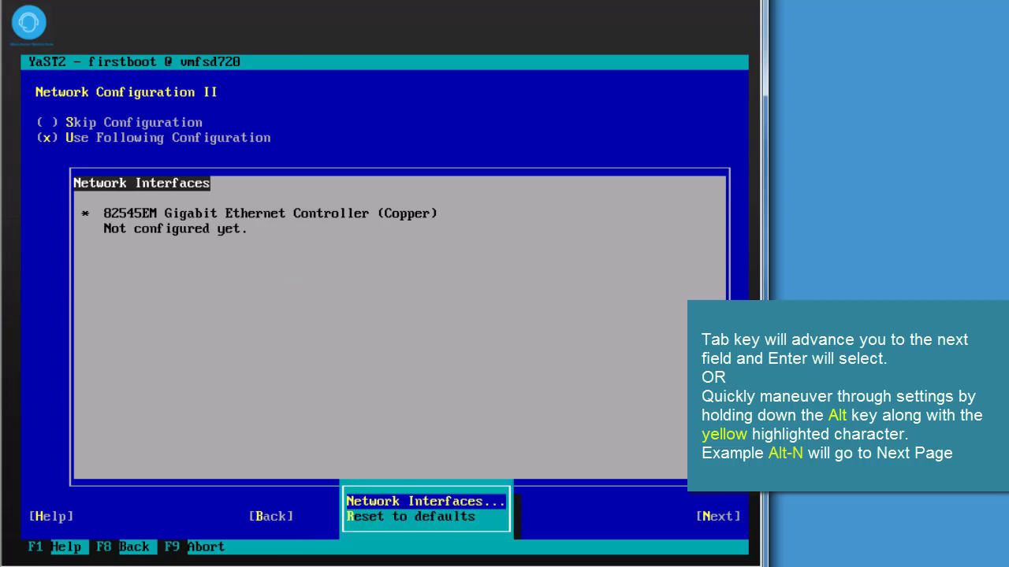
key("Return")
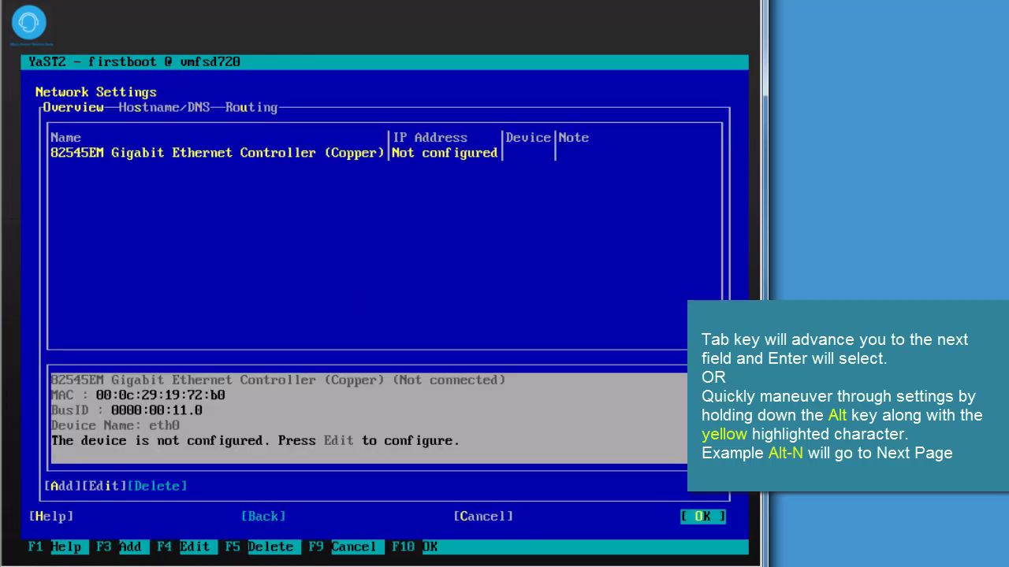
key("alt+i")
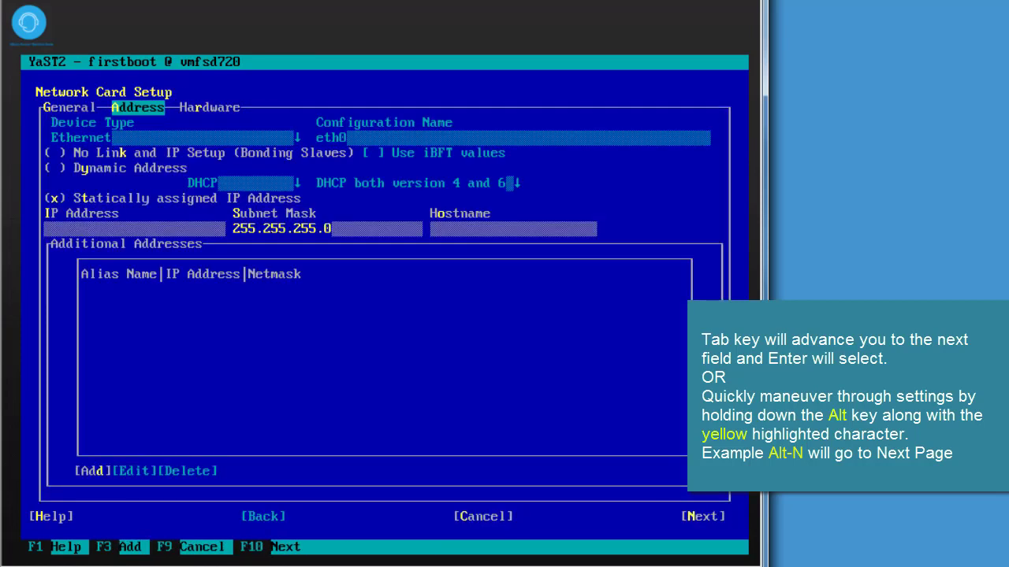
key("Tab")
key("Tab")
key("Tab")
key("Tab")
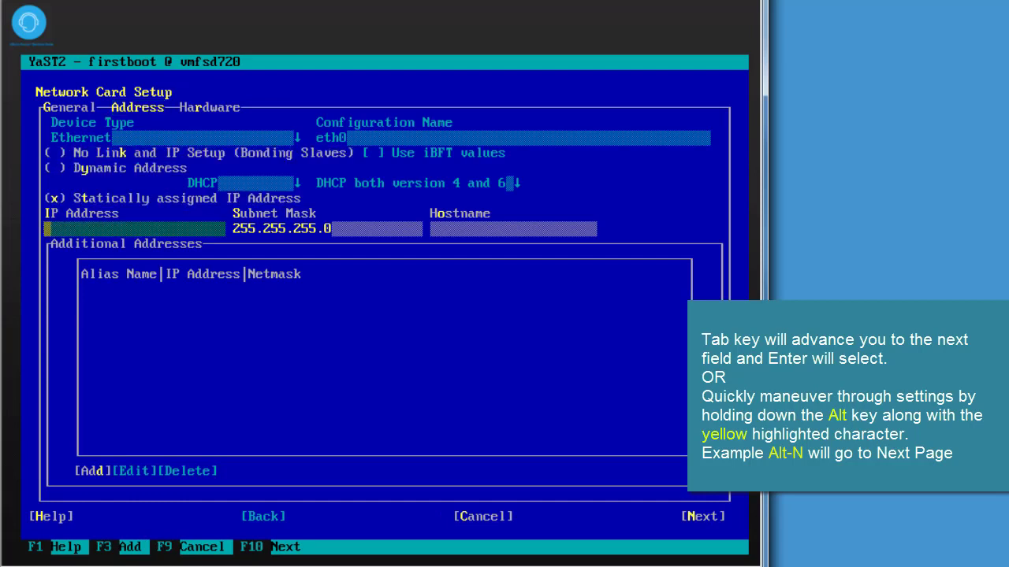
type("192.168.1.")
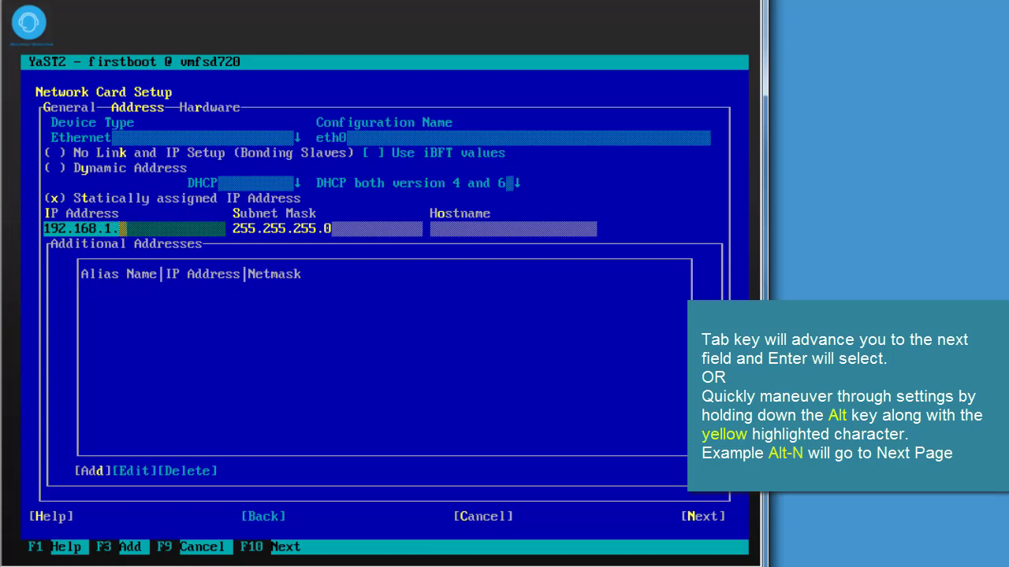
type("72")
key("Tab")
key("Tab")
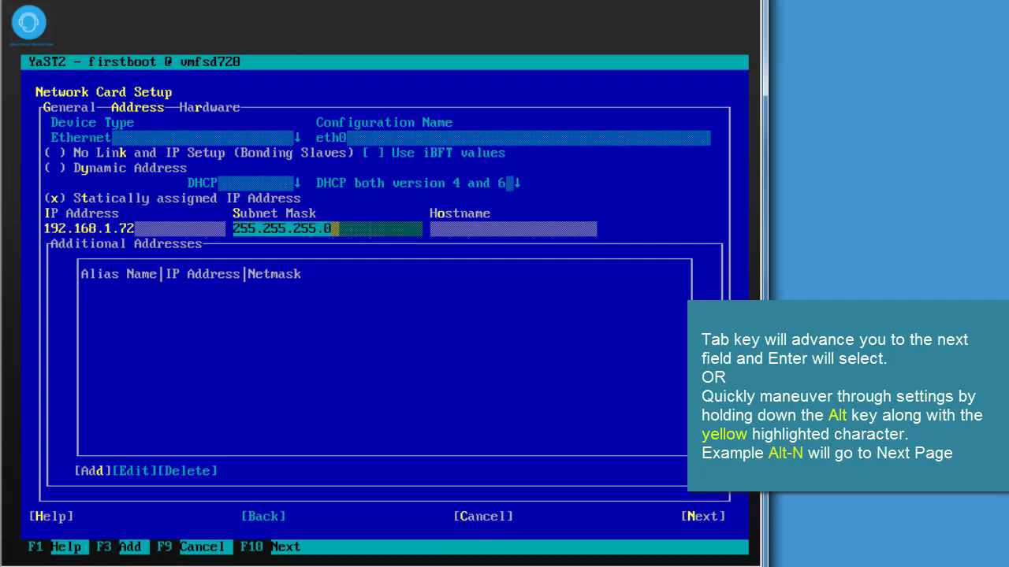
type("sd72")
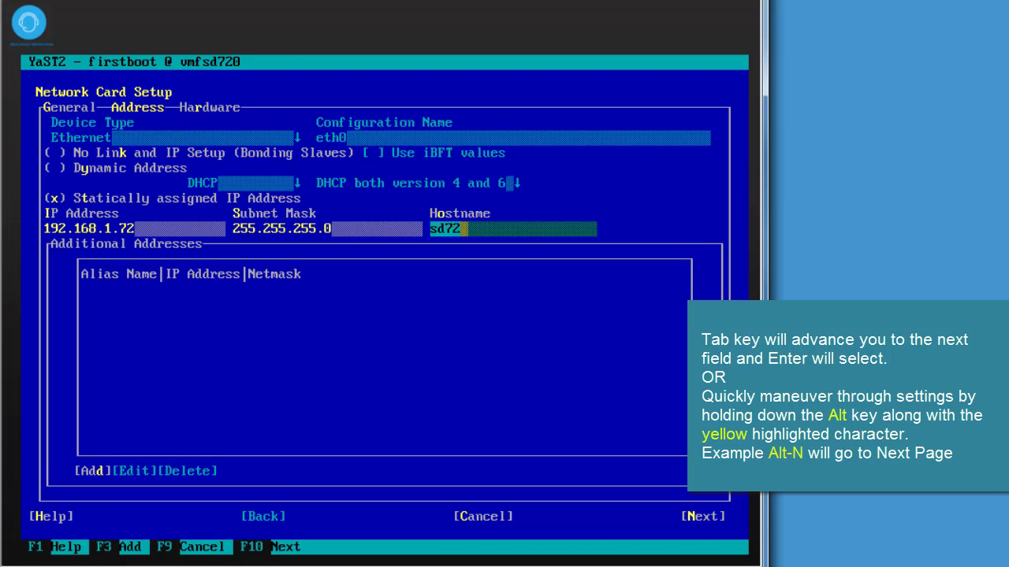
key("alt+n")
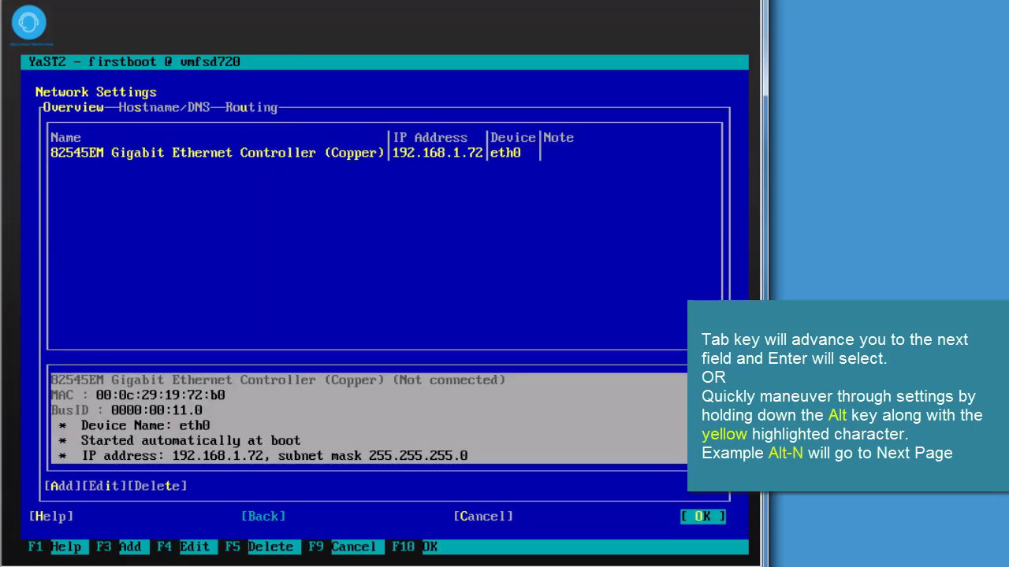
Set name server and default gateway to 192.168.1.1, then save the network configuration
key("alt+s")
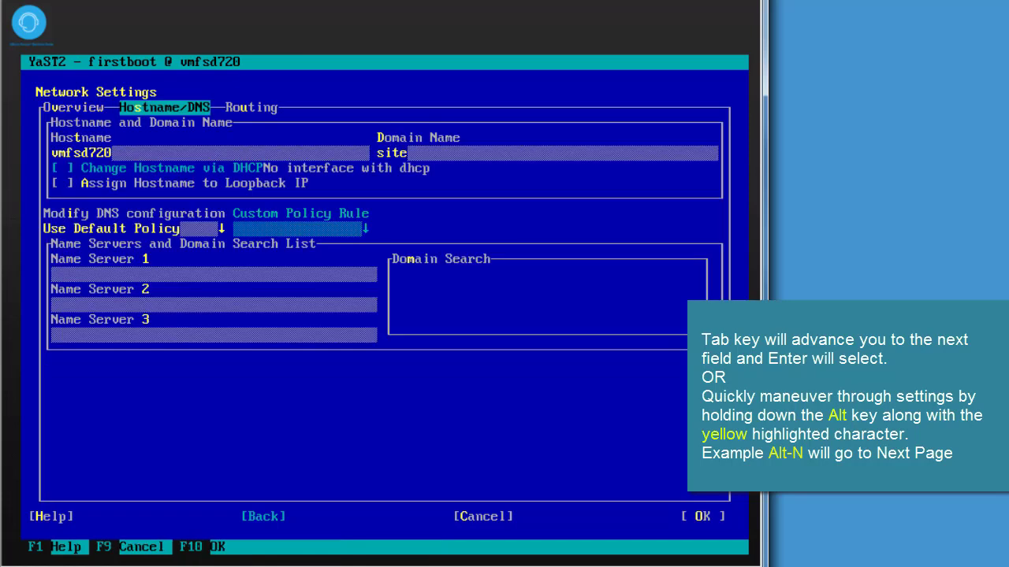
key("Tab")
key("Tab")
key("Tab")
key("Tab")
key("Tab")
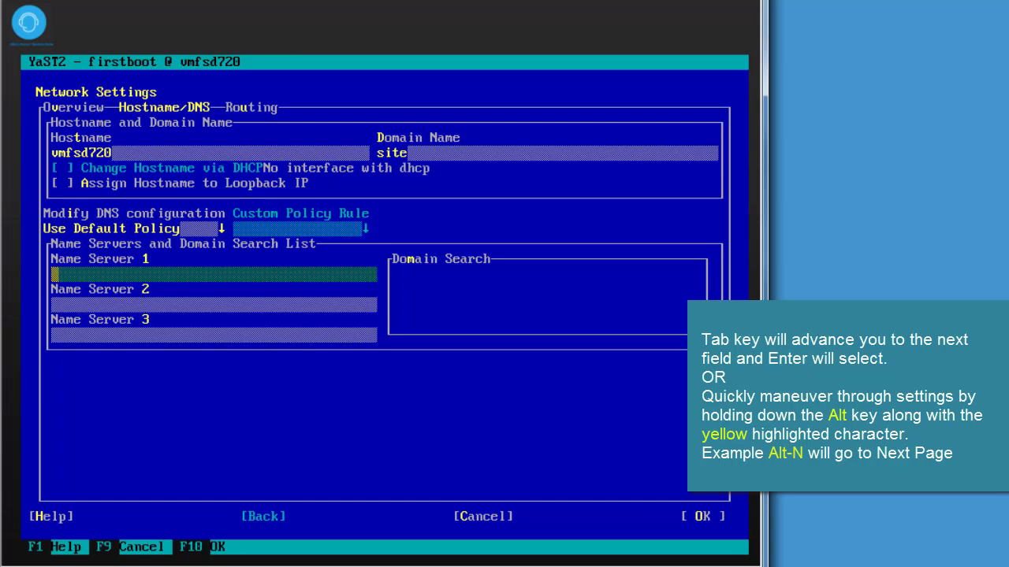
type("192.16")
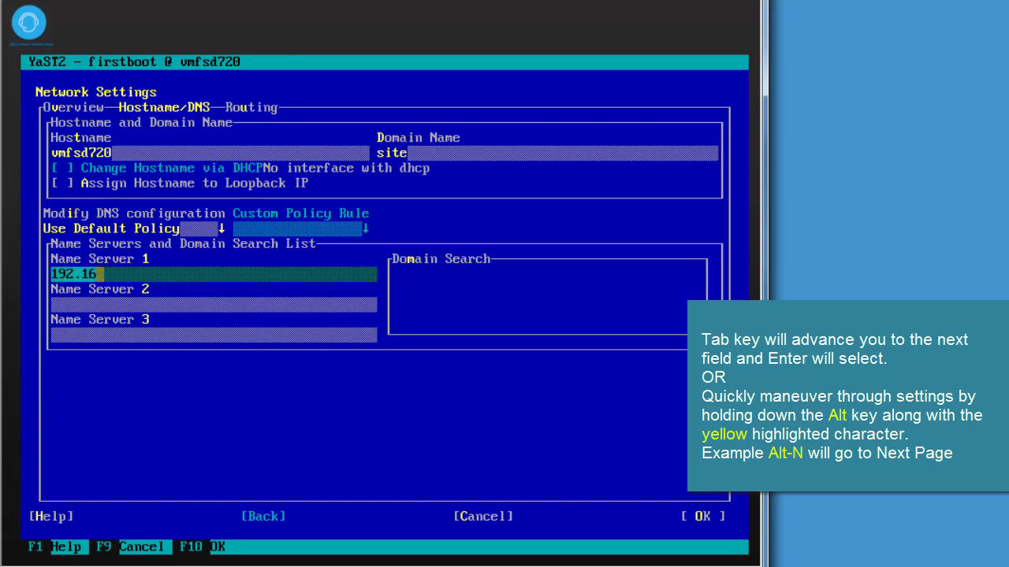
type("8.1.1")
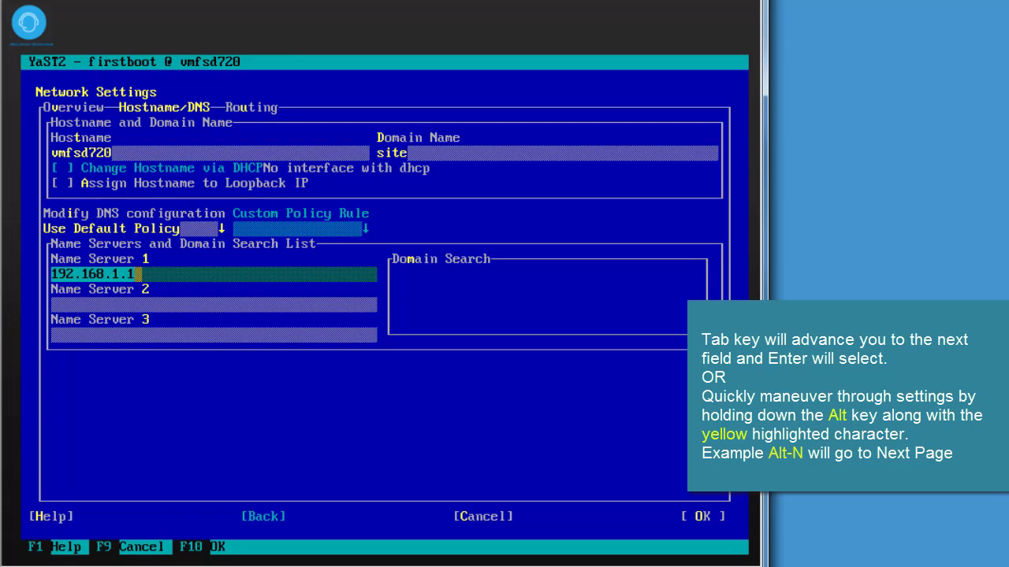
key("alt+u")
type("192.168.1.1")
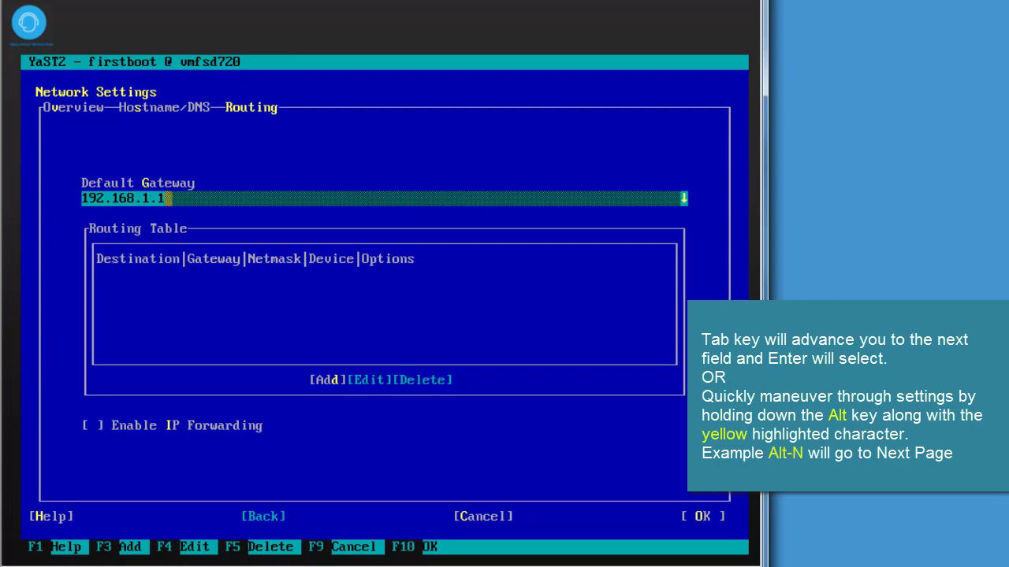
key("F10")
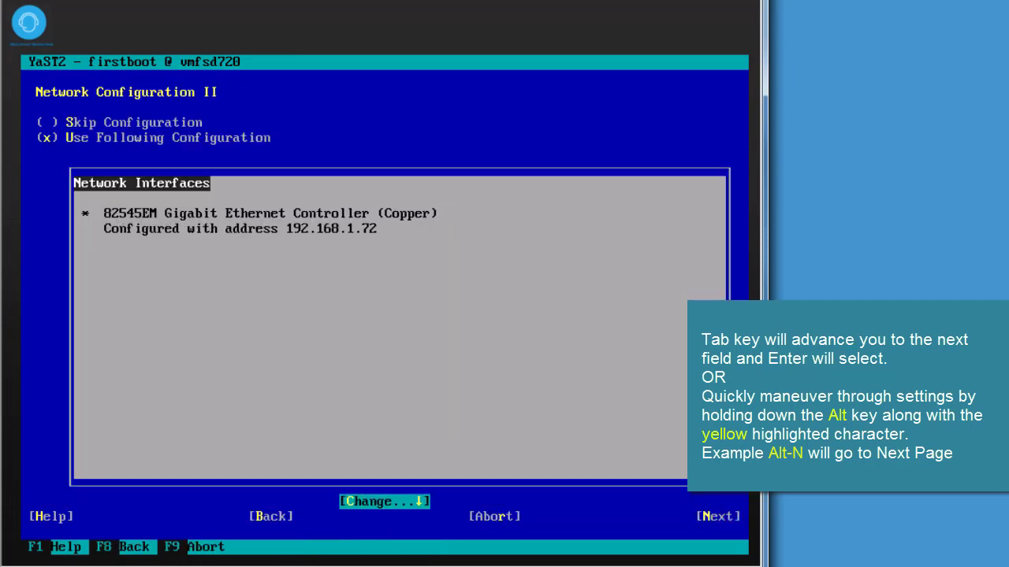
key("alt+n")
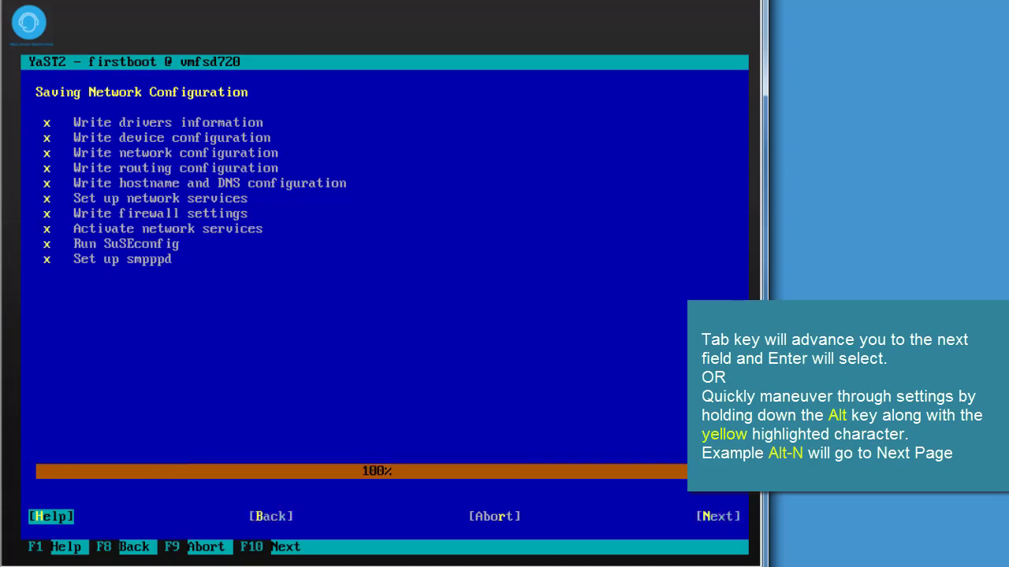
Pick Mountain (Denver) as the time zone and complete firstboot to the Administration v3.0.3 menu
key("Tab")
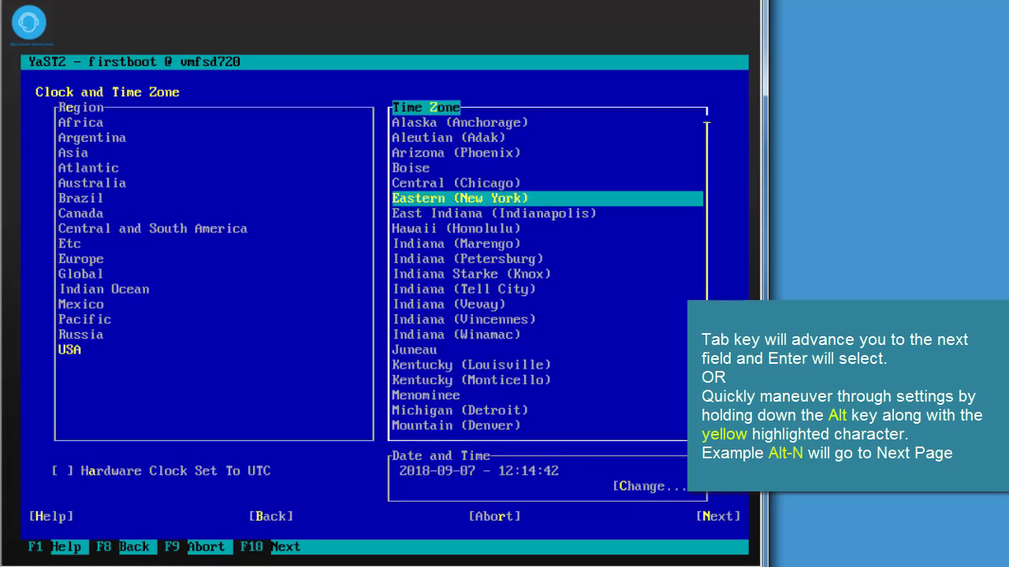
key("Down")
key("Down")
key("Down")
key("Down")
key("Down")
key("Down")
key("Down")
key("Down")
key("Down")
key("Down")
key("Down")
key("Down")
key("Down")
key("Down")
key("Down")
key("Tab")
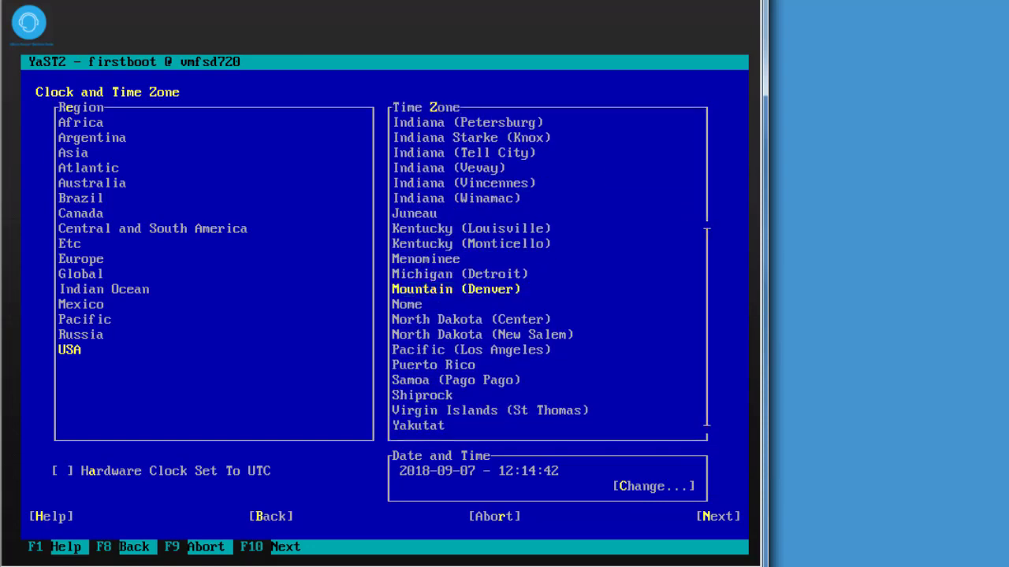
key("Tab")
key("F10")
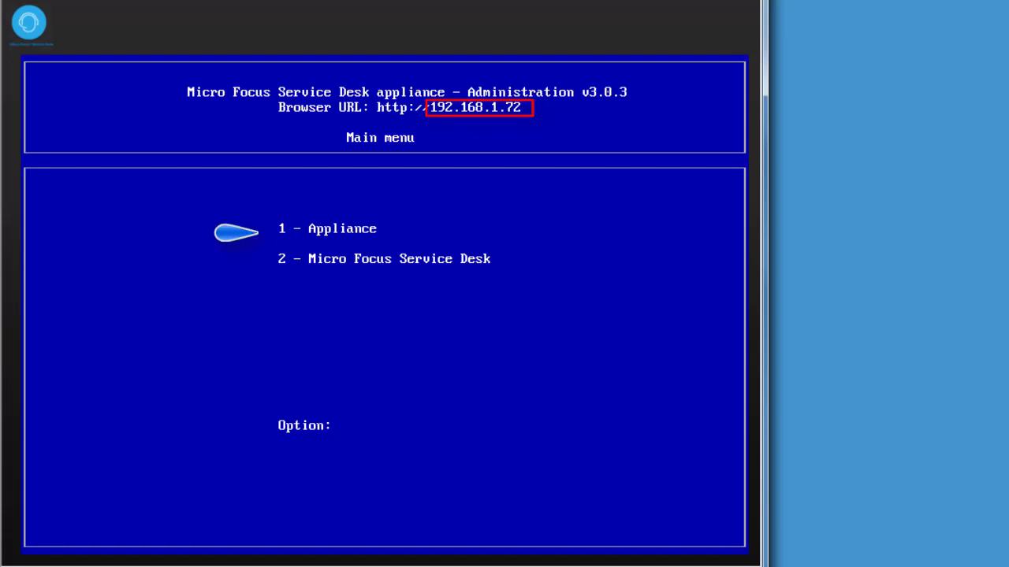
Set and retype a new root password via Appliance management options 1, 7, 1
type("1")
key("Return")
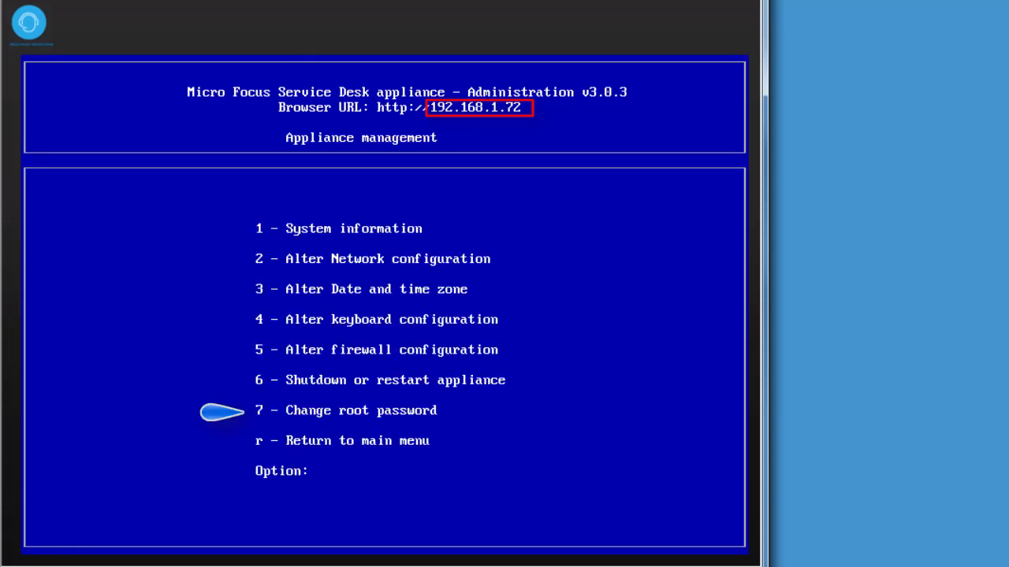
type("7")
key("Return")
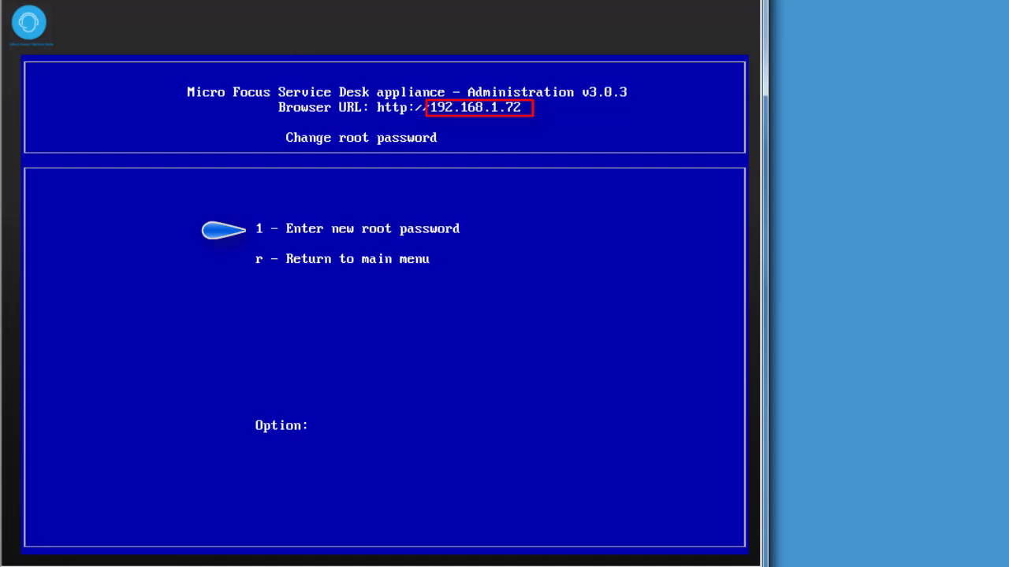
type("1")
key("Return")
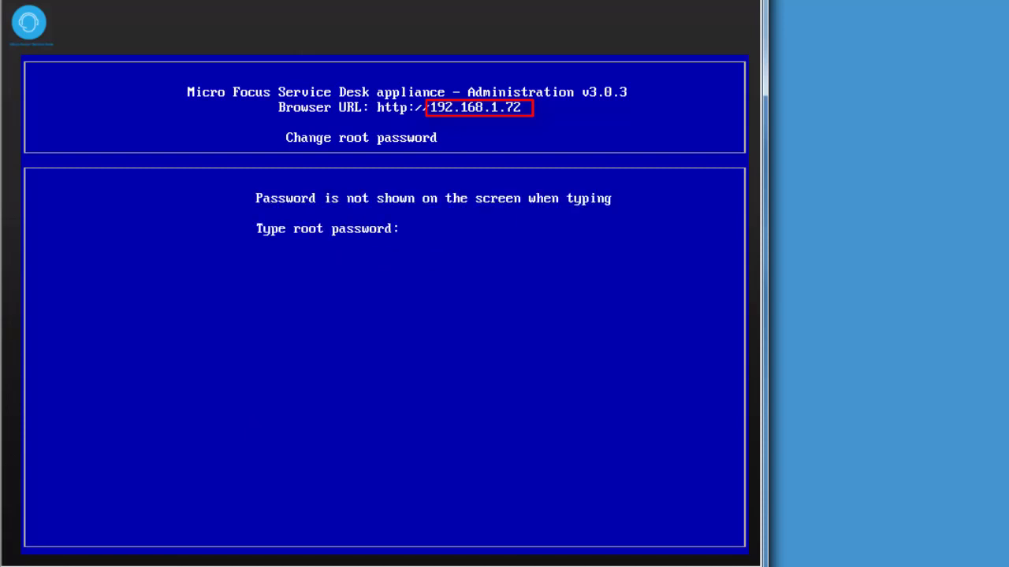
key("Return")
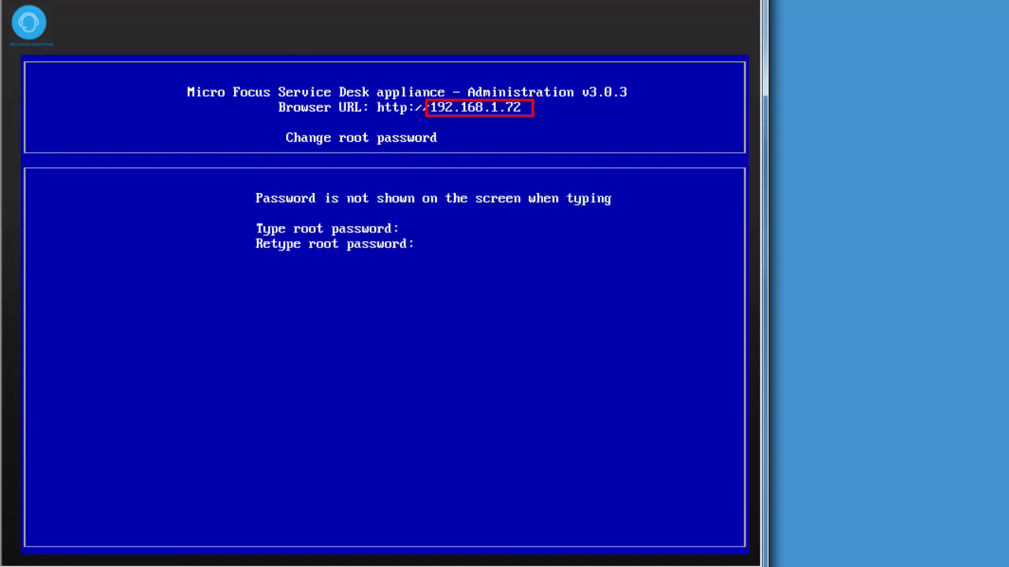
key("Return")
key("Return")
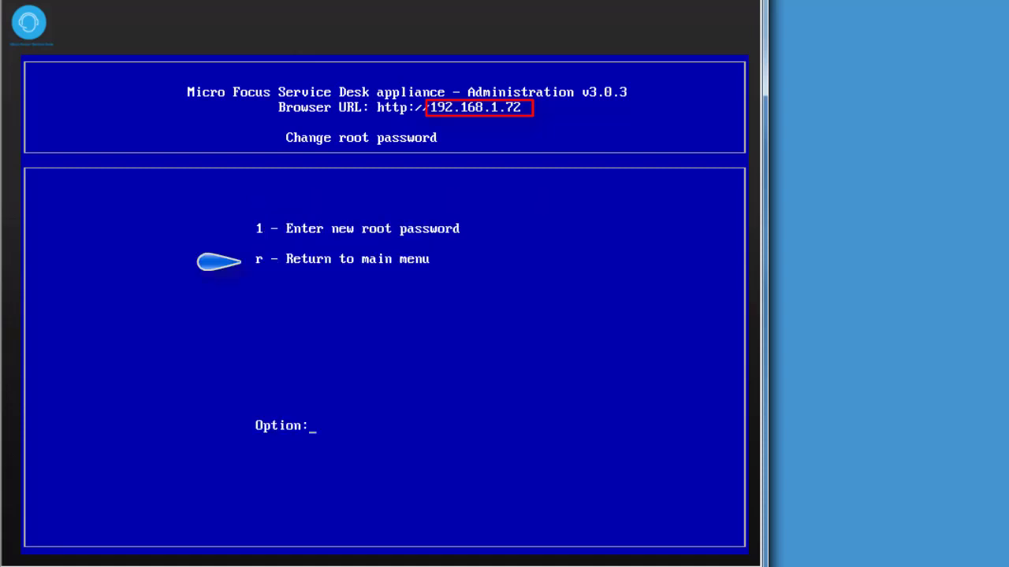
Go back to appliance management and review the firewall configuration (option 5)
key("r")
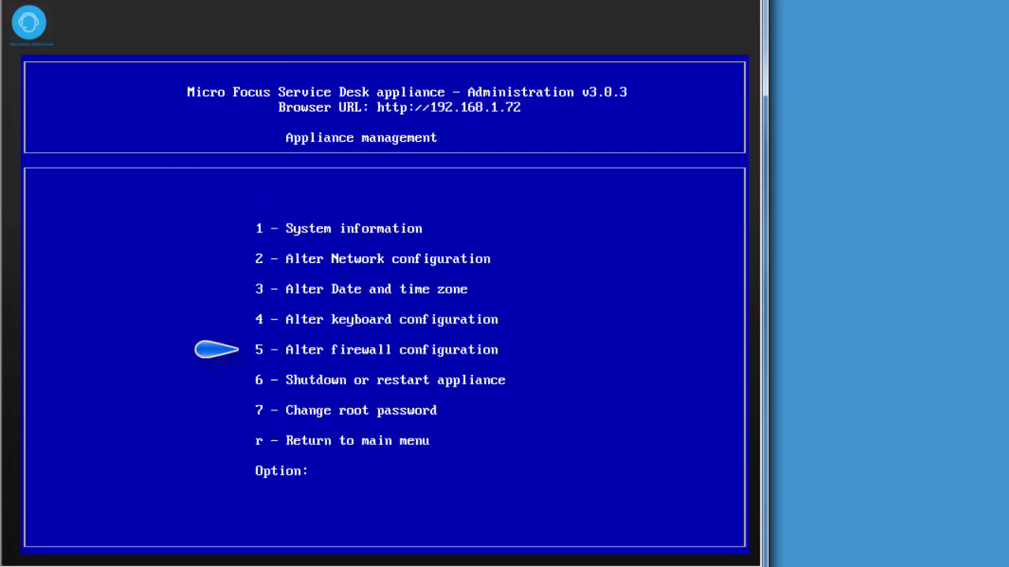
key("5")
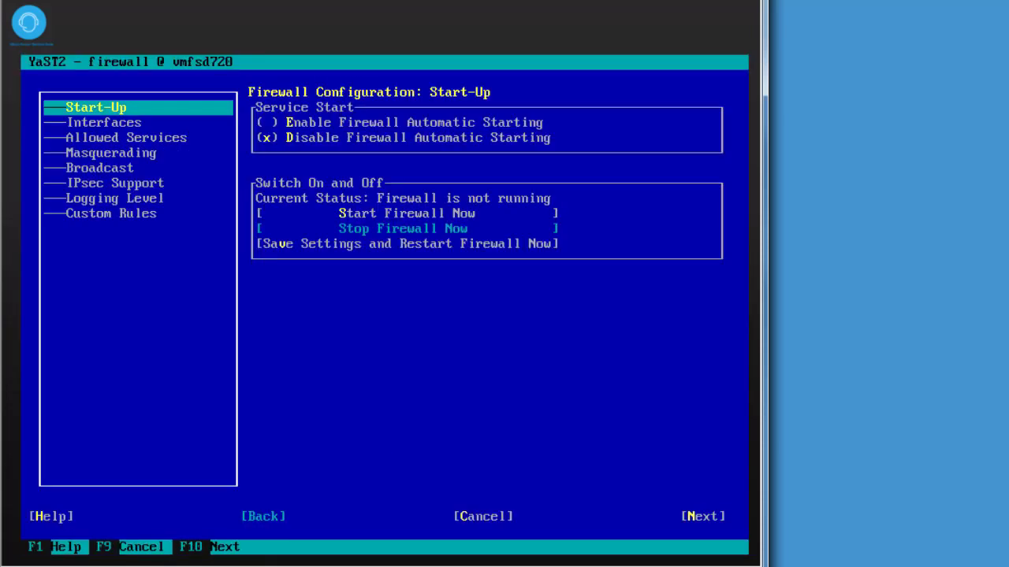
key("F10")
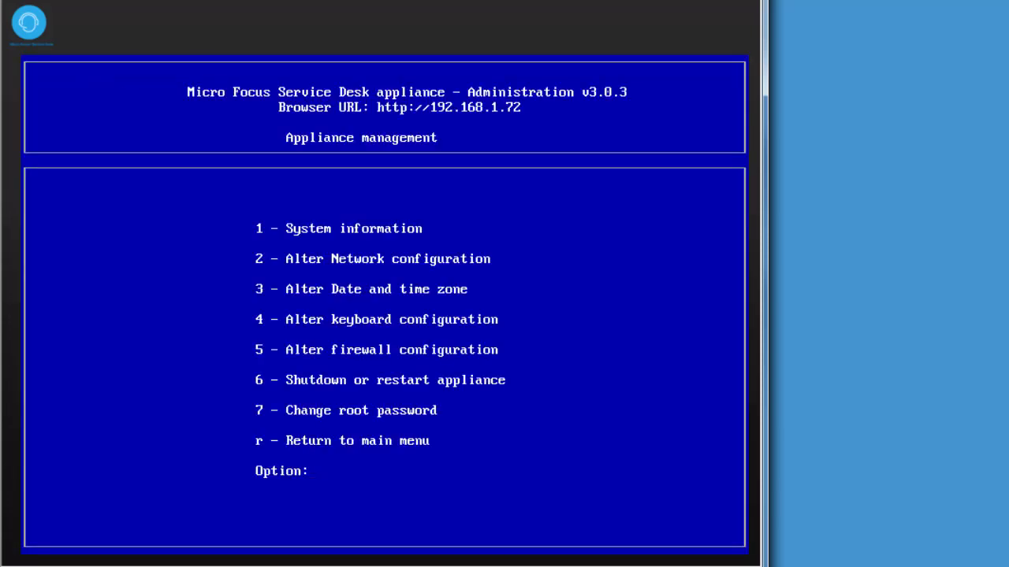
In WinSCP, browse locally to G:\Products\BackupMIG and inspect the server's existing /LiveTime folder
key("alt+Tab")
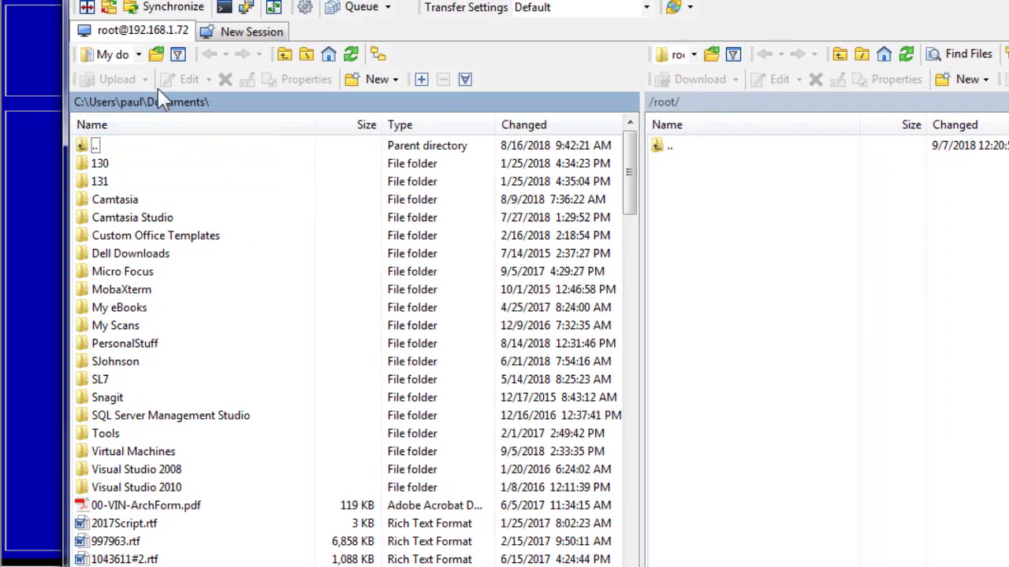
left_click(139, 55)
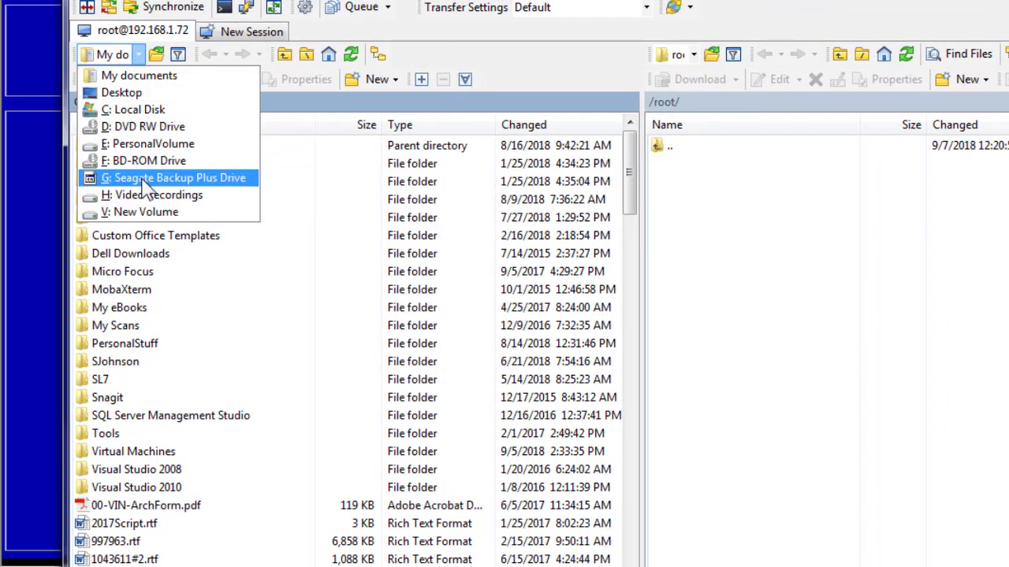
left_click(134, 178)
double_click(130, 434)
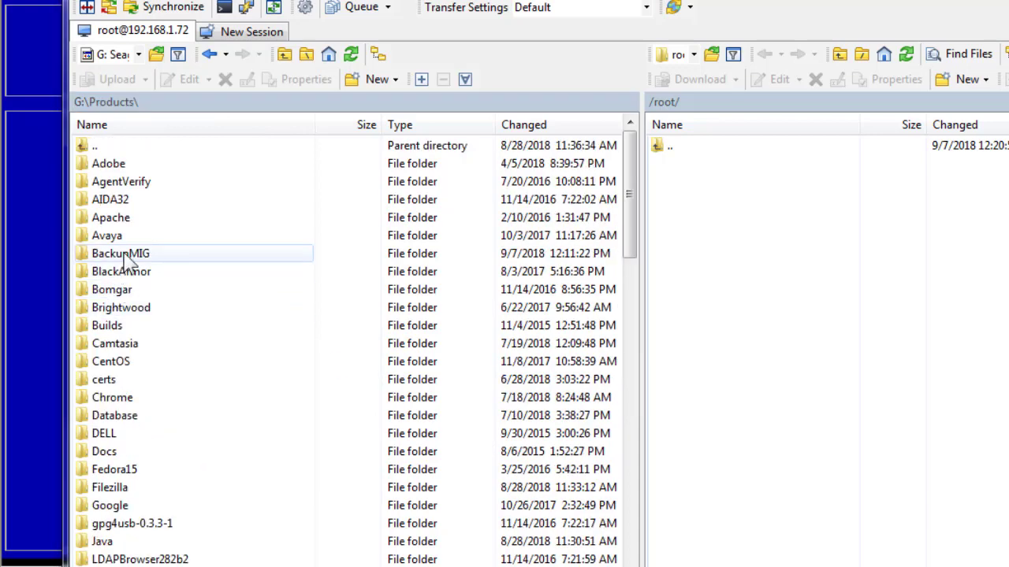
double_click(122, 253)
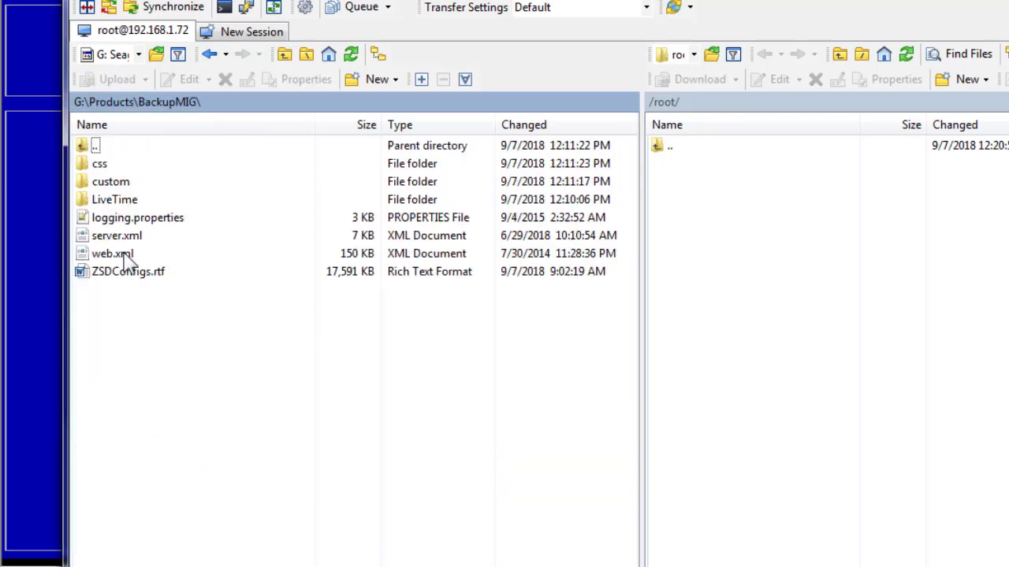
left_click(117, 200)
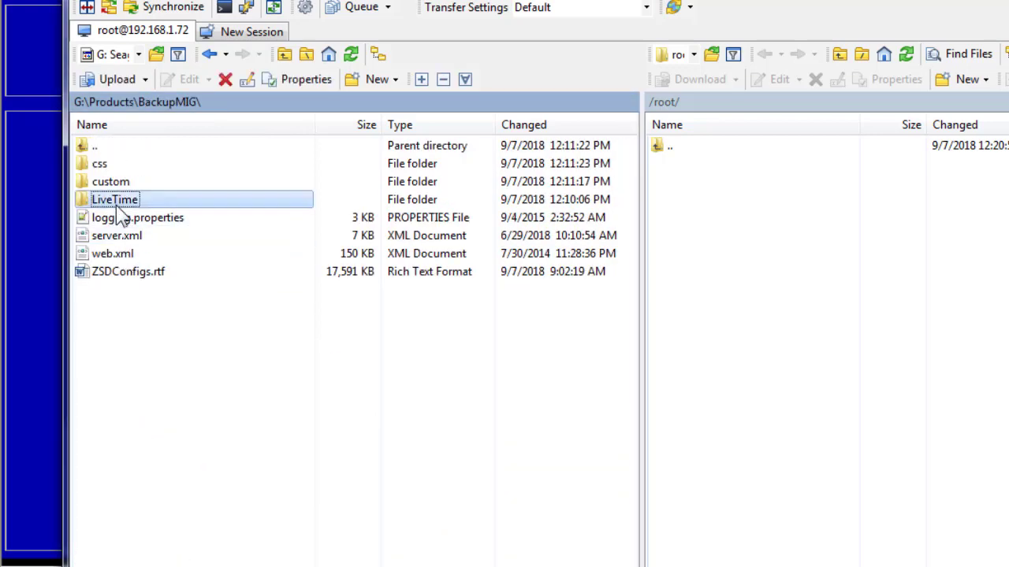
left_click(652, 101)
double_click(694, 290)
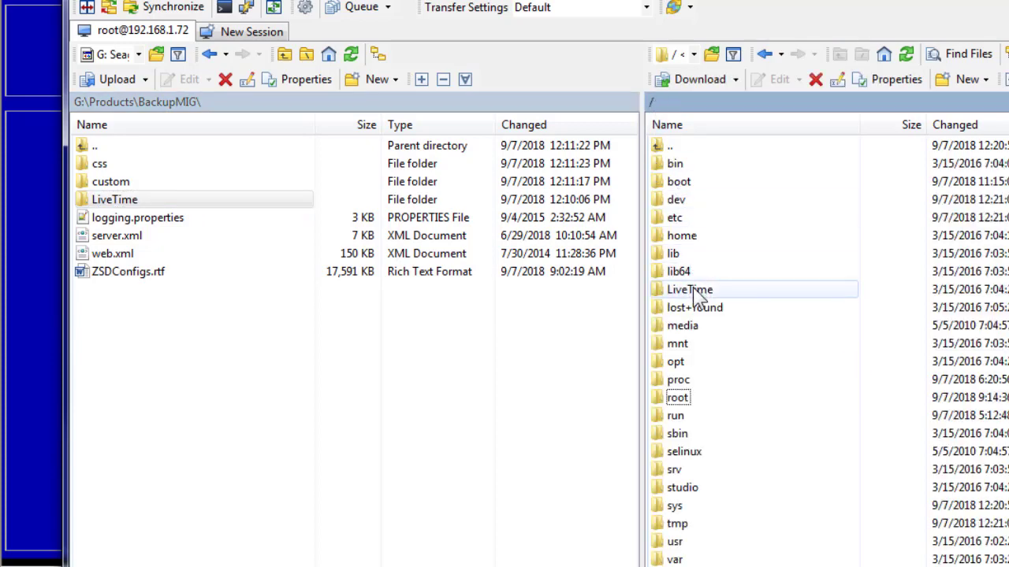
left_click(652, 101)
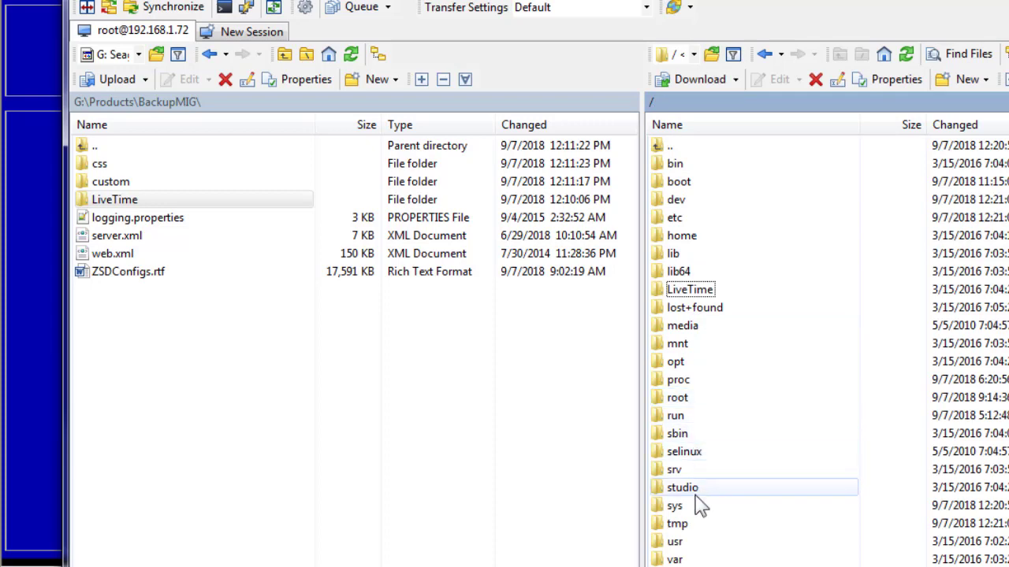
Upload the local LiveTime folder to the server root / and check its contents
right_click(116, 200)
left_click(161, 254)
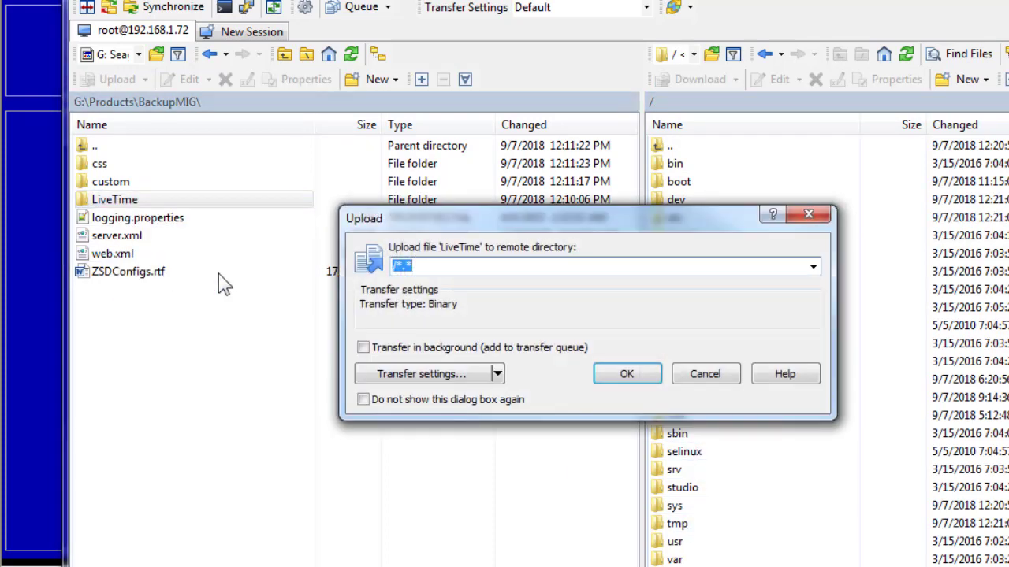
left_click(618, 374)
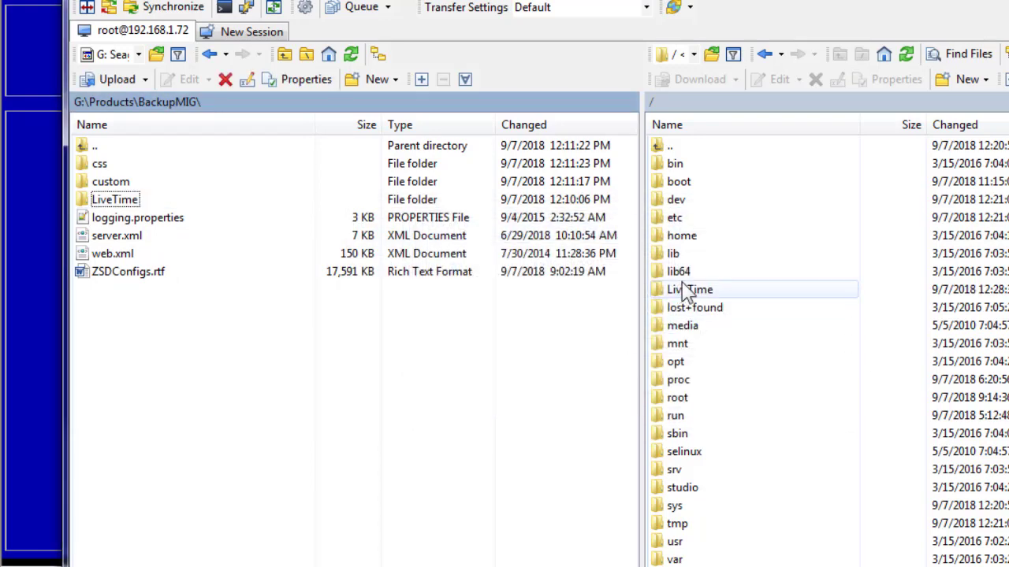
double_click(688, 290)
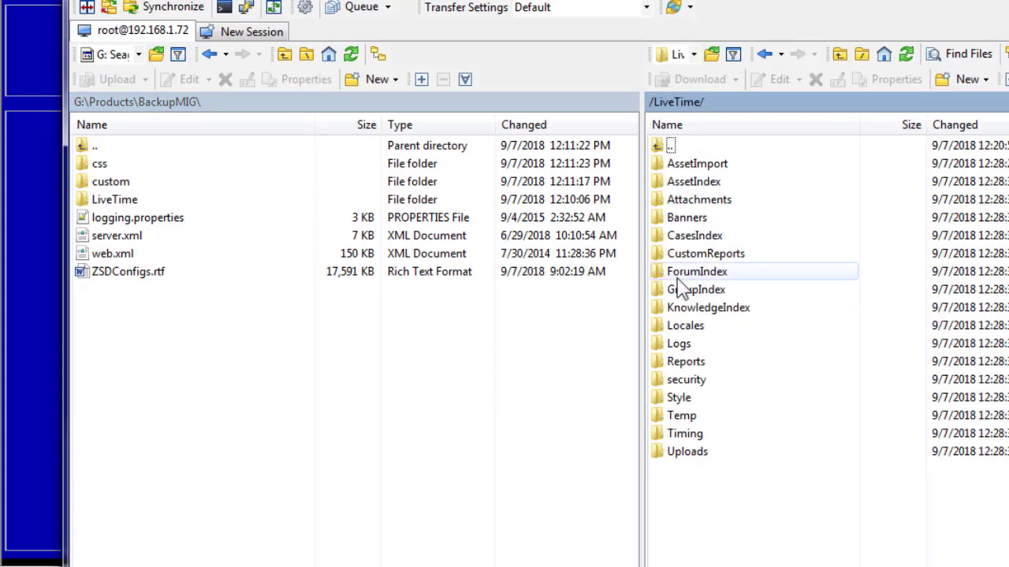
Try switching Service Desk to another database from the database options, then return to the Service Desk menu
left_click(35, 306)
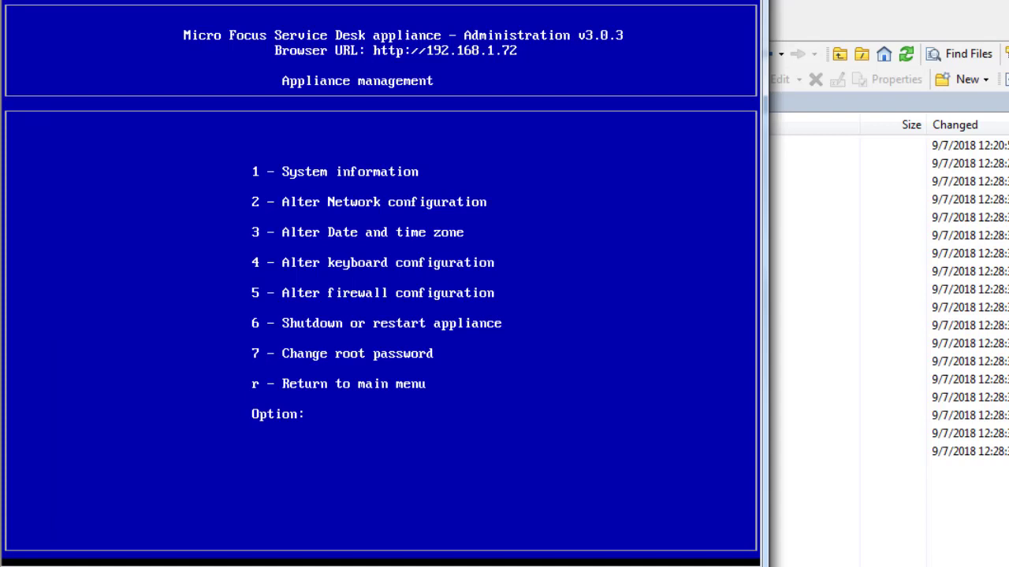
type("r")
key("Return")
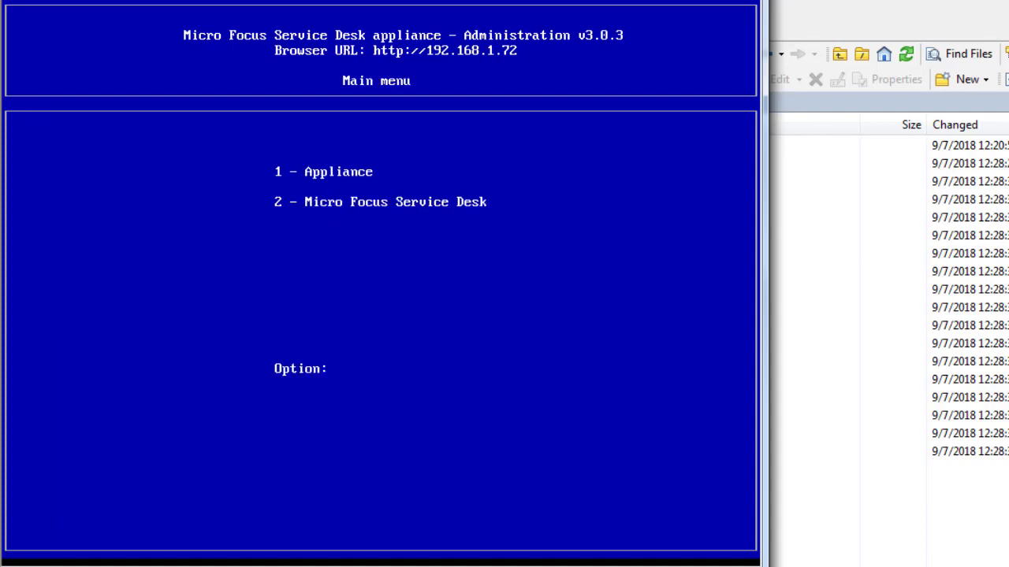
type("2")
key("Return")
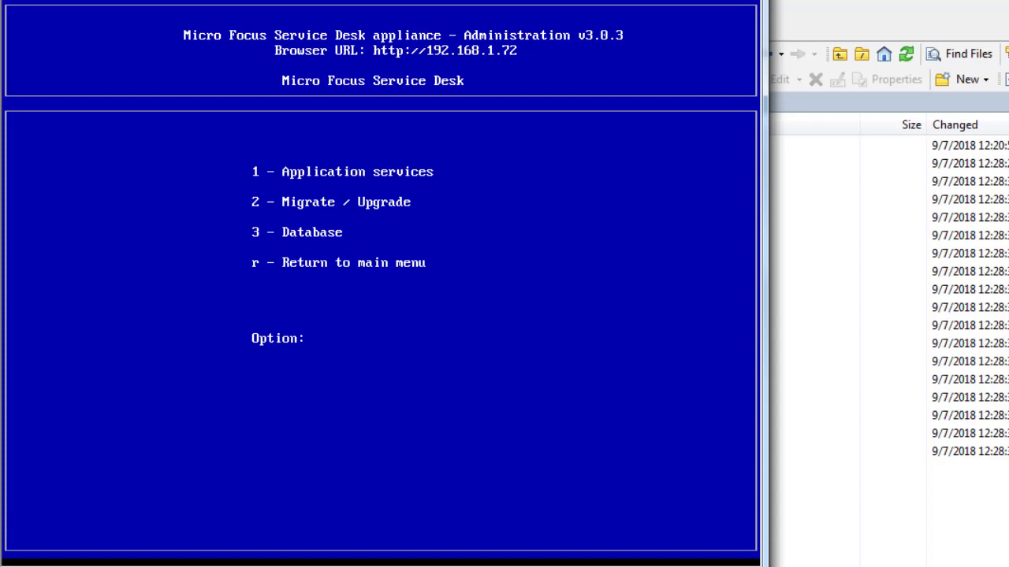
type("3")
key("Return")
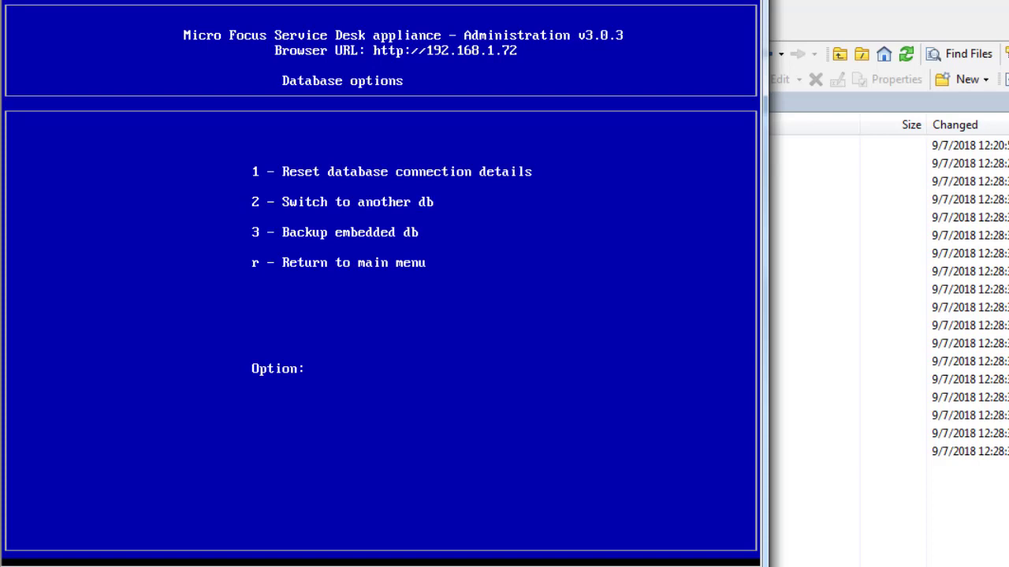
type("2")
key("Return")
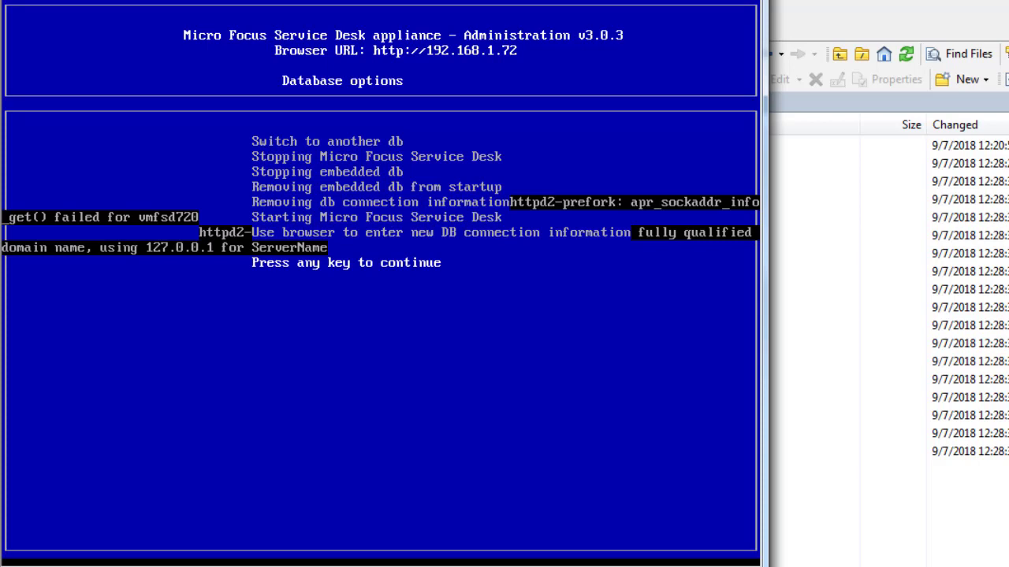
key("Return")
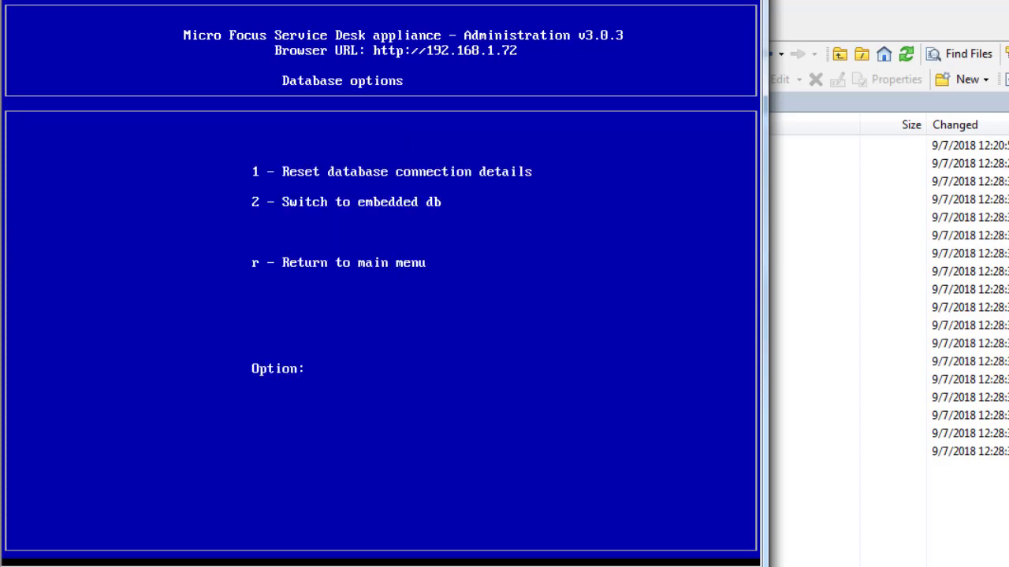
type("r")
key("Return")
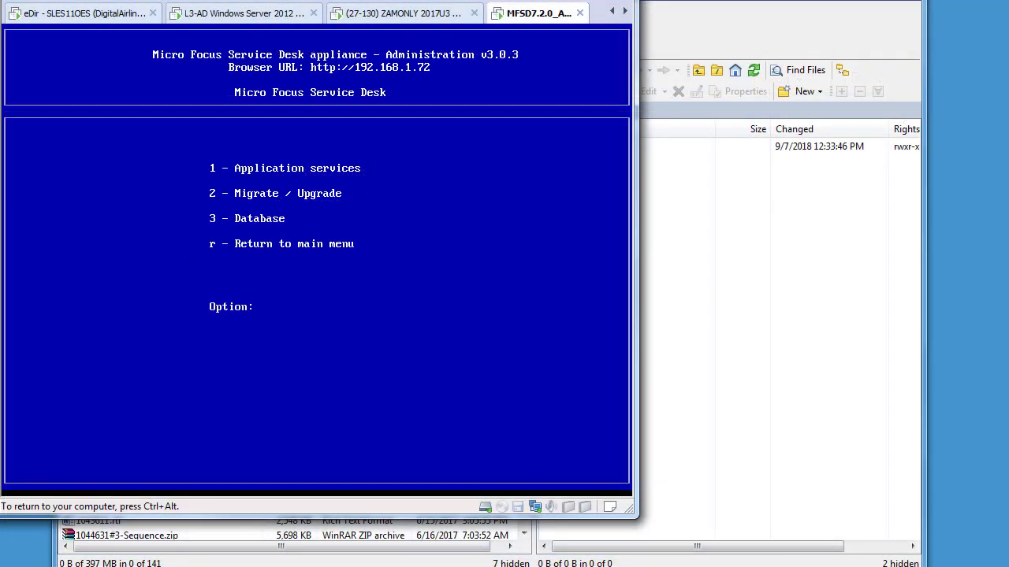
Import external content from the other appliance at 192.168.1.201 via Migrate / Upgrade
type("2")
key("Return")
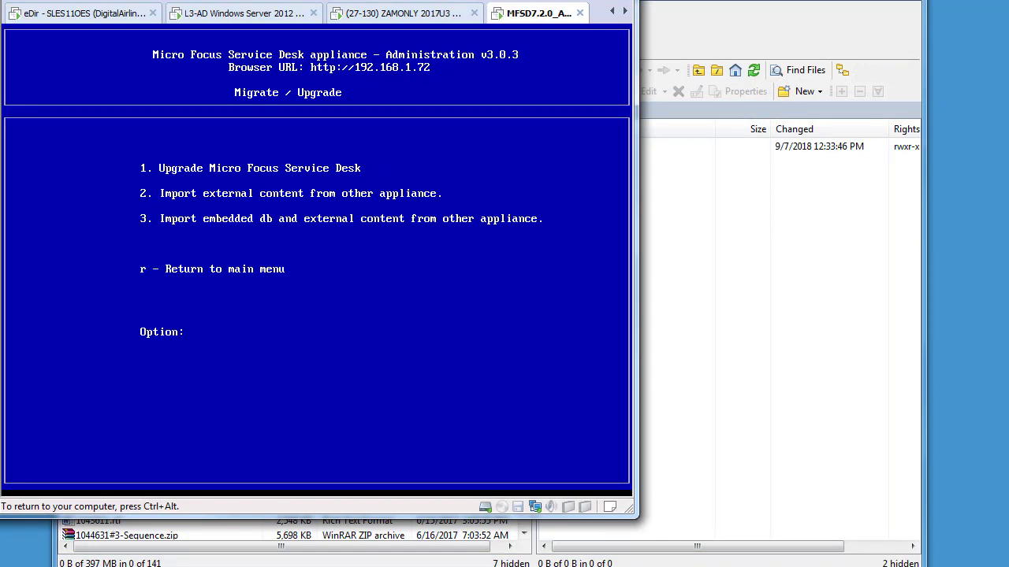
type("2")
key("Return")
type("192.168.1")
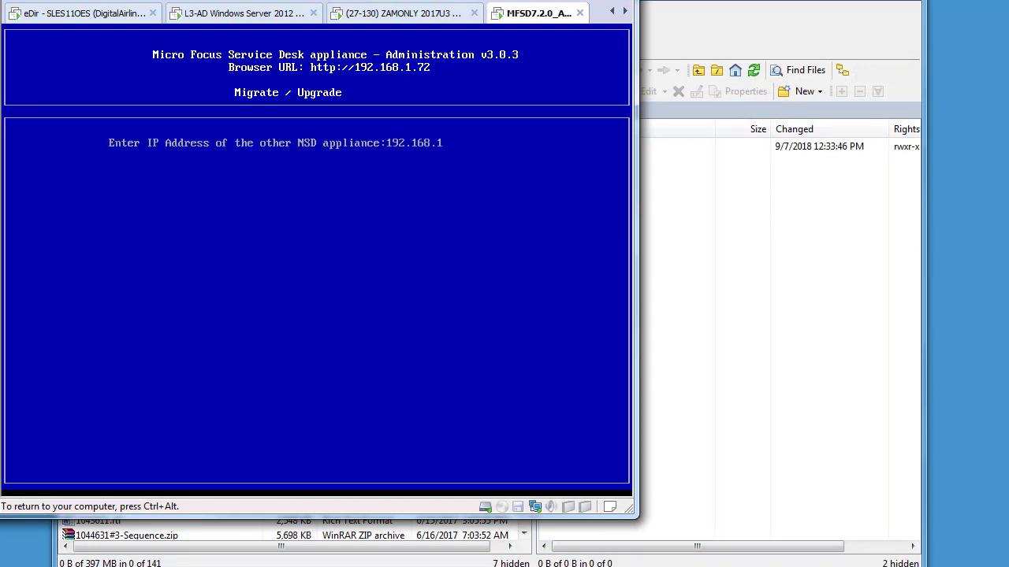
type(".201")
key("Return")
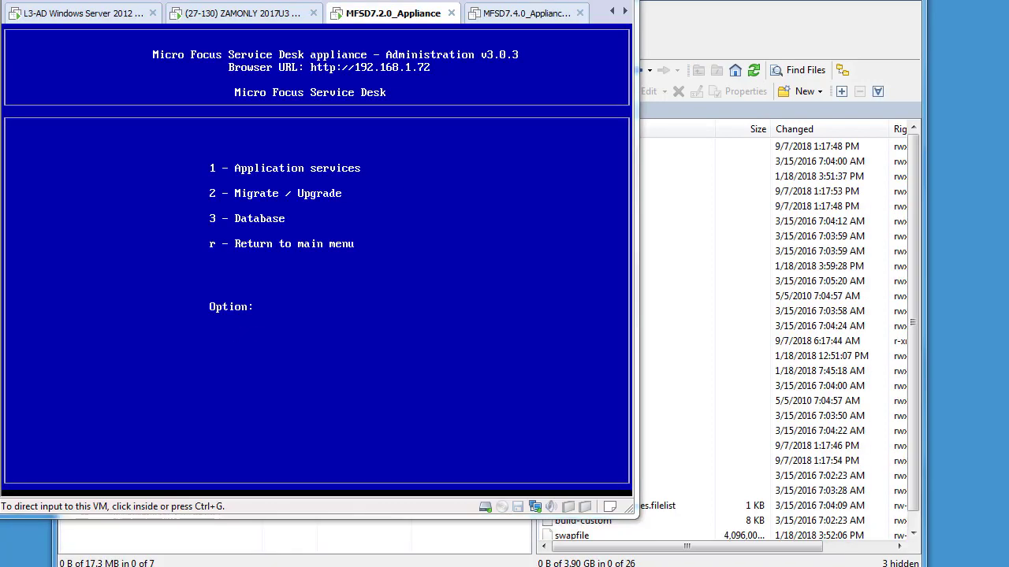
Edit the database settings, accept the suggested server host, and test the connection
left_click_drag(0, 181, 456, 15)
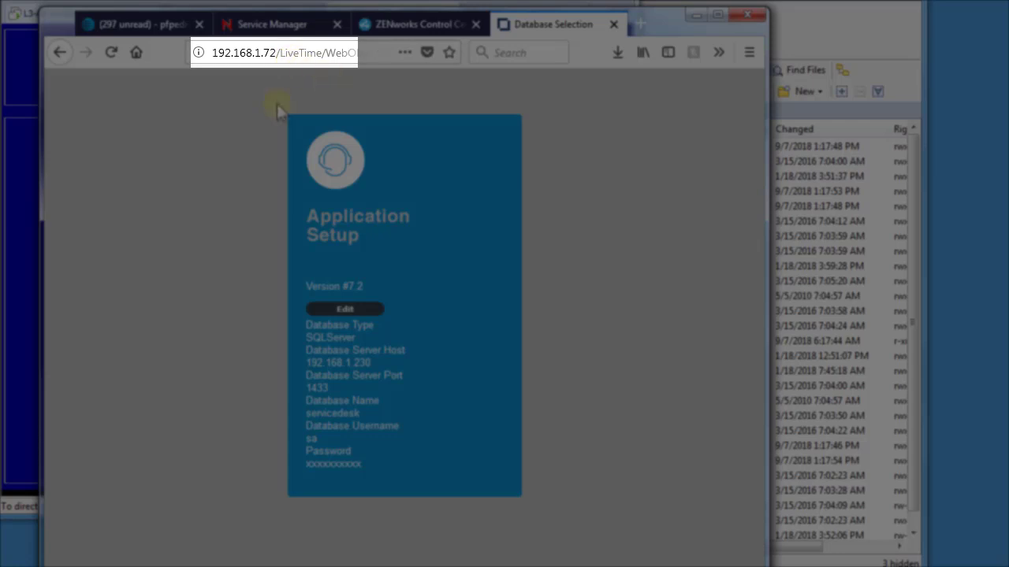
left_click(346, 309)
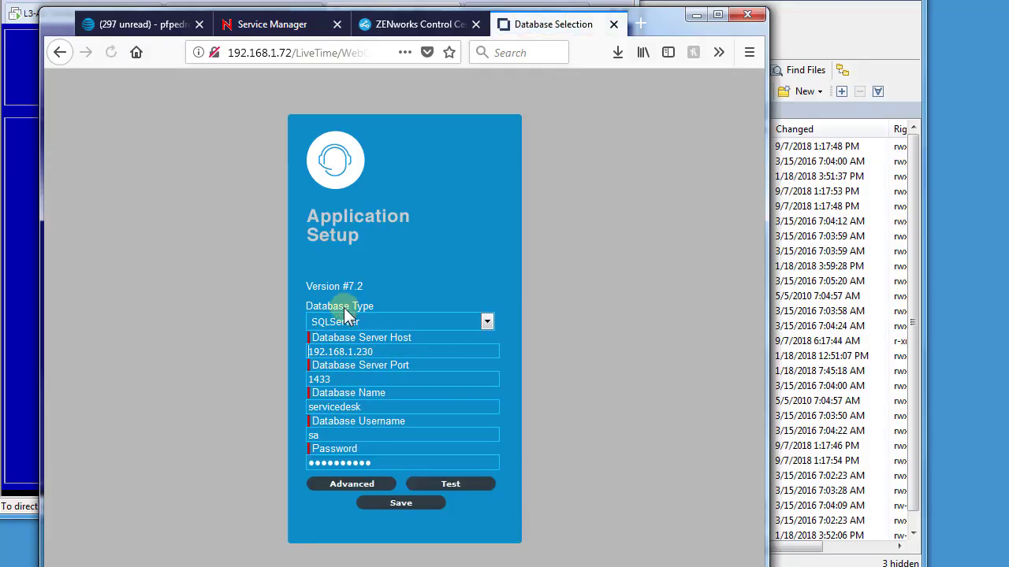
left_click(360, 351)
left_click(361, 372)
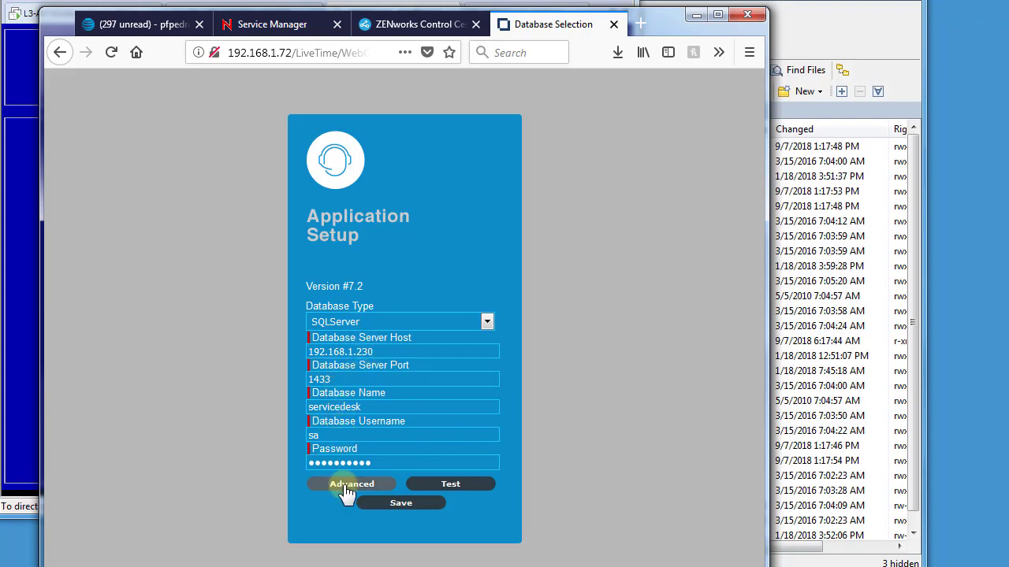
left_click(439, 485)
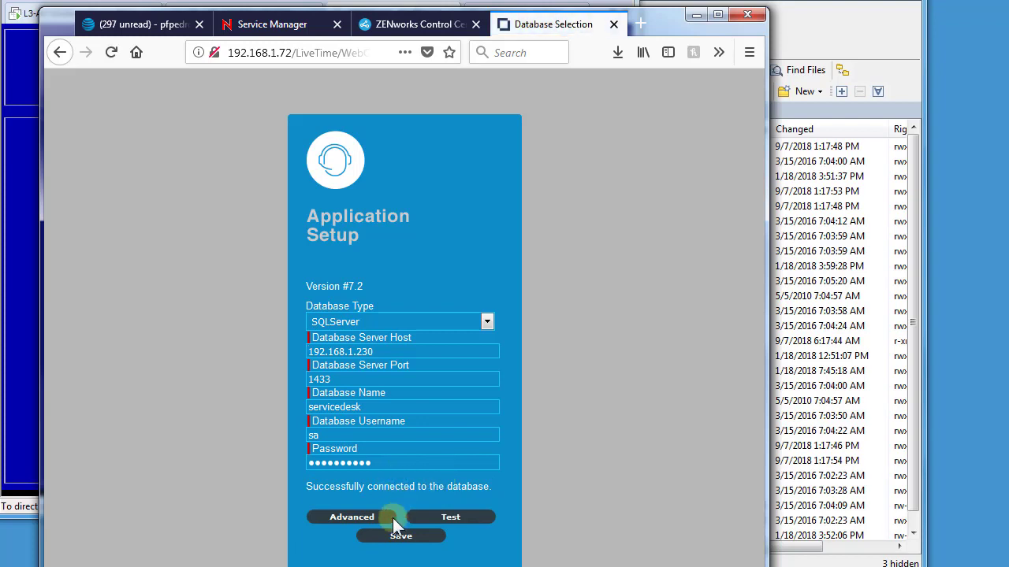
From the advanced options, upgrade the servicedesk database to Version #7.2
left_click(361, 524)
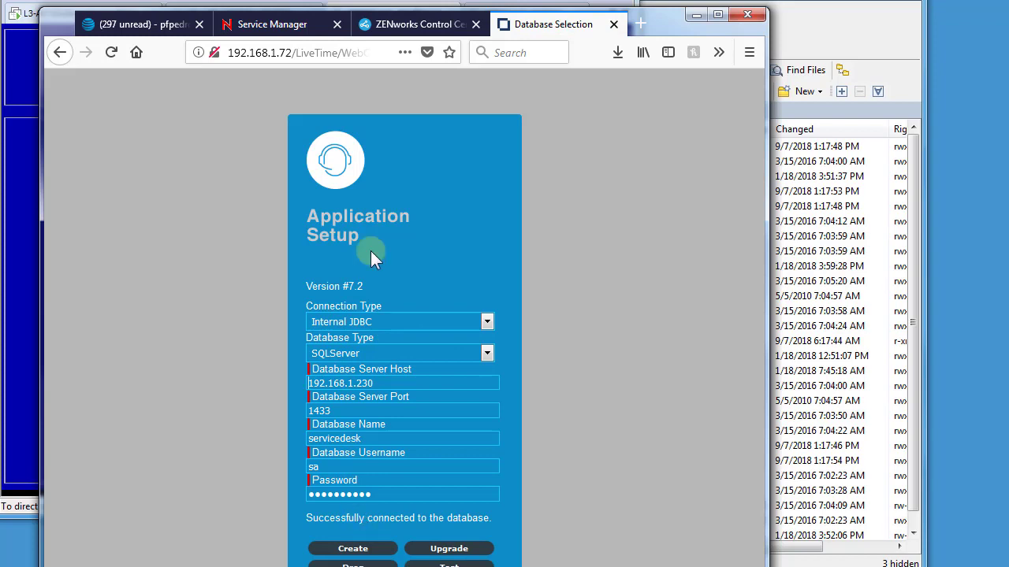
left_click_drag(664, 28, 659, 0)
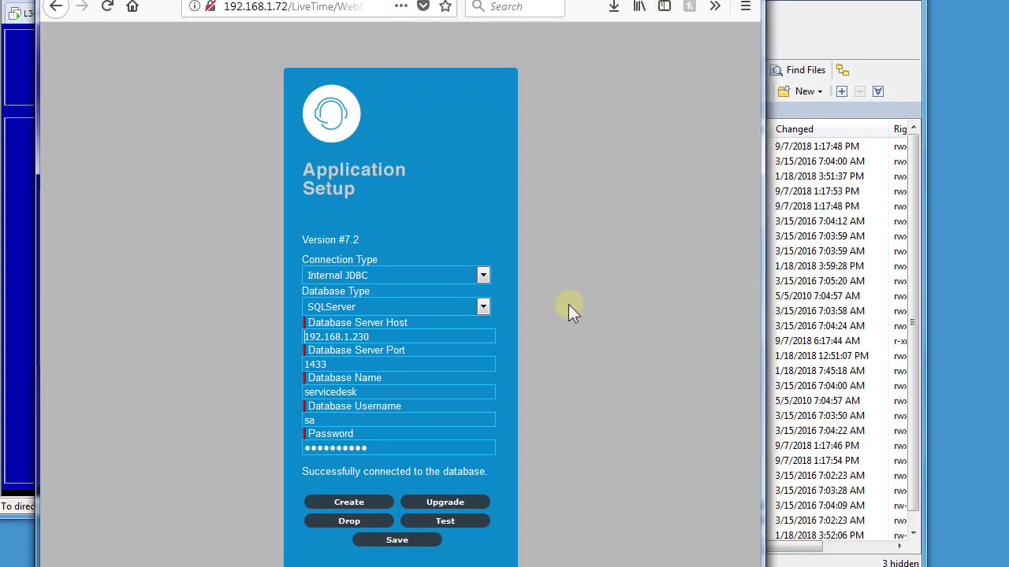
left_click(445, 503)
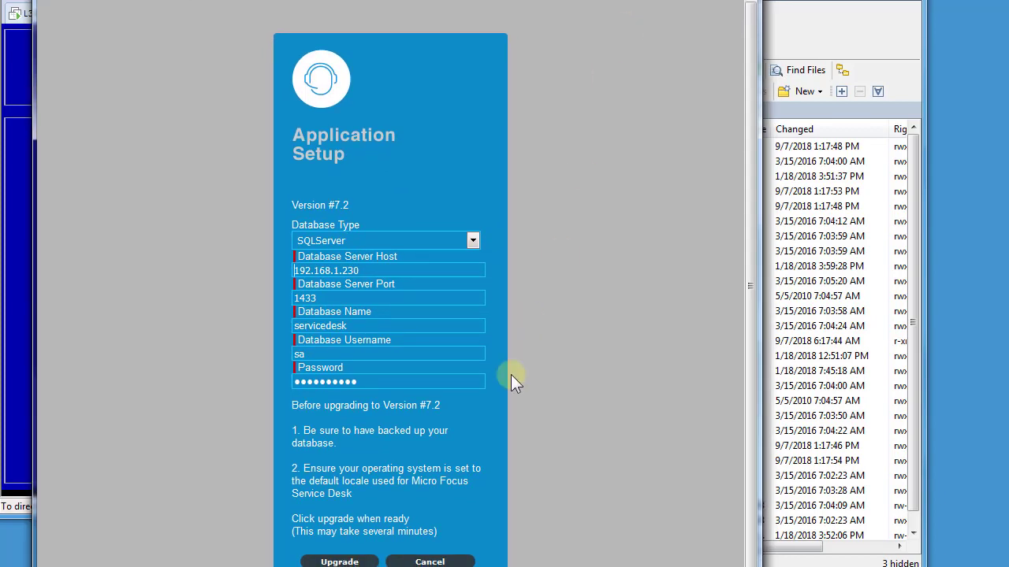
left_click(336, 561)
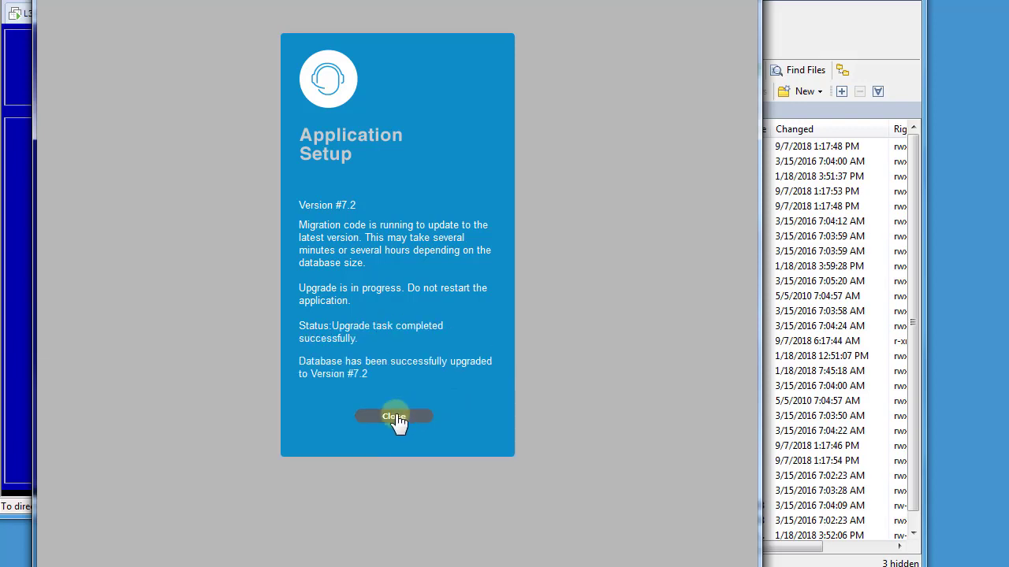
Log in as admin with the administrator password to reach the Customers list
left_click(394, 416)
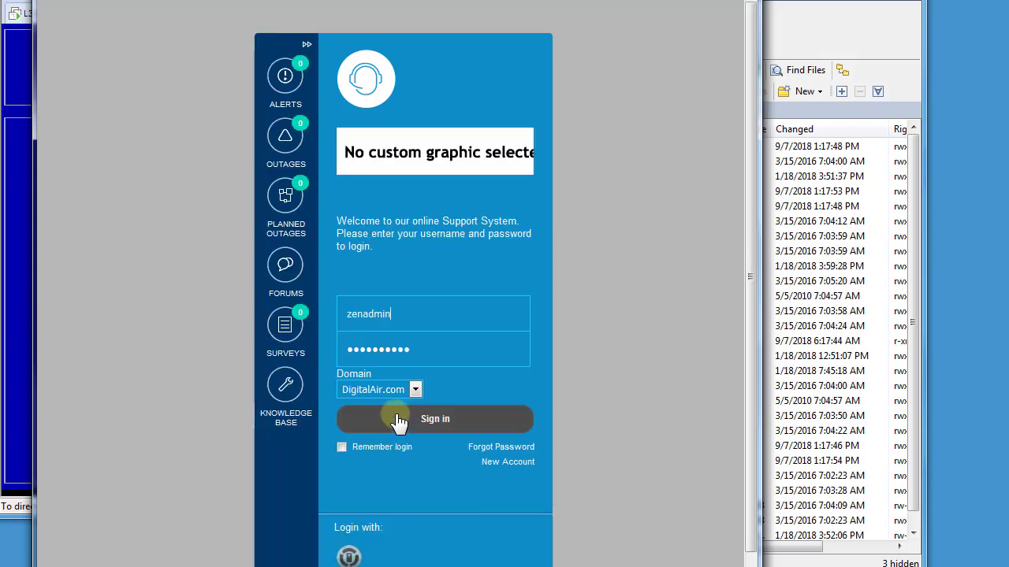
left_click(411, 323)
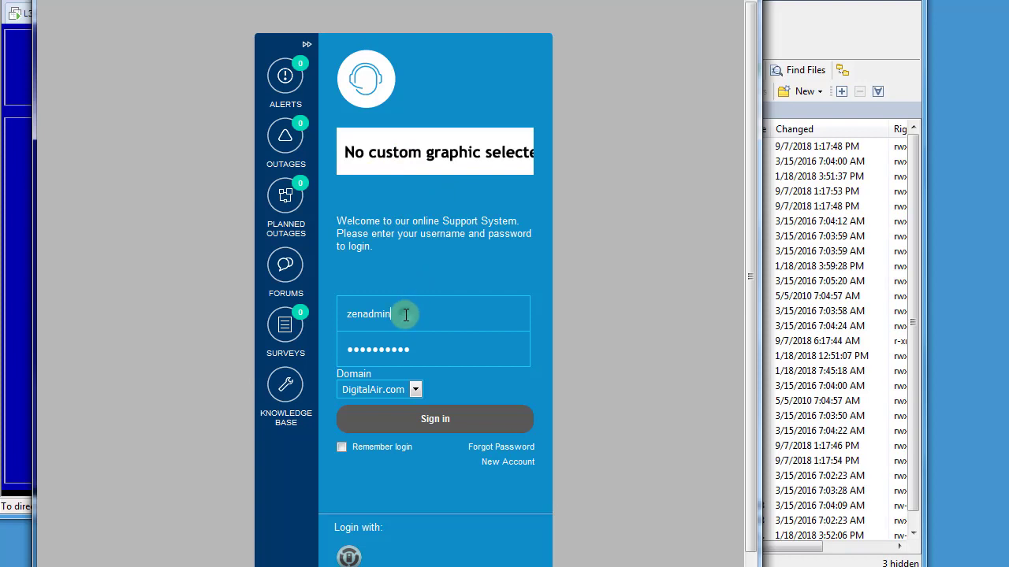
double_click(383, 312)
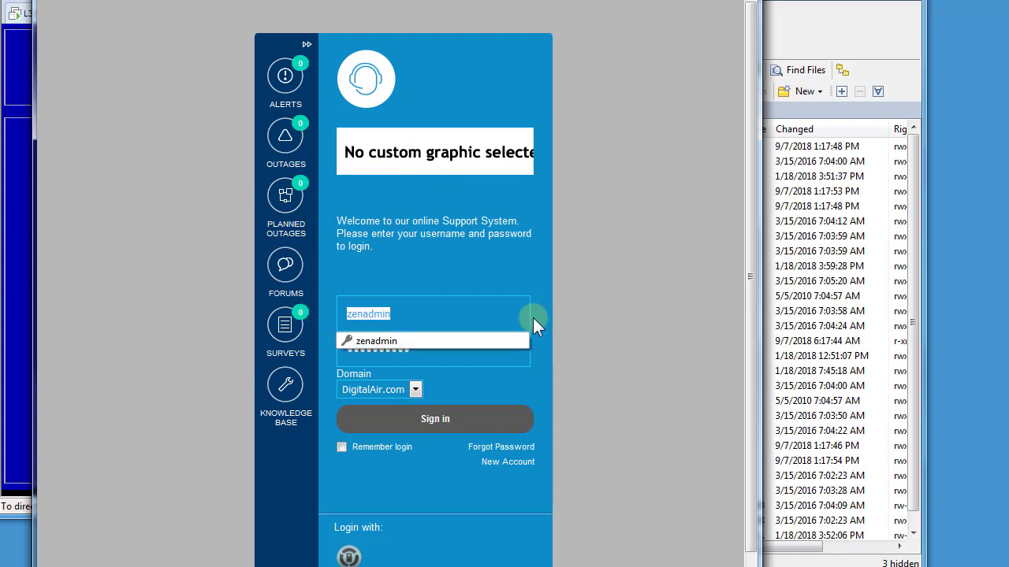
type("admin")
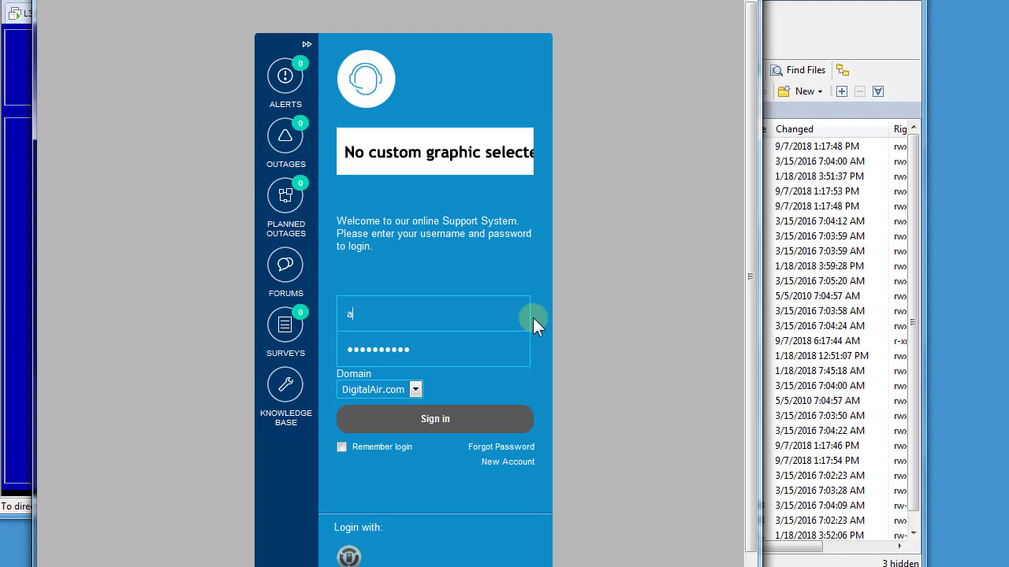
key("Tab")
type("•••••")
key("Return")
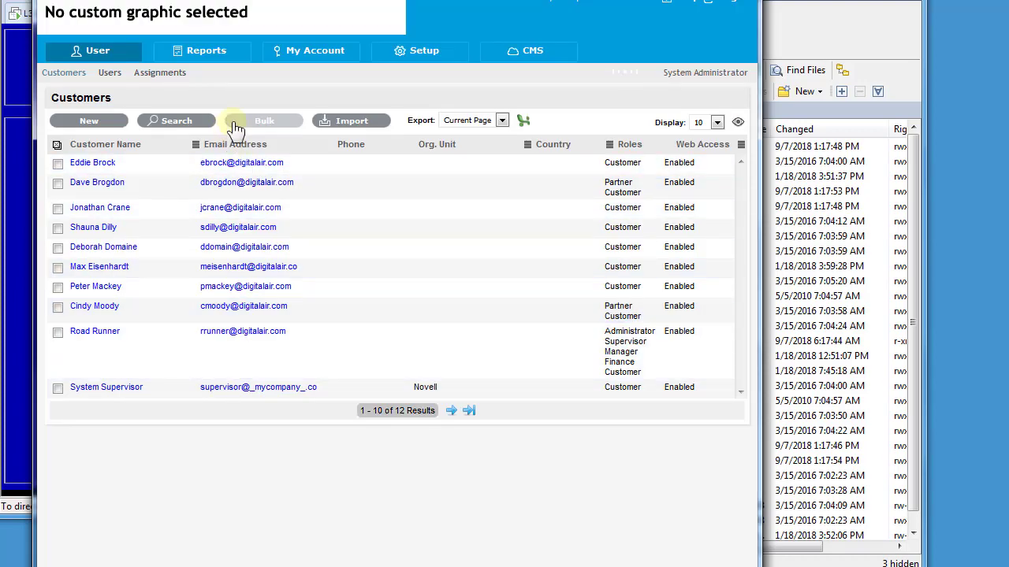
View the Users list, check the database upgrade status, and test the DigitalAir.com directory connection
left_click(110, 73)
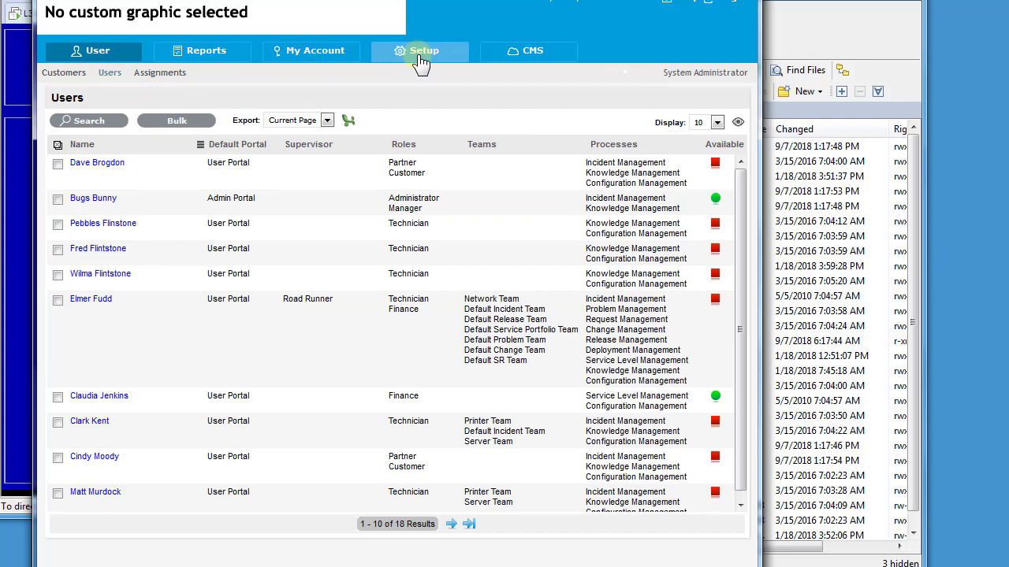
left_click(422, 57)
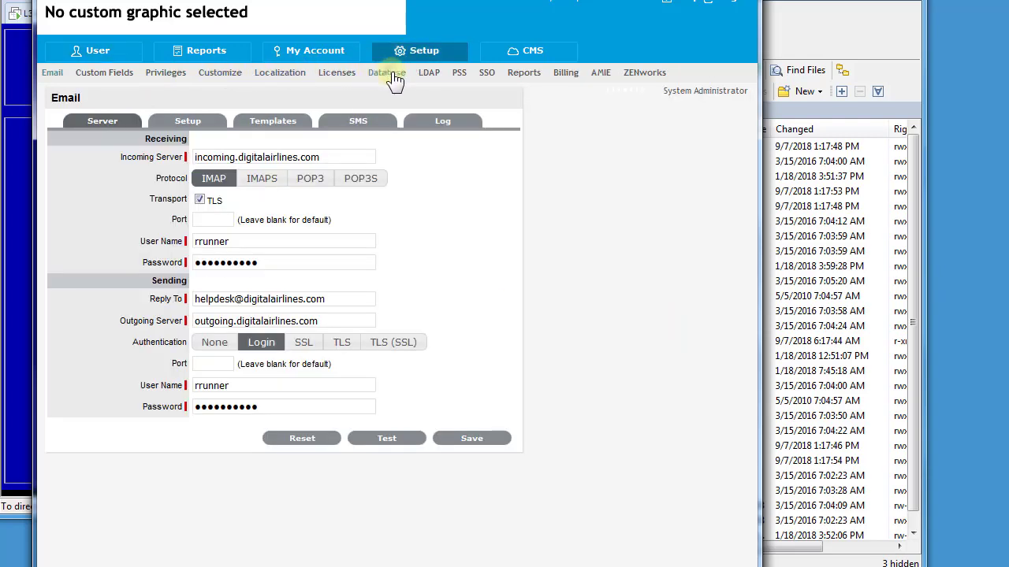
left_click(394, 79)
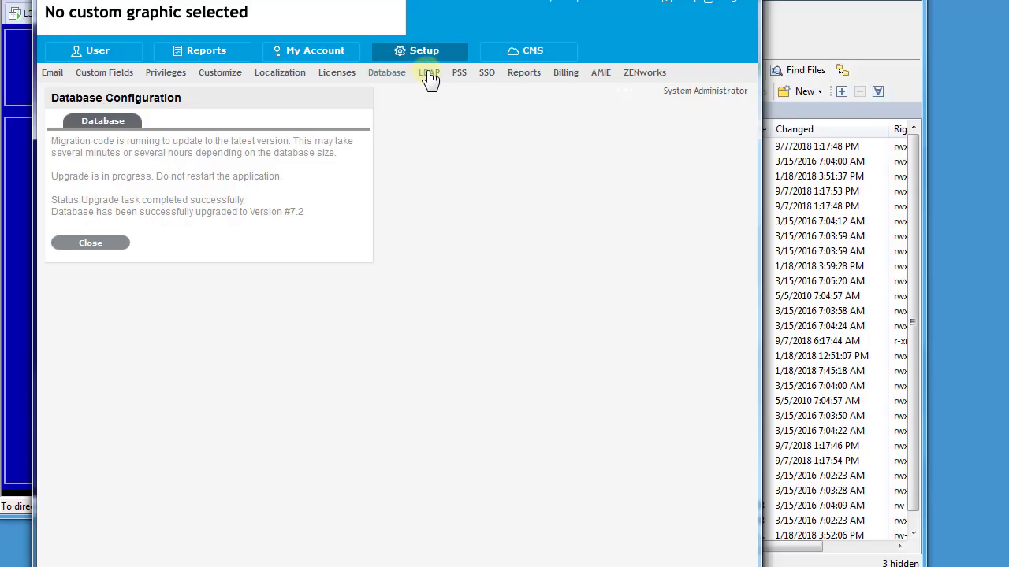
left_click(429, 74)
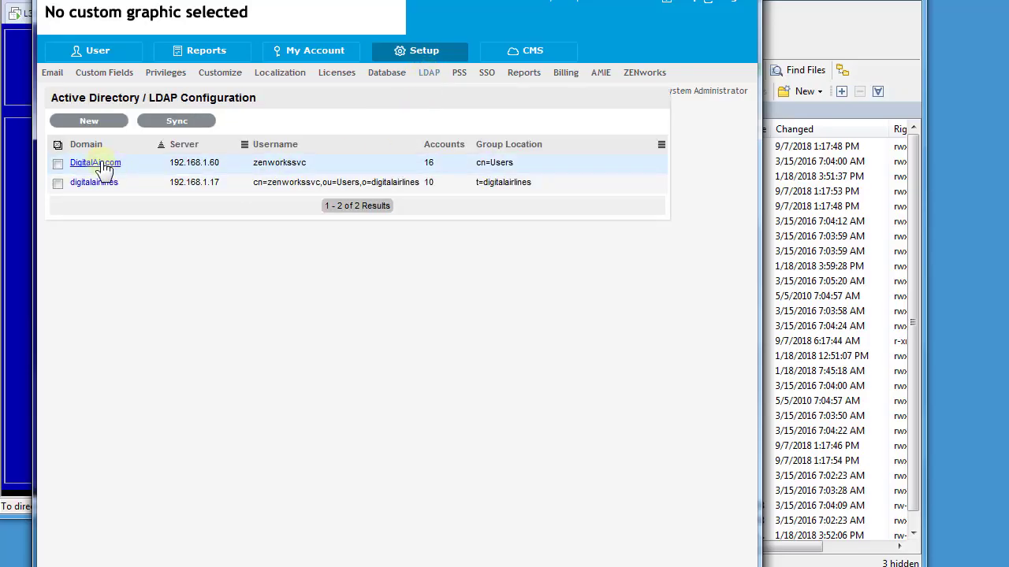
left_click(188, 379)
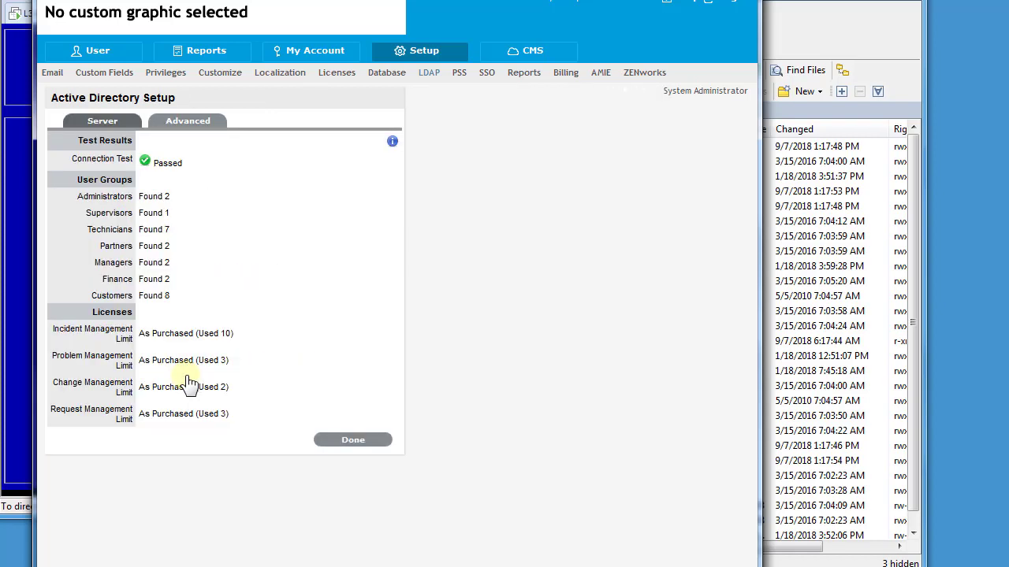
left_click(367, 445)
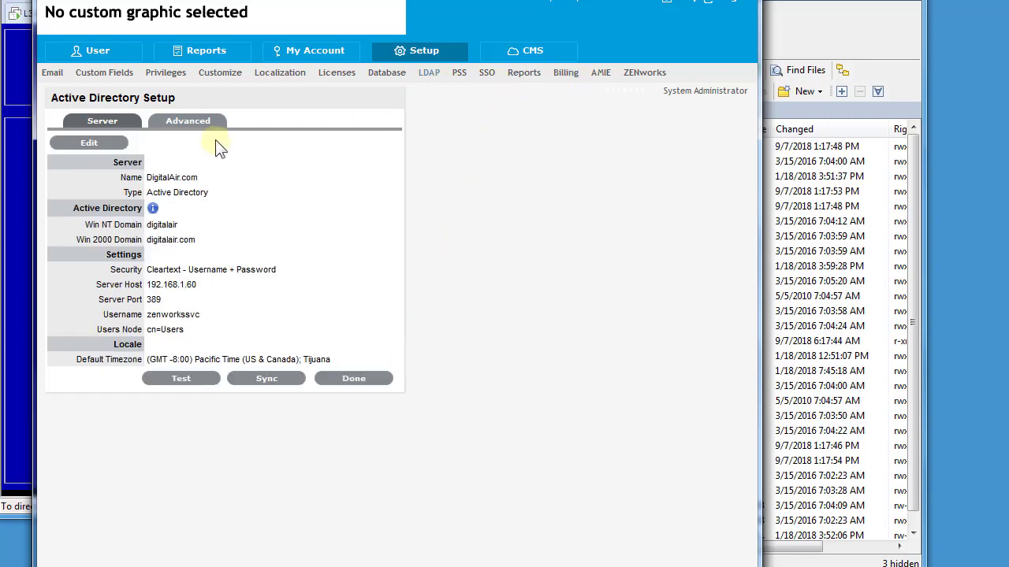
Test the digitalairlines LDAP connection, then review the AMIE and ZENworks settings
left_click(429, 79)
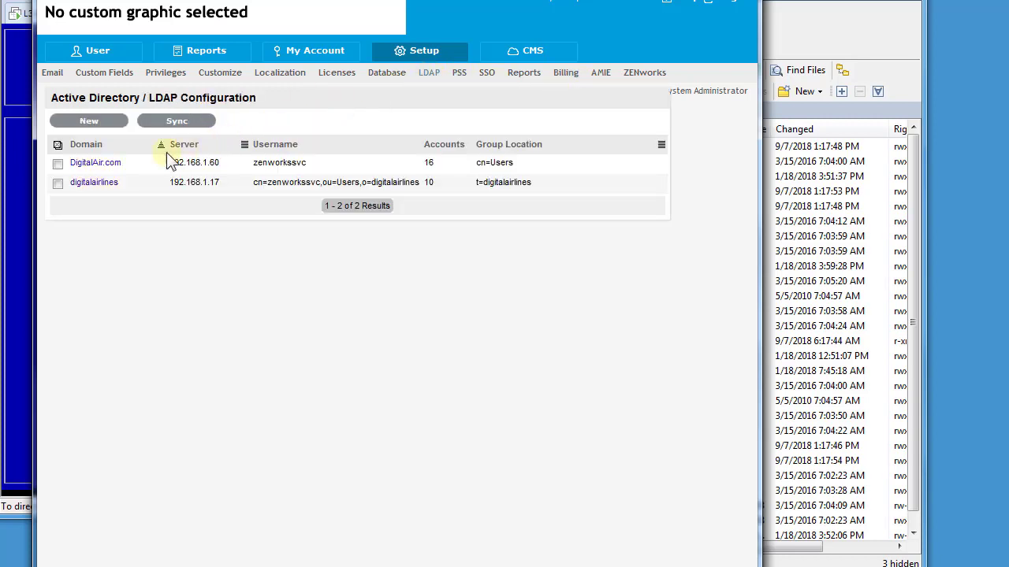
left_click(86, 187)
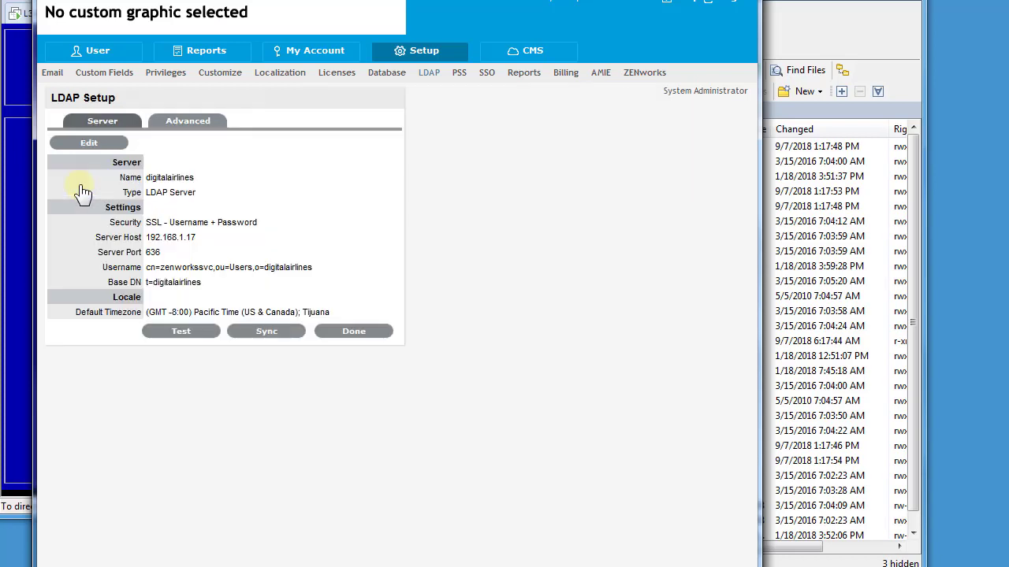
left_click(183, 332)
left_click(363, 441)
left_click(600, 75)
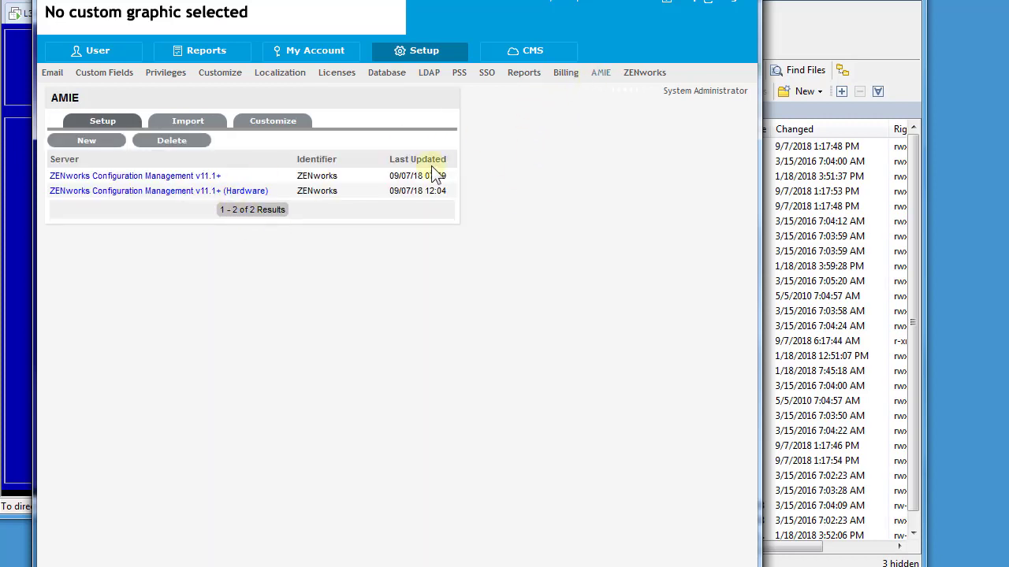
left_click(646, 76)
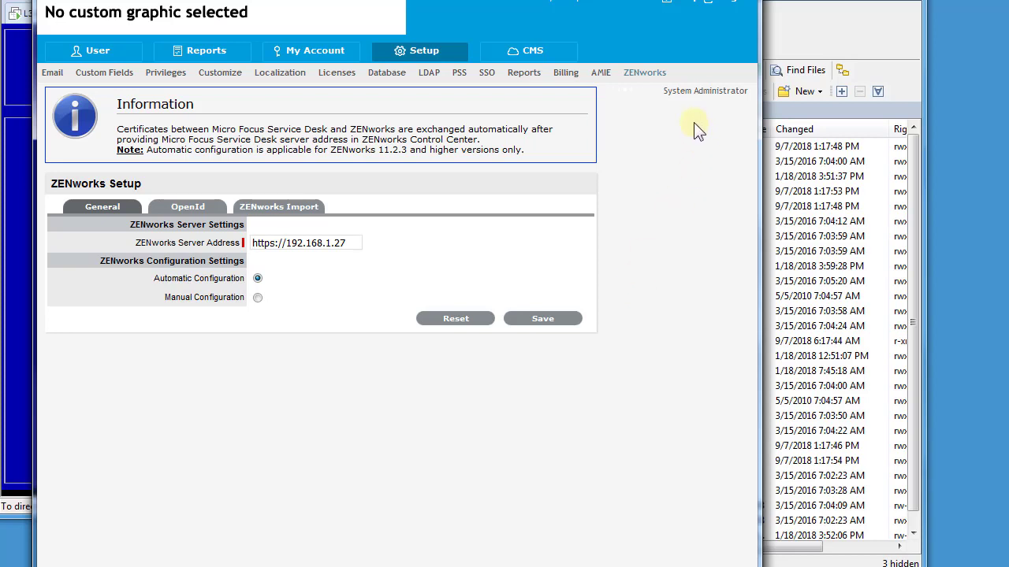
Log out of Service Desk and stop the application services on the MFSD7.2.0 appliance console
left_click(731, 4)
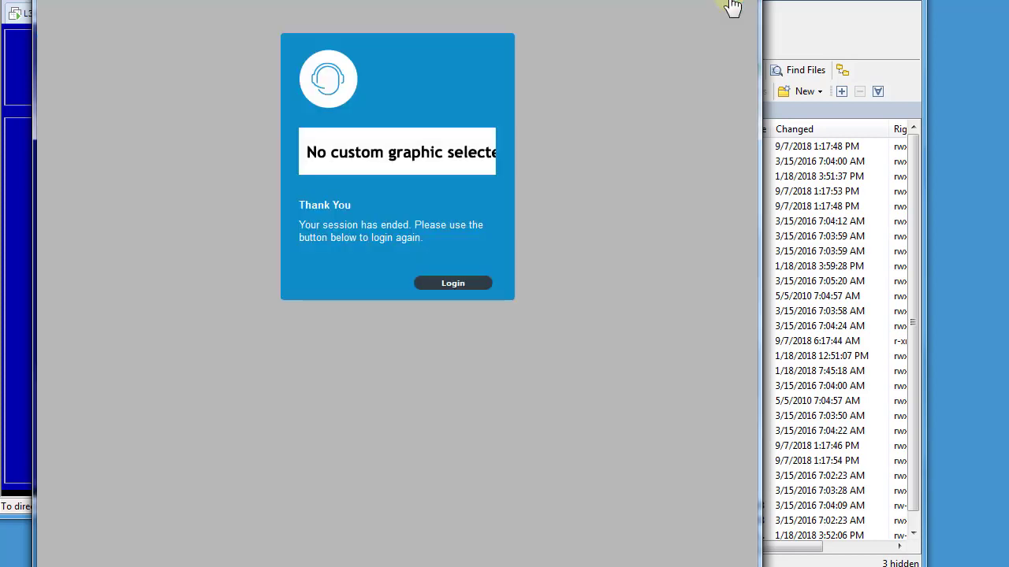
left_click(452, 282)
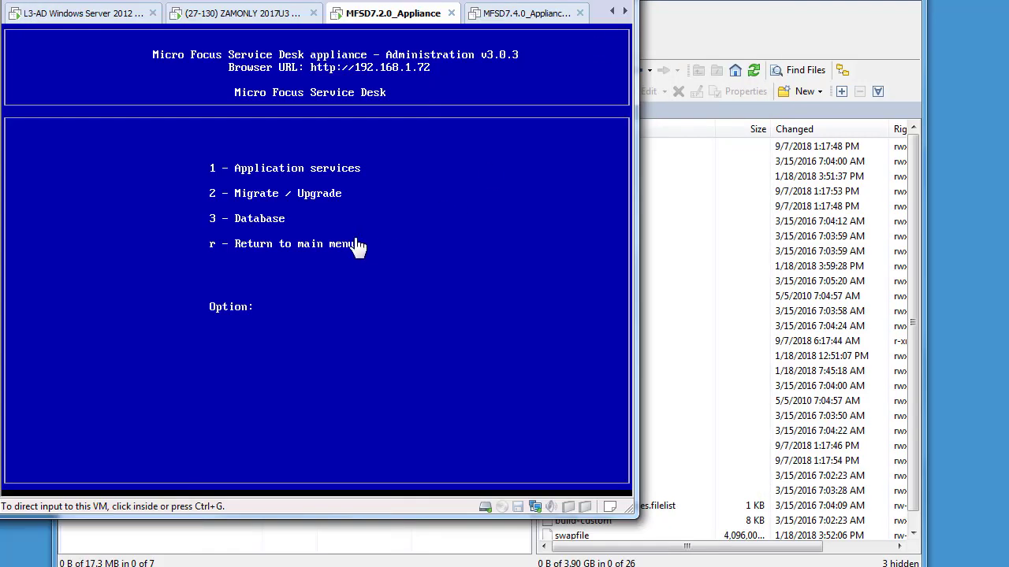
left_click(356, 241)
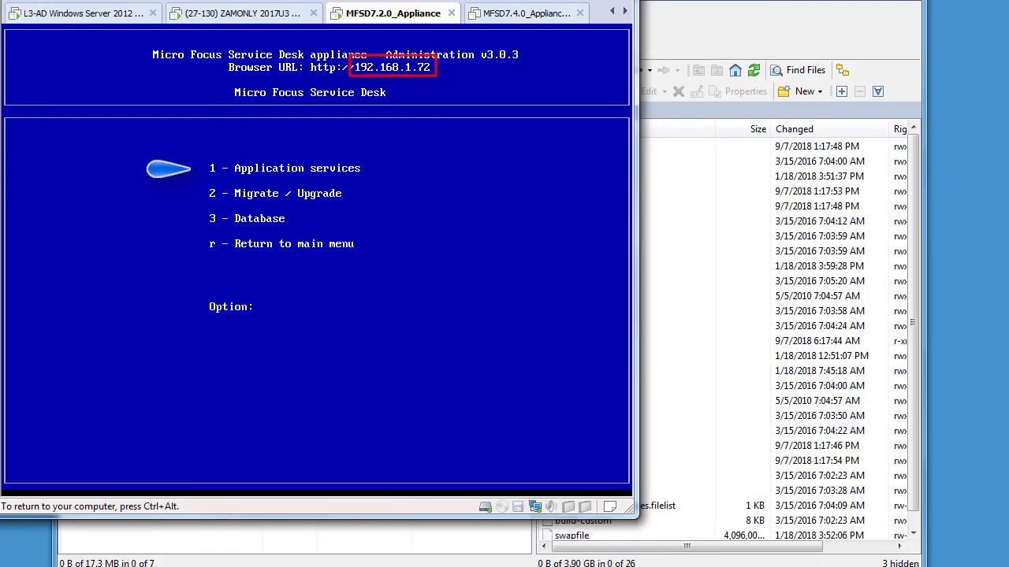
type("1")
key("Return")
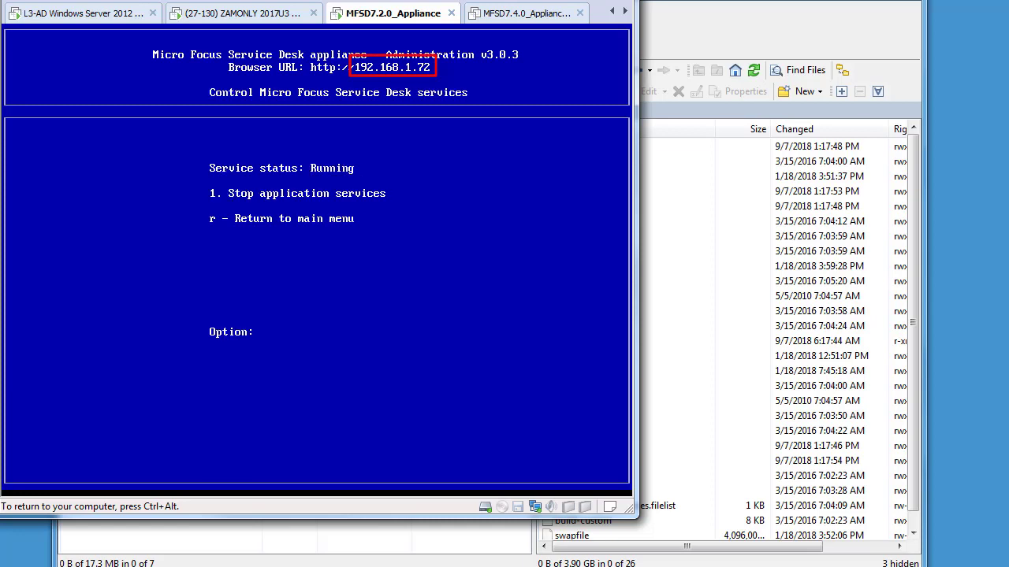
type("1")
key("Return")
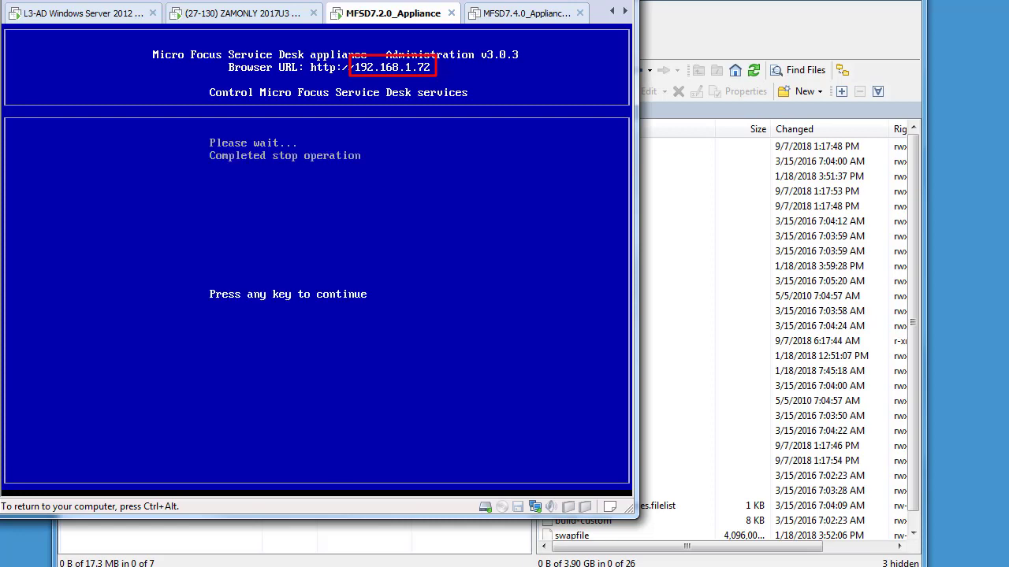
key("Return")
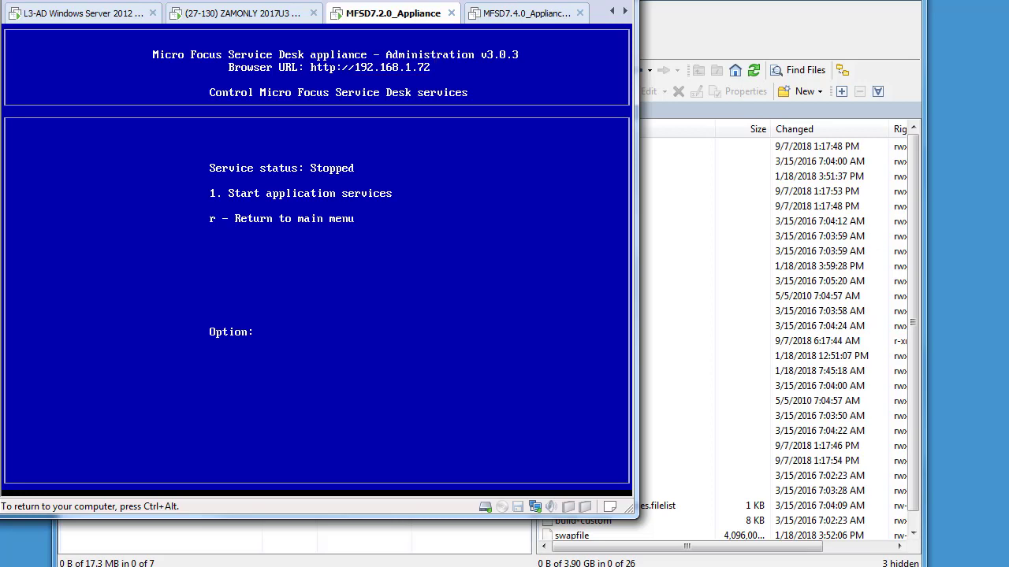
Power on the MFSD7.4.0 appliance VM and boot the default MFSD_Virtual_Appliance_7.4 entry
left_click(514, 14)
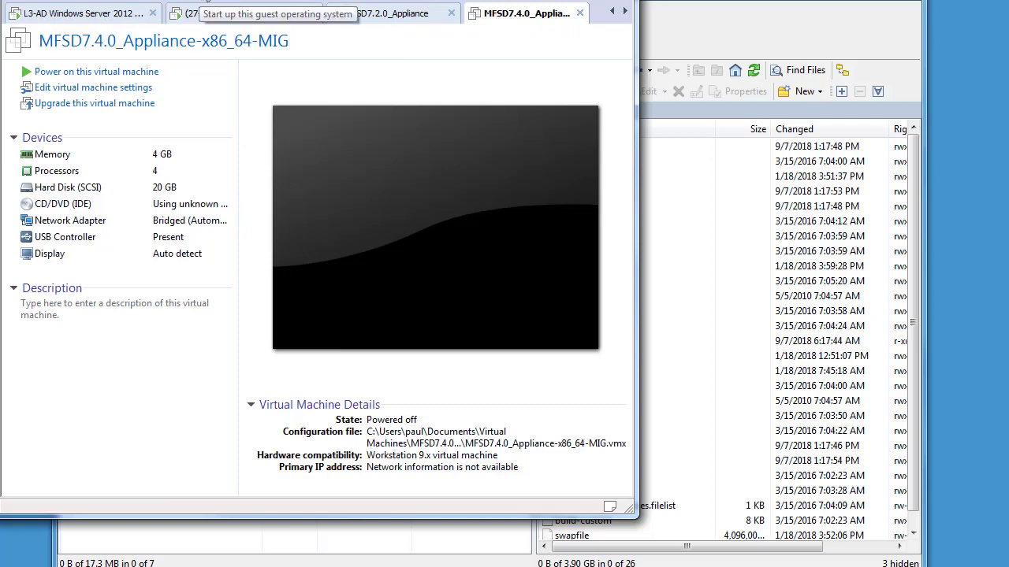
left_click(197, 2)
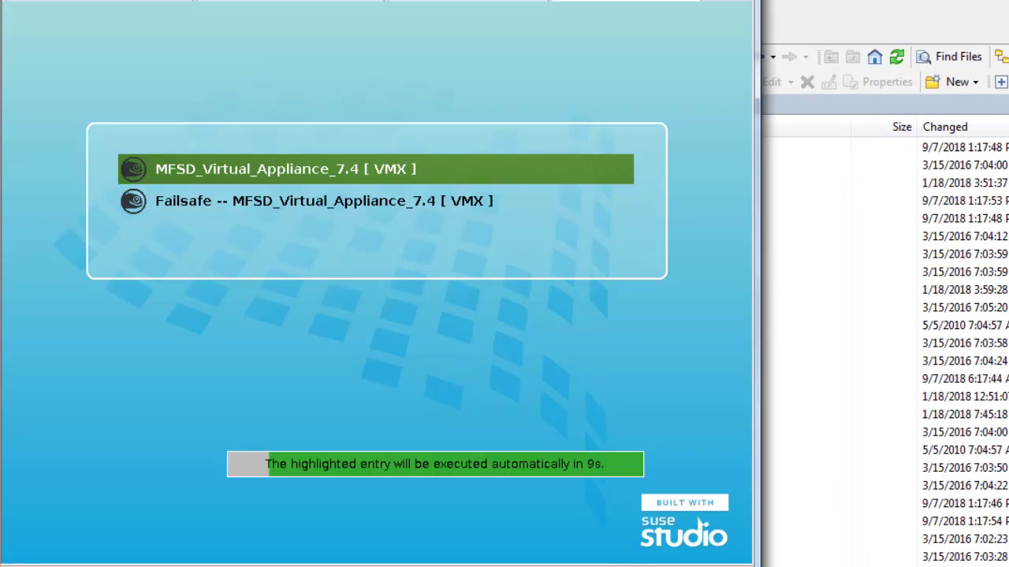
key("Return")
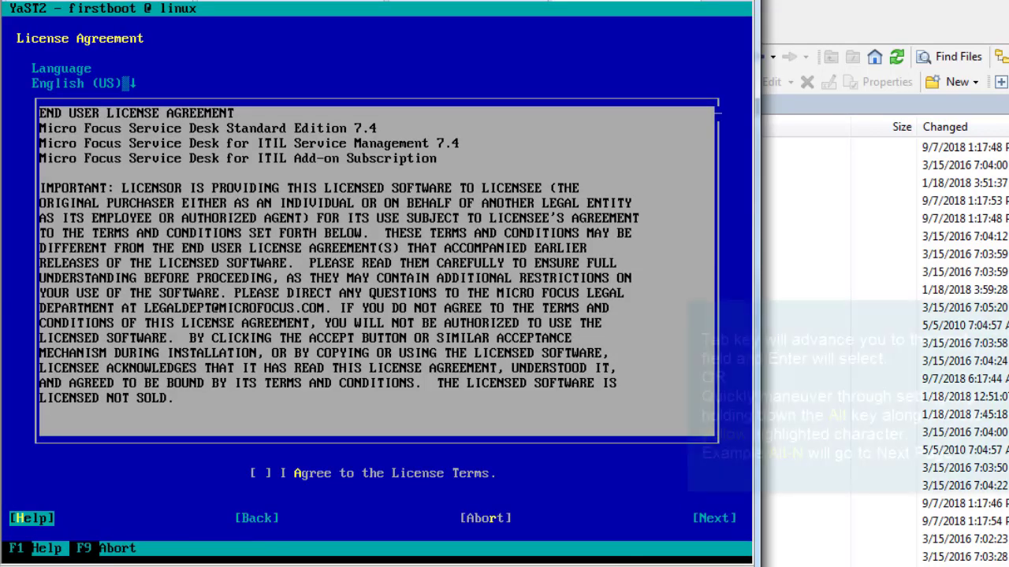
Accept both licence agreements and keep English (US) as the language and keyboard layout
key("alt+a")
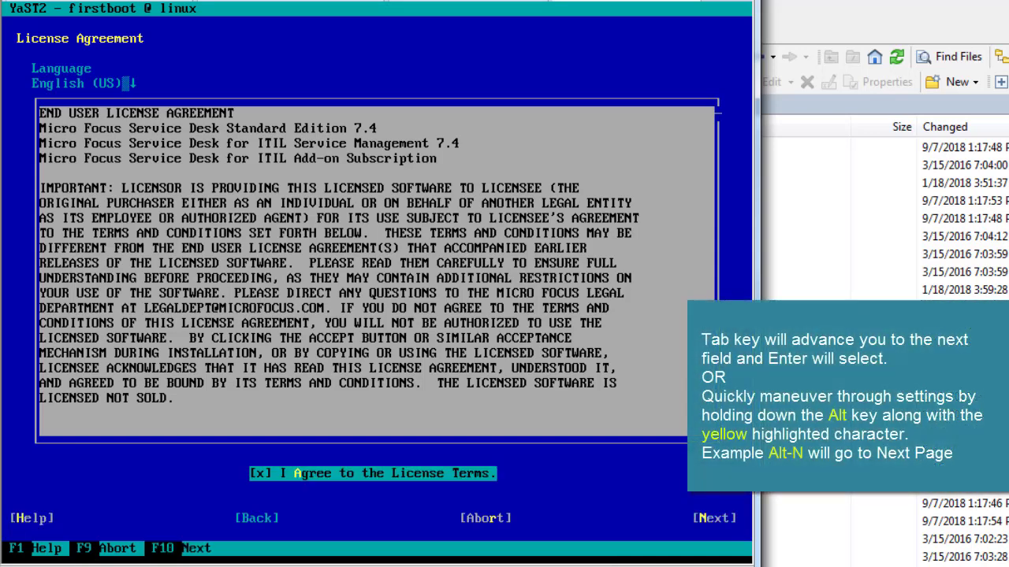
key("alt+n")
key("alt+a")
key("alt+l")
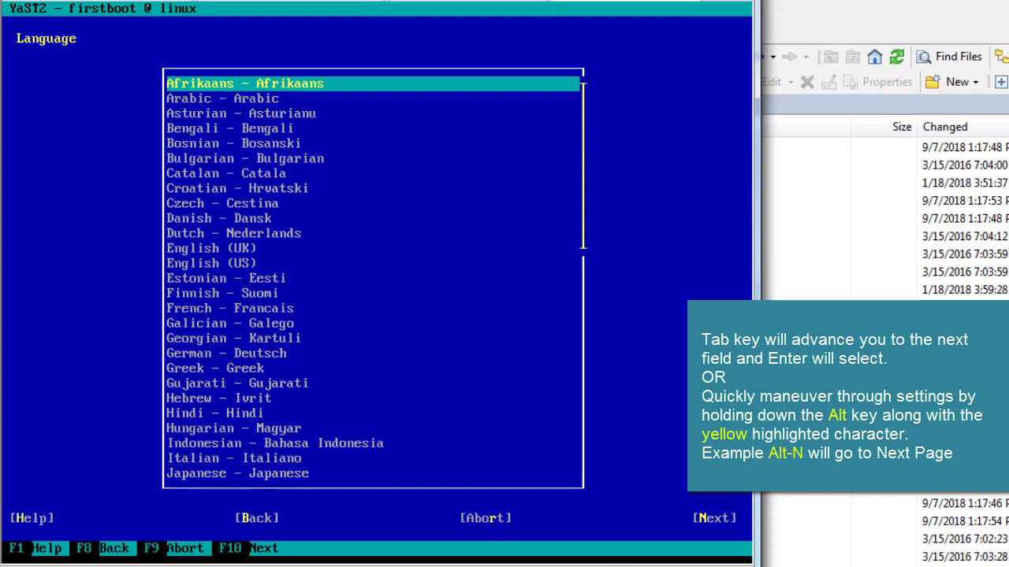
key("Down")
key("Down")
key("Down")
key("Down")
key("Down")
key("Down")
key("Down")
key("Down")
key("Down")
key("Down")
key("Down")
key("Down")
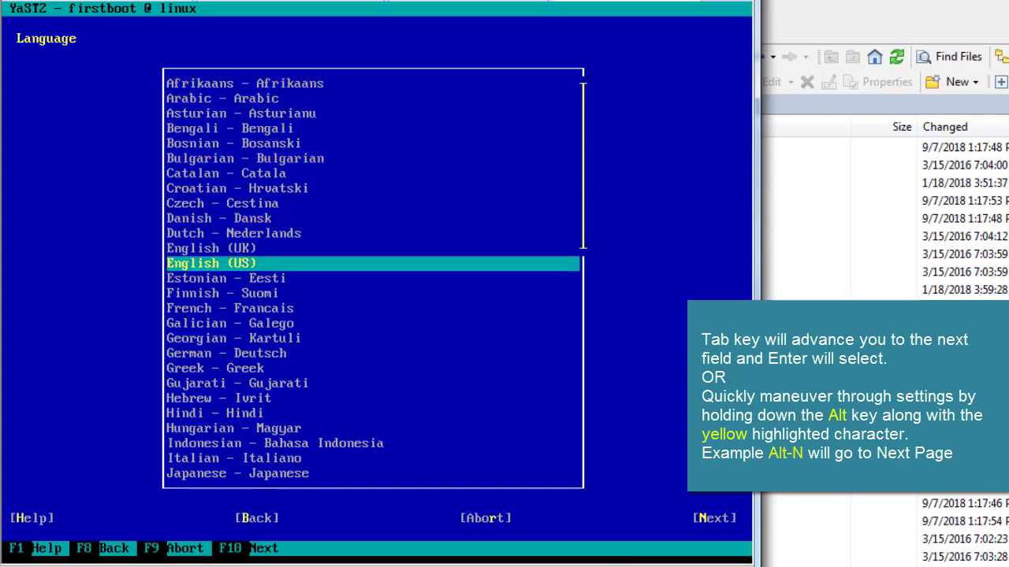
key("Up")
key("Down")
key("Tab")
key("alt+n")
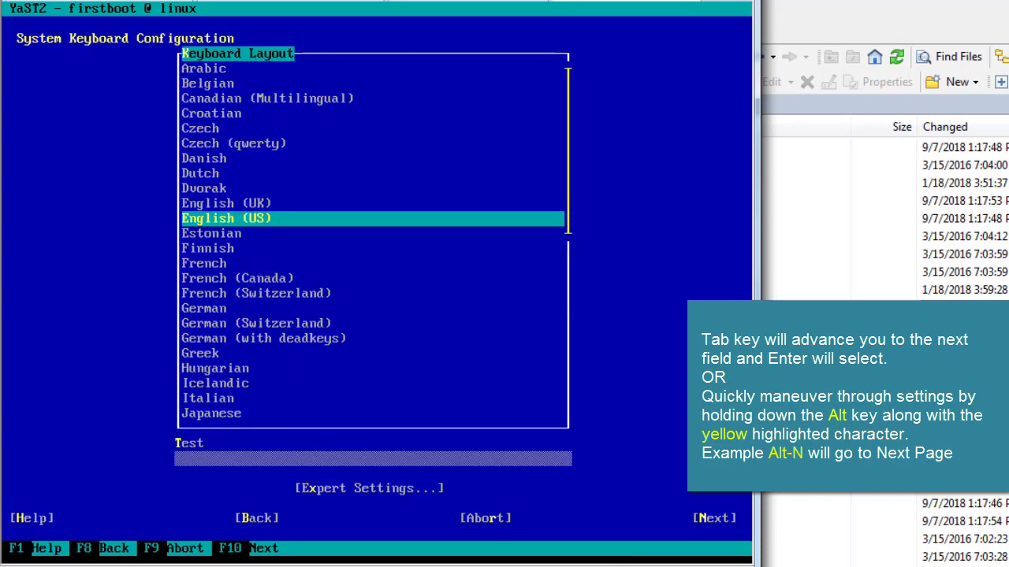
key("Tab")
key("alt+n")
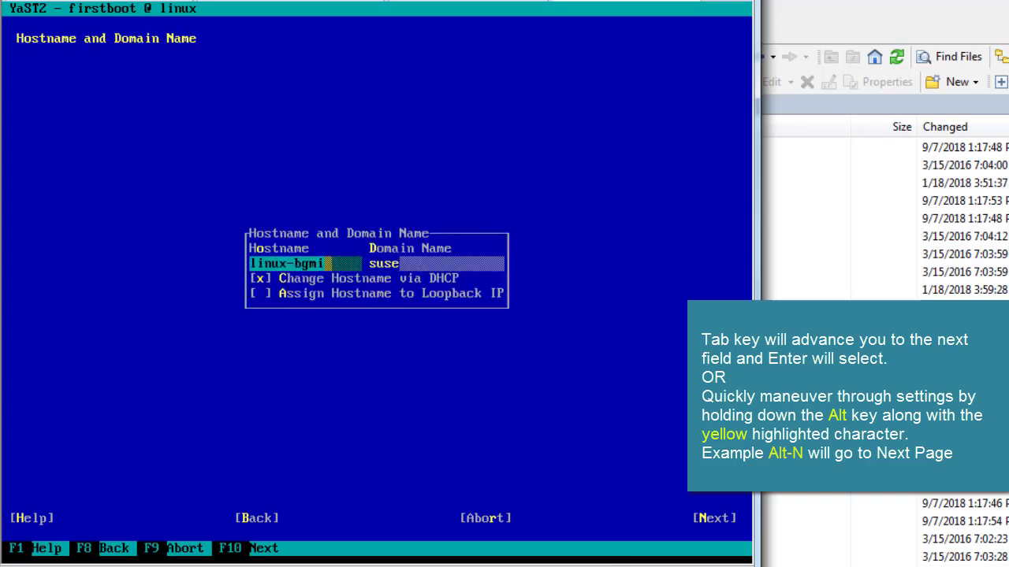
Set hostname zsd74 and domain digitalair, with Change Hostname via DHCP turned off
key("BackSpace")
key("BackSpace")
key("BackSpace")
key("BackSpace")
key("BackSpace")
key("BackSpace")
key("BackSpace")
key("BackSpace")
key("BackSpace")
key("BackSpace")
type("zsd")
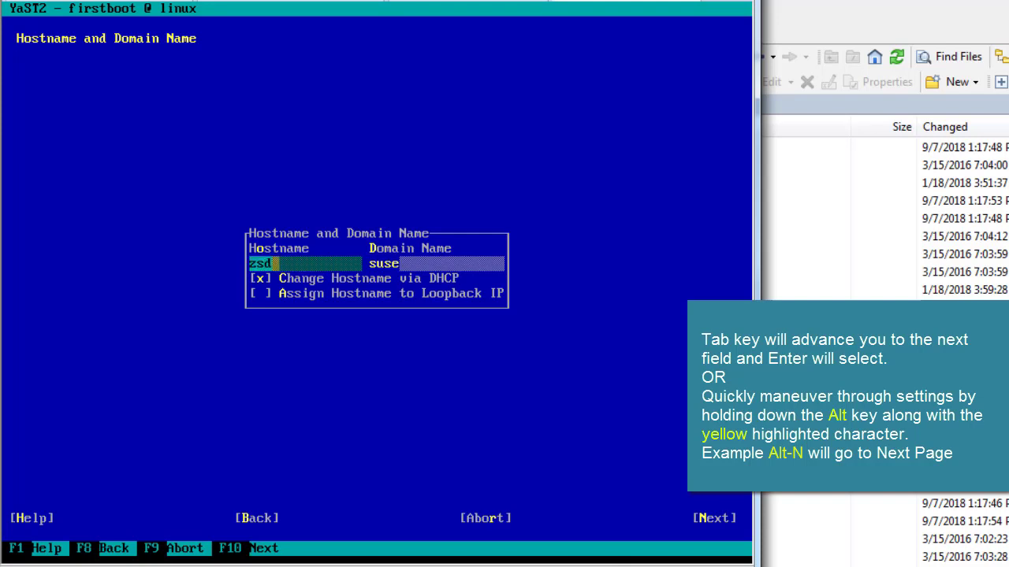
type("74")
key("Tab")
key("BackSpace")
key("BackSpace")
key("BackSpace")
key("BackSpace")
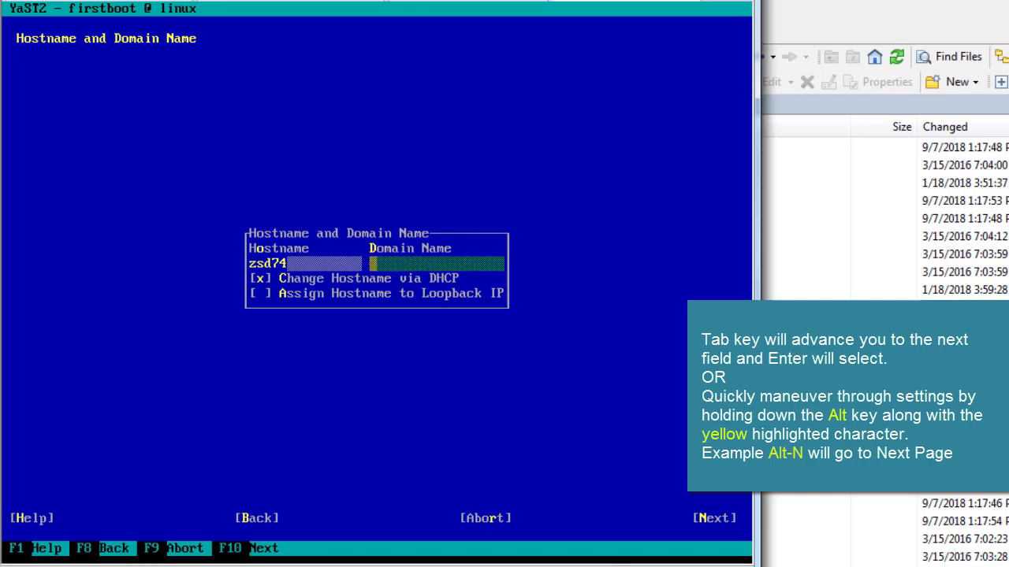
type("digitalair")
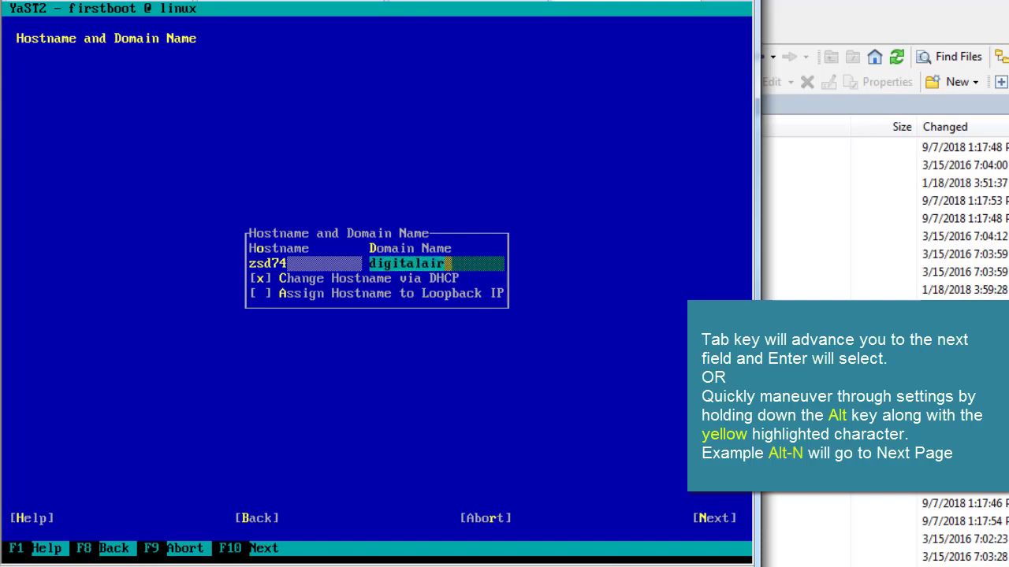
key("alt+c")
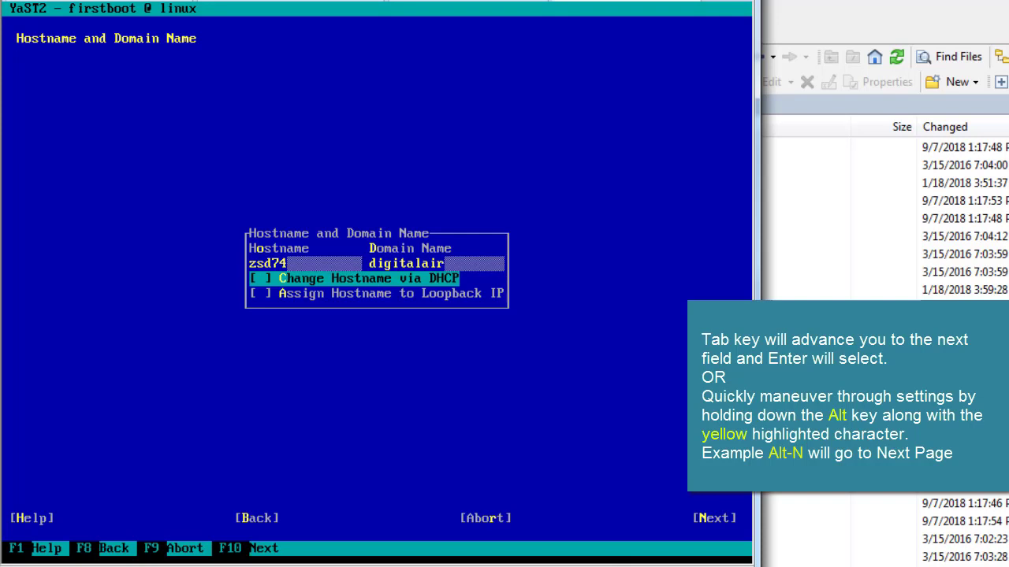
key("alt+n")
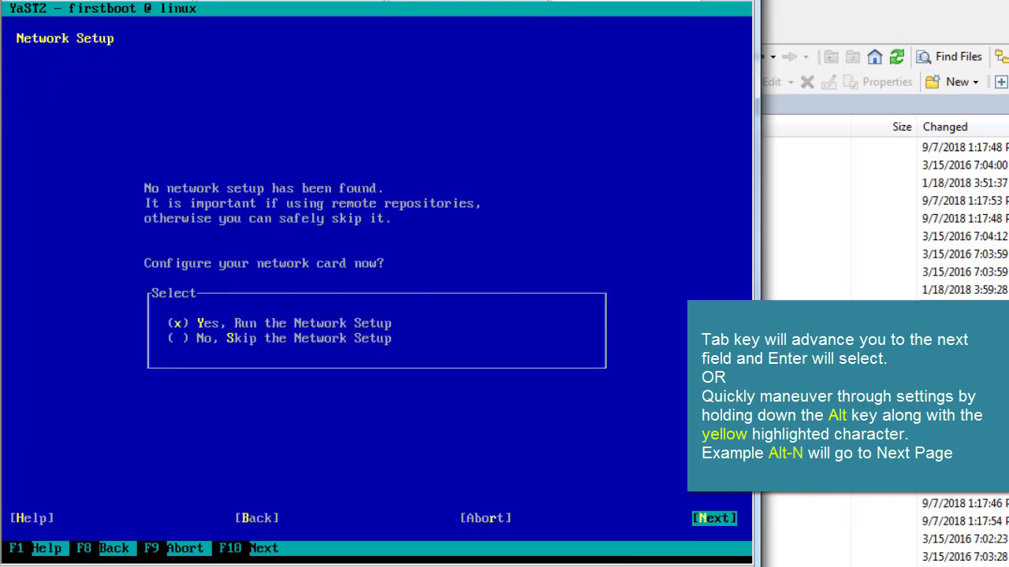
Give eth0 the static IP 192.168.1.74 with hostname zssd74
key("alt+n")
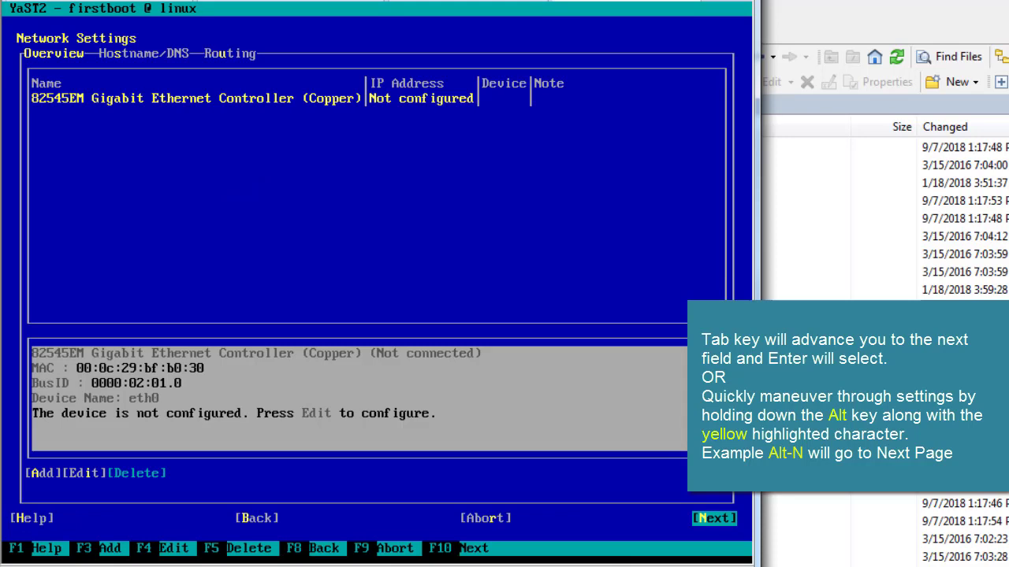
key("alt+i")
key("Tab")
key("Tab")
key("Tab")
key("Tab")
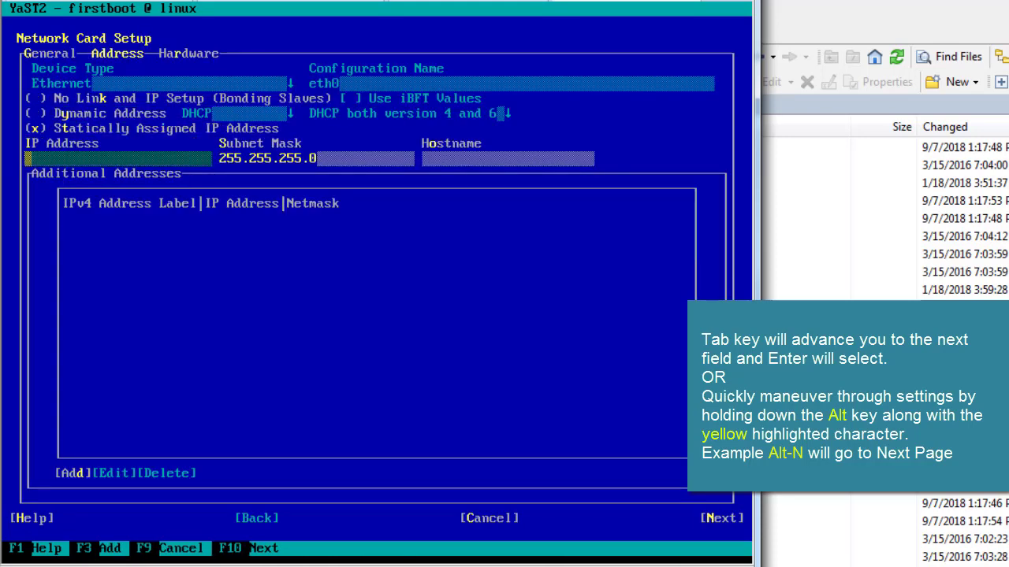
type("192.168.1.74")
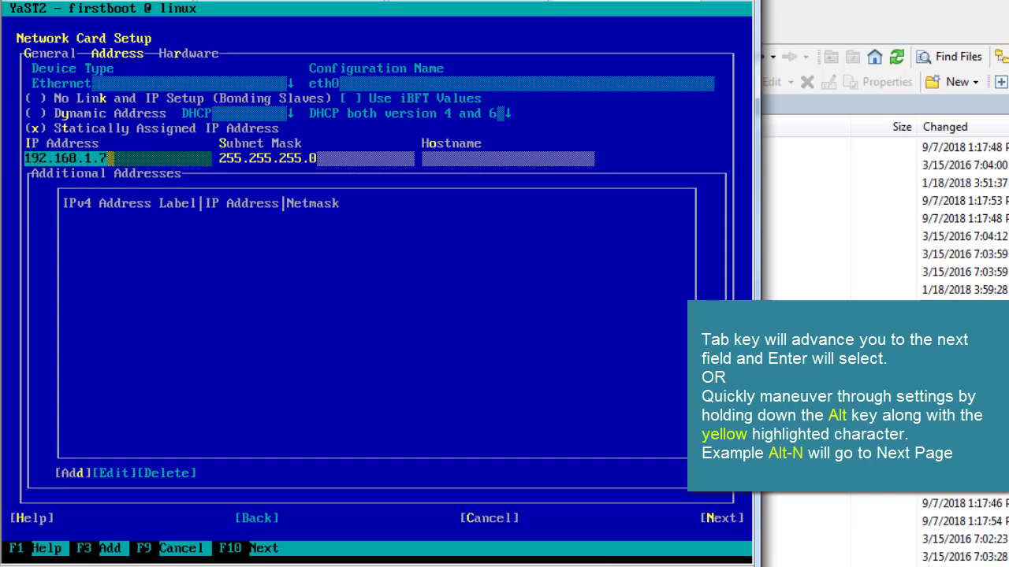
key("Tab")
key("Tab")
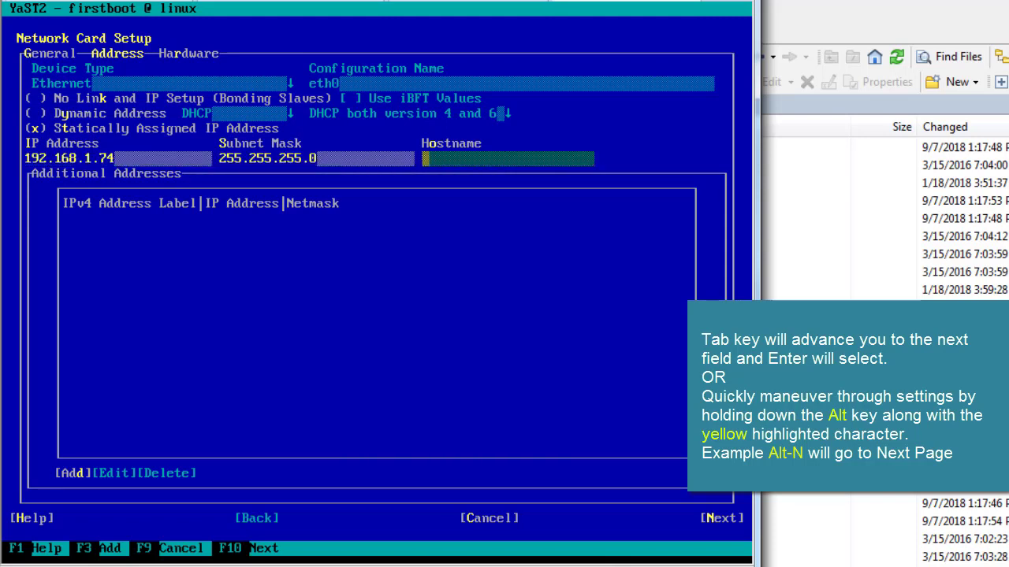
type("zssd74")
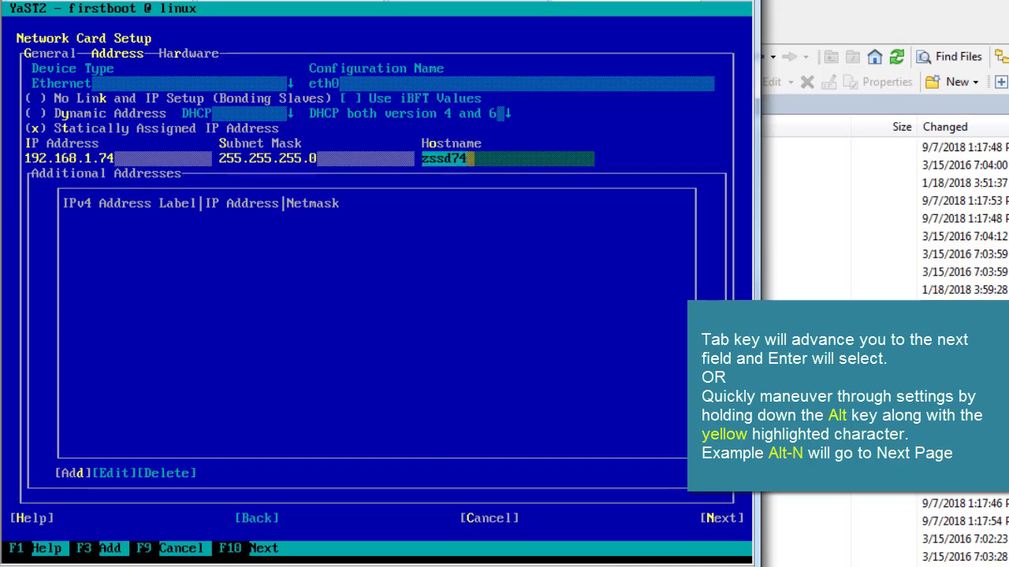
key("alt+n")
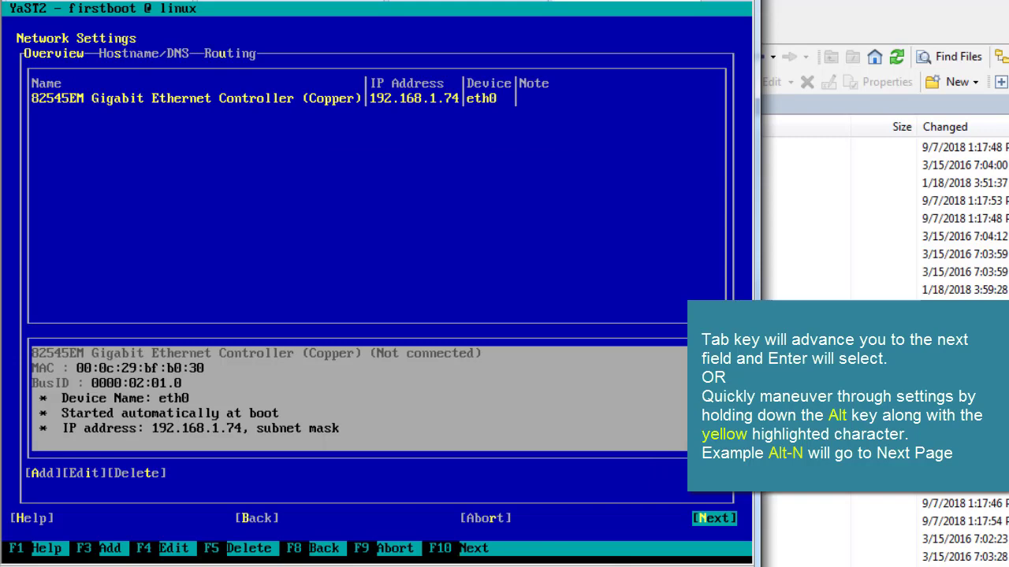
Set name server 1 to 192.168.1.1 and name server 2 to 8.8.8.8
key("alt+s")
key("Tab")
key("Tab")
key("Tab")
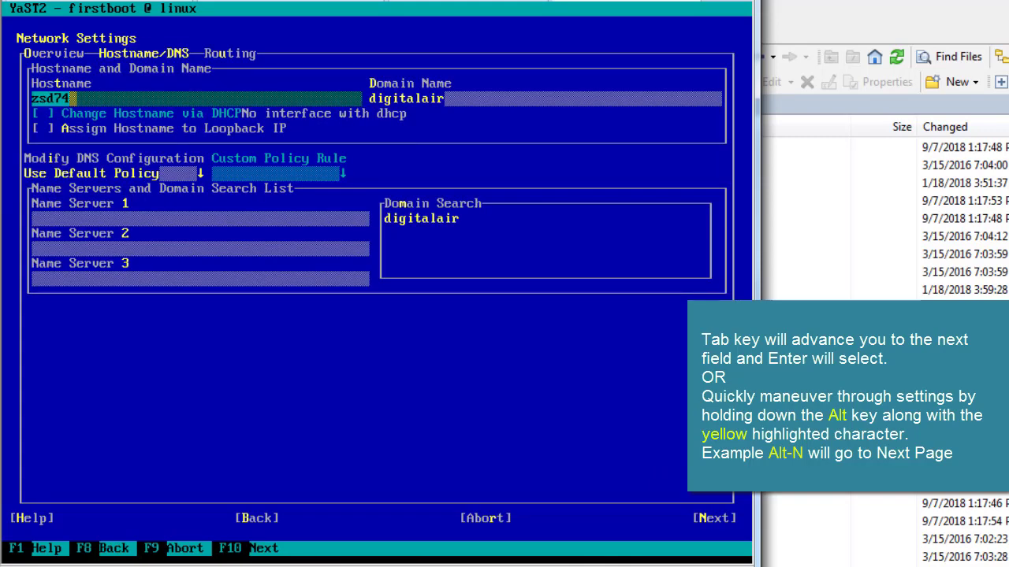
key("Tab")
key("Tab")
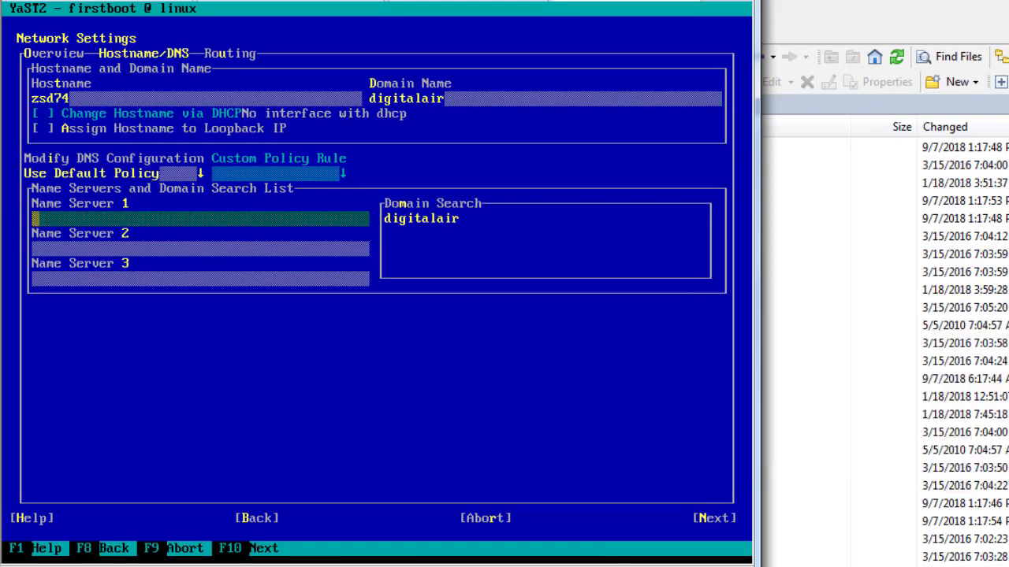
type("192.168.1.1")
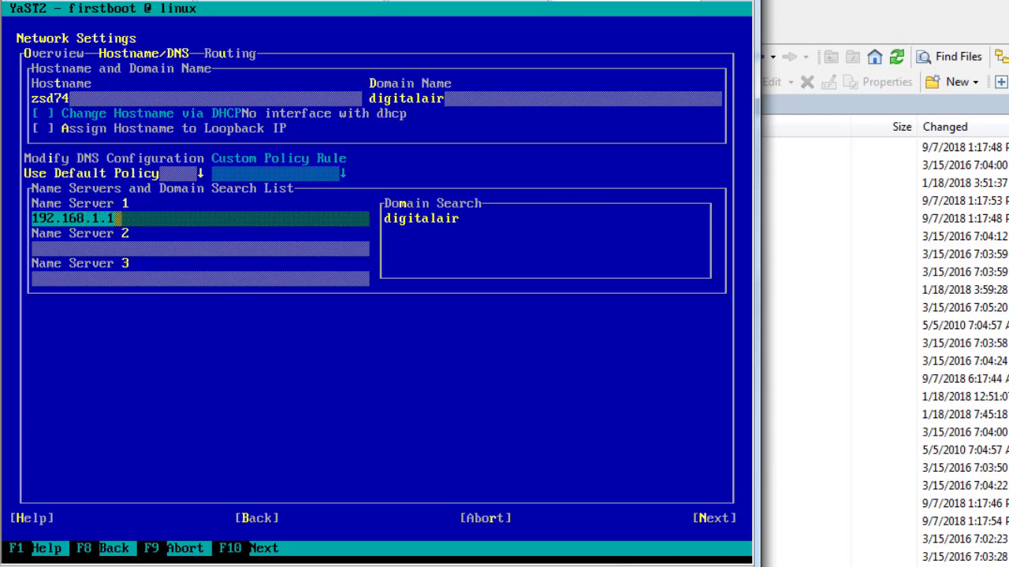
key("Tab")
type("8.8.")
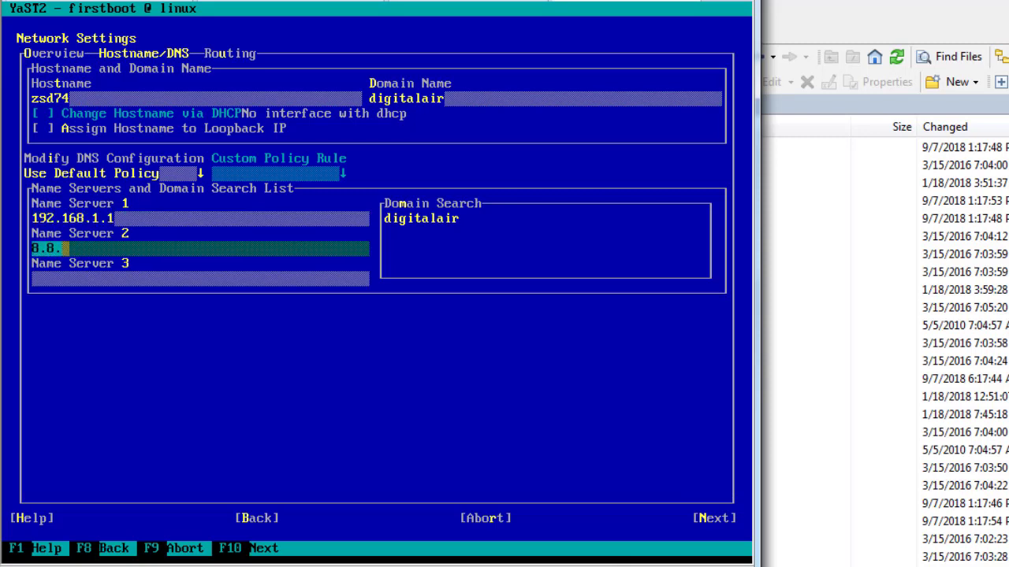
type("8.8.")
key("Tab")
key("shift+Tab")
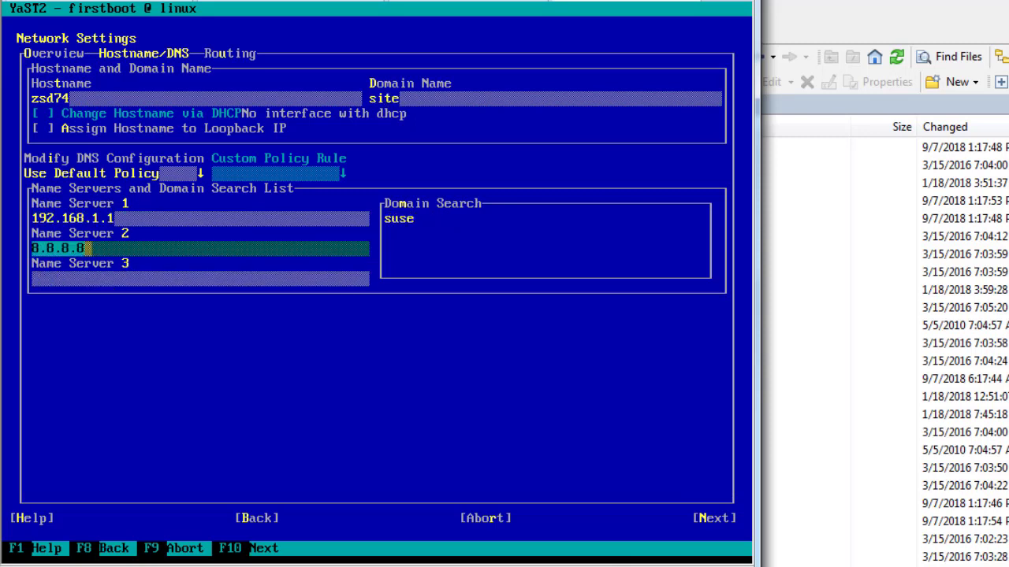
Set the IPv4 default gateway to 192.168.1.1 and save the network settings
key("alt+u")
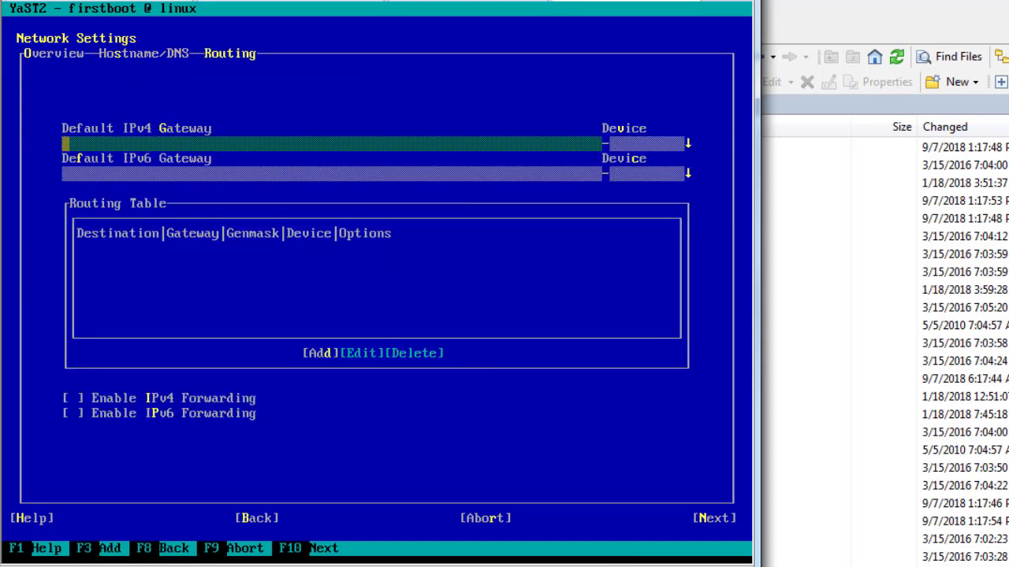
type("192.168")
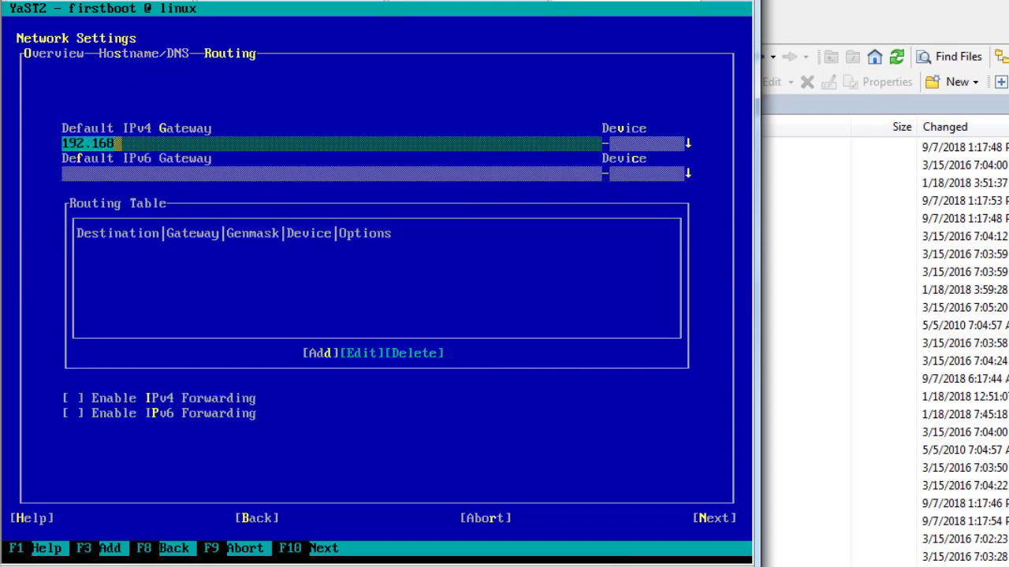
type(".1.1")
key("F10")
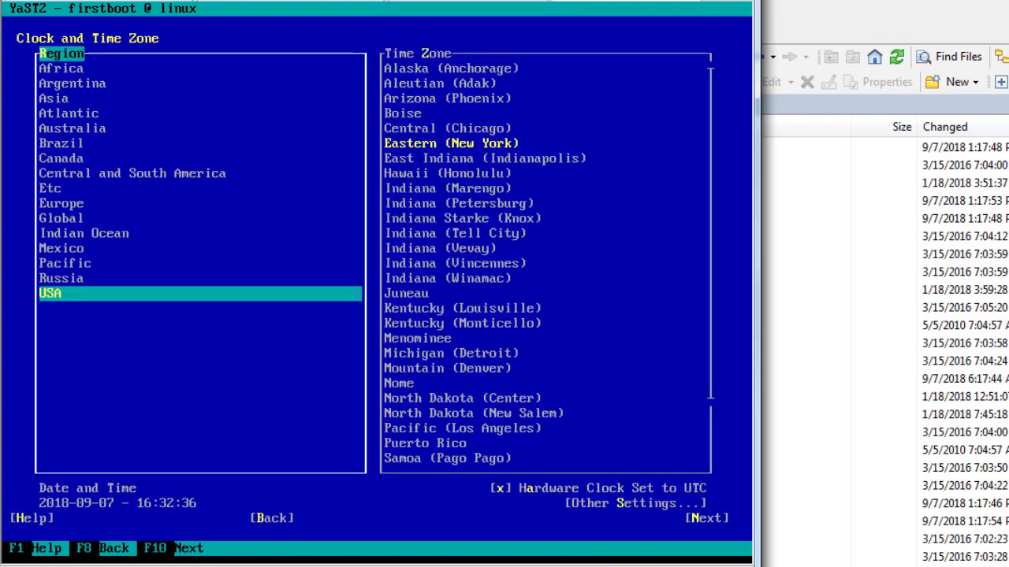
Choose the USA Mountain (Denver) time zone and complete the first-boot configuration
left_click(450, 142)
key("Down")
key("Down")
key("Down")
key("Down")
key("Down")
key("Down")
key("Down")
key("Down")
key("Down")
key("Down")
key("Down")
key("Down")
key("Down")
key("Down")
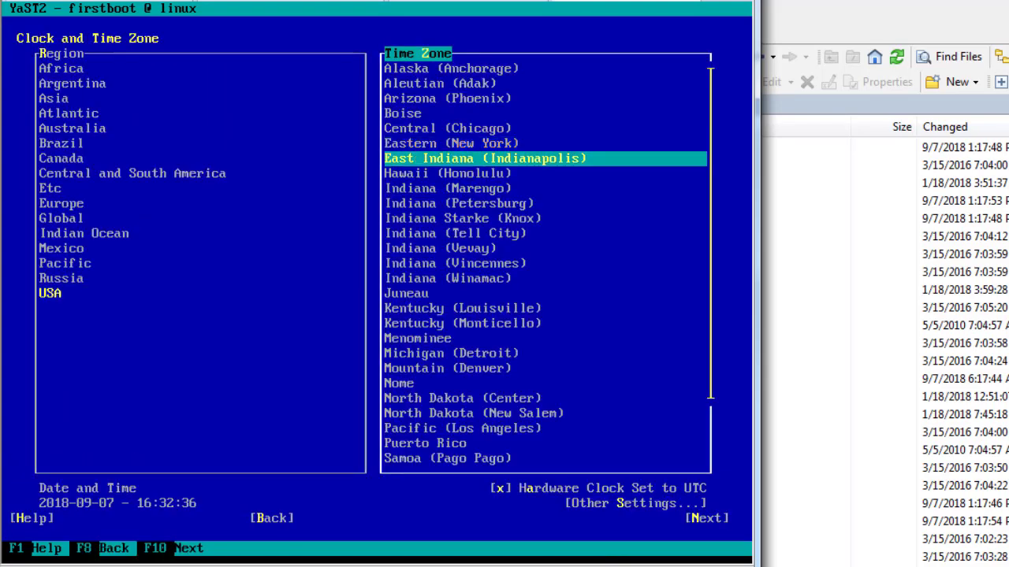
key("Tab")
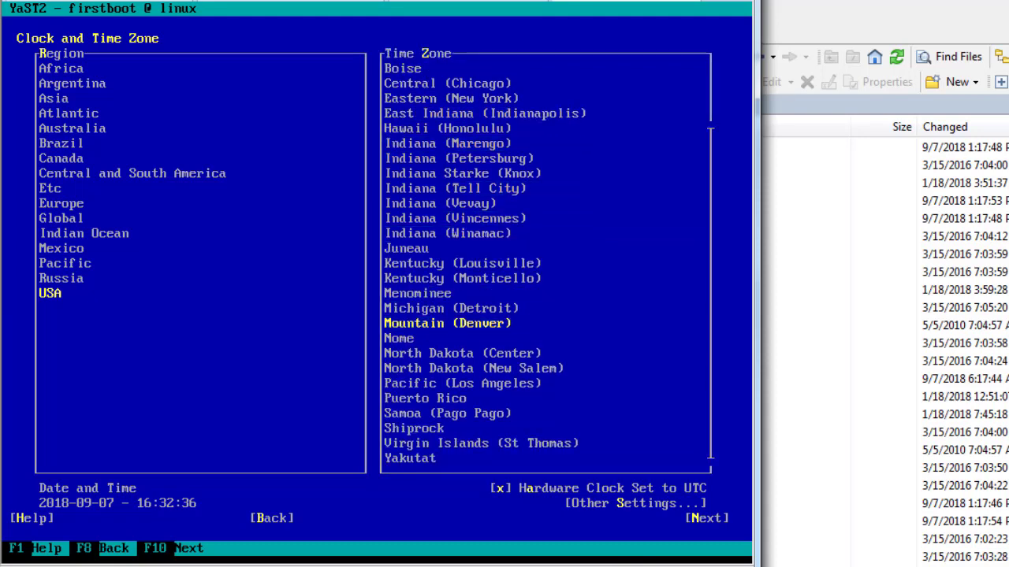
key("F10")
key("F10")
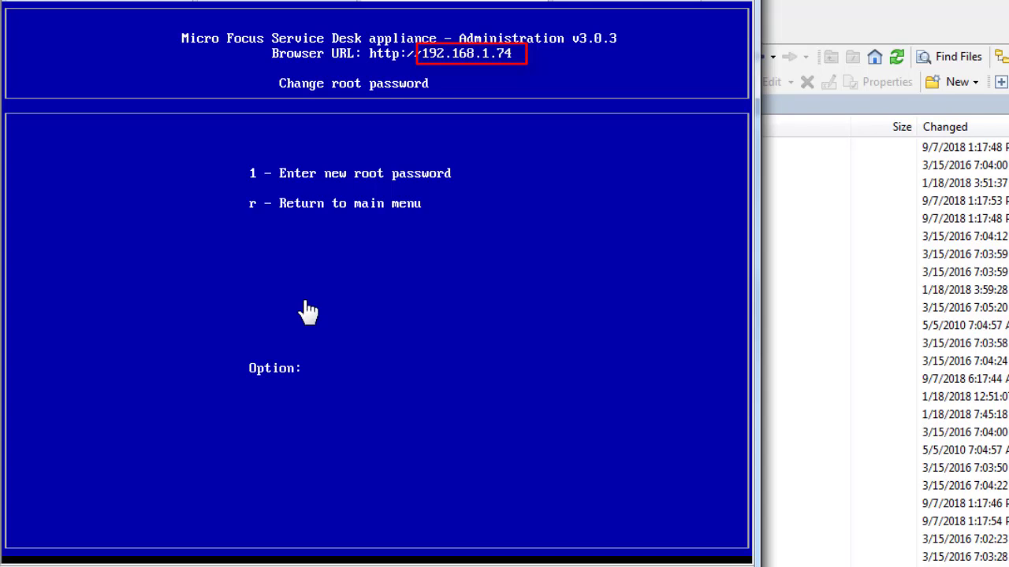
Enter and confirm a new root password for the appliance
type("1")
key("Return")
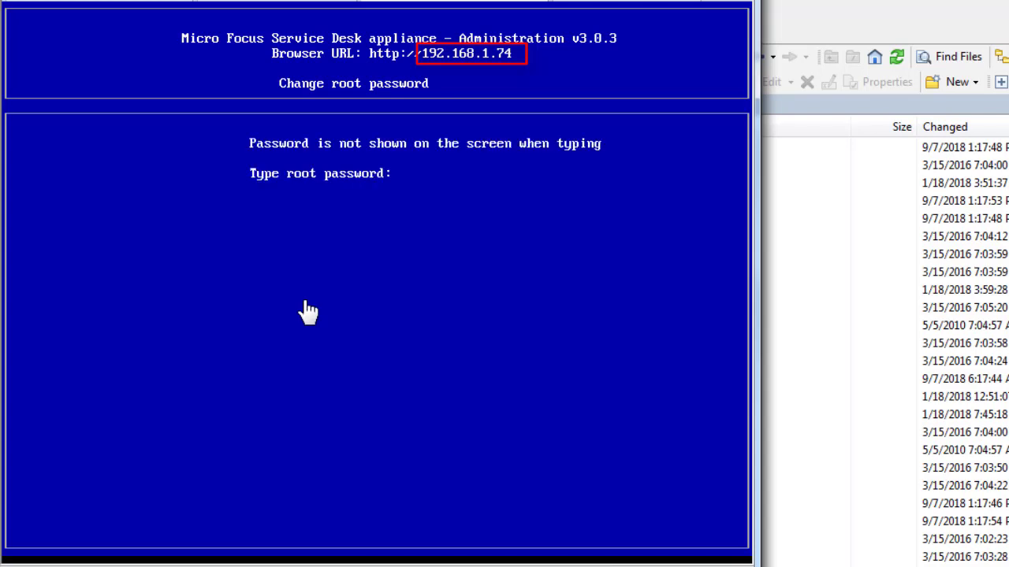
key("Return")
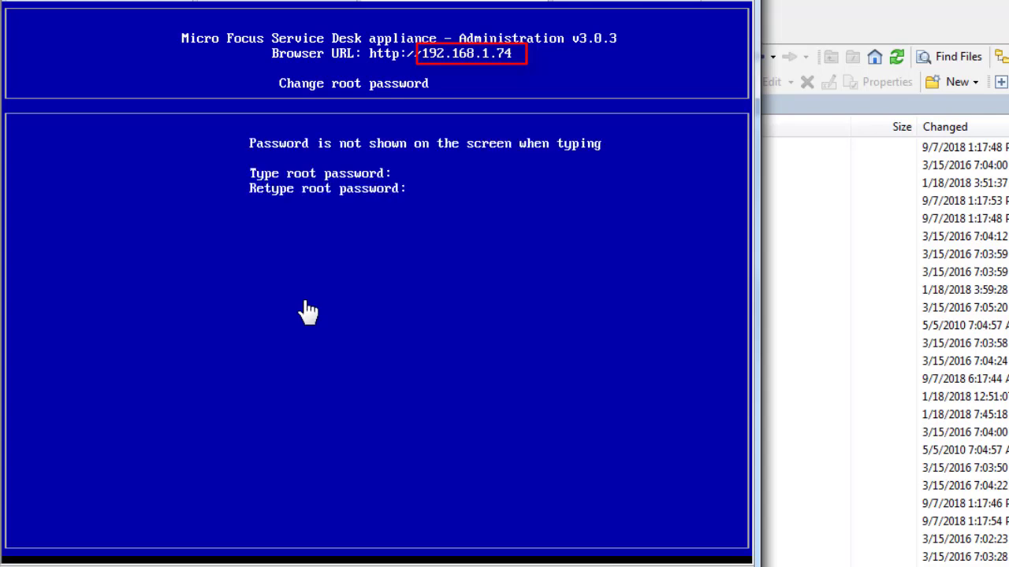
key("Return")
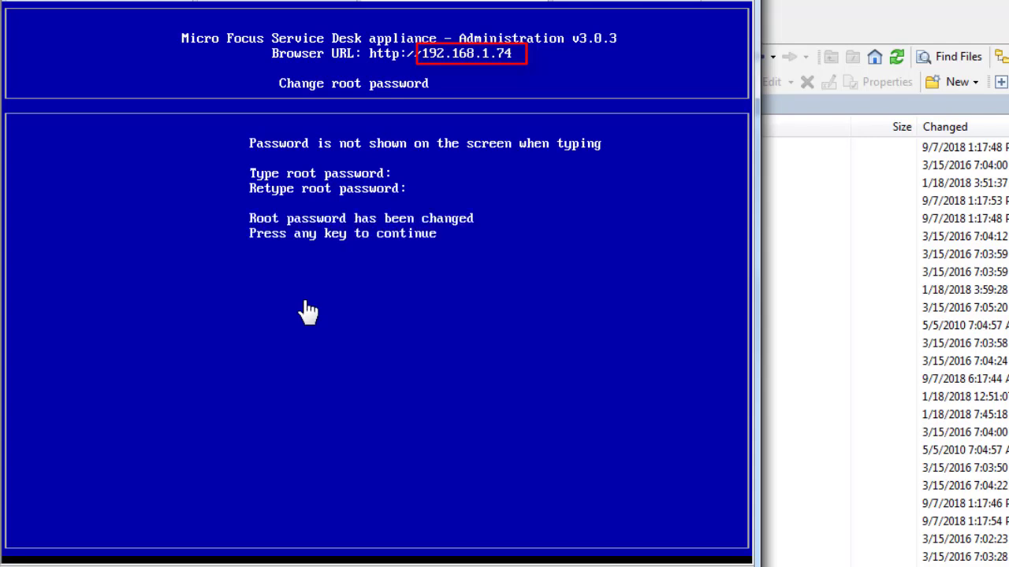
key("Return")
Return to the main menu and open the Micro Focus Service Desk administration menu
type("r")
key("Return")
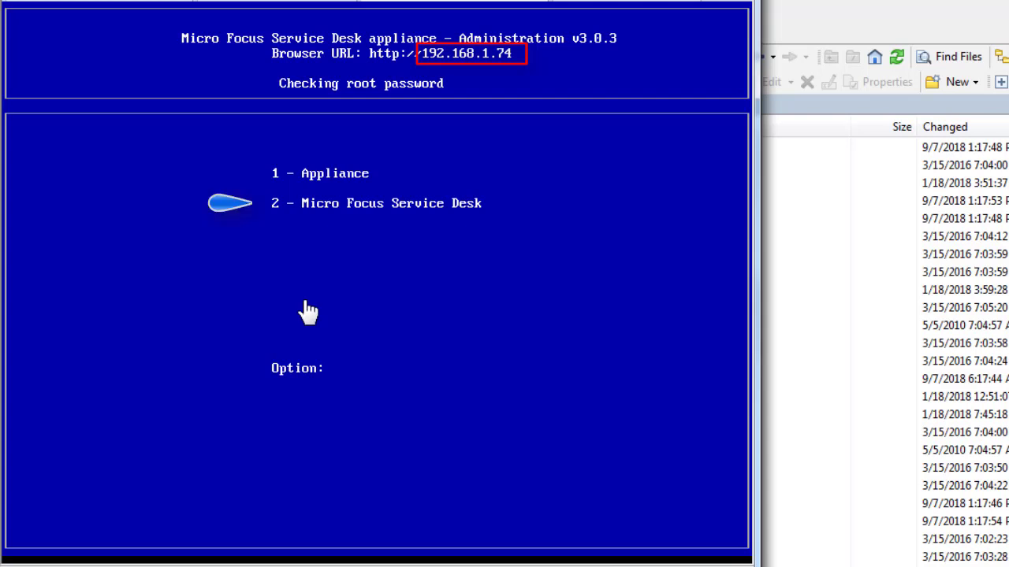
type("2")
key("Return")
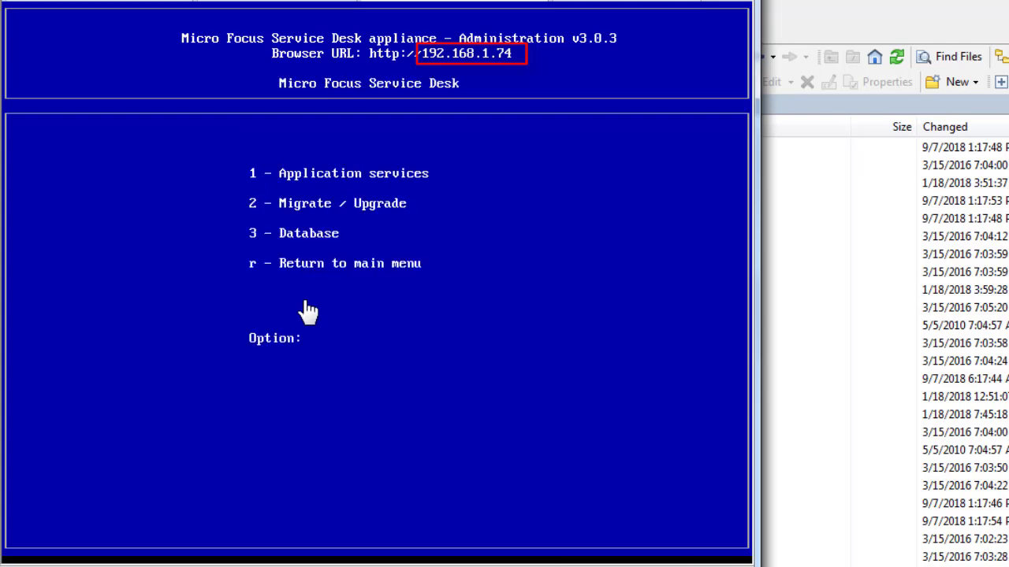
Start importing external content from appliance 192.168.1.72, source version 7.2 or earlier
type("2")
key("Return")
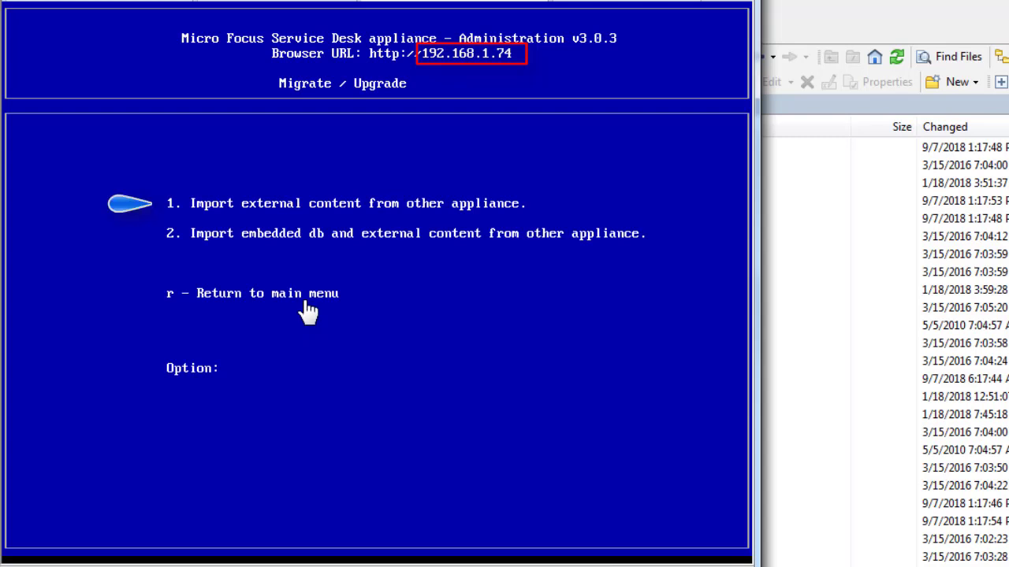
type("1")
key("Return")
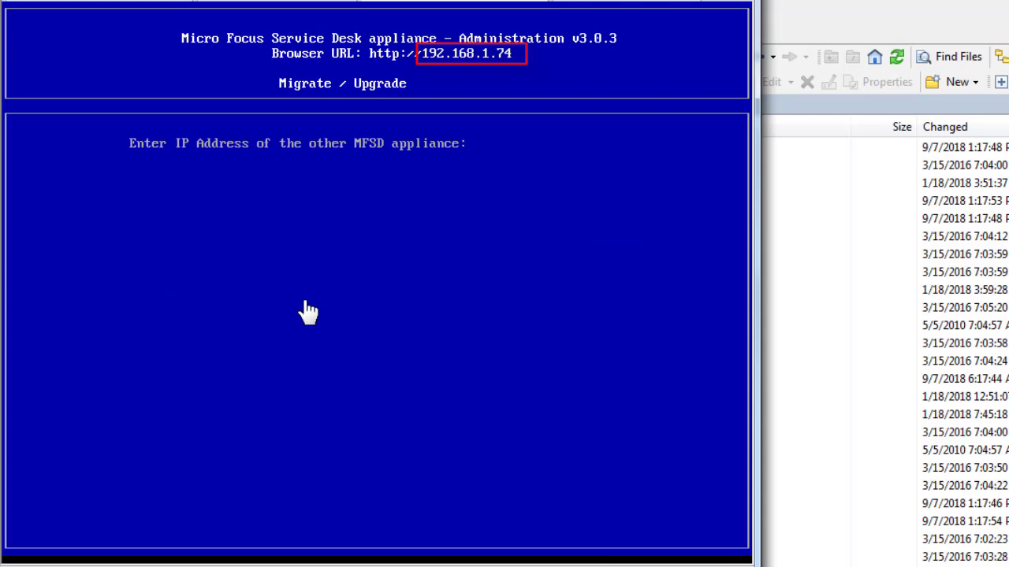
type("192.168.1.72")
key("Return")
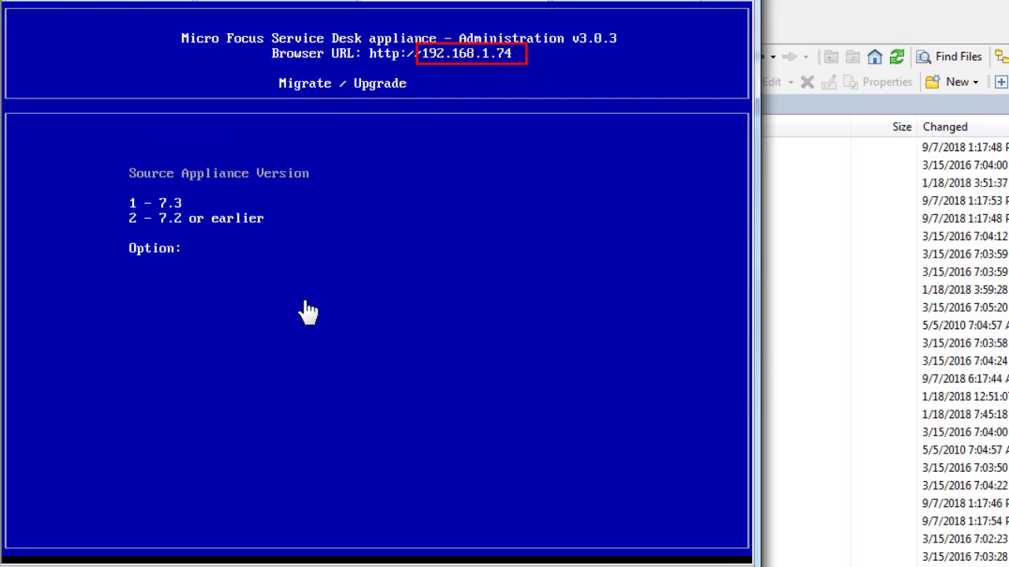
type("2")
key("Return")
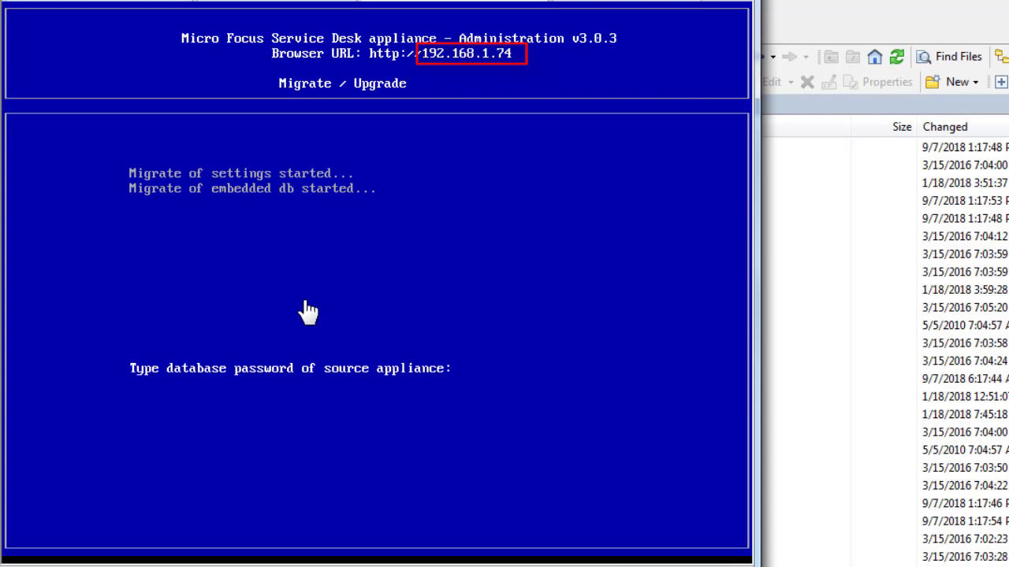
Enter the source database password, run the import, and return to the main menu
key("Return")
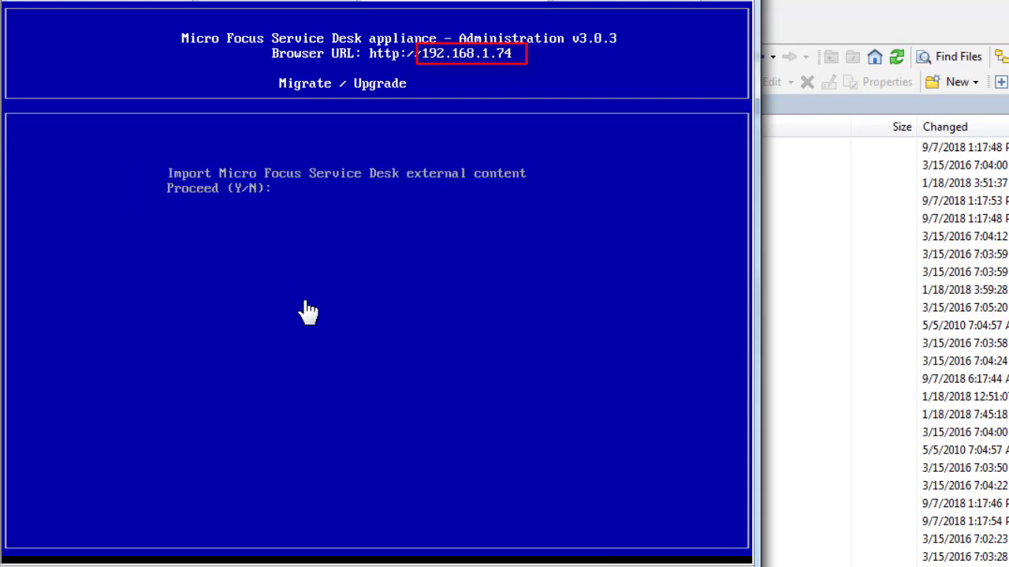
type("y")
key("Return")
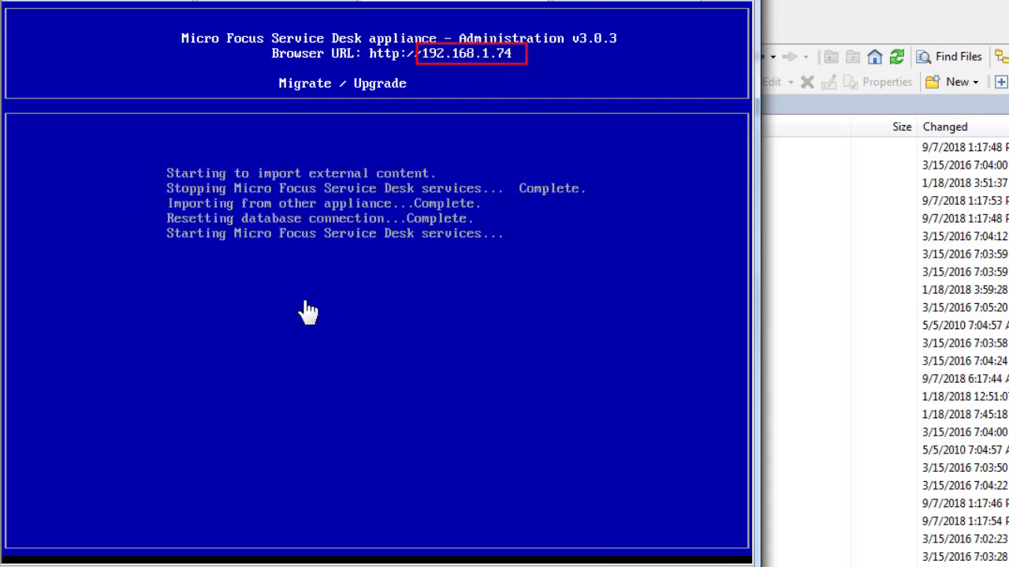
key("Return")
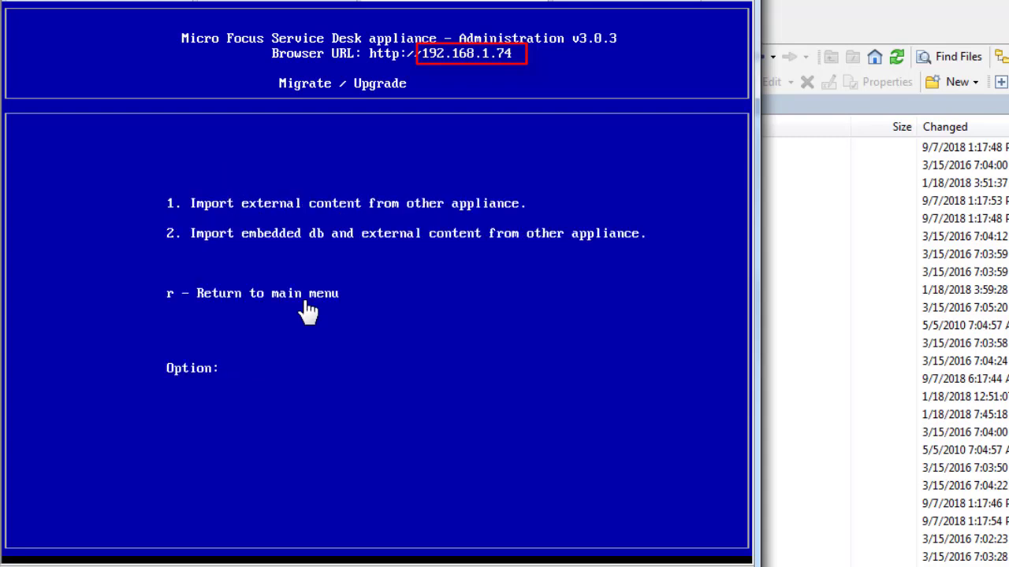
type("r")
key("Return")
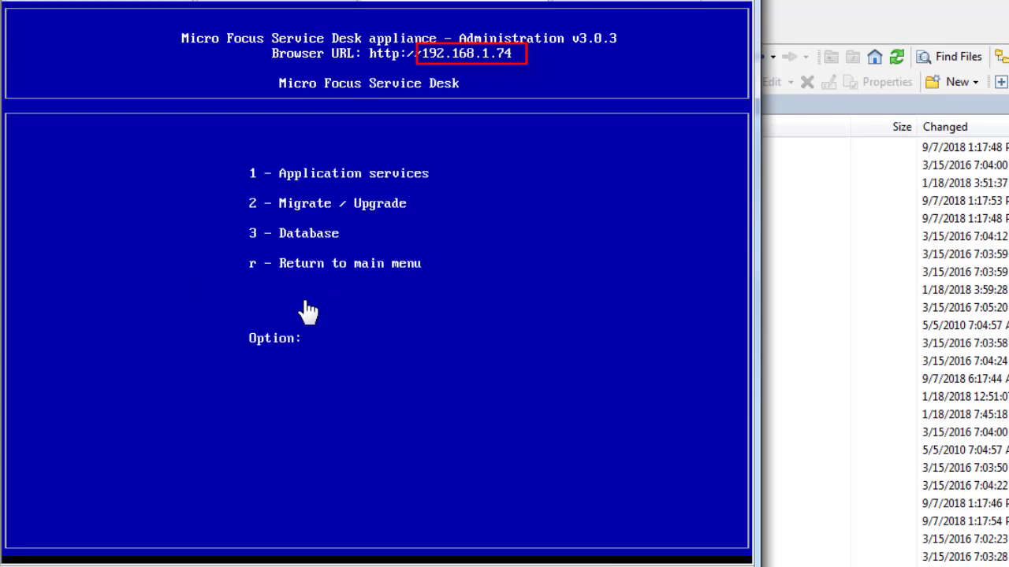
type("r")
key("Return")
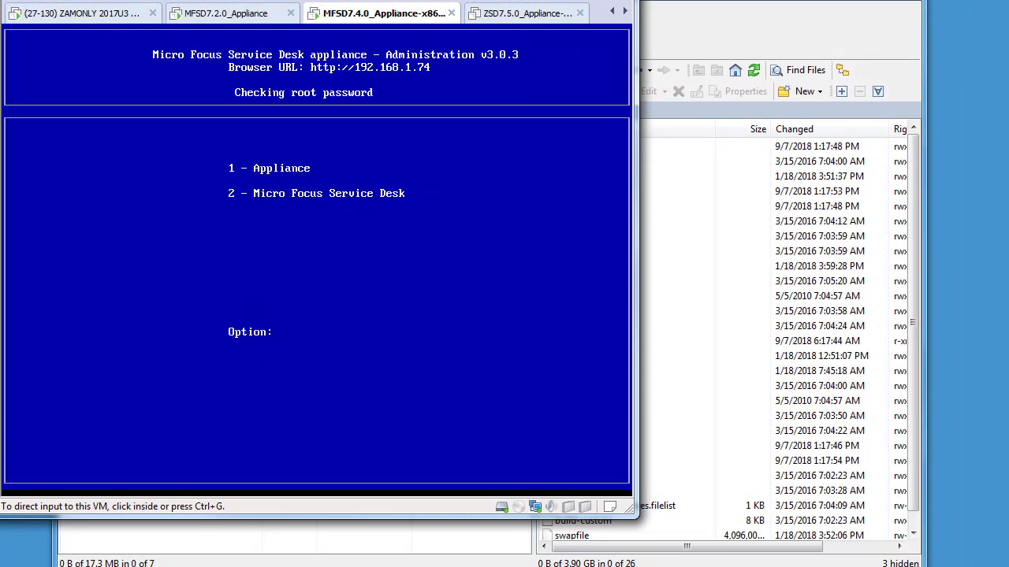
Set database type SQLServer, server host 192.168.1.230 and database name servicedesk
key("alt+Tab")
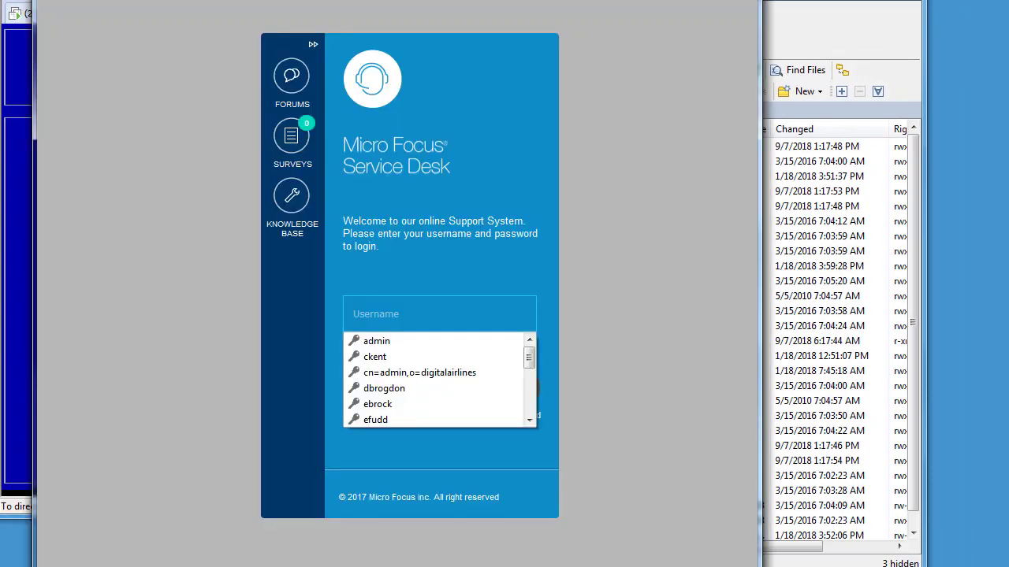
key("Escape")
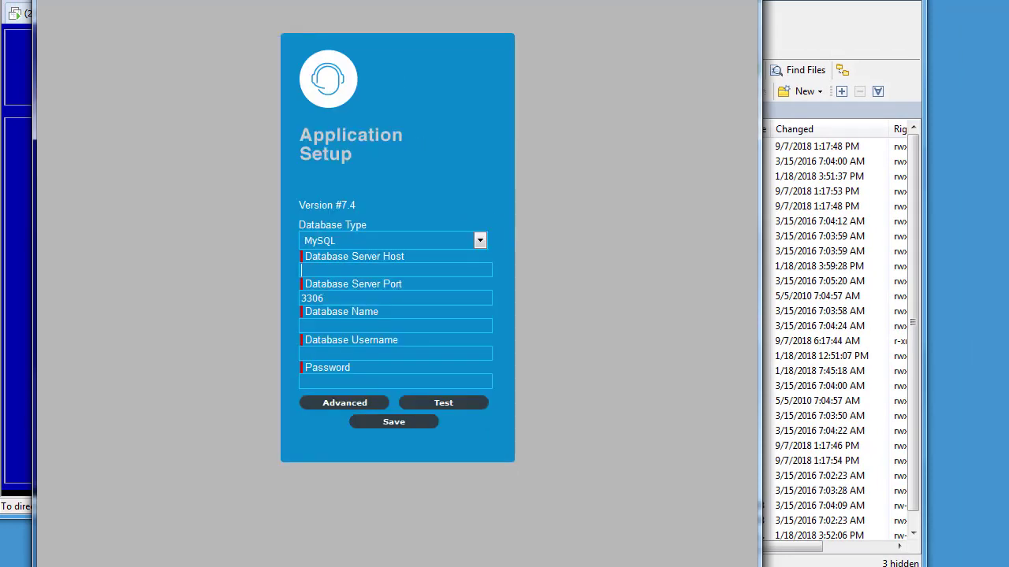
left_click(479, 240)
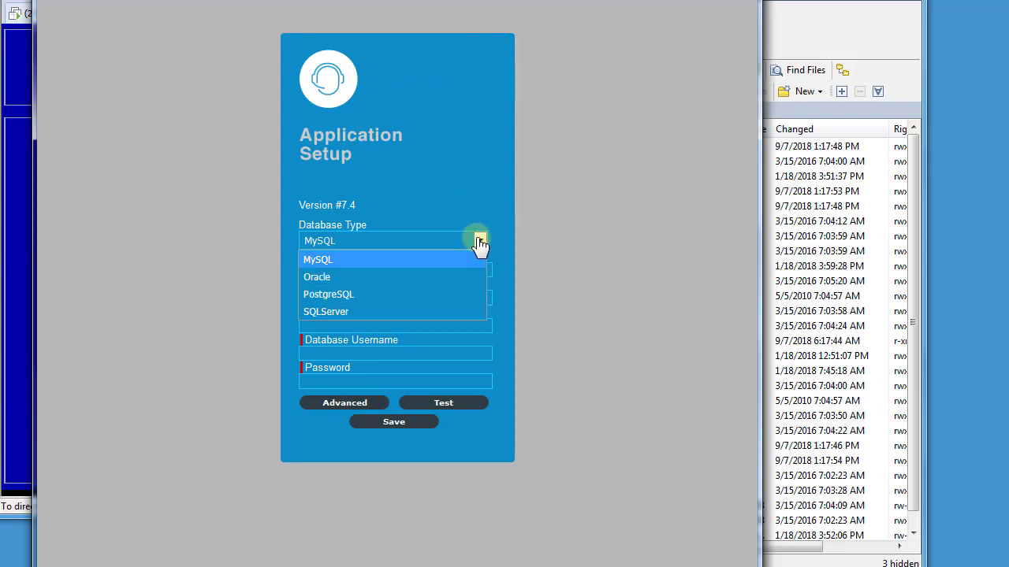
left_click(464, 312)
left_click(394, 269)
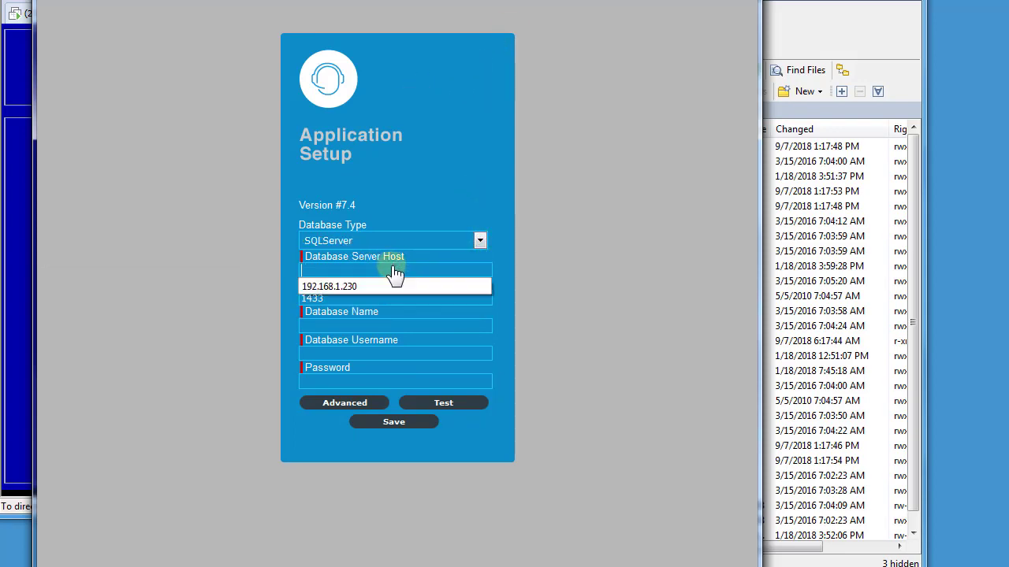
left_click(381, 289)
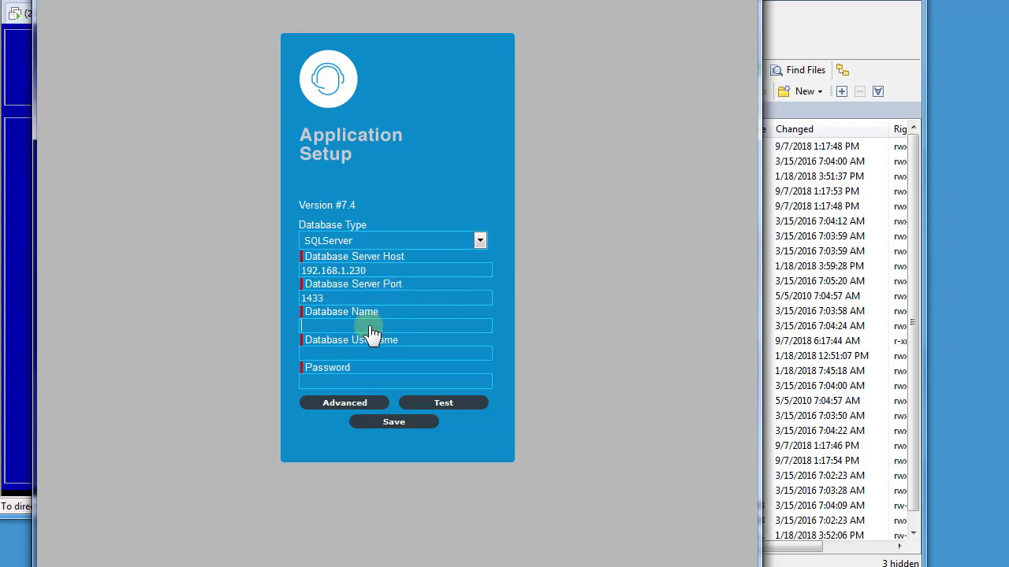
type("sa")
left_click(308, 341)
Enter username sa and its password, then upgrade the database to version 7.4
left_click(326, 355)
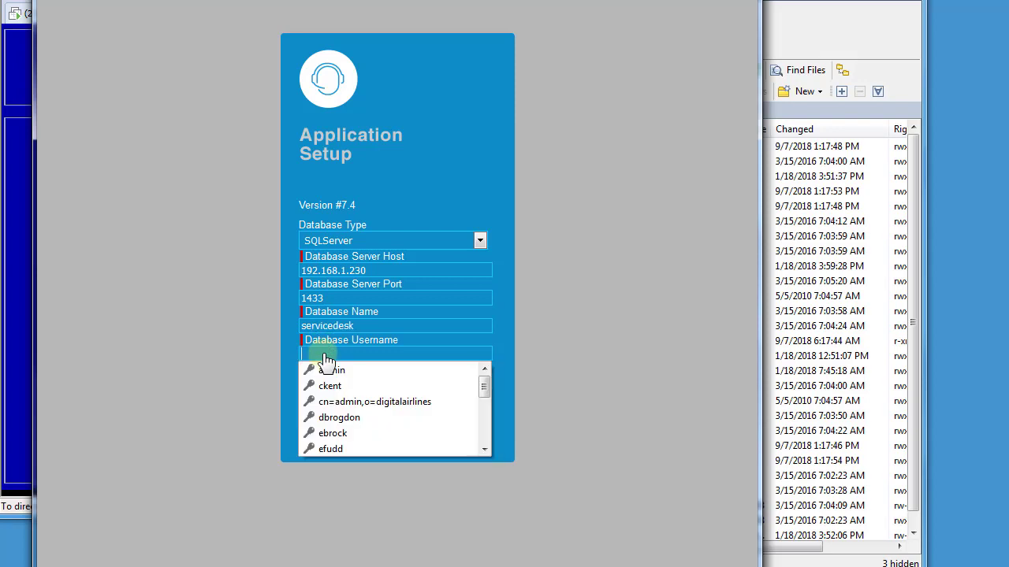
type("sa")
left_click(331, 372)
left_click(418, 406)
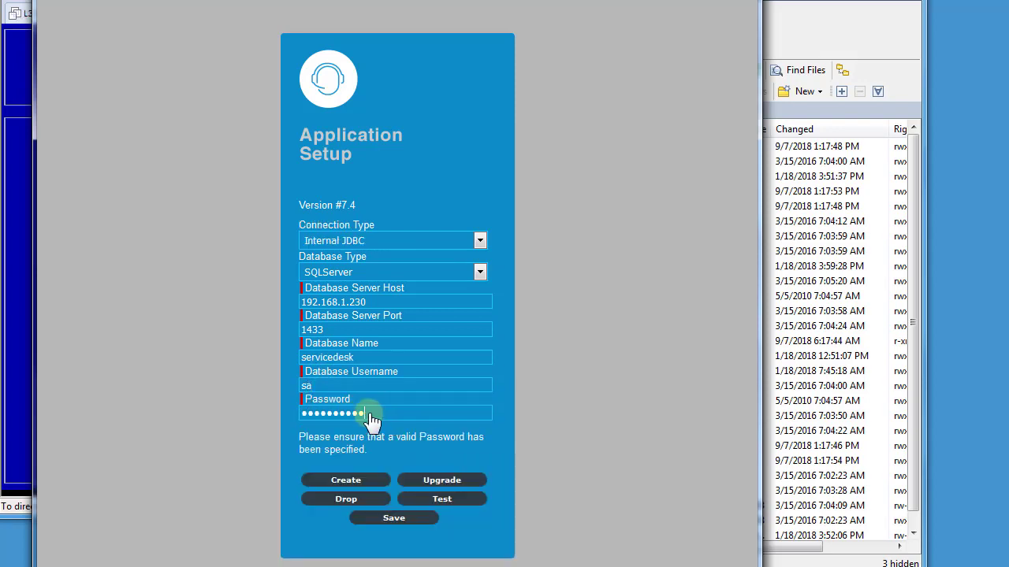
type("*****")
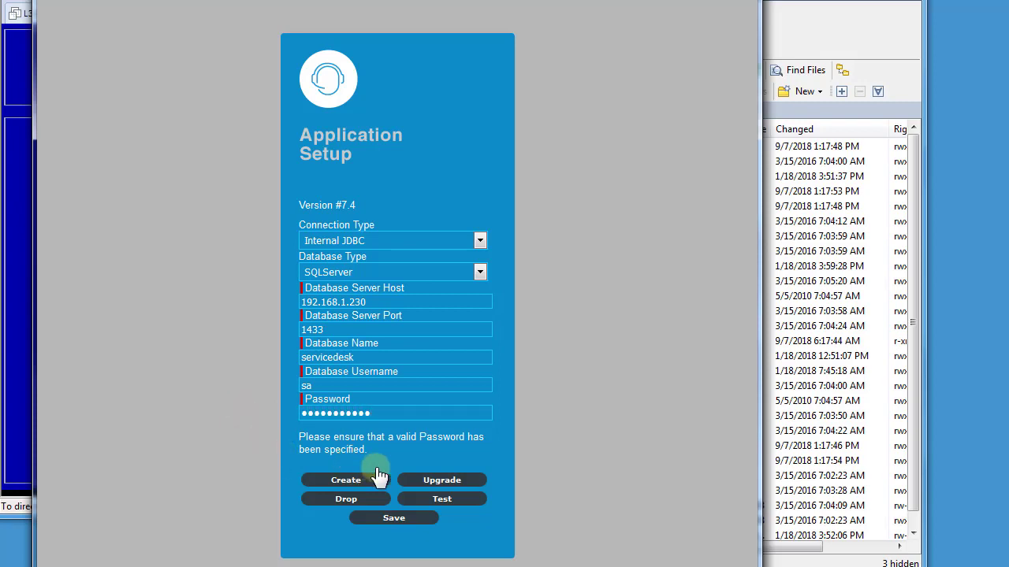
left_click(420, 482)
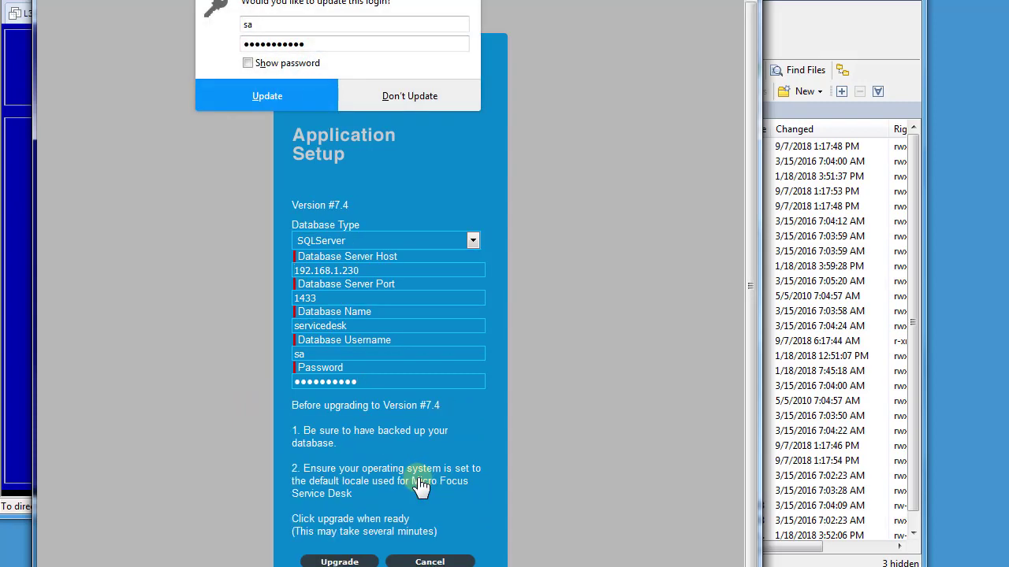
left_click(346, 561)
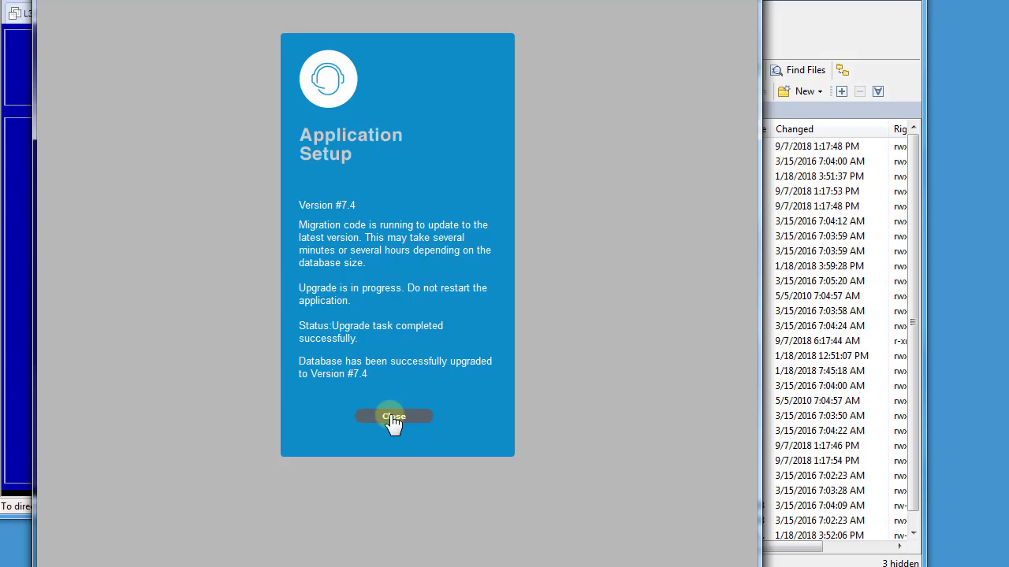
Log in as admin and check Database and Licenses show Service Manager version 7.4
left_click(393, 418)
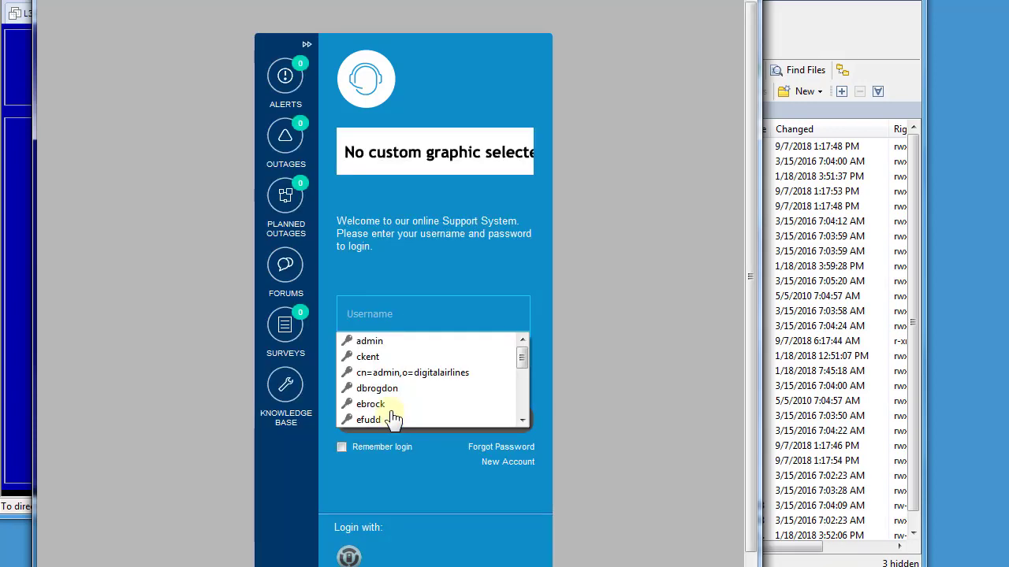
left_click(370, 342)
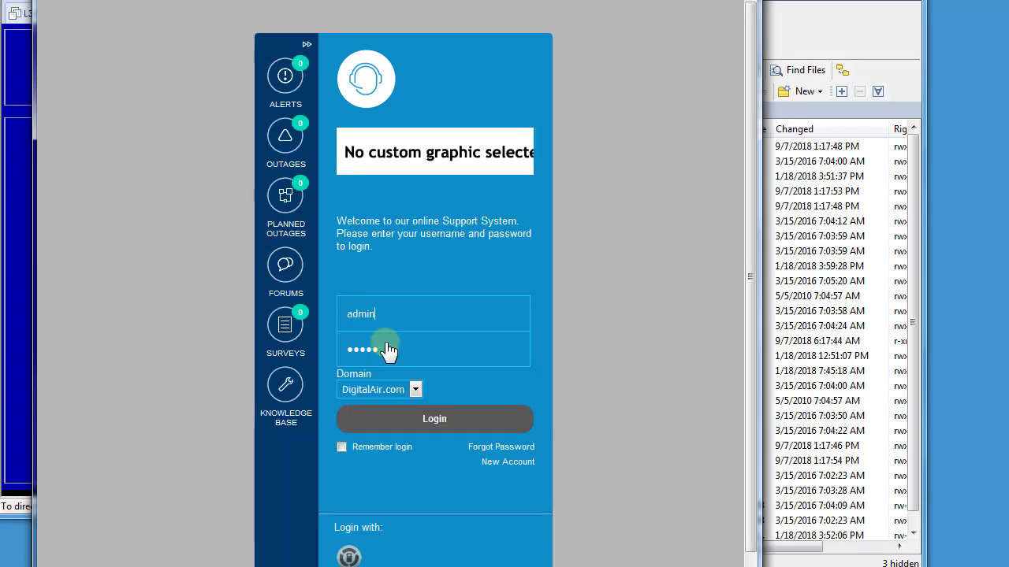
left_click(413, 420)
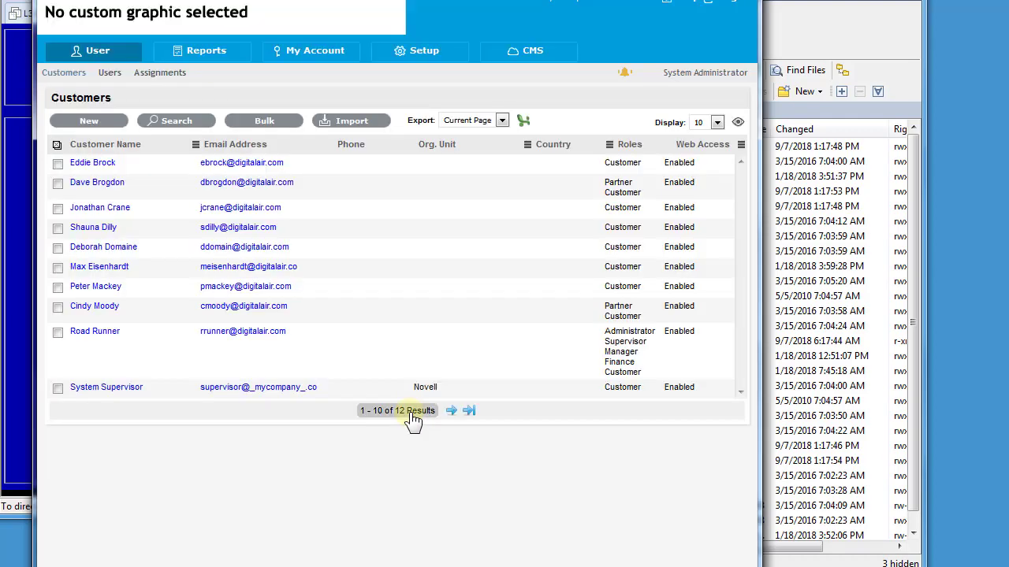
left_click(433, 65)
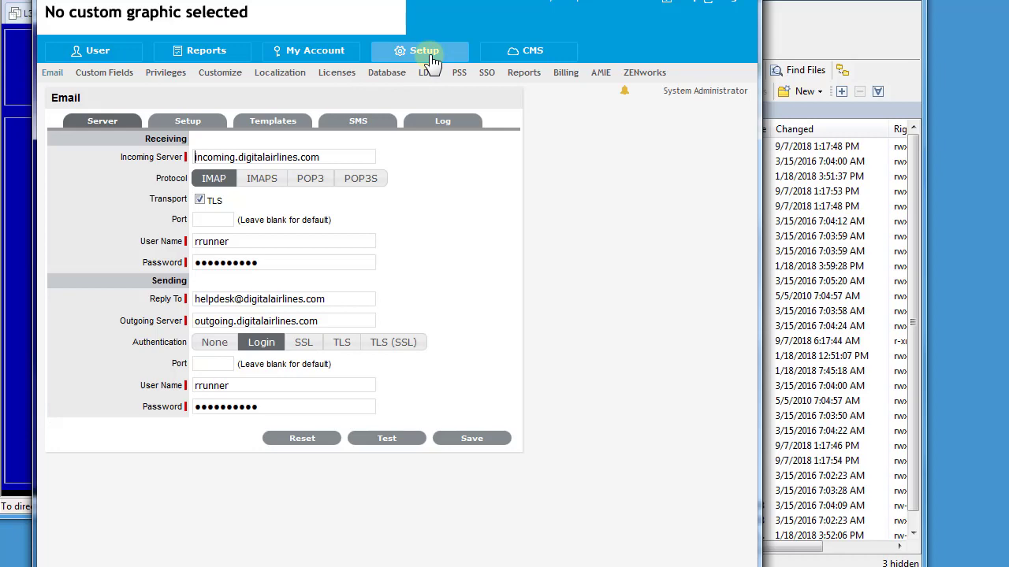
left_click(383, 73)
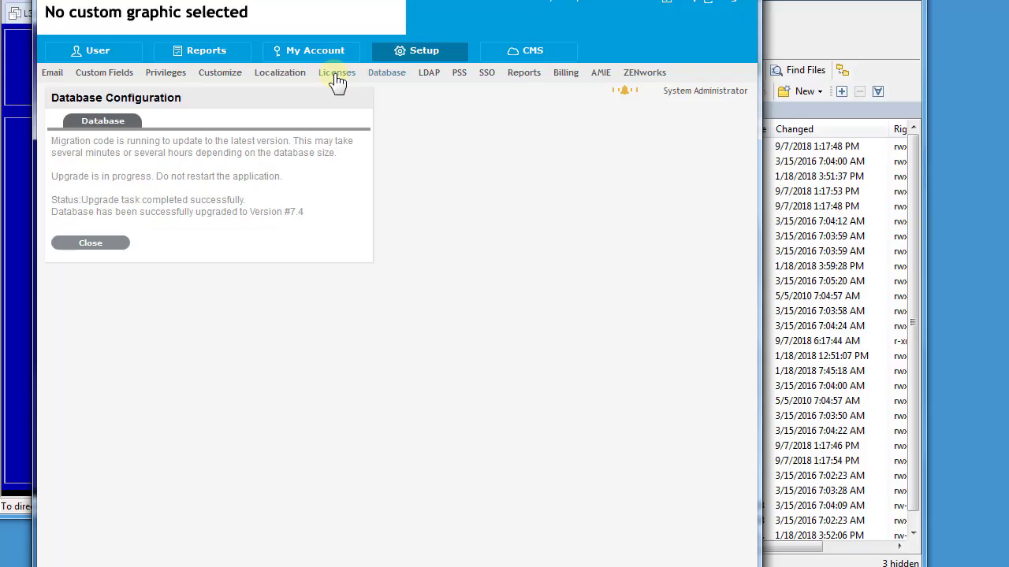
left_click(337, 73)
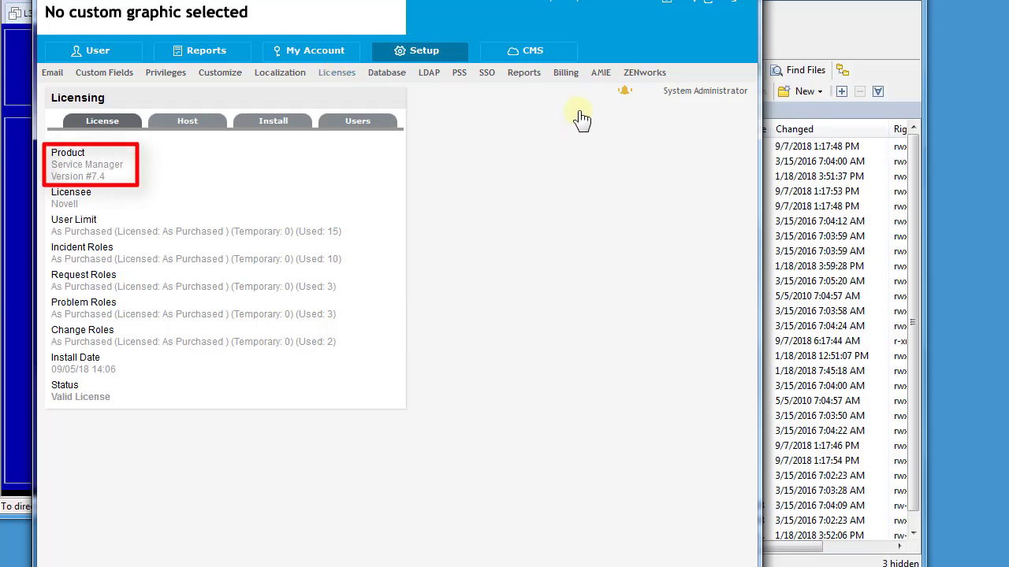
key("alt+Tab")
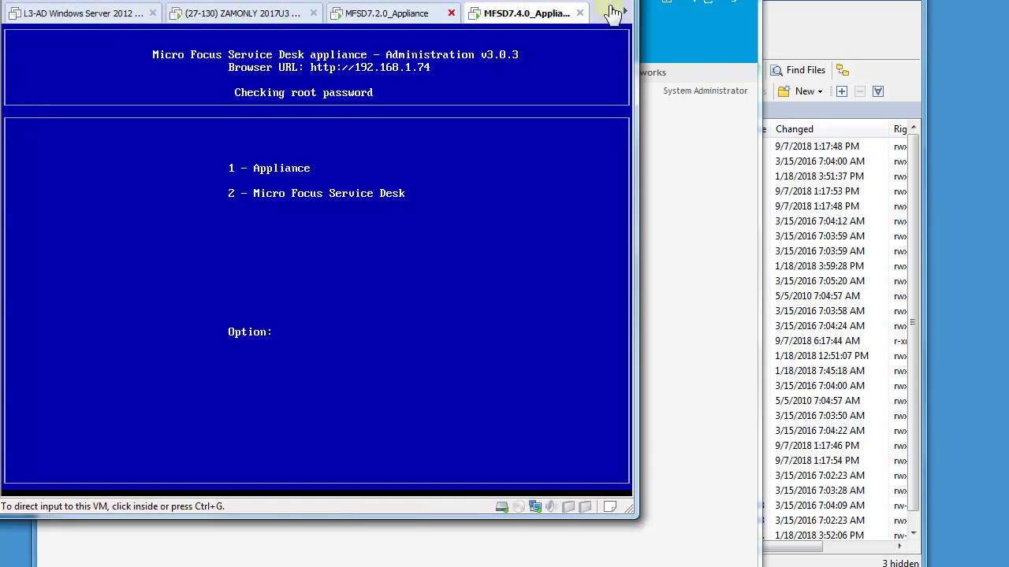
On the MSSQL2008-4SD machine, re-run select * from VERSION to confirm servicedesk reports 7.4
left_click(613, 12)
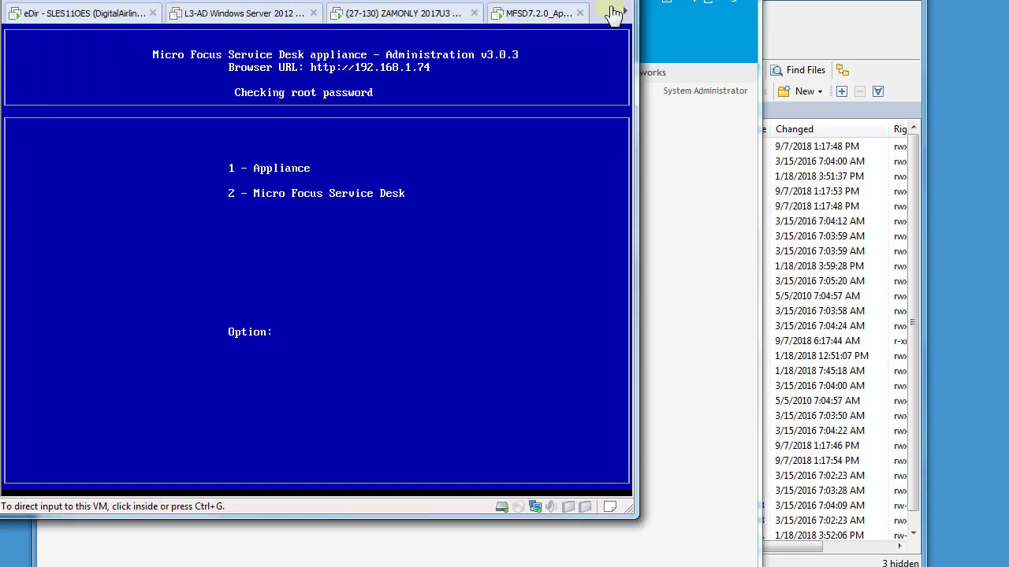
left_click(613, 11)
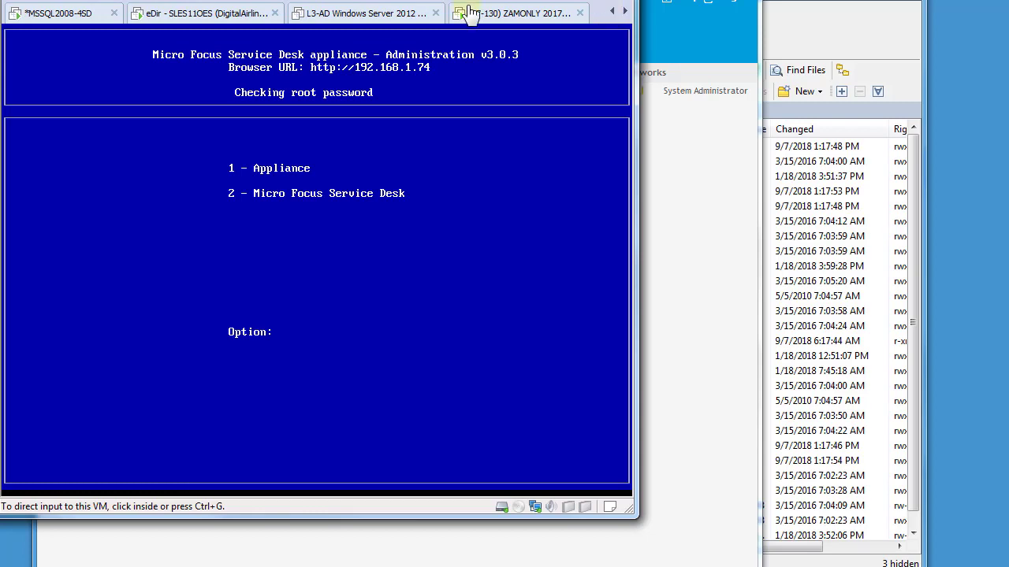
left_click(68, 13)
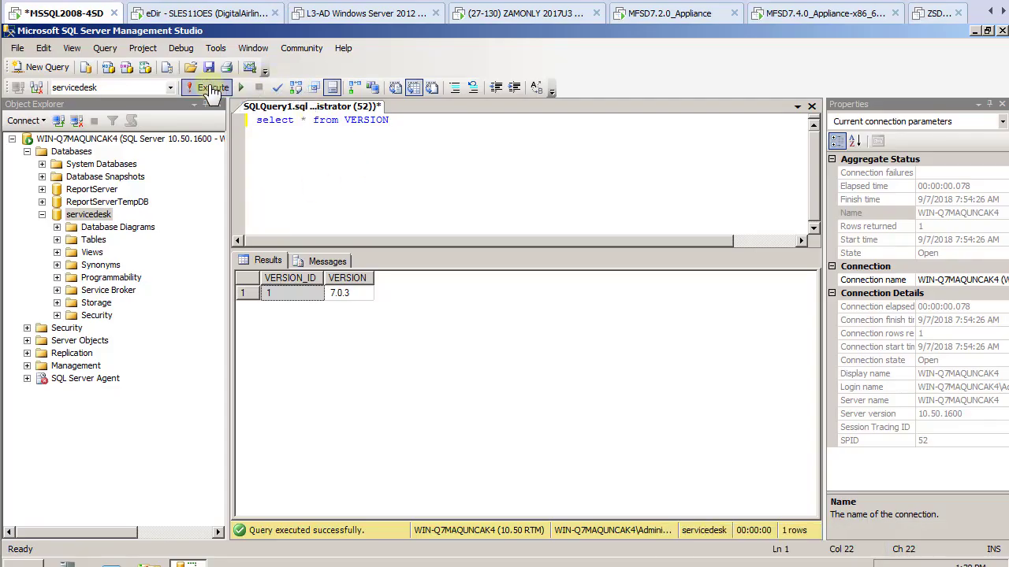
left_click(204, 88)
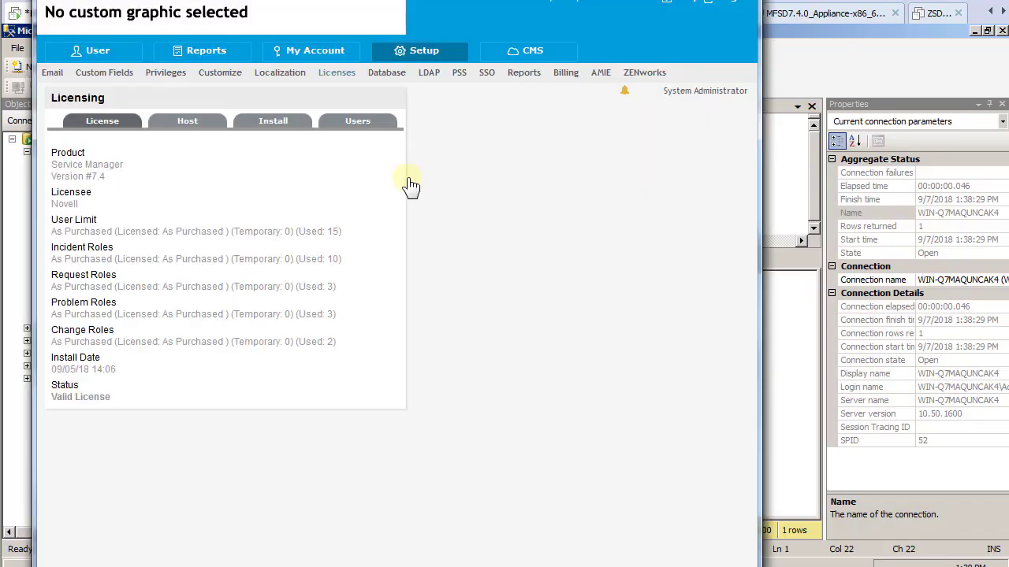
Run the connection test on the digitalairlines LDAP server and close the results
left_click(431, 75)
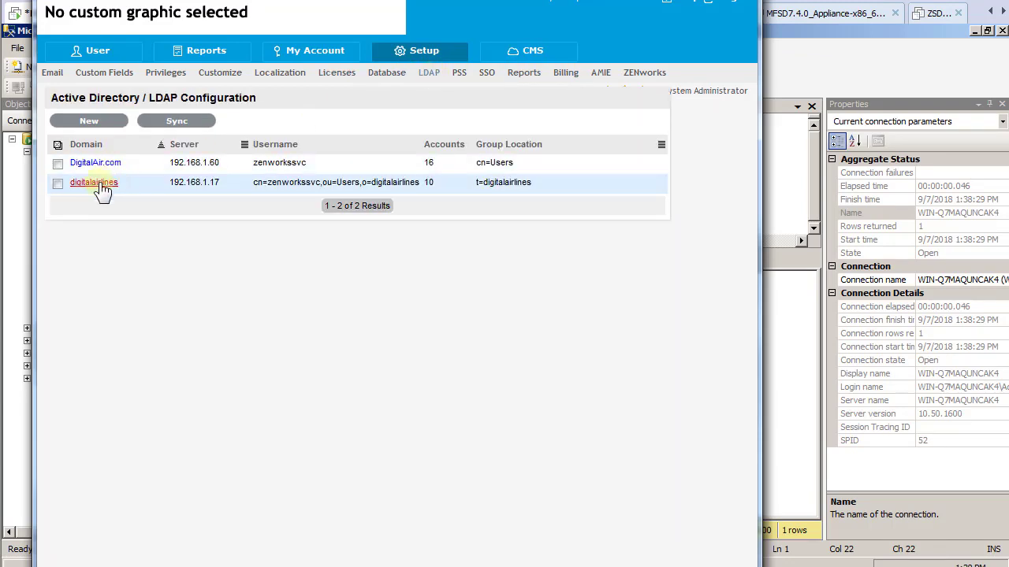
left_click(99, 185)
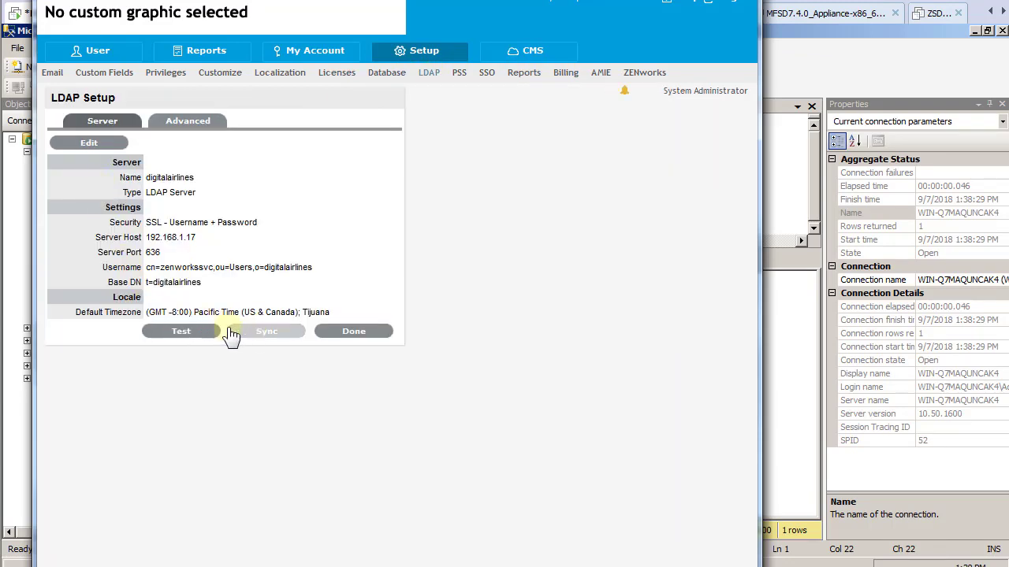
left_click(182, 333)
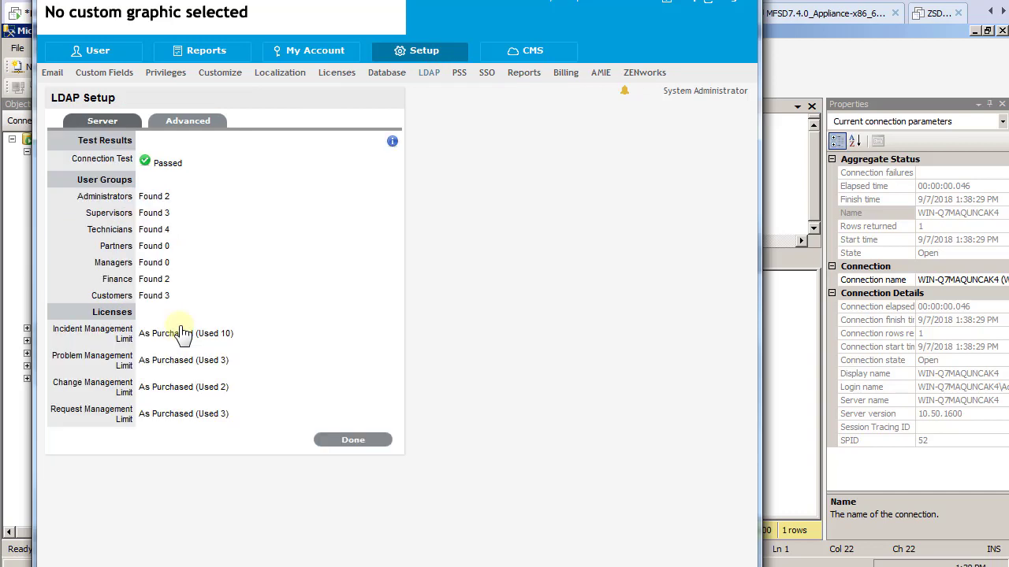
left_click(369, 441)
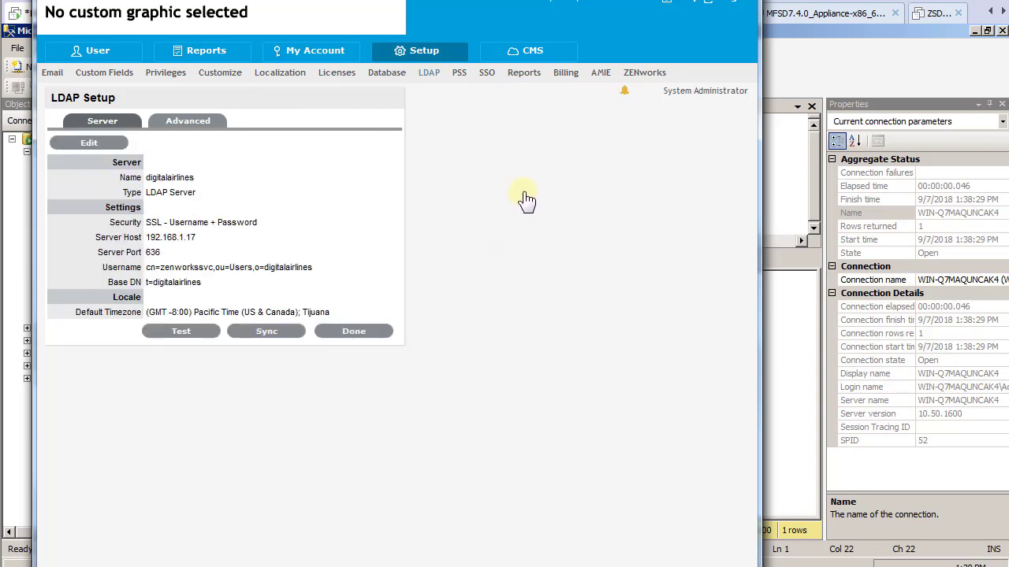
Review the ZENworks, AMIE, users, email and custom banner settings, then log out
left_click(644, 75)
left_click(600, 75)
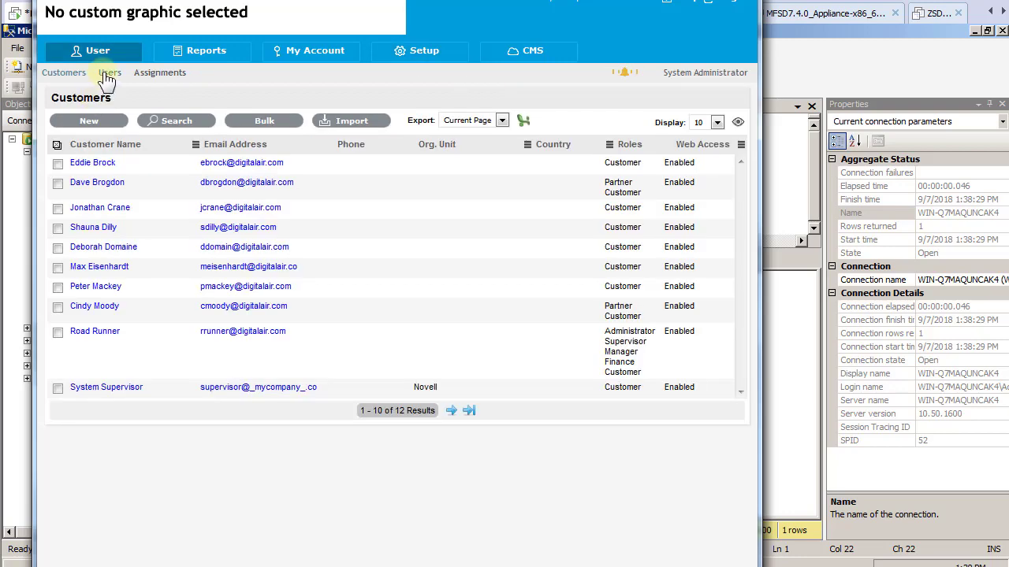
left_click(107, 76)
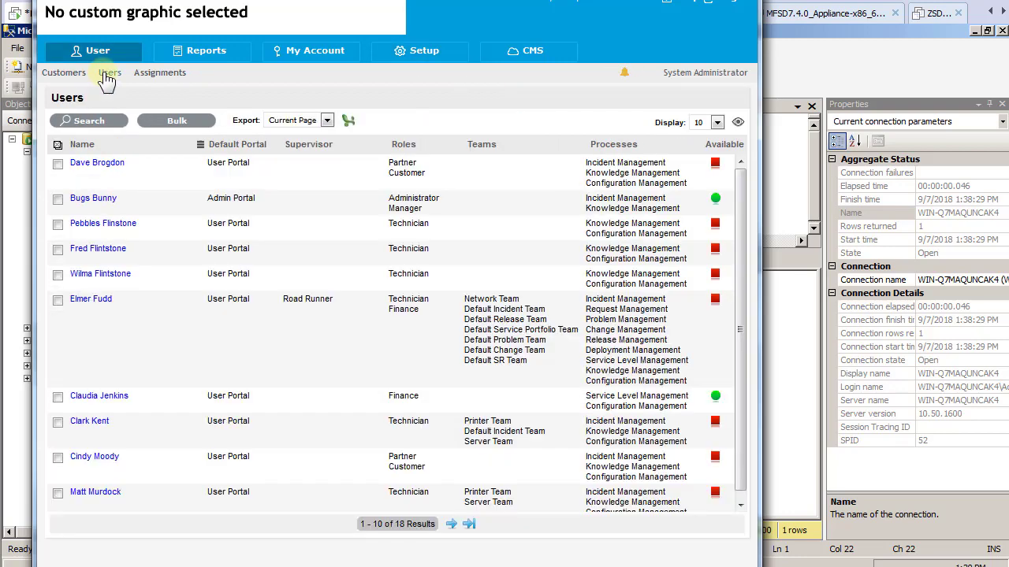
left_click(447, 56)
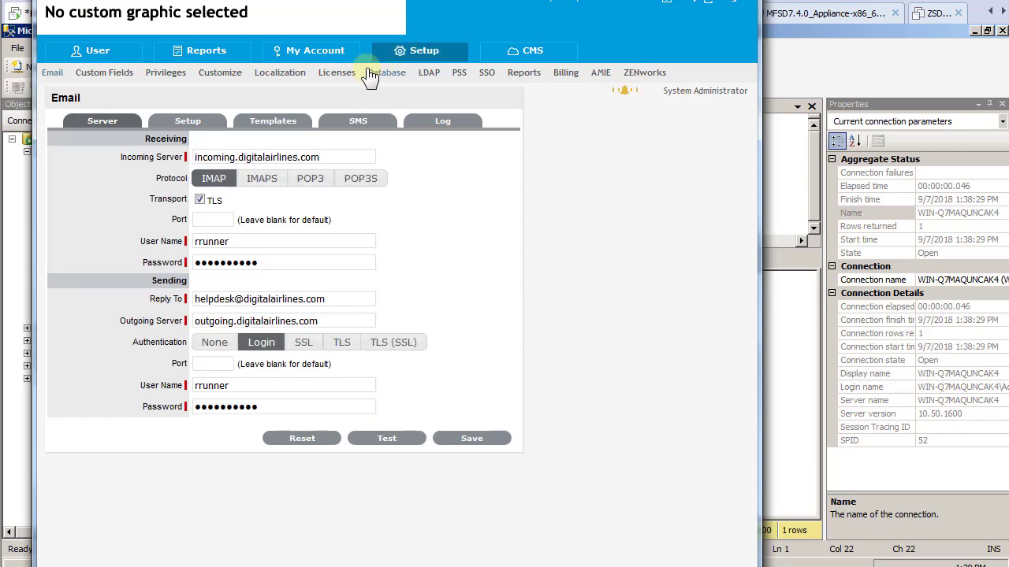
left_click(219, 74)
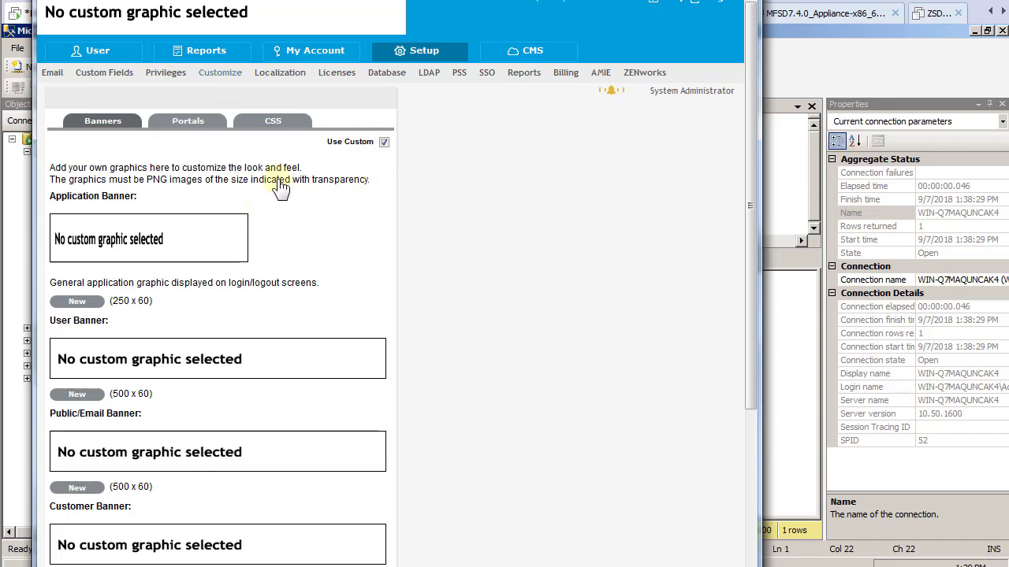
left_click(622, 53)
left_click(720, 5)
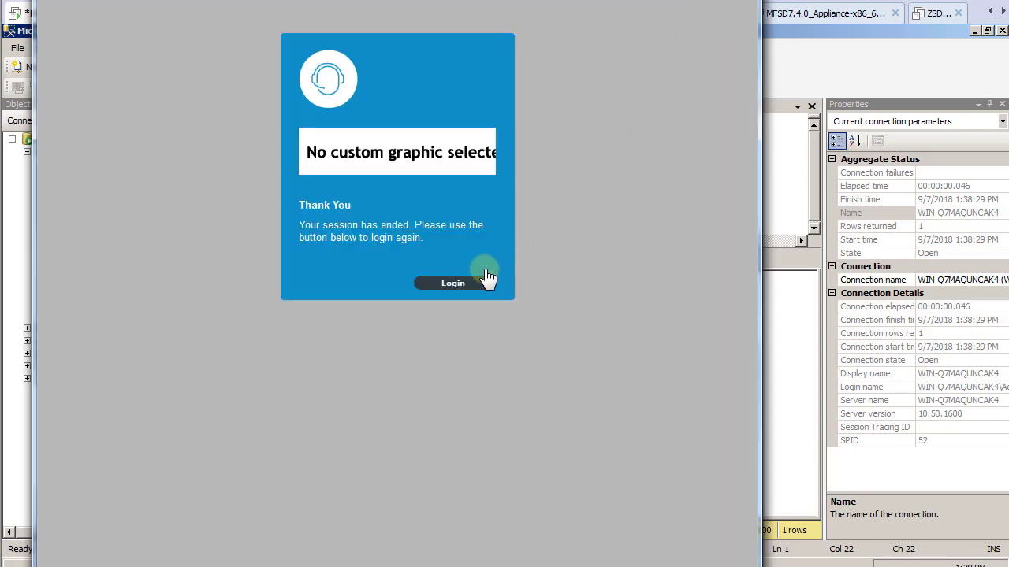
Switch to the MFSD7.2.0_Appliance virtual machine's console
left_click(451, 284)
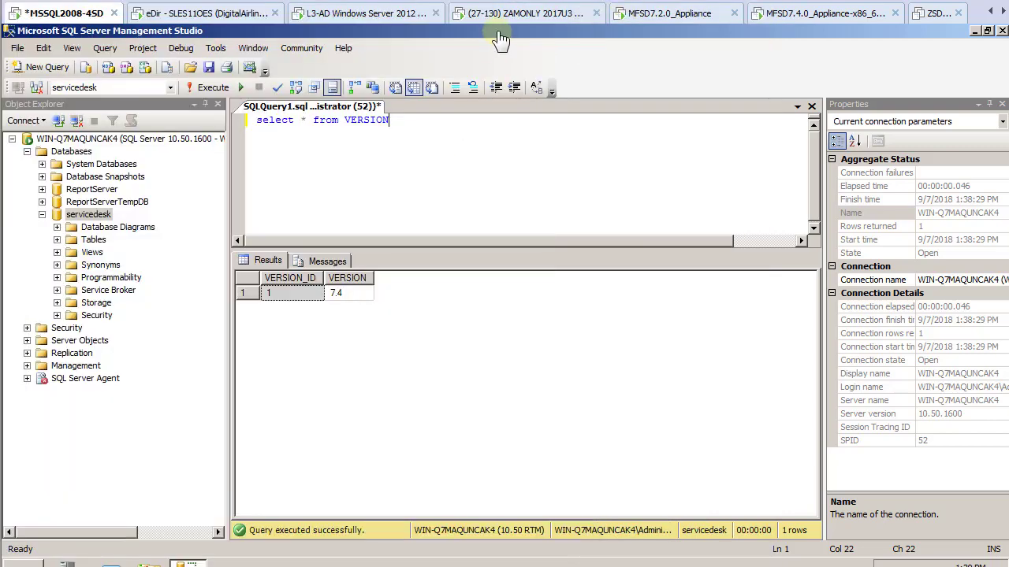
left_click(1000, 9)
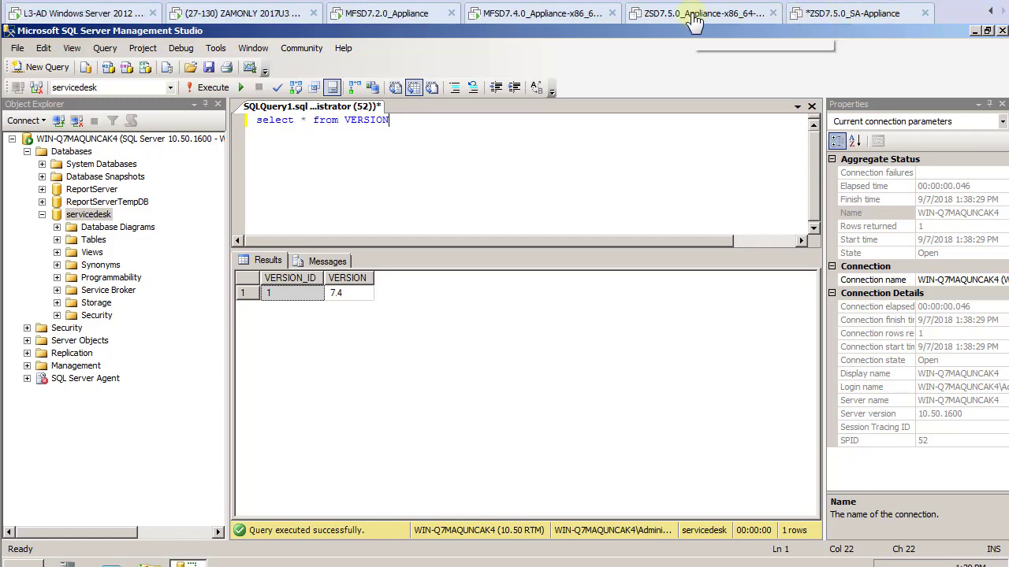
left_click(393, 16)
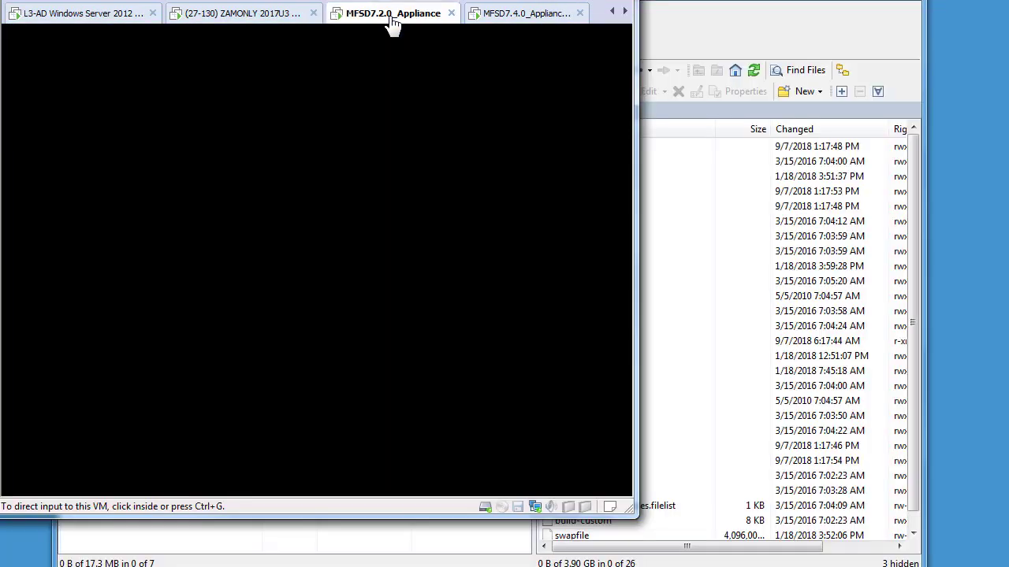
left_click(333, 191)
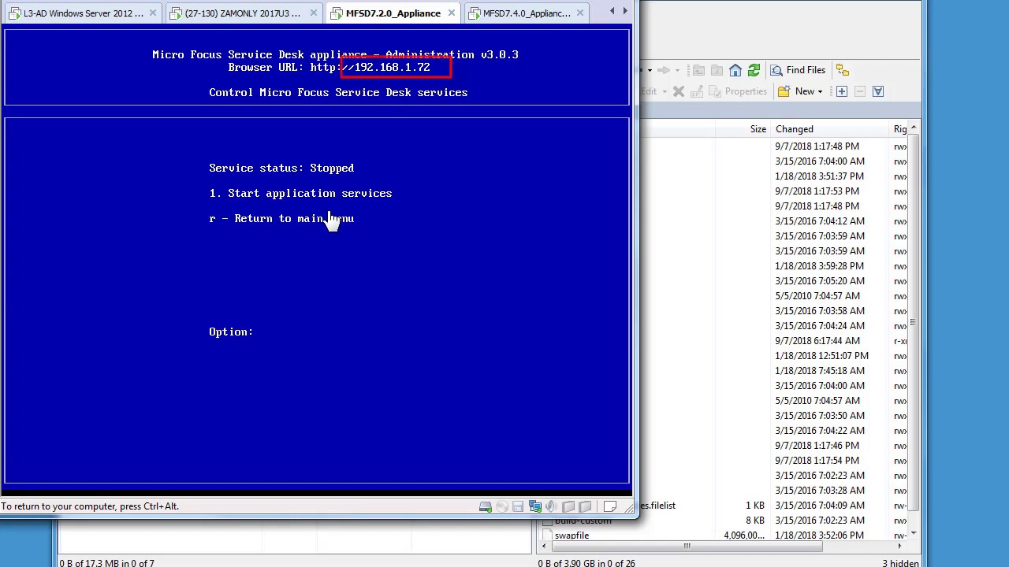
Return to the main menu and shut down via Appliance > Shutdown or restart > Shutdown
type("r")
key("Return")
type("r")
key("Return")
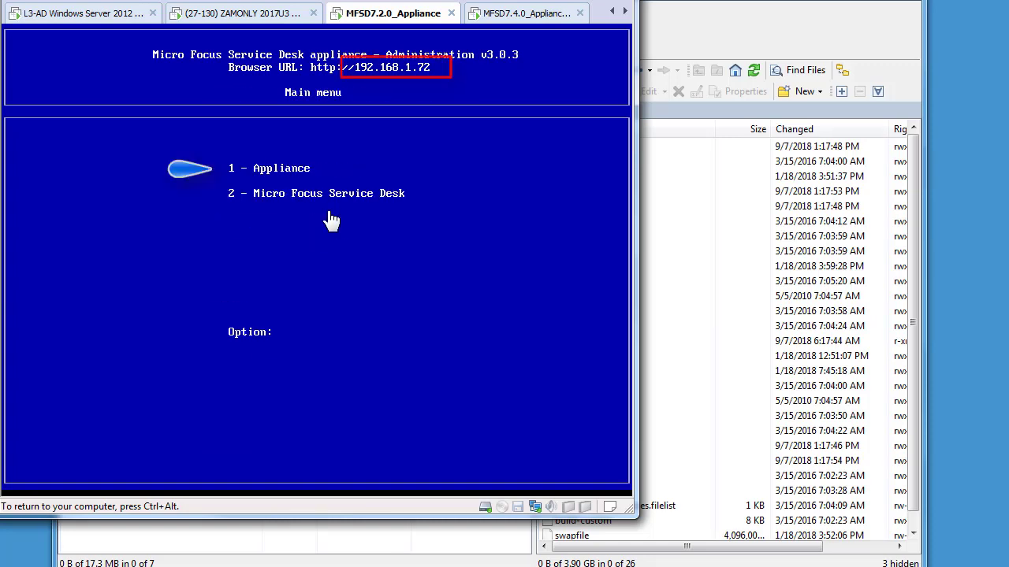
type("1")
key("Return")
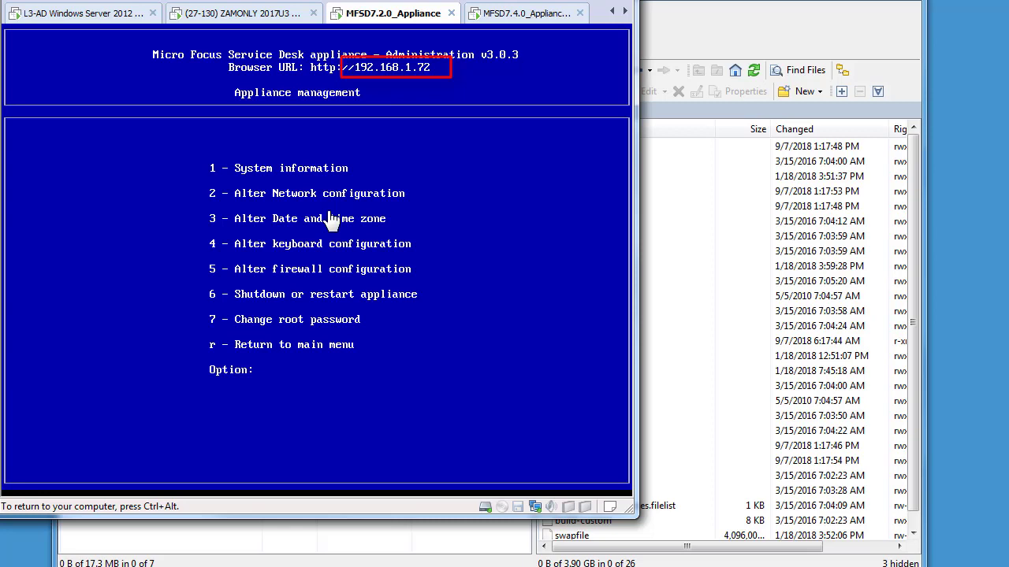
type("6")
key("Return")
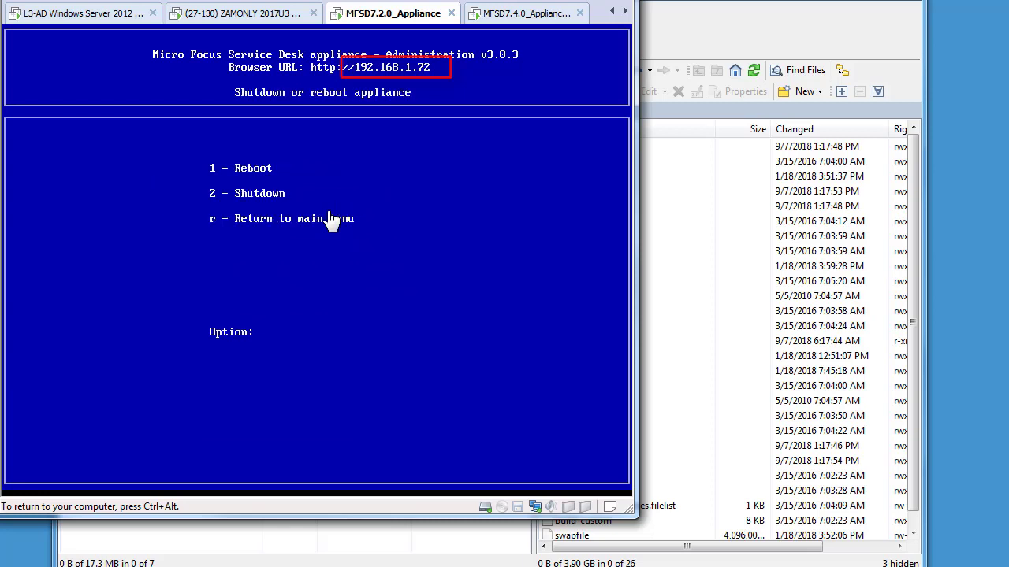
type("2")
key("Return")
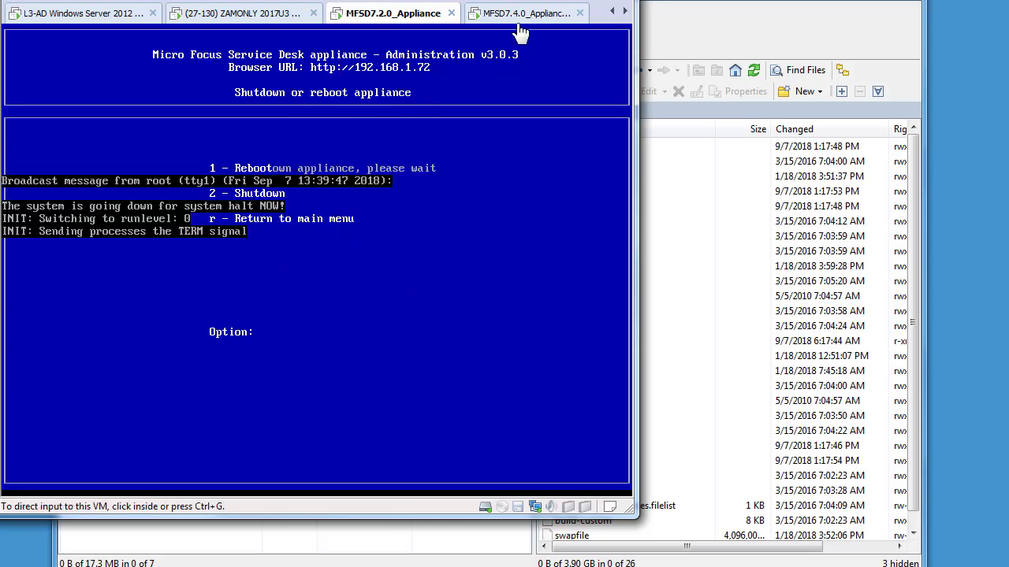
Enter the MFSD7.4.0 appliance console's Service Desk menu and authenticate with the root password
left_click(521, 13)
left_click(406, 216)
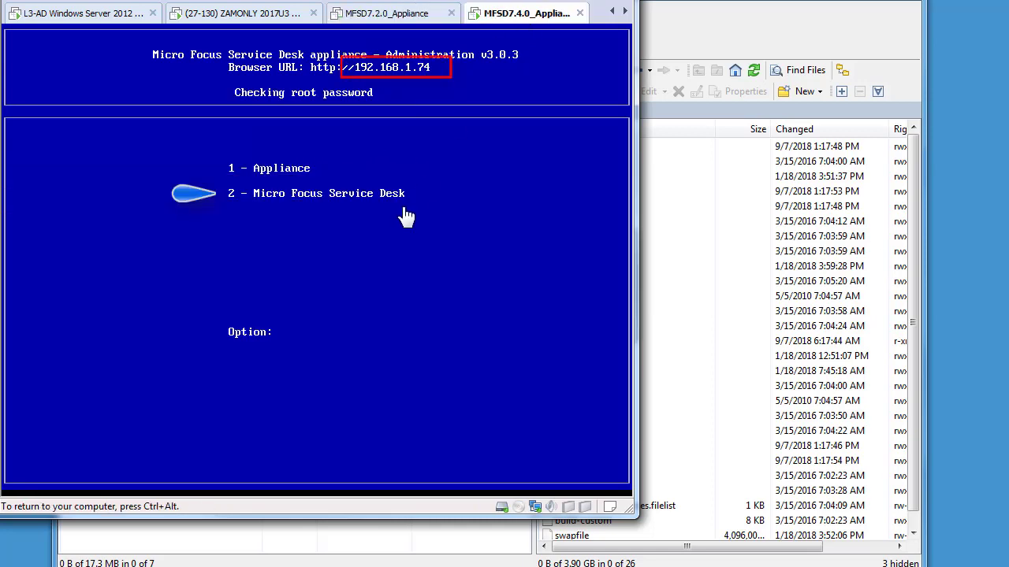
type("1")
key("Return")
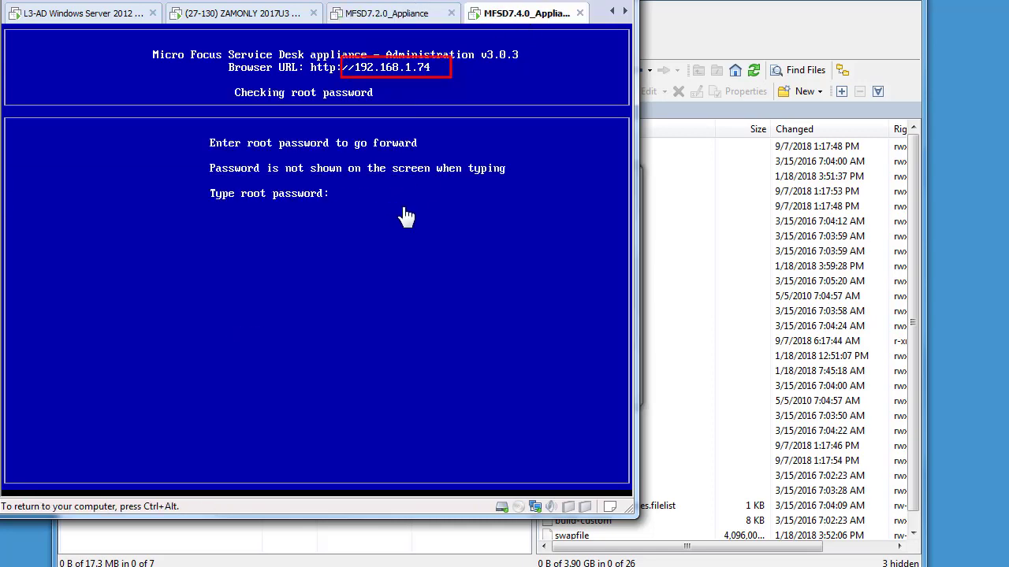
key("Return")
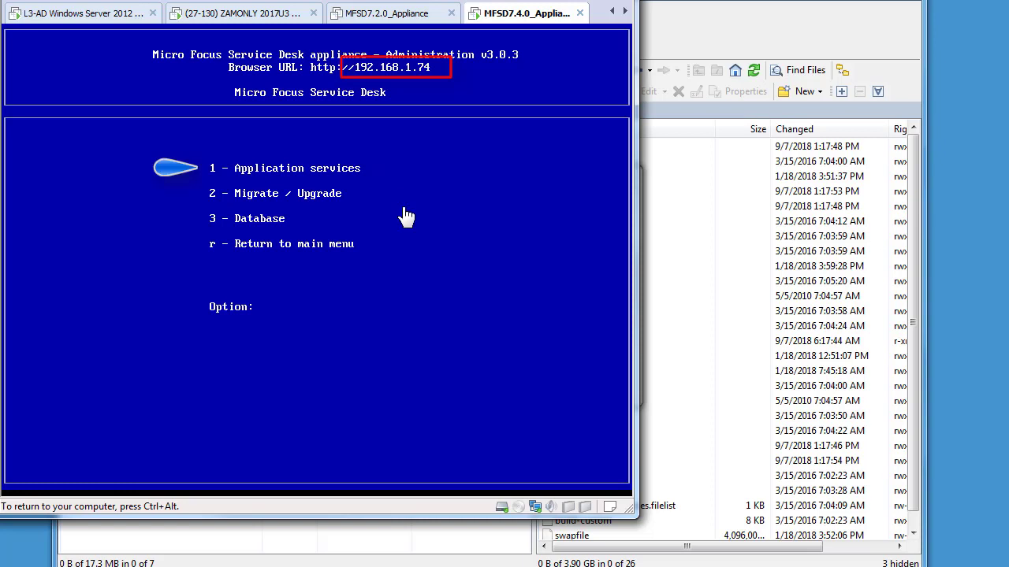
Stop the Service Desk application services and dismiss the completion message
type("1")
key("Return")
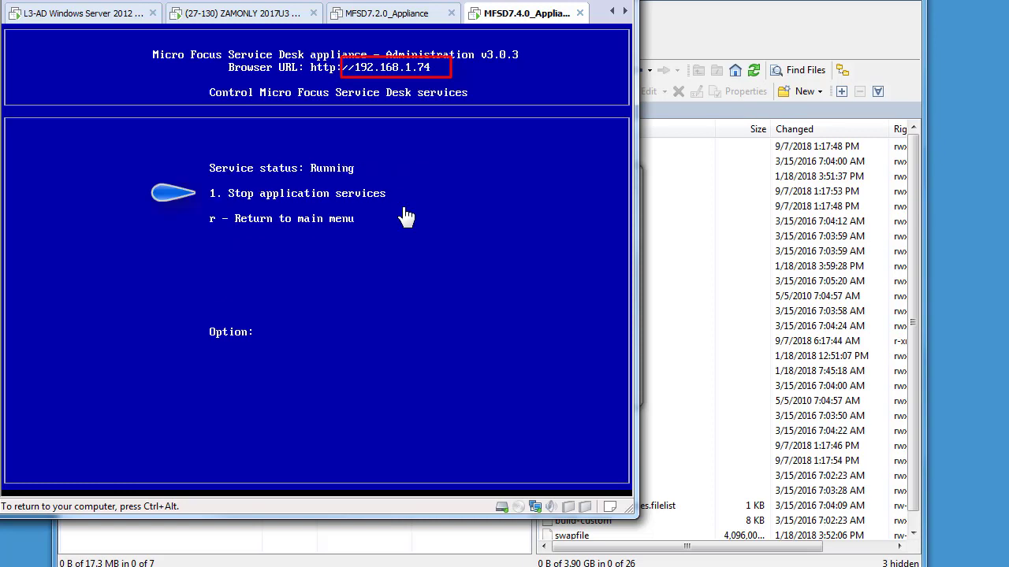
type("1")
key("Return")
key("ctrl+alt")
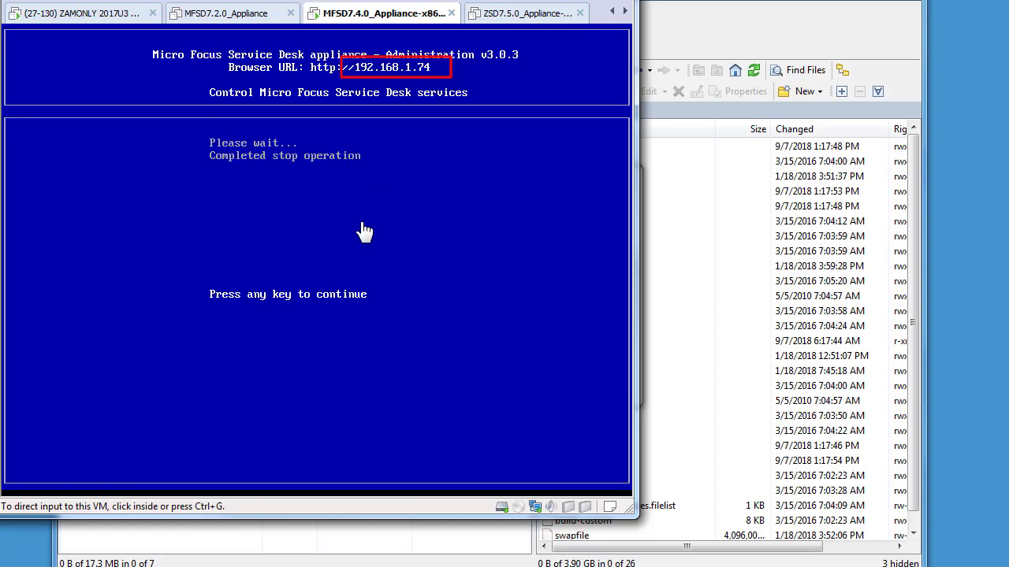
left_click(364, 231)
key("Return")
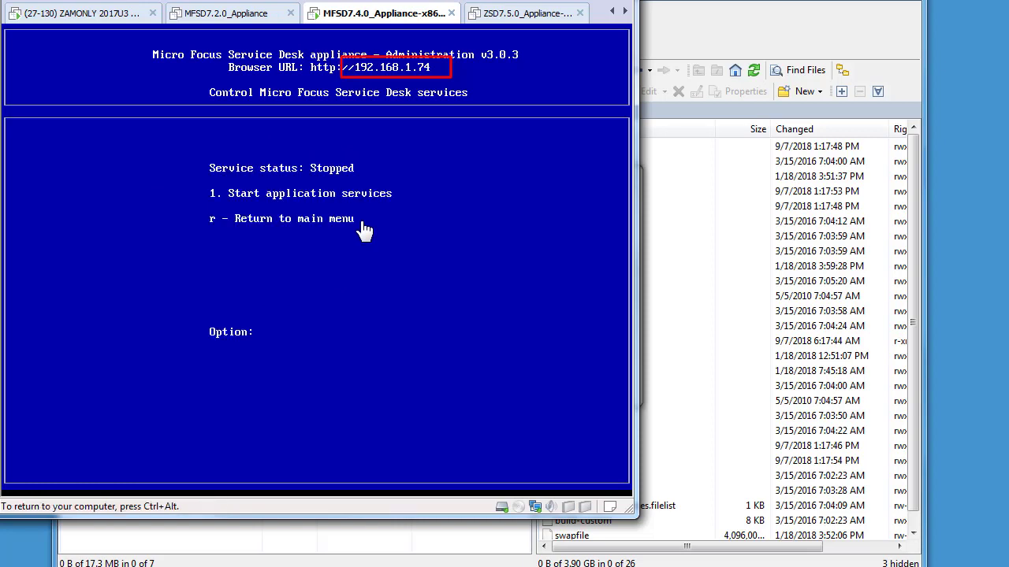
key("ctrl+alt")
Add a hard disk to the ZSD7.5.0 VM settings, choosing to create a new virtual disk
left_click(528, 12)
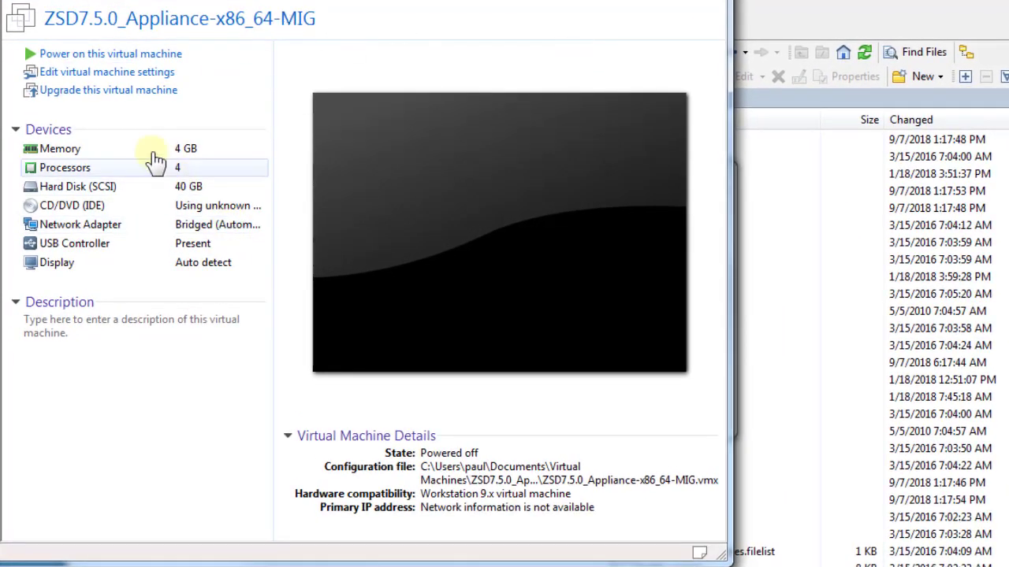
left_click(90, 73)
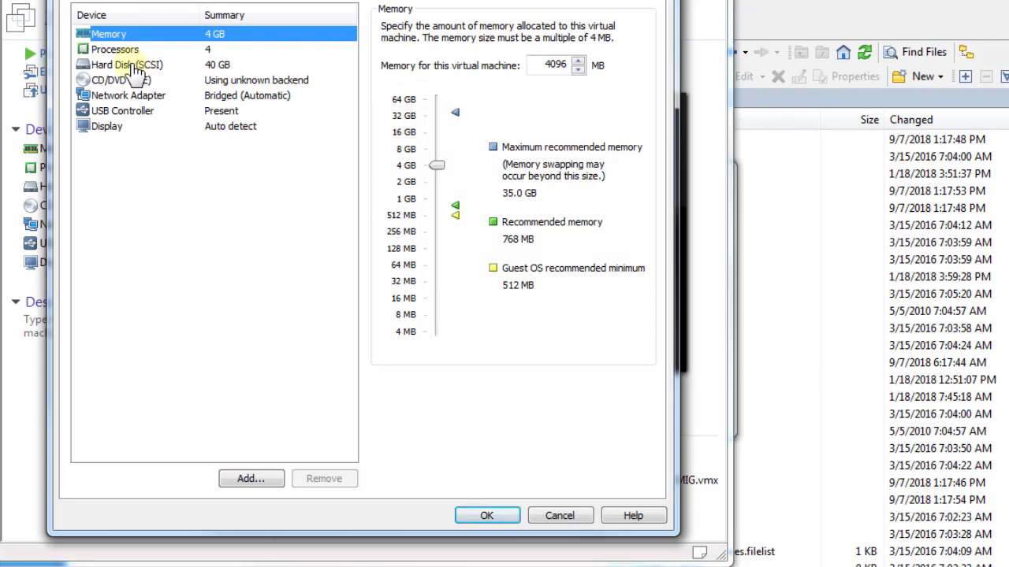
left_click(130, 65)
left_click(248, 479)
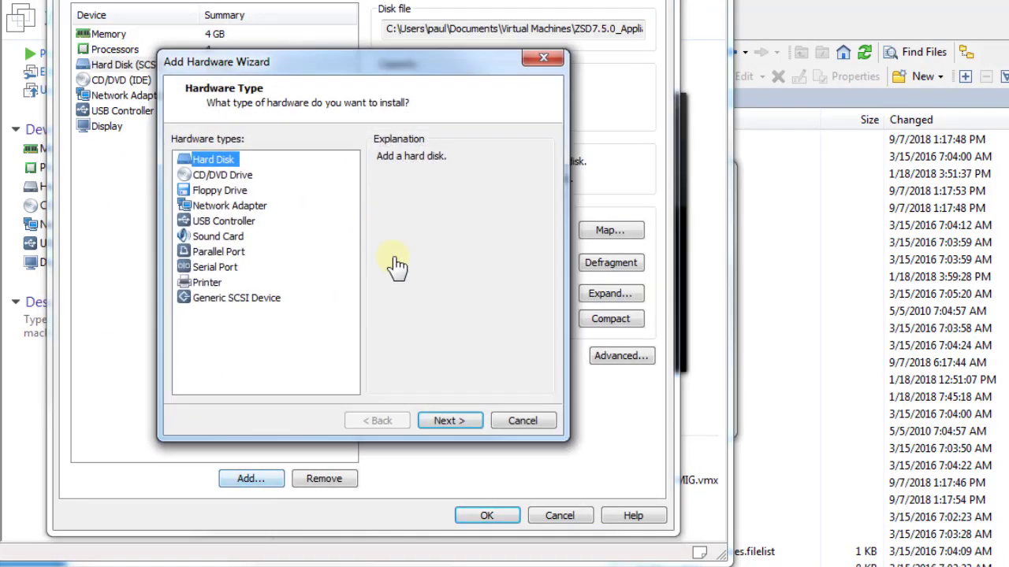
left_click(443, 424)
left_click(443, 424)
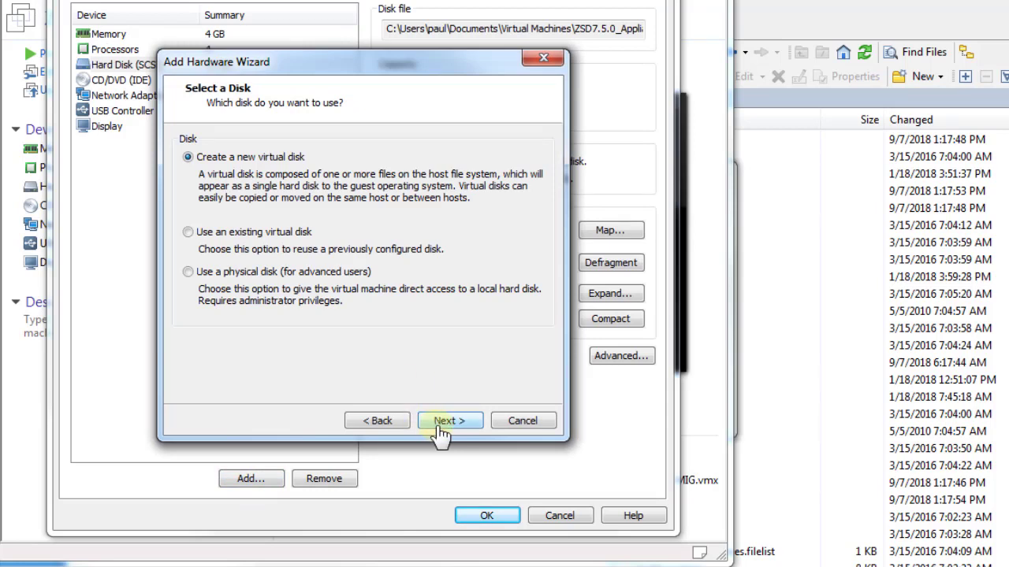
left_click(441, 426)
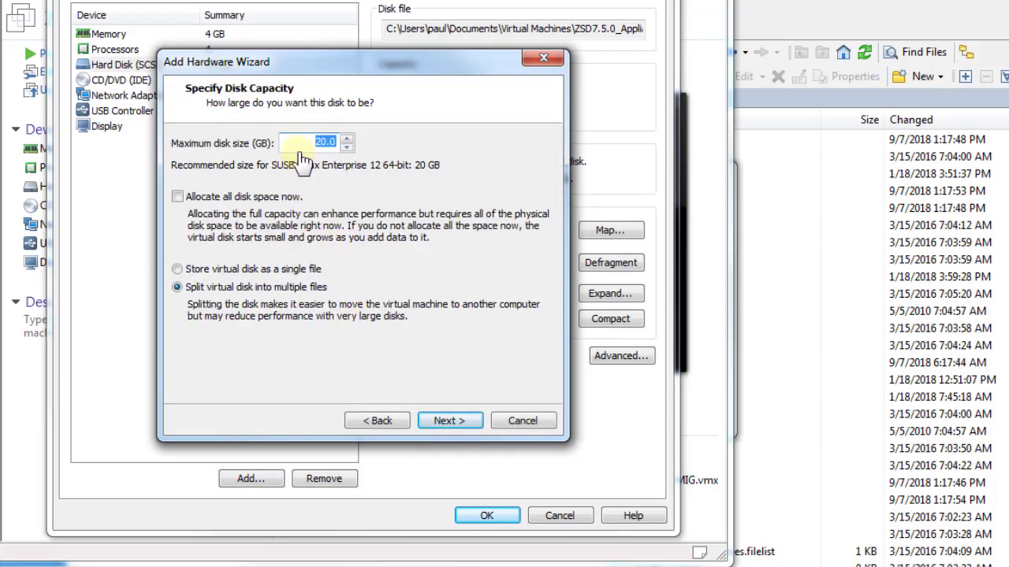
Make the new disk 40 GB, stored as single file VAStorage.vmdk, and save the settings
type("40")
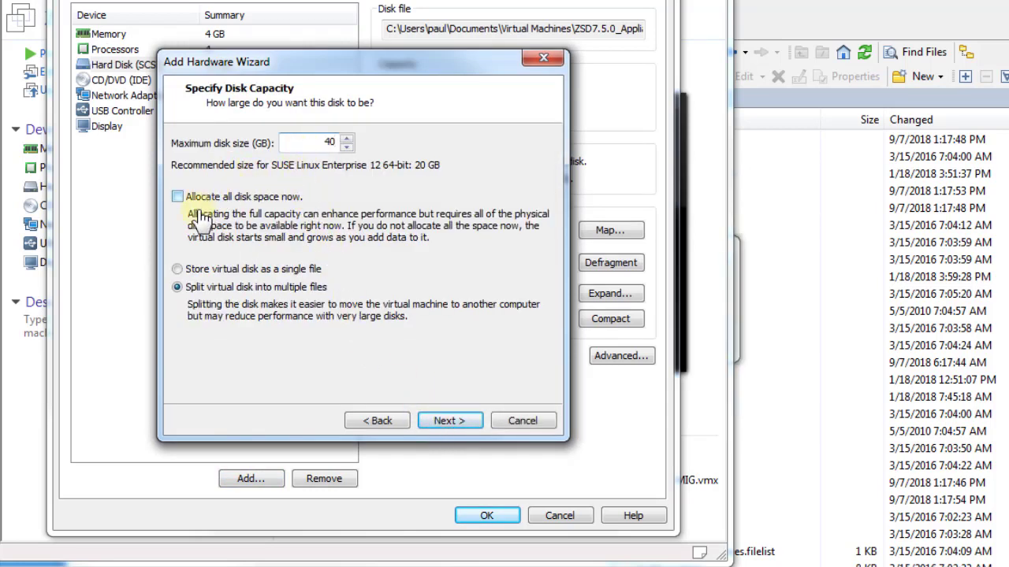
left_click(178, 269)
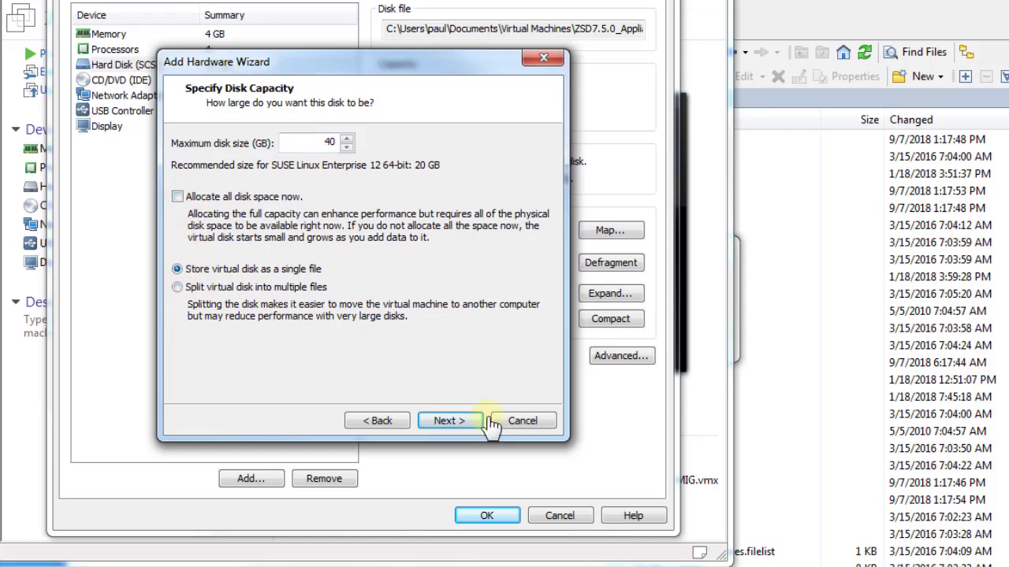
left_click(449, 421)
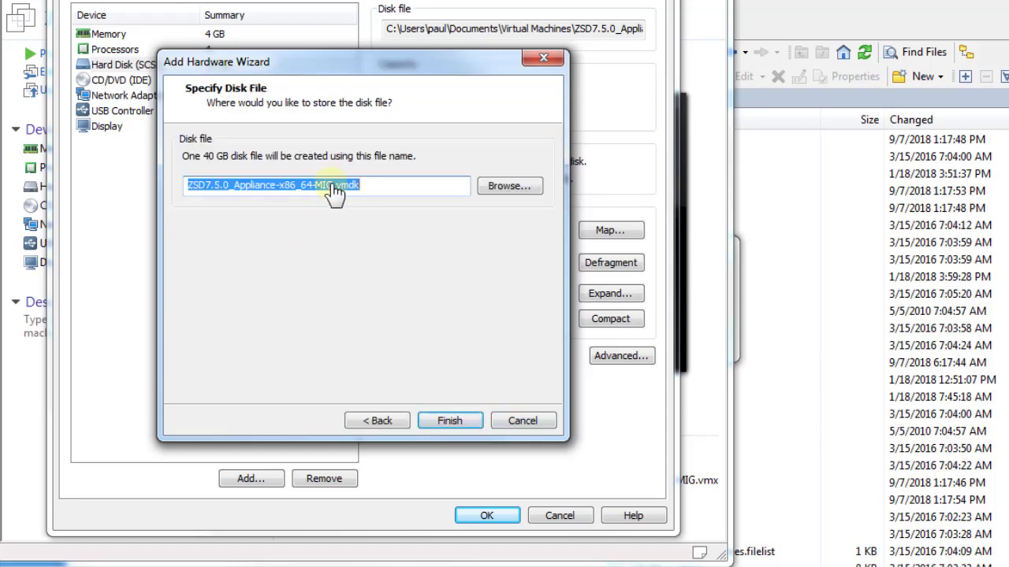
left_click_drag(335, 192, 196, 198)
type("VAS")
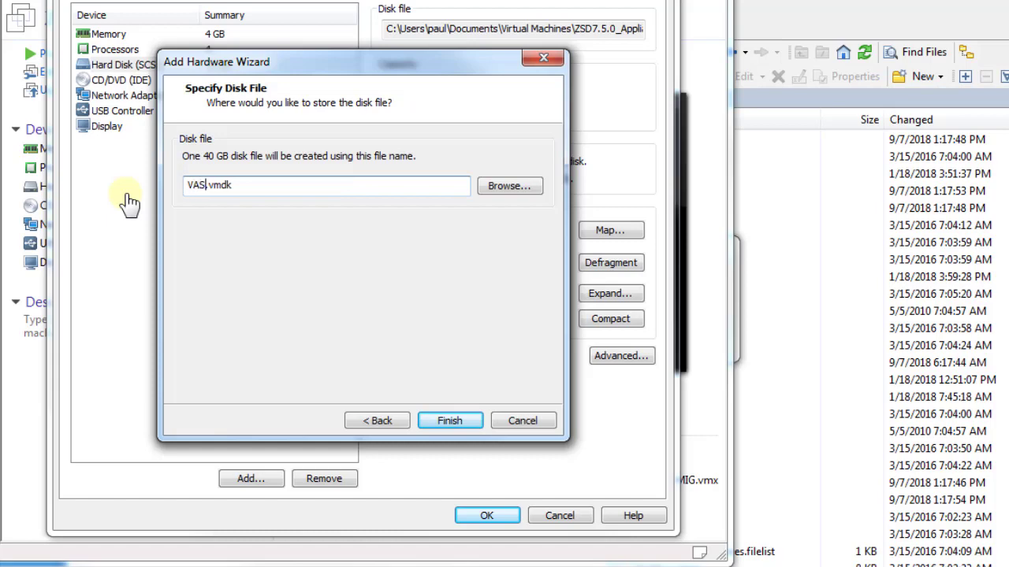
type("torage")
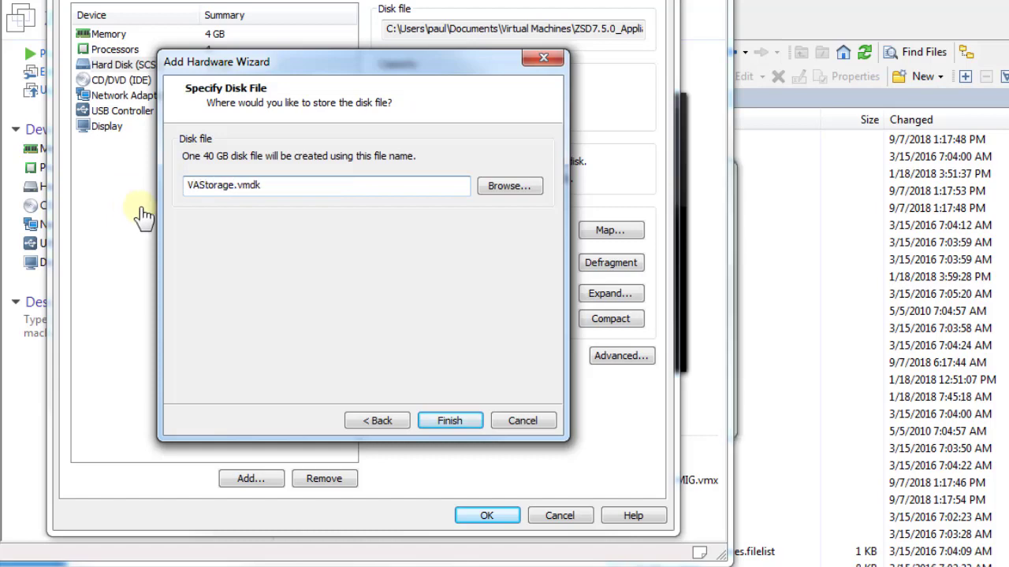
left_click(446, 423)
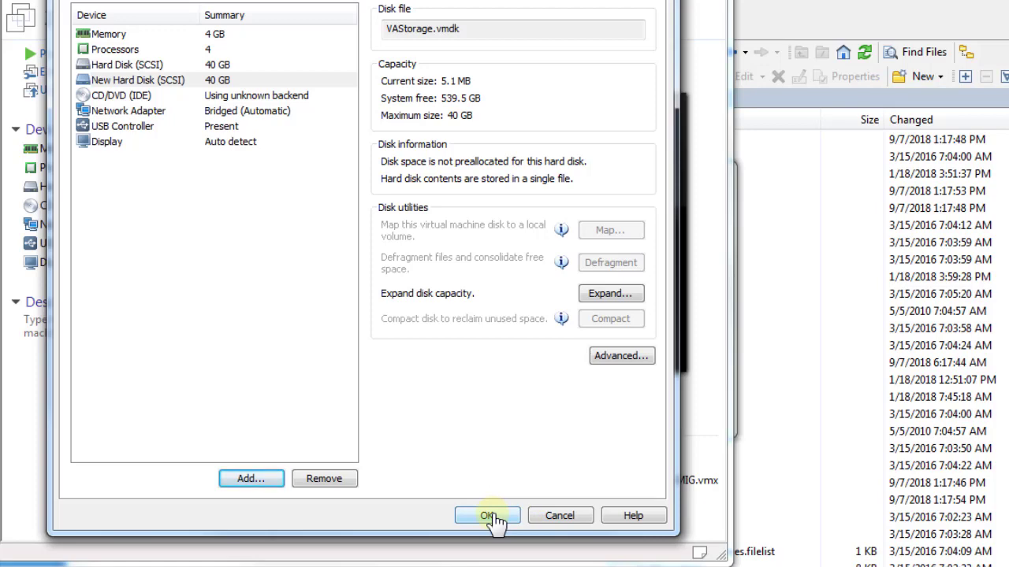
left_click(488, 516)
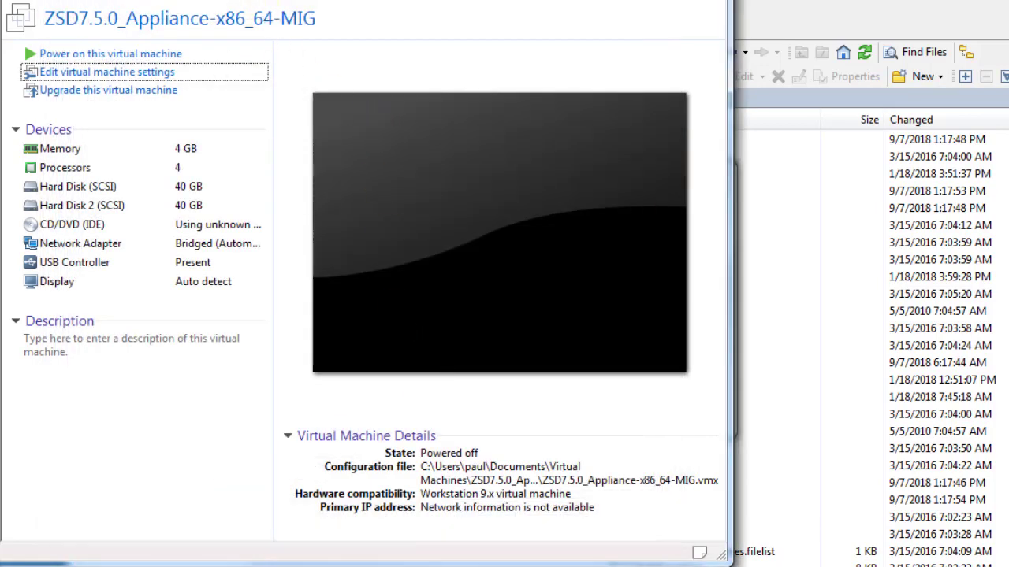
Power on the ZSD7.5.0 appliance, boot the ZSD_7.5.0 GRUB entry, and start its configuration wizard
left_click(360, 265)
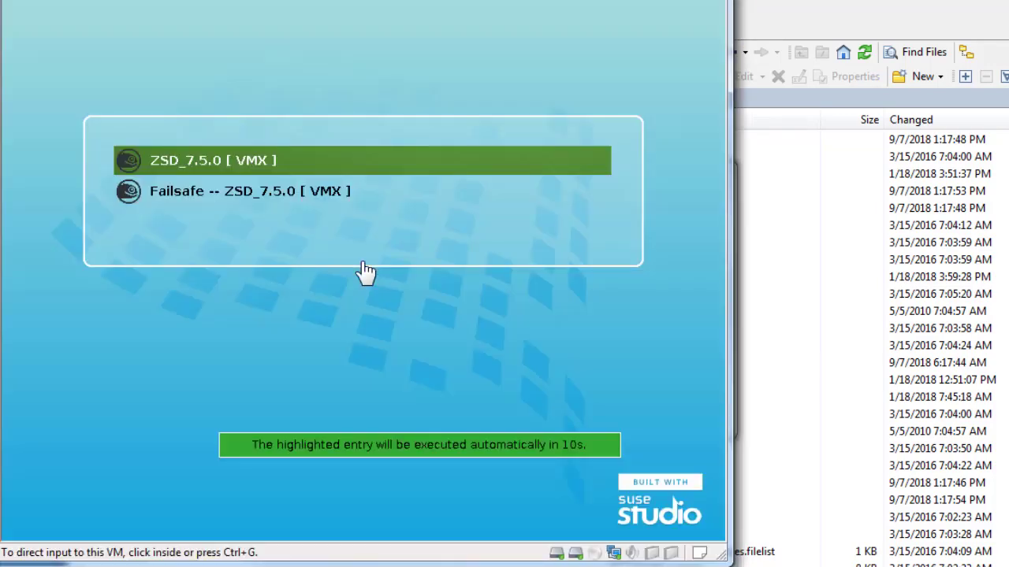
left_click(367, 272)
key("Return")
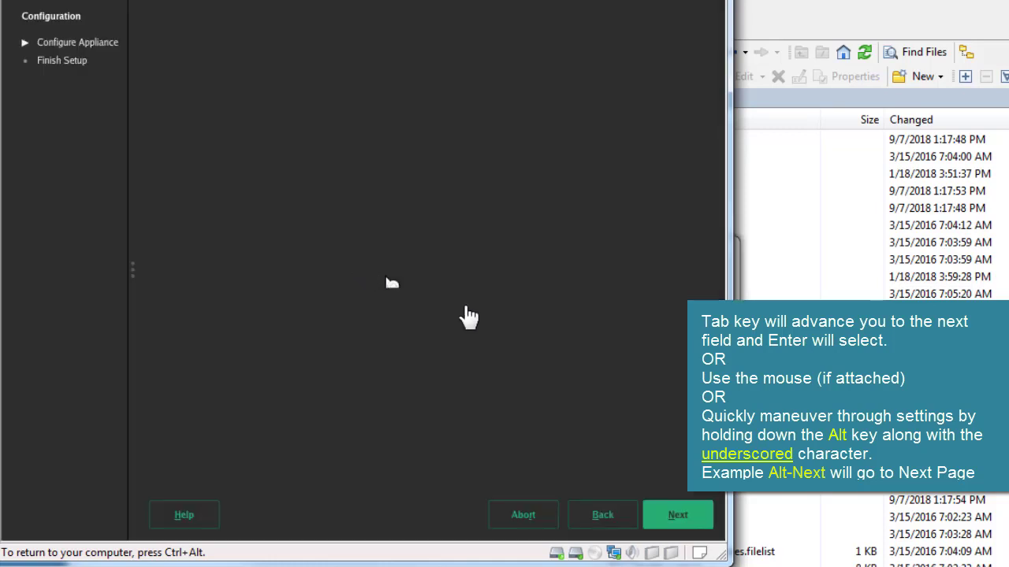
left_click(678, 516)
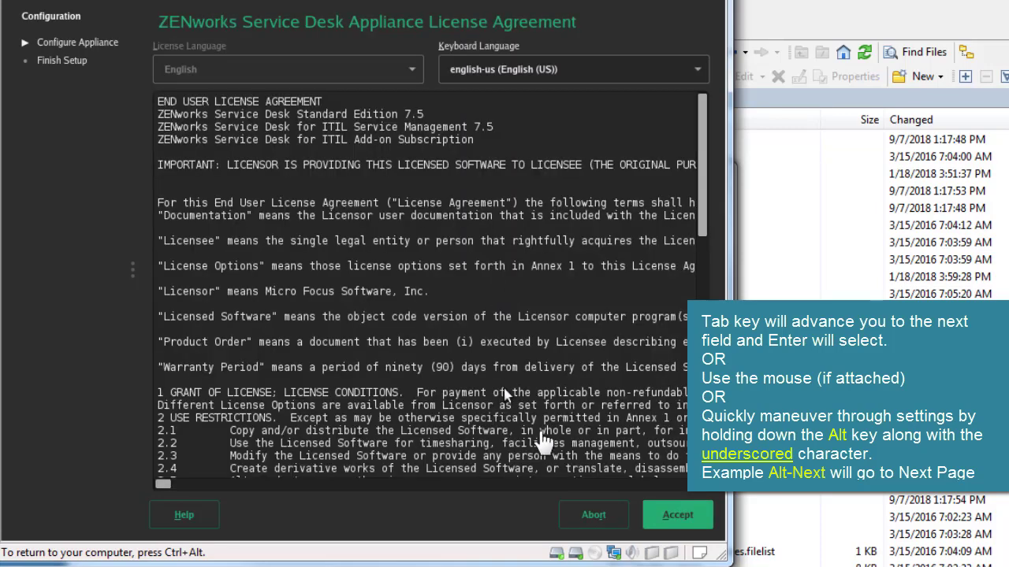
Accept the licence agreement, then enter and confirm the root and sdadmin passwords
left_click(678, 520)
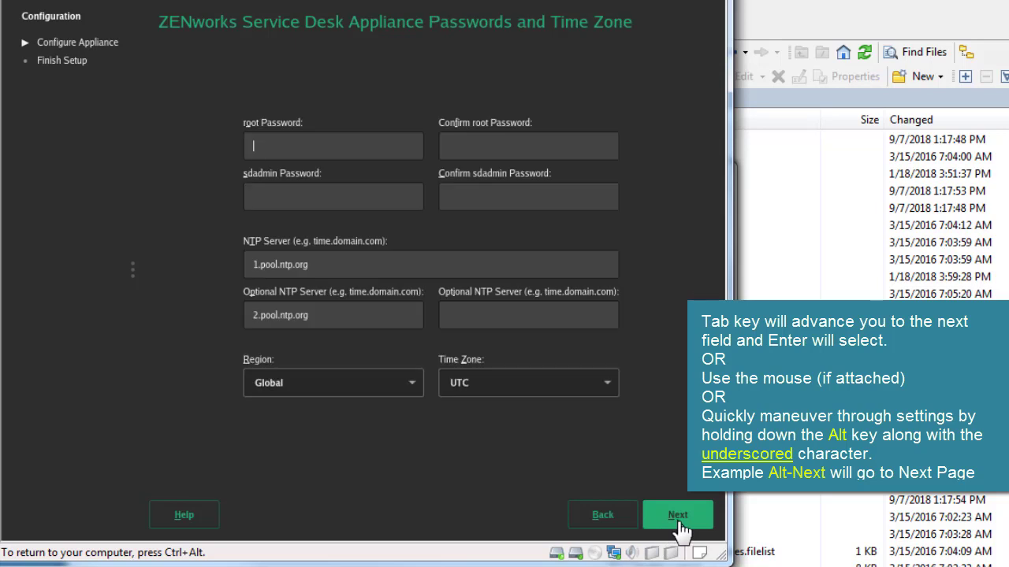
type("******")
key("Tab")
type("******")
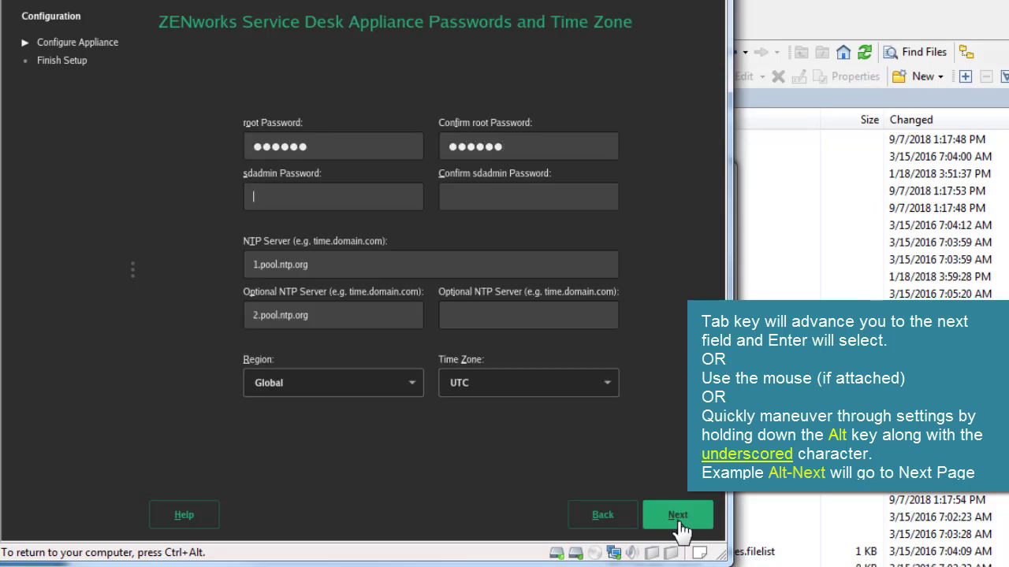
type("******")
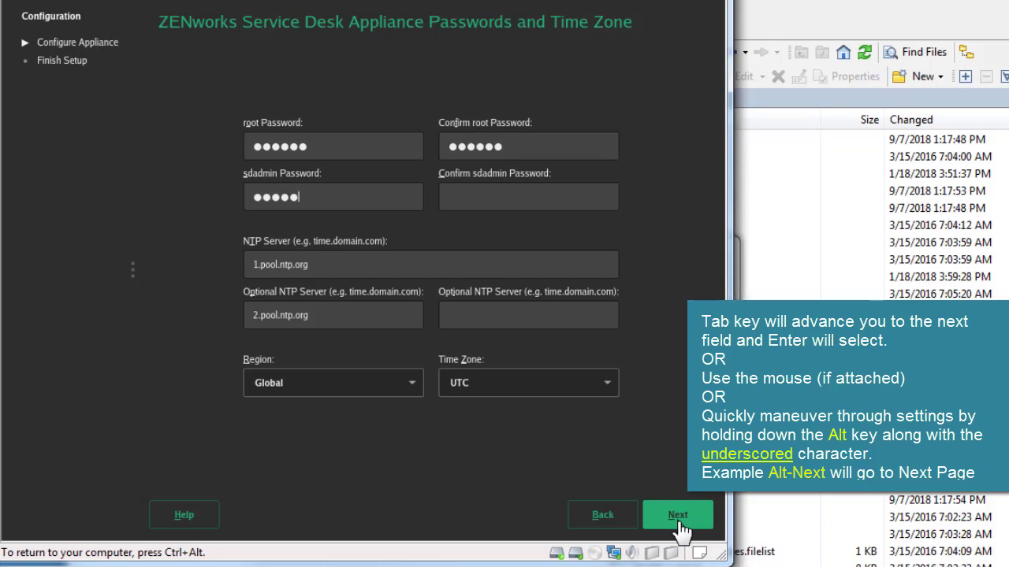
key("Tab")
type("******")
Set the time zone to USA, Mountain (Denver), and continue
left_click(413, 385)
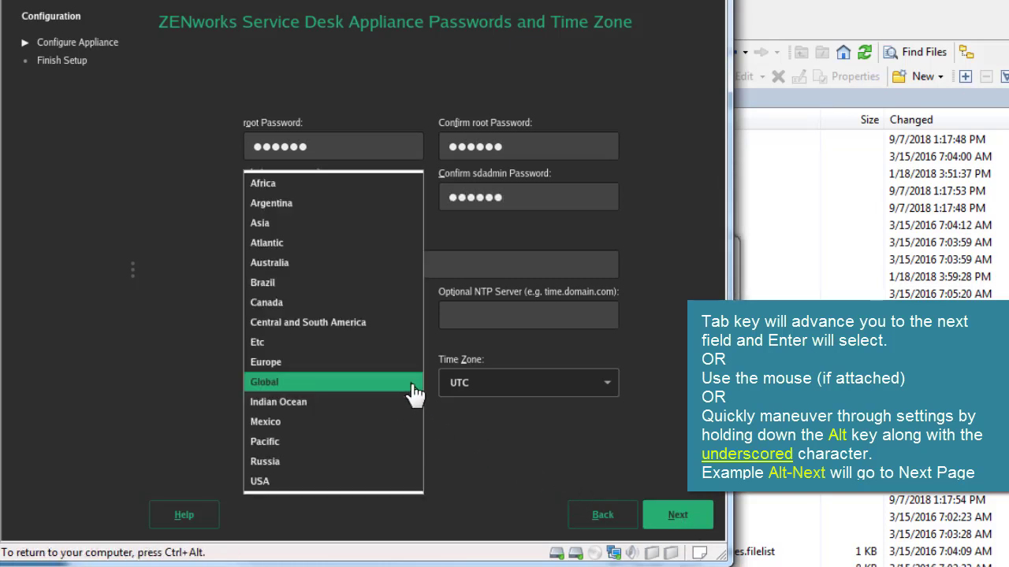
left_click(393, 419)
left_click(505, 394)
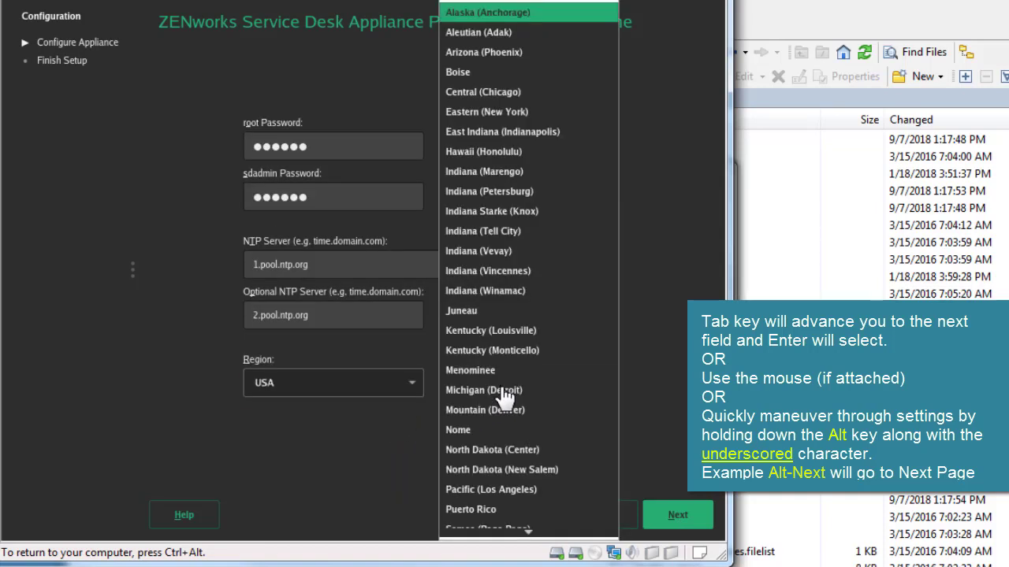
left_click(501, 412)
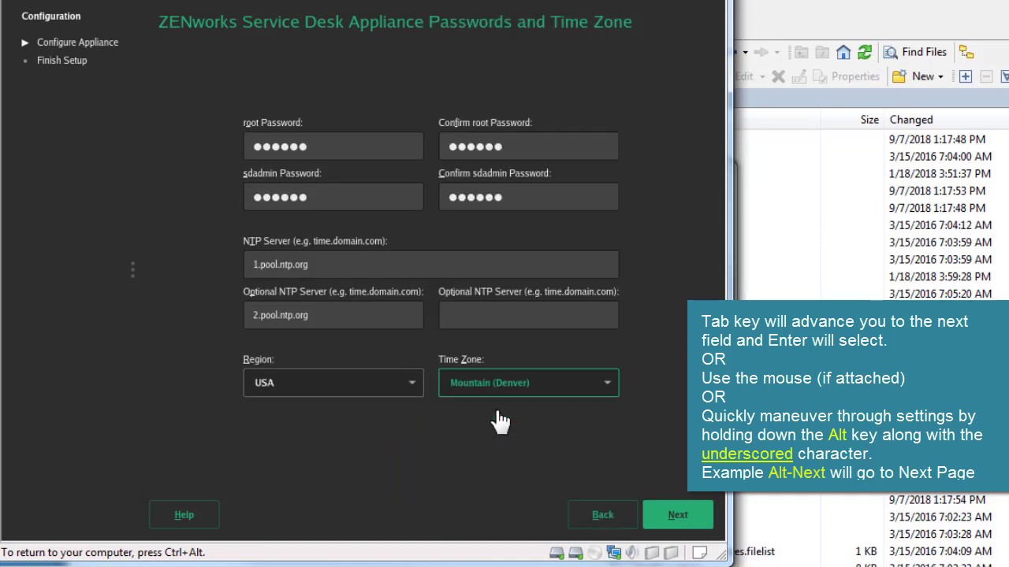
left_click(694, 524)
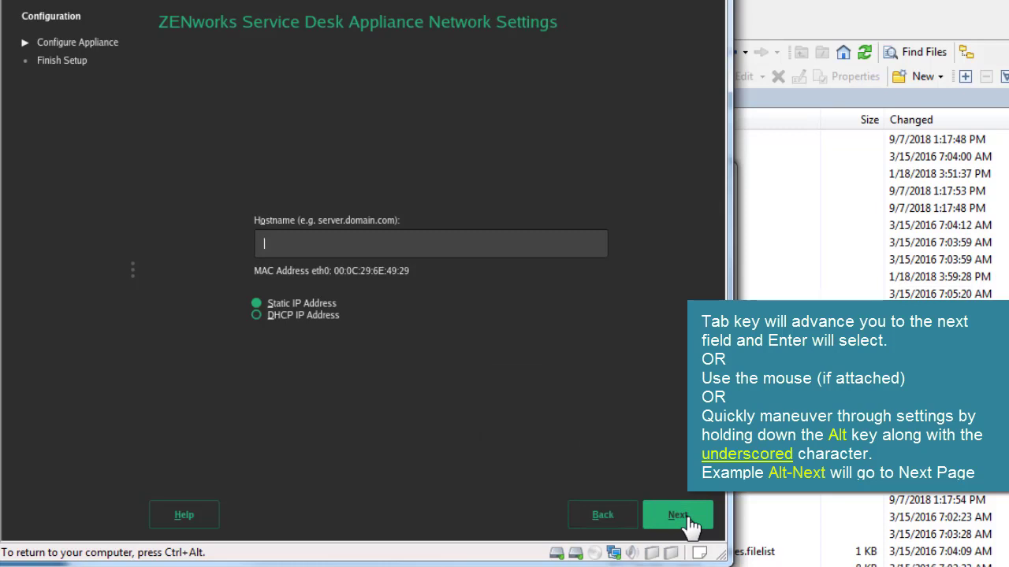
Set the appliance hostname to servicedesk.digitalairlines.com
type("servic")
type("d")
type("e")
type("ak")
key("BackSpace")
key("BackSpace")
type("sk.digital")
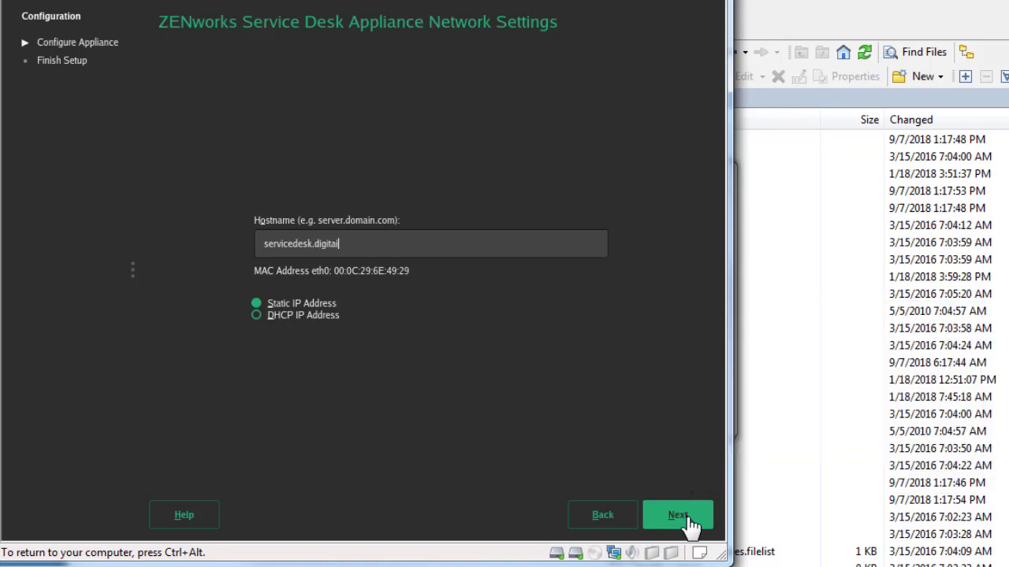
type("airlines.com")
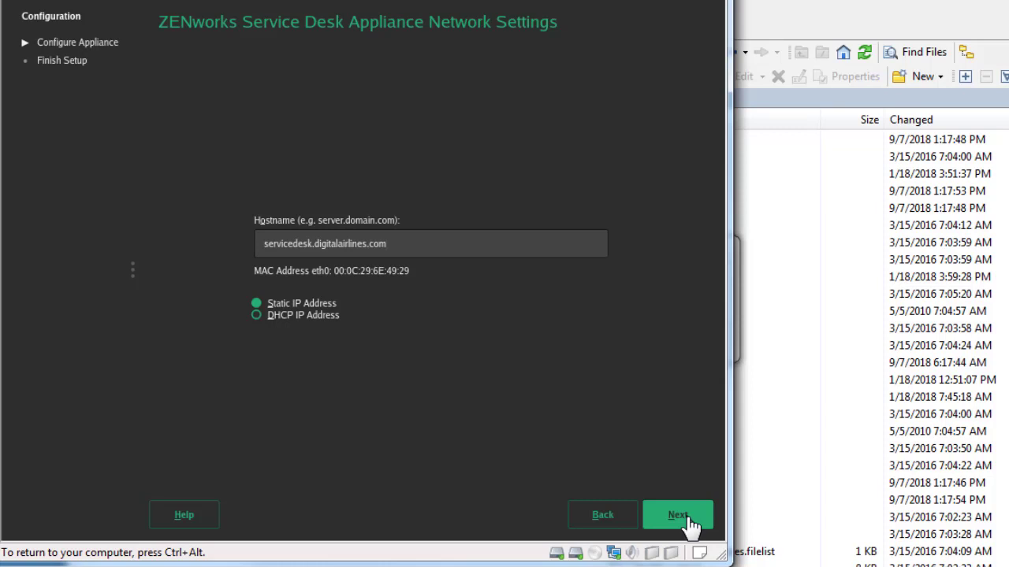
left_click(664, 533)
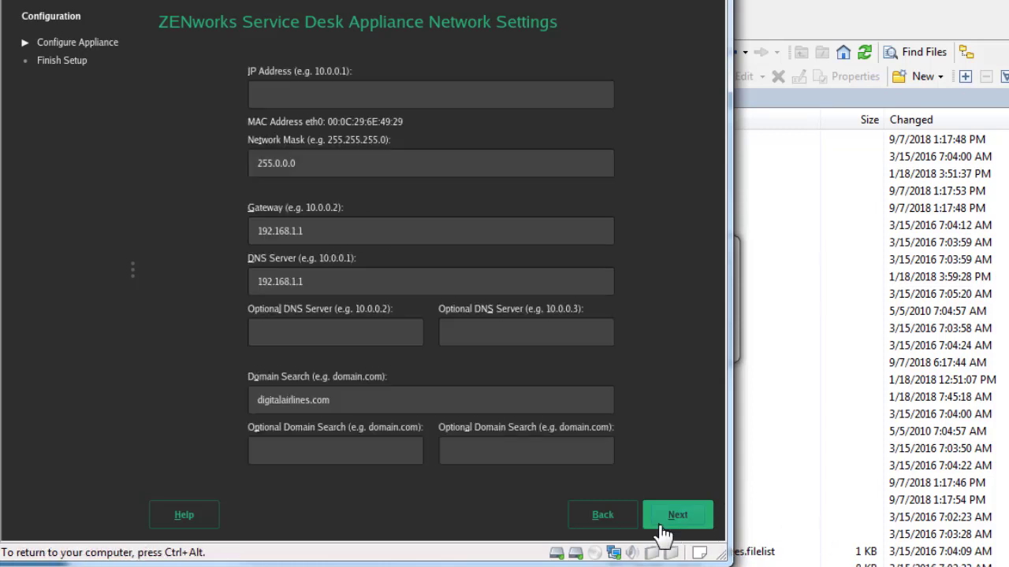
Apply static IP 192.168.1.201, mask 255.255.255.0 and additional DNS server 8.8.8.8
type("192.168.1.201")
left_click_drag(297, 163, 234, 164)
type("255.255.")
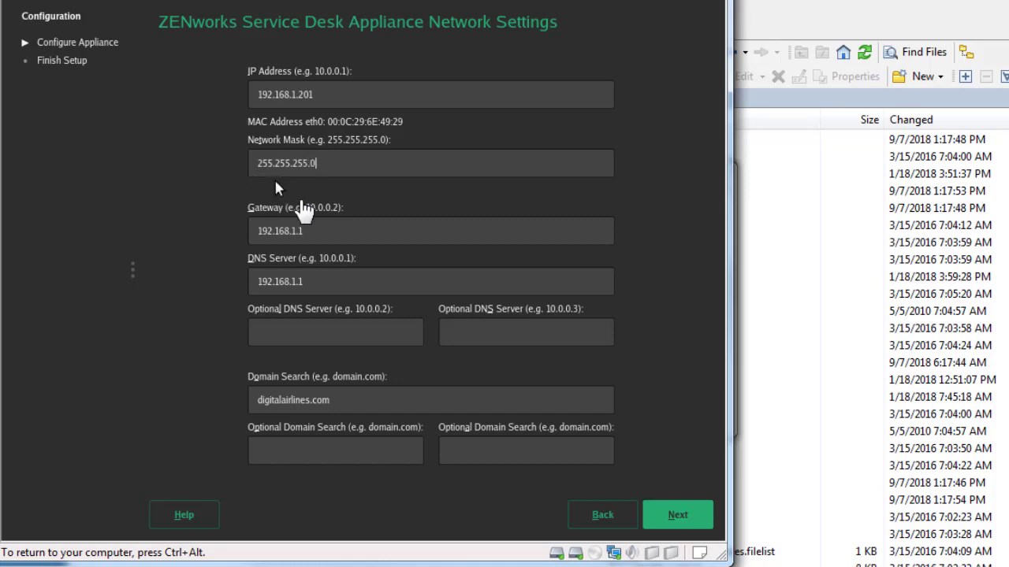
left_click(313, 337)
type("8.8.8.8")
left_click(672, 520)
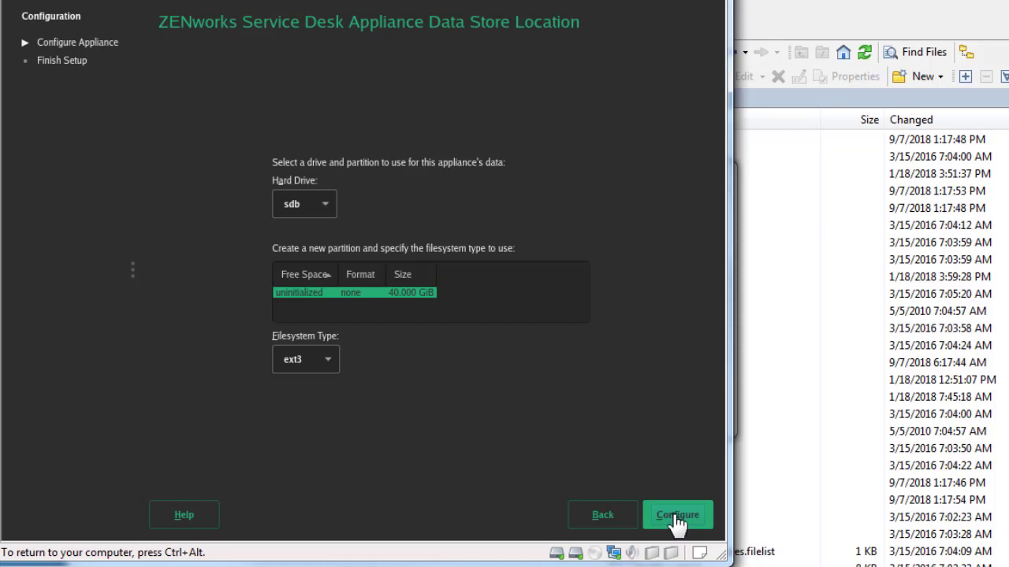
Create the data store on sdb with the ext3 filesystem and release the VM console
left_click(335, 366)
left_click(336, 370)
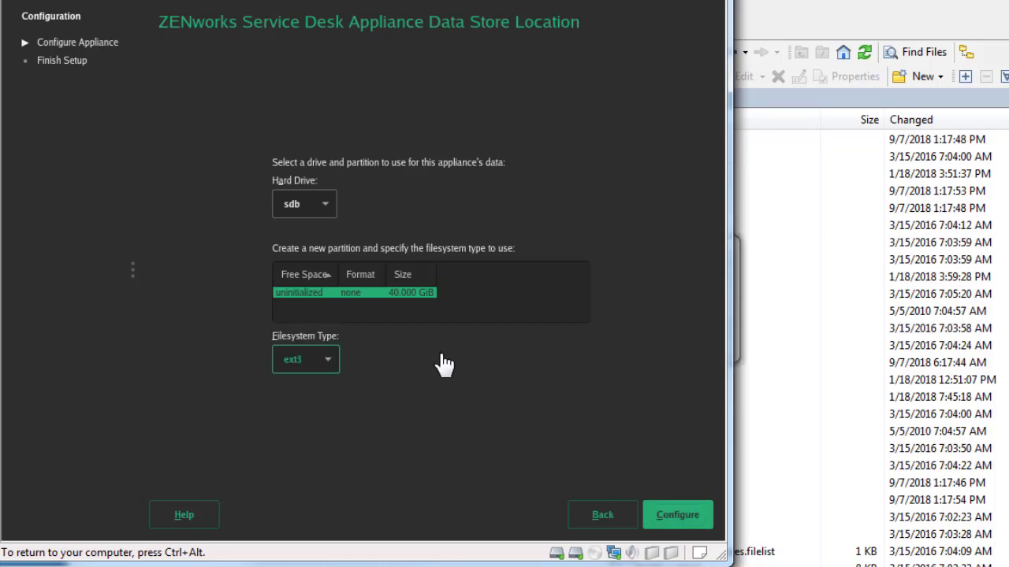
left_click(678, 516)
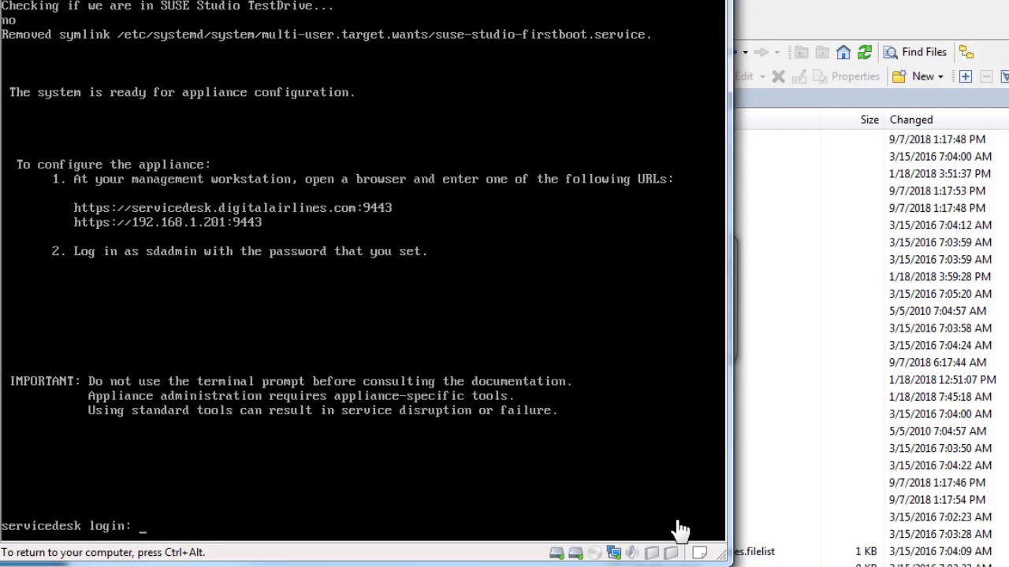
key("ctrl+alt")
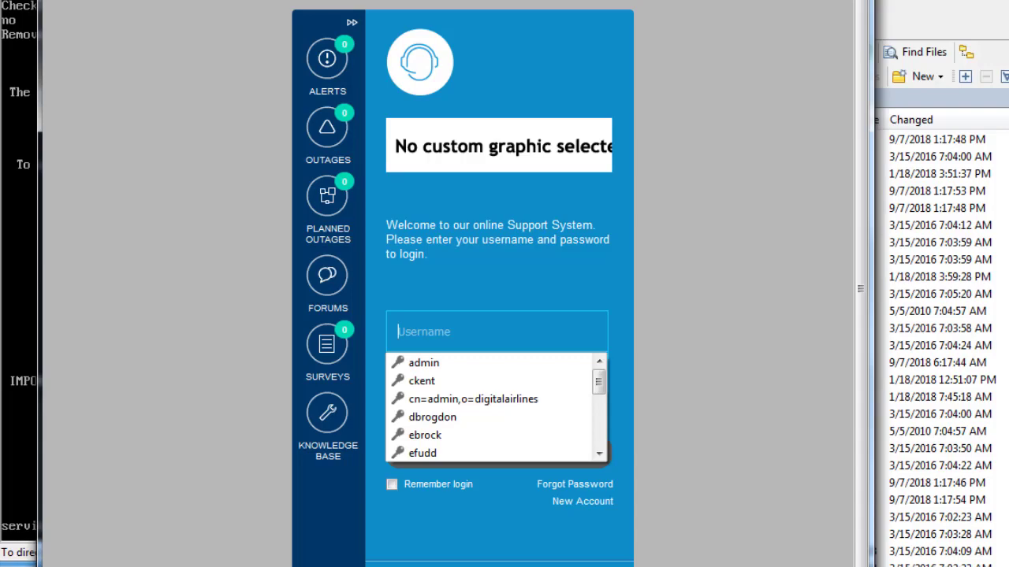
key("Escape")
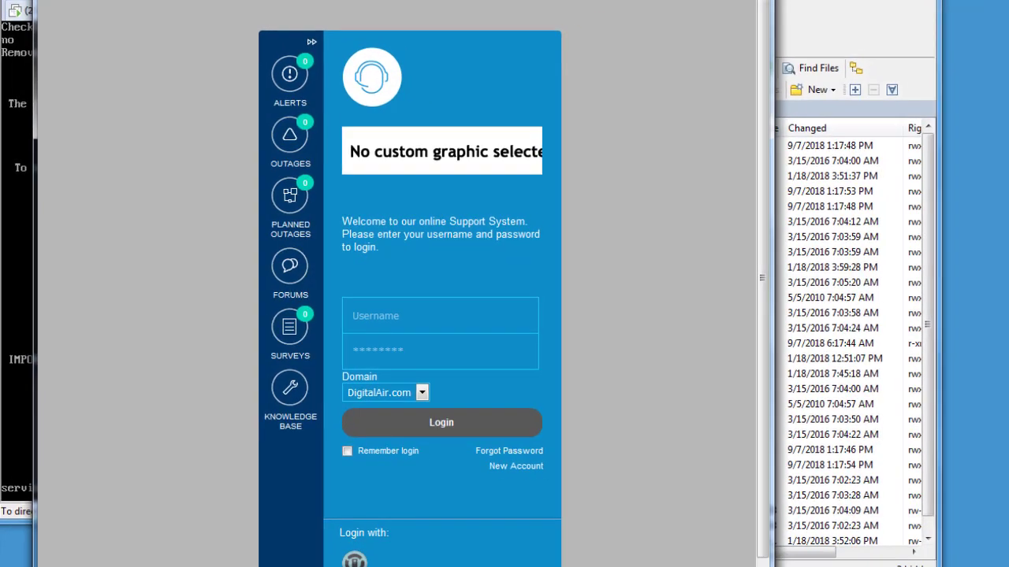
type("https://")
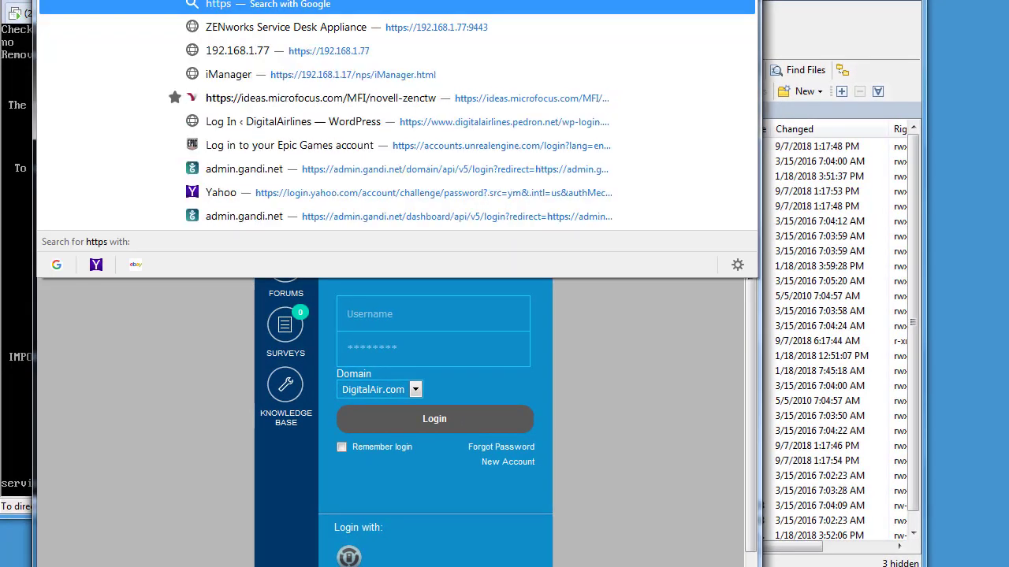
type("192.168..")
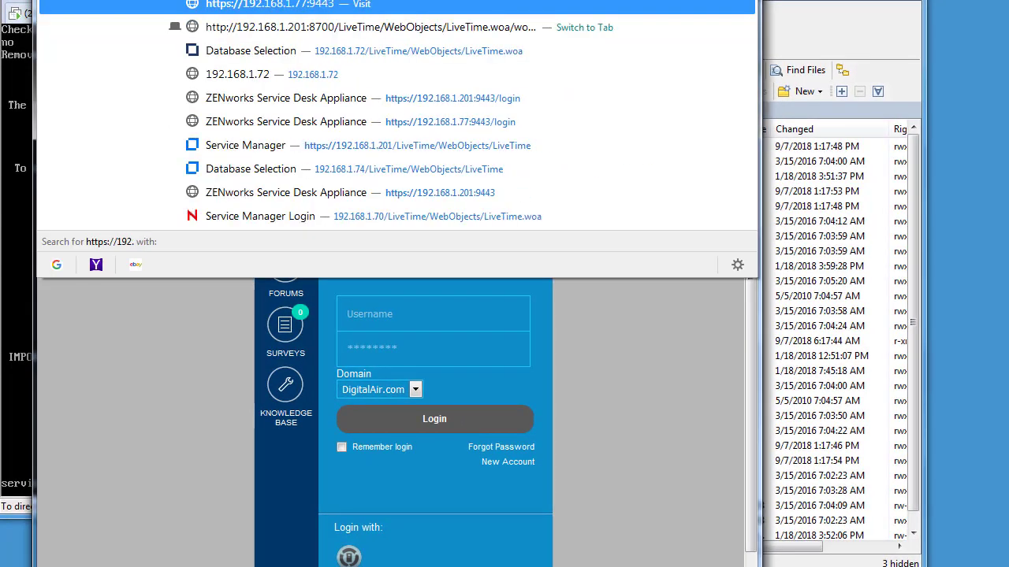
type("1.20")
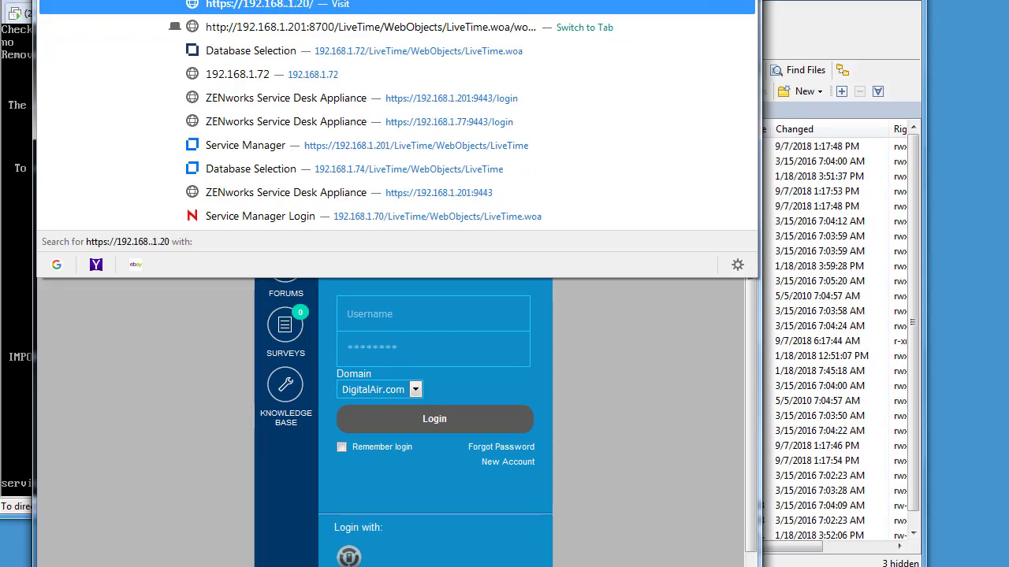
key("BackSpace")
key("BackSpace")
key("BackSpace")
key("BackSpace")
key("BackSpace")
type("1.2")
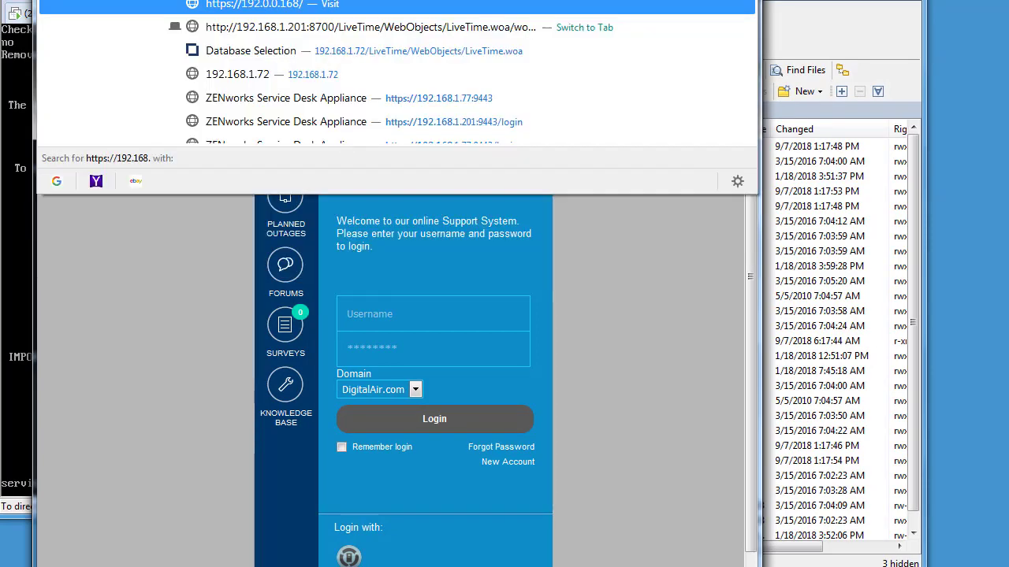
type("01")
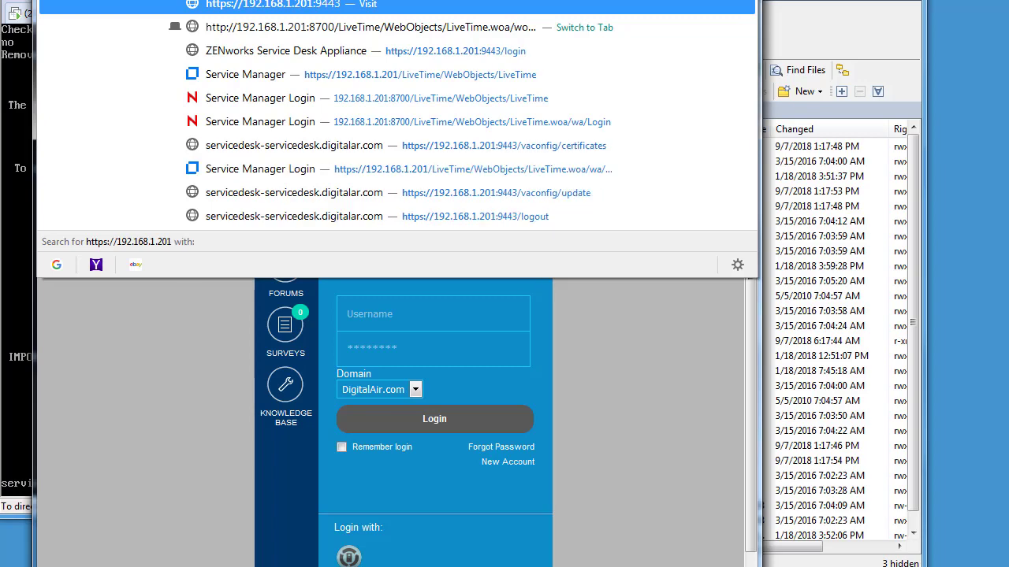
type(":9443")
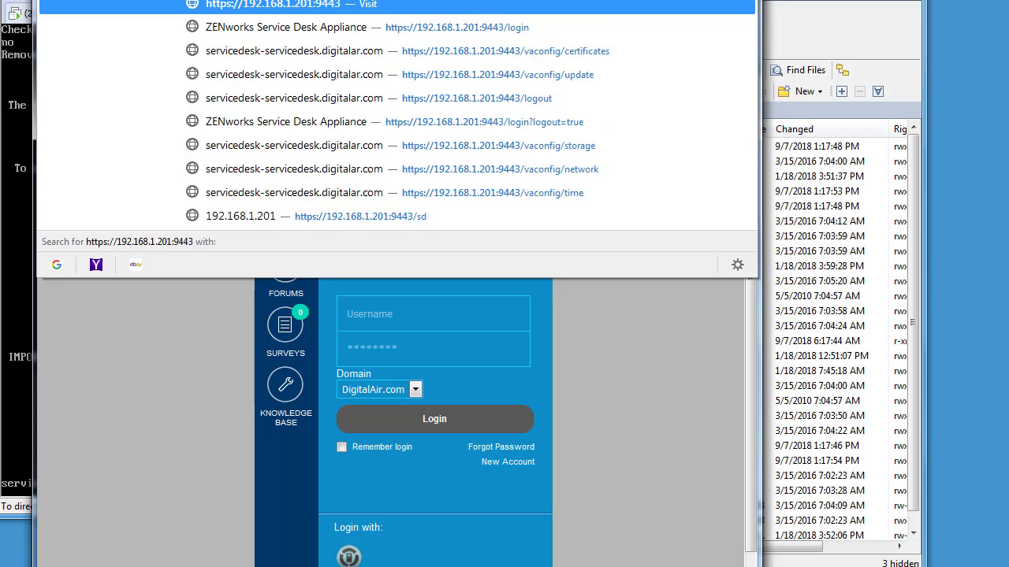
key("Return")
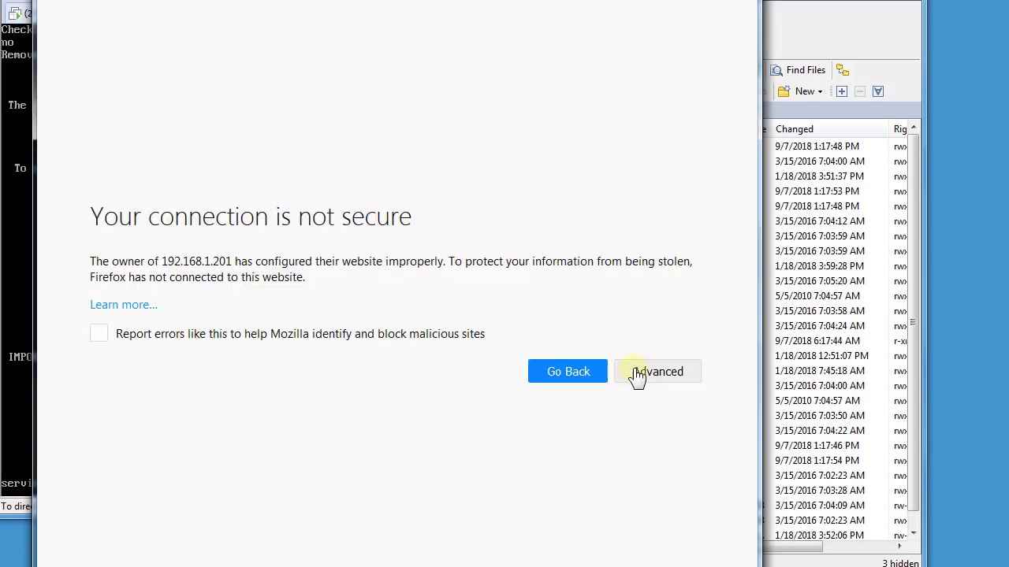
Add a security exception trusting the appliance's self-signed certificate
left_click(639, 375)
scroll(702, 473, "down", 2)
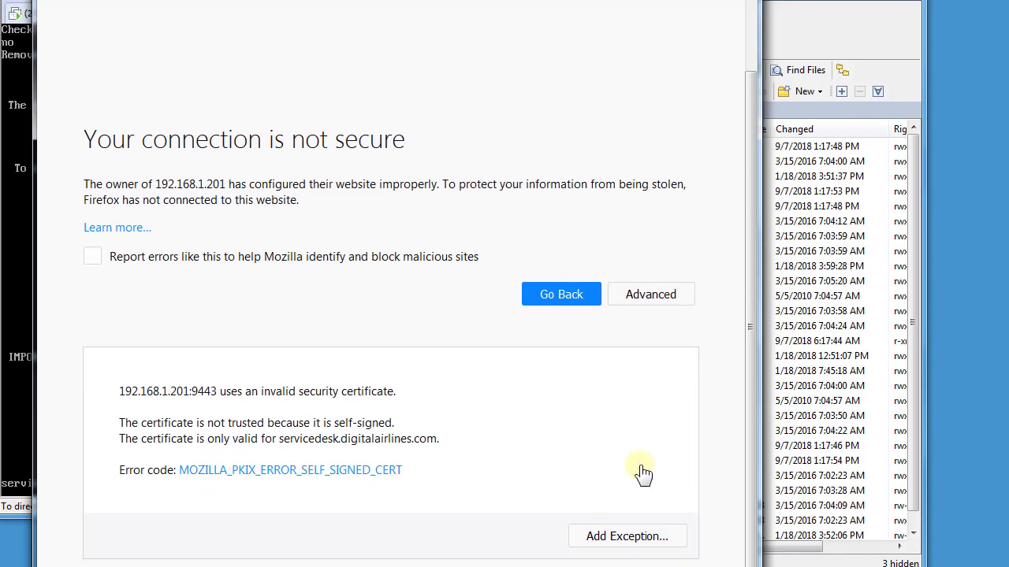
left_click(645, 543)
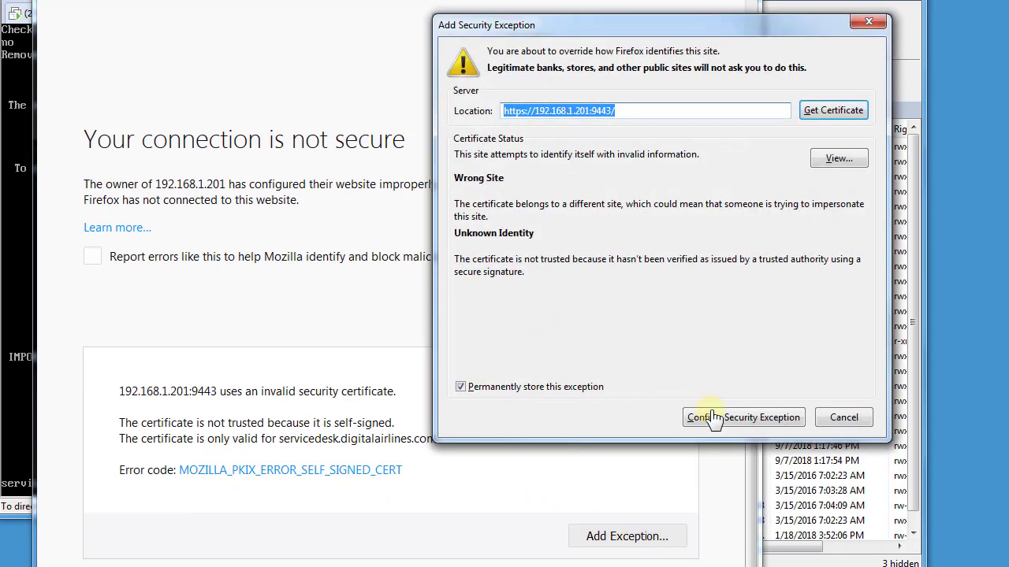
left_click(712, 418)
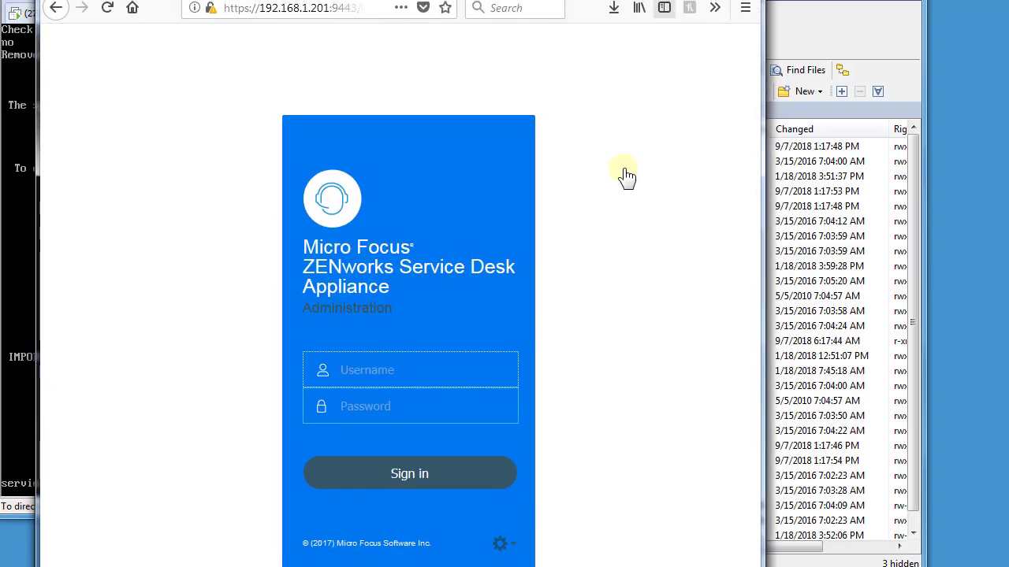
Sign in to appliance administration with the administrator username and password
left_click(453, 376)
type("sdamin")
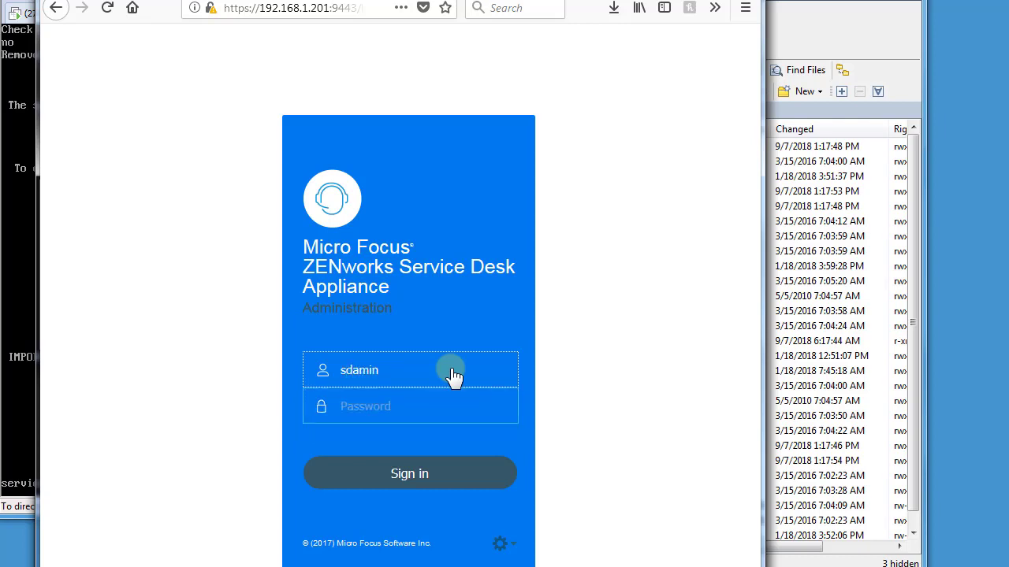
key("Tab")
type("******")
left_click(369, 473)
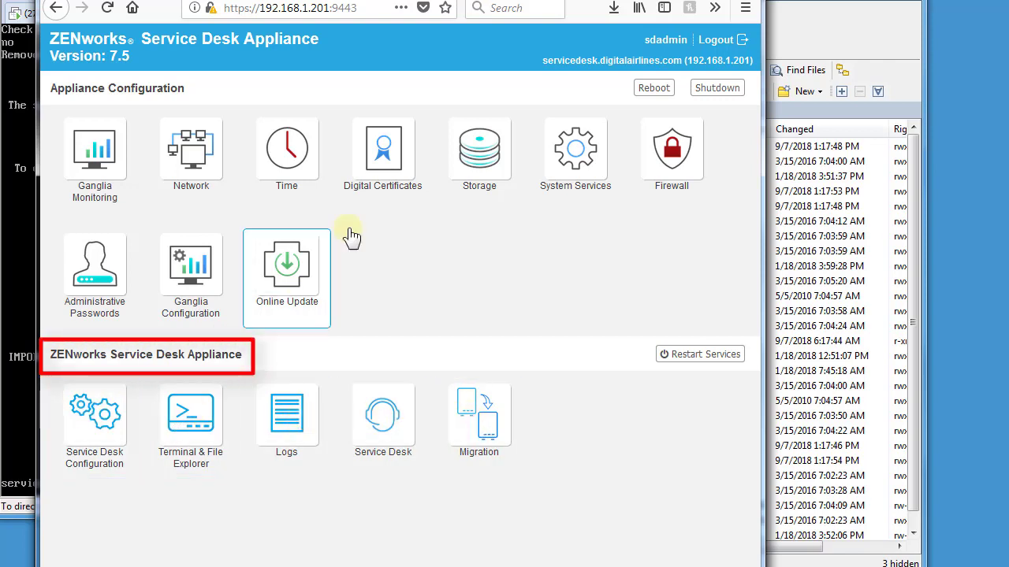
On the Migration page, enter source IP 192.168.1.74 and the old appliance's root password
left_click(479, 408)
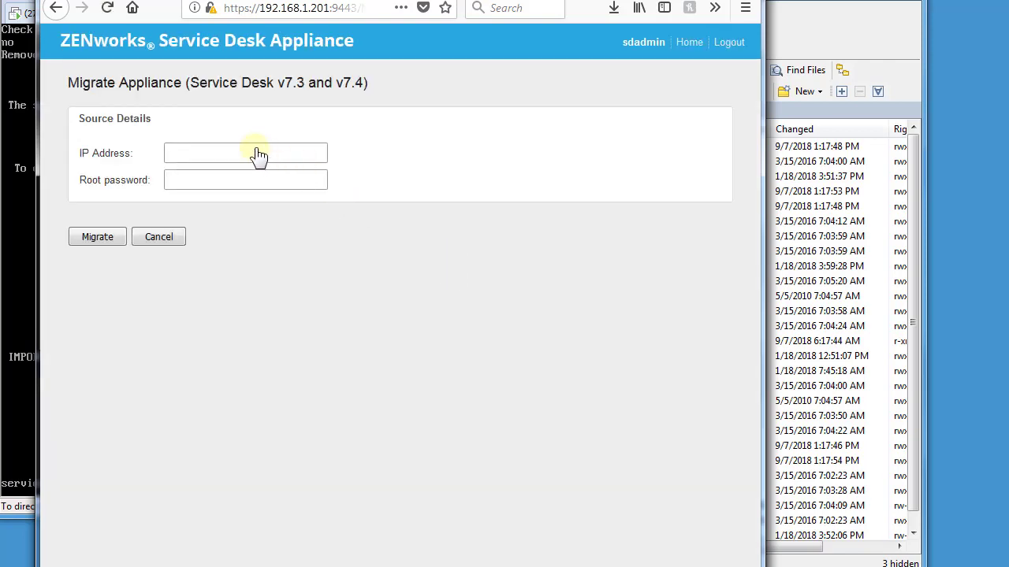
left_click(259, 155)
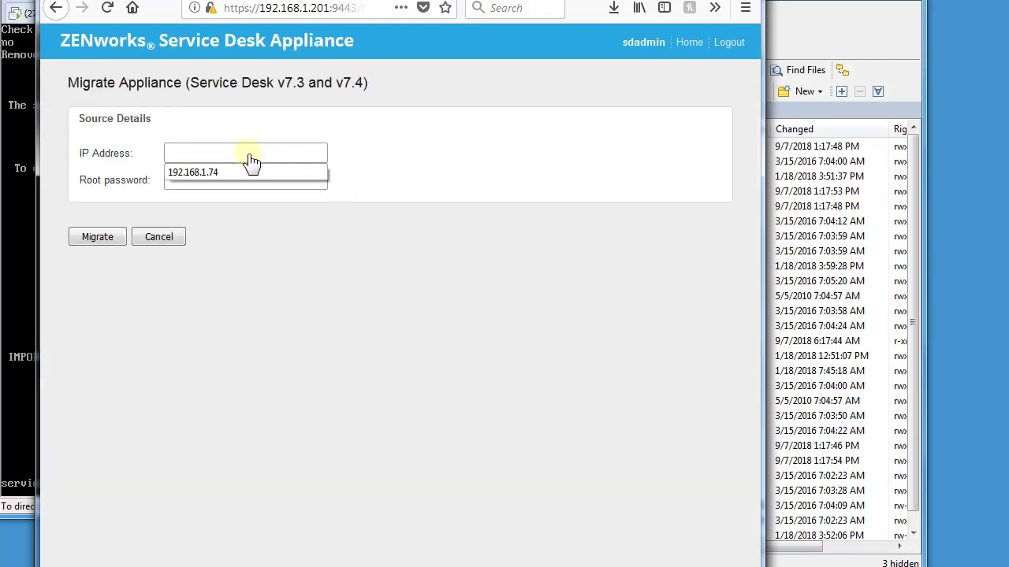
left_click(235, 172)
left_click(234, 183)
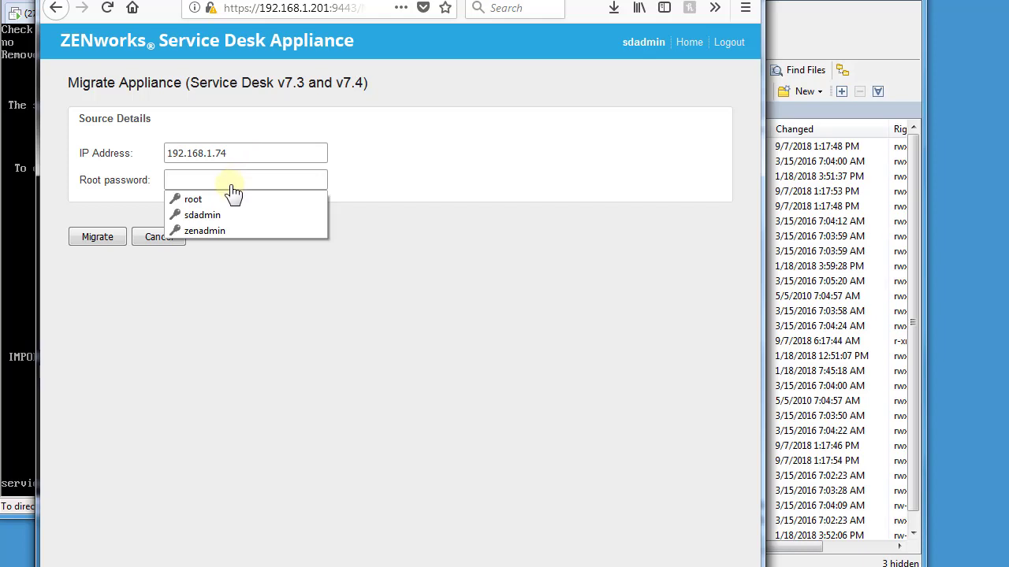
type("••")
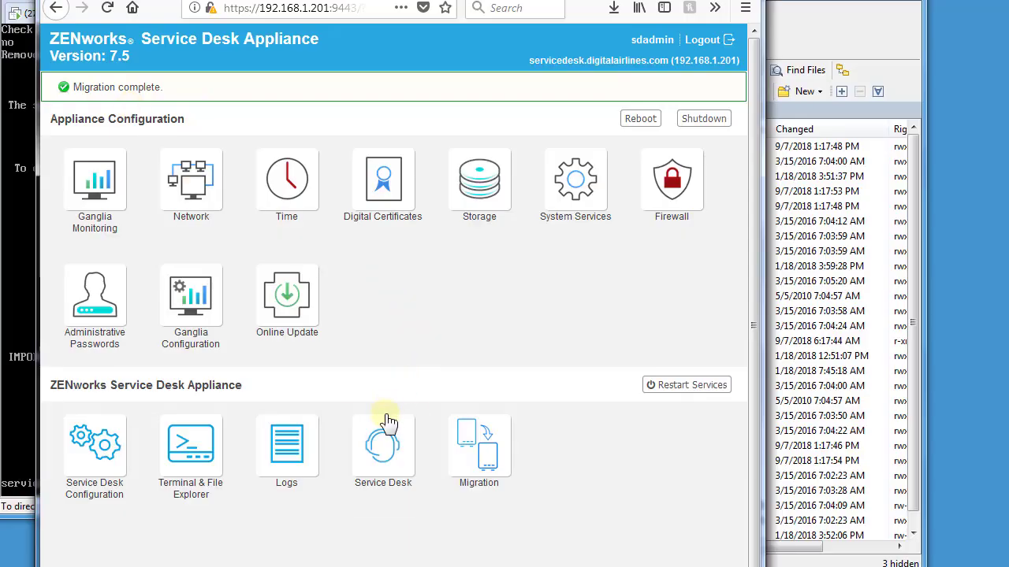
Open the Service Desk application and trust its security certificate
left_click(379, 446)
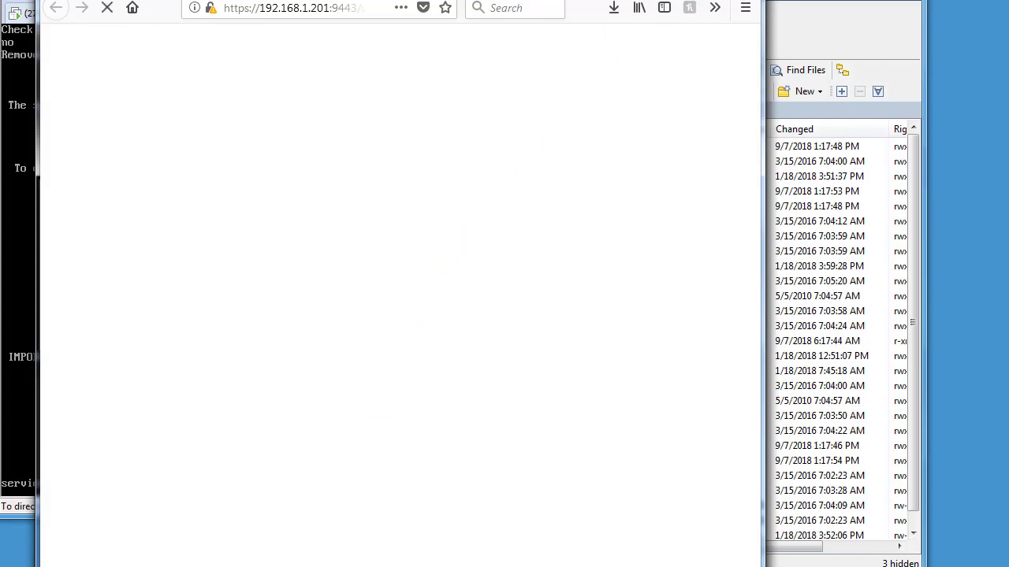
left_click_drag(666, 0, 656, 16)
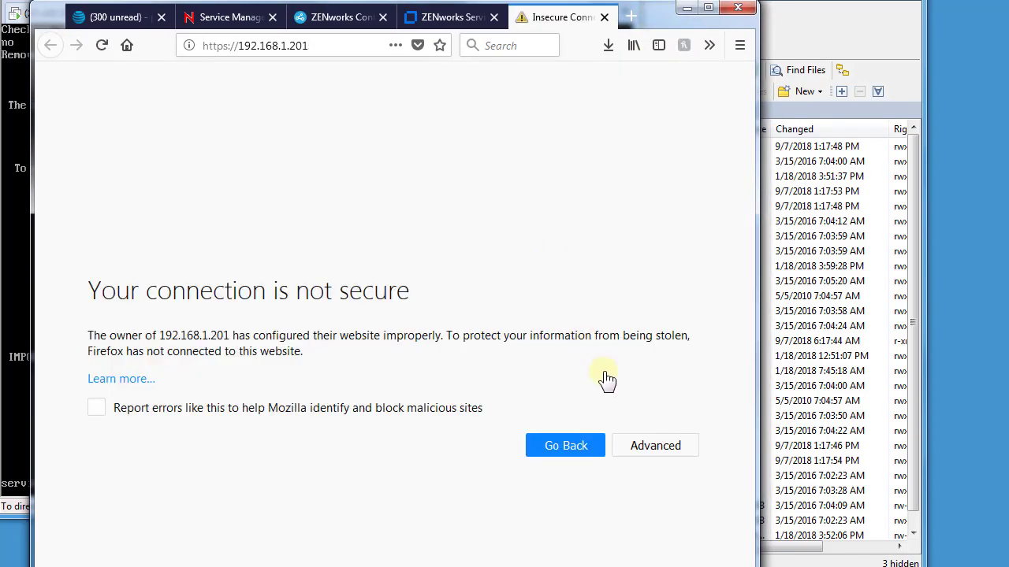
left_click(650, 446)
scroll(662, 505, "down", 2)
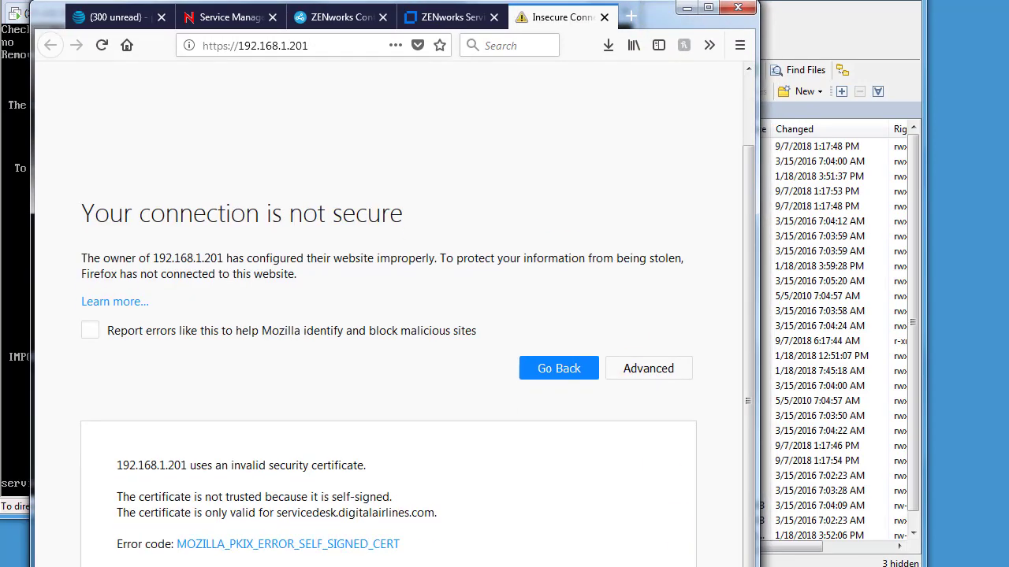
left_click(711, 488)
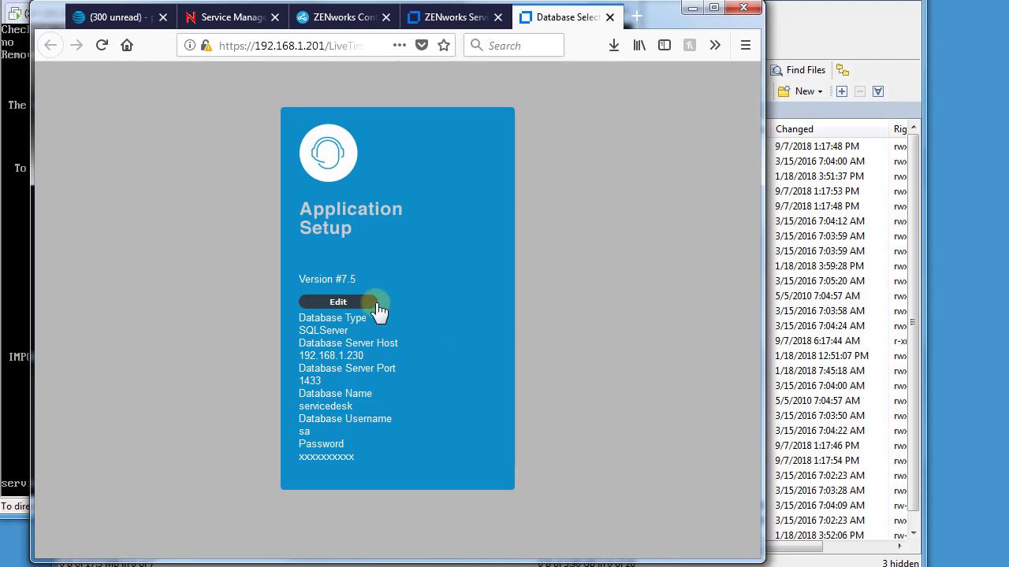
Test the database connection, then upgrade the servicedesk database to version 7.5
left_click(352, 302)
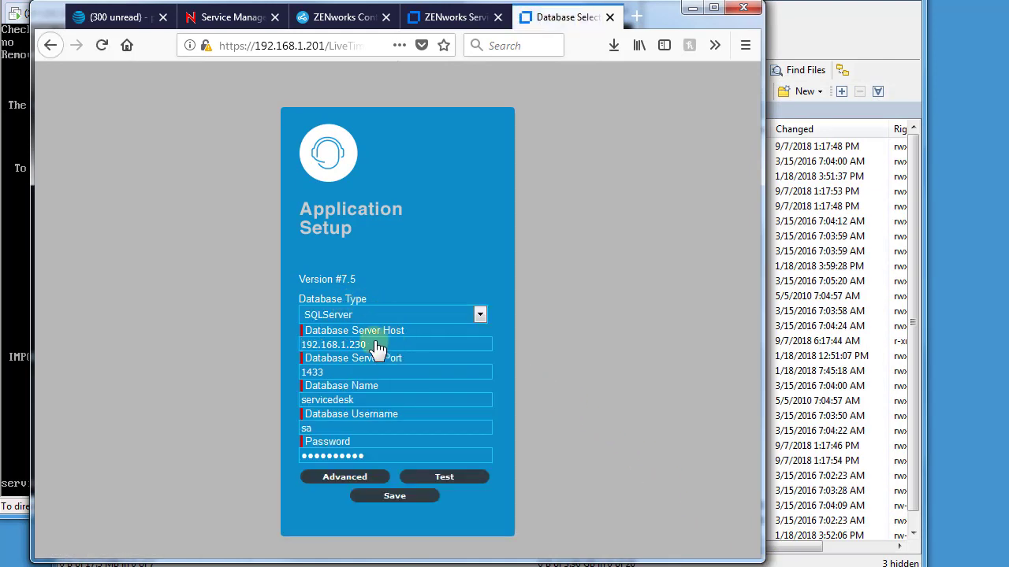
left_click(439, 478)
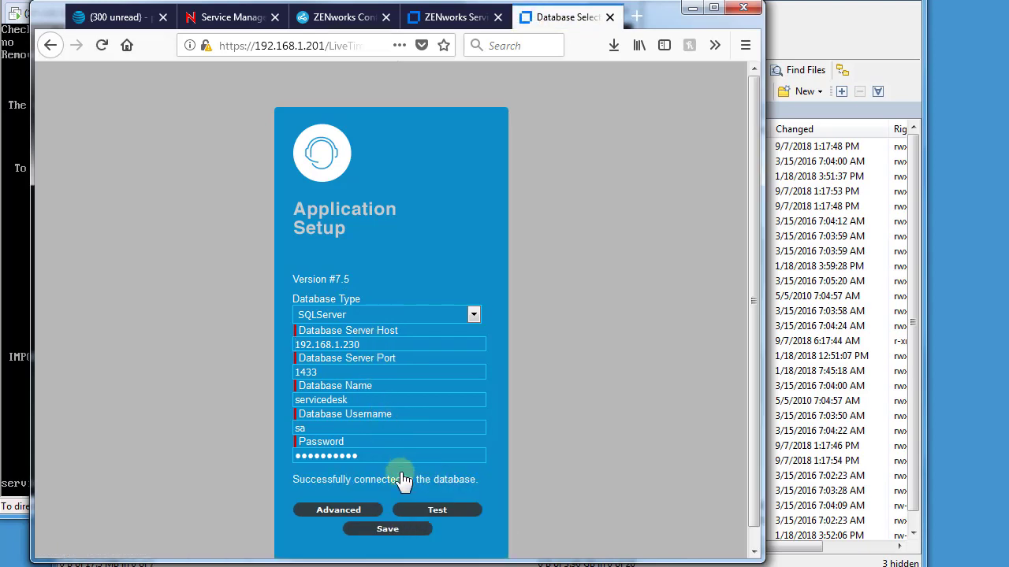
left_click(345, 513)
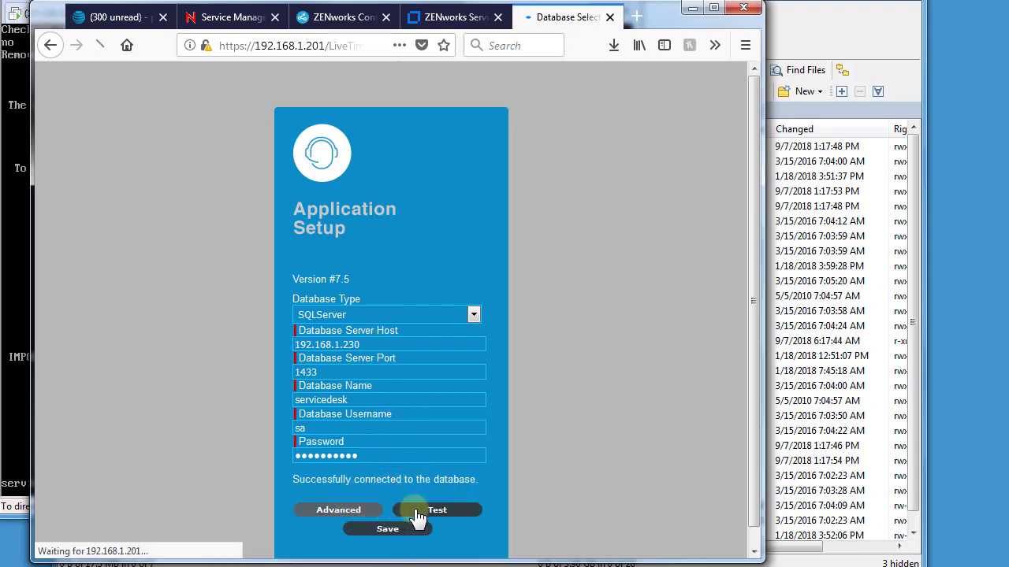
scroll(520, 489, "down", 2)
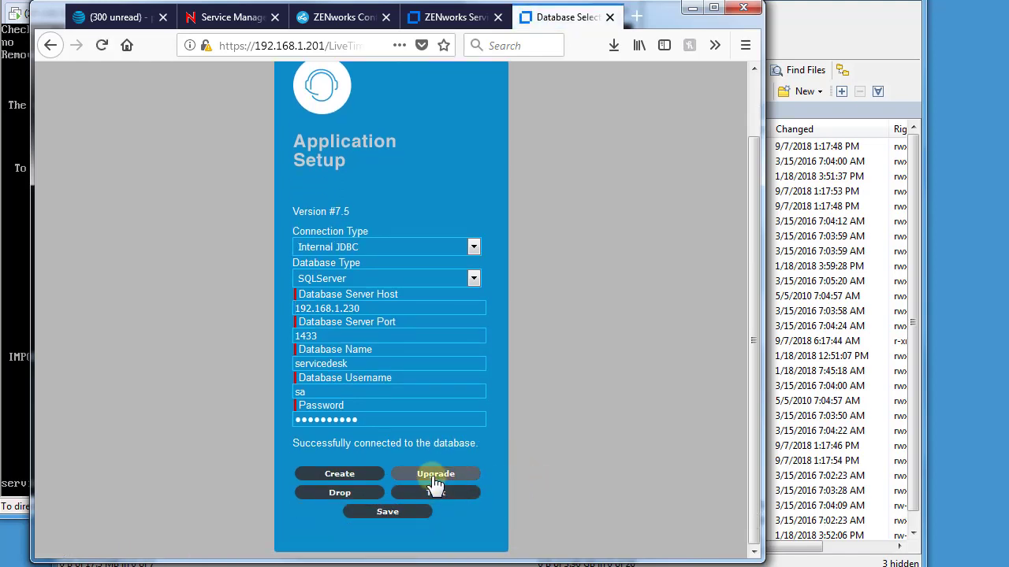
left_click(435, 478)
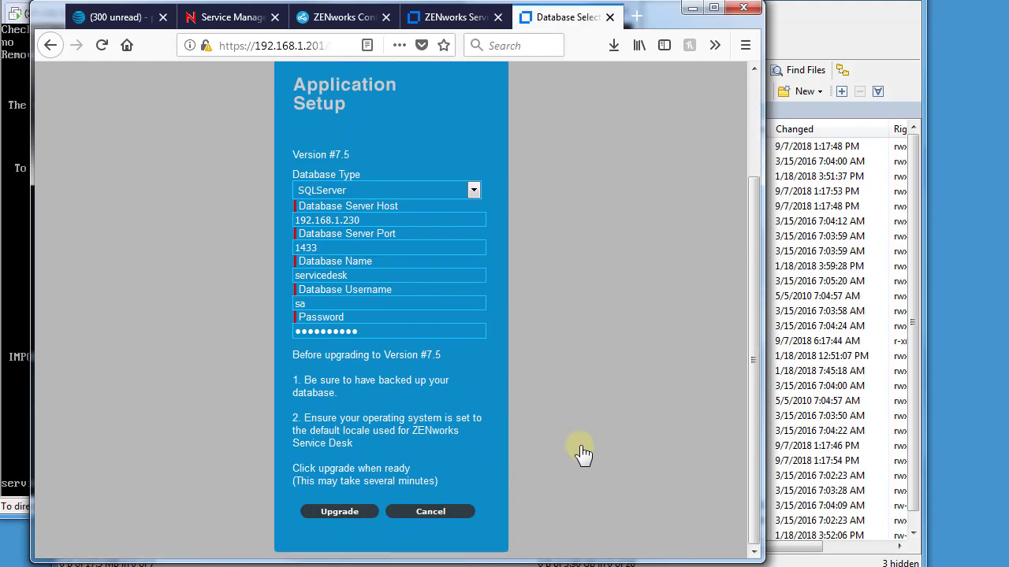
left_click(343, 512)
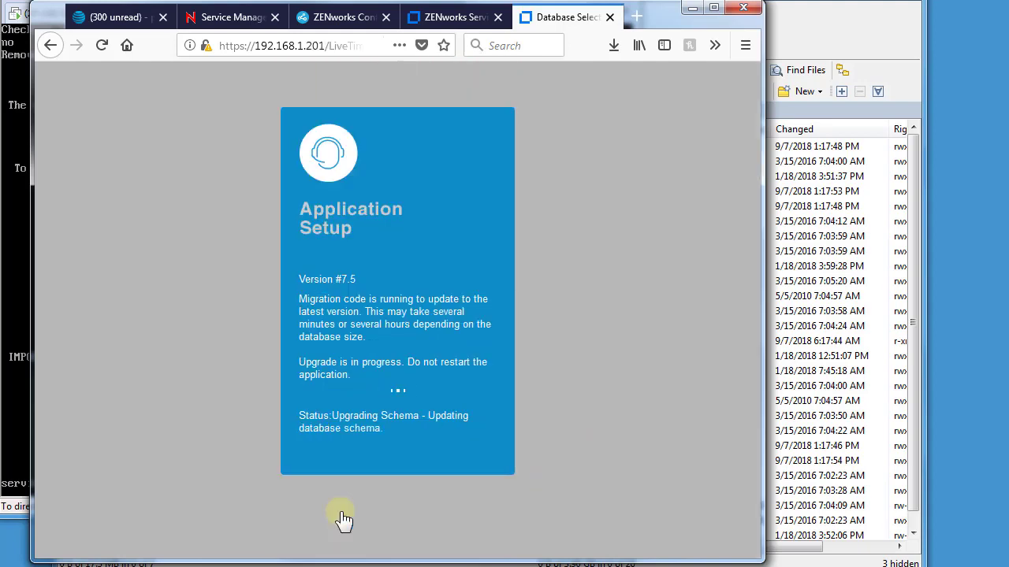
left_click(394, 491)
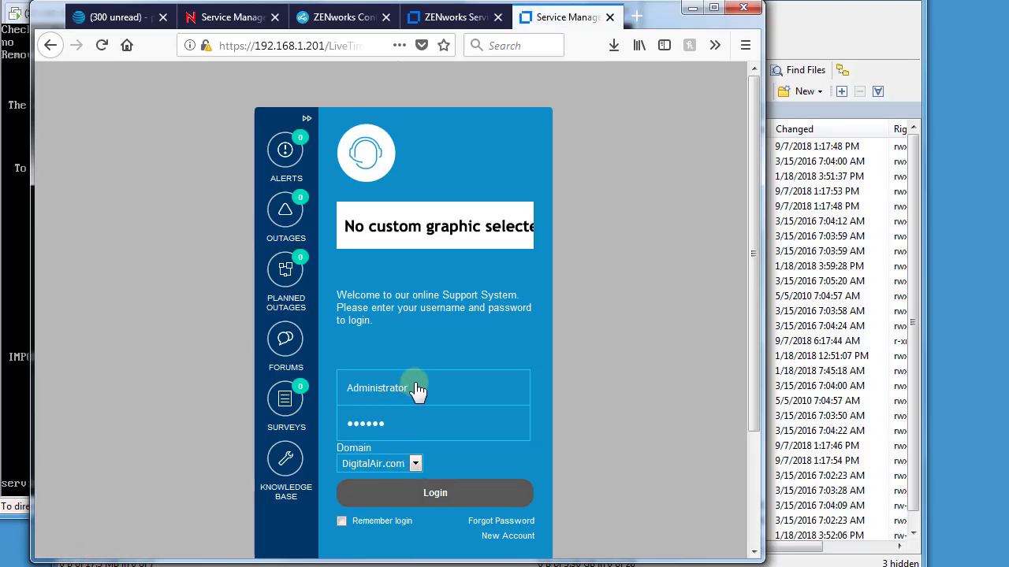
Log in with the other user account, re-entering the password after the directory error
double_click(409, 389)
type("ad")
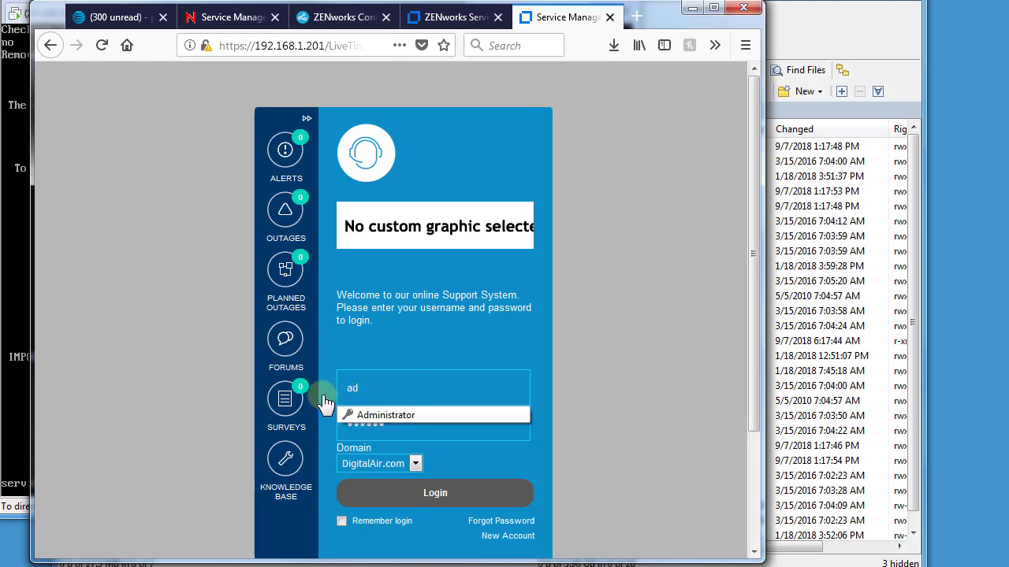
key("BackSpace")
key("BackSpace")
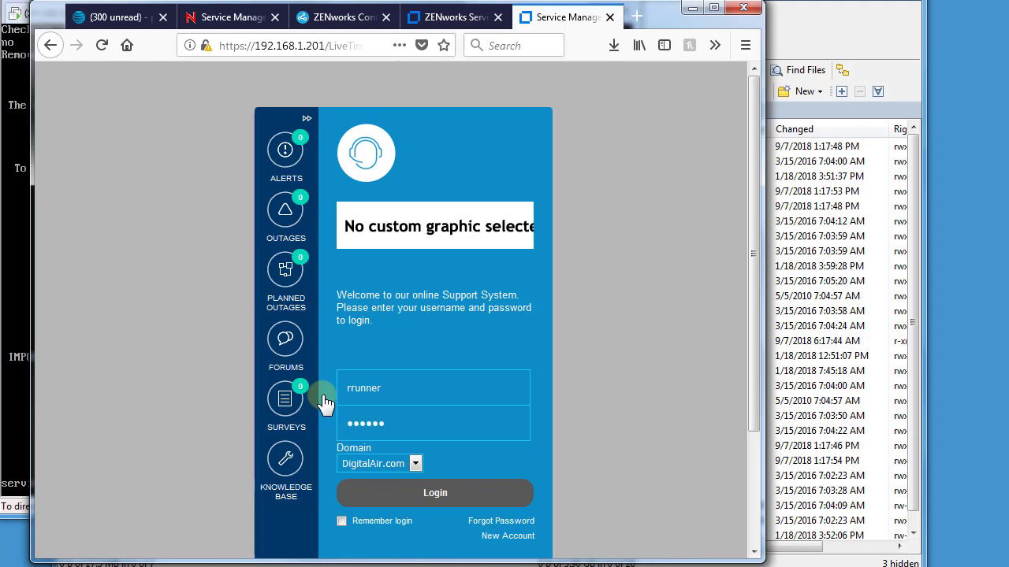
left_click(405, 494)
left_click(405, 429)
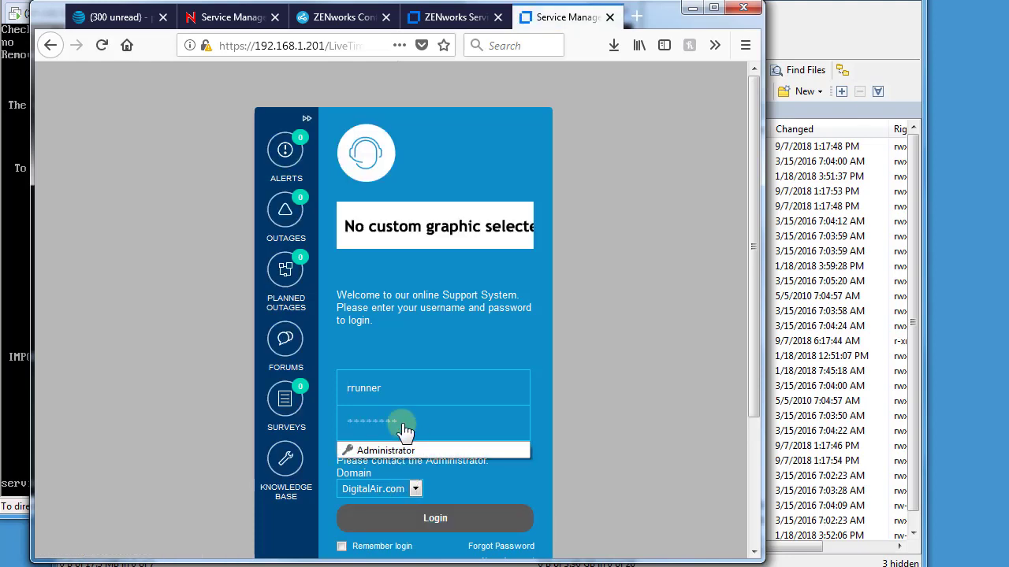
type("•")
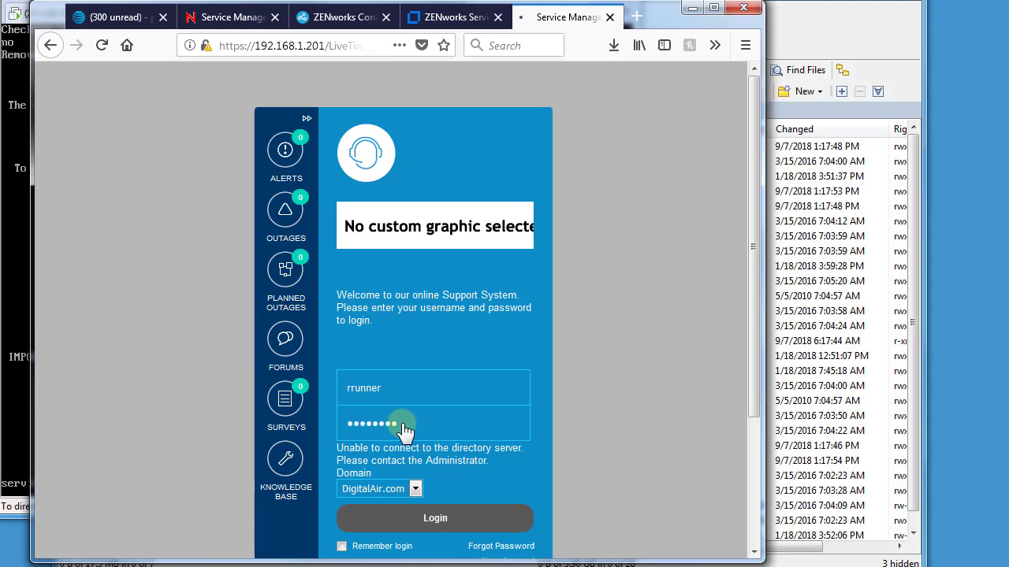
key("Return")
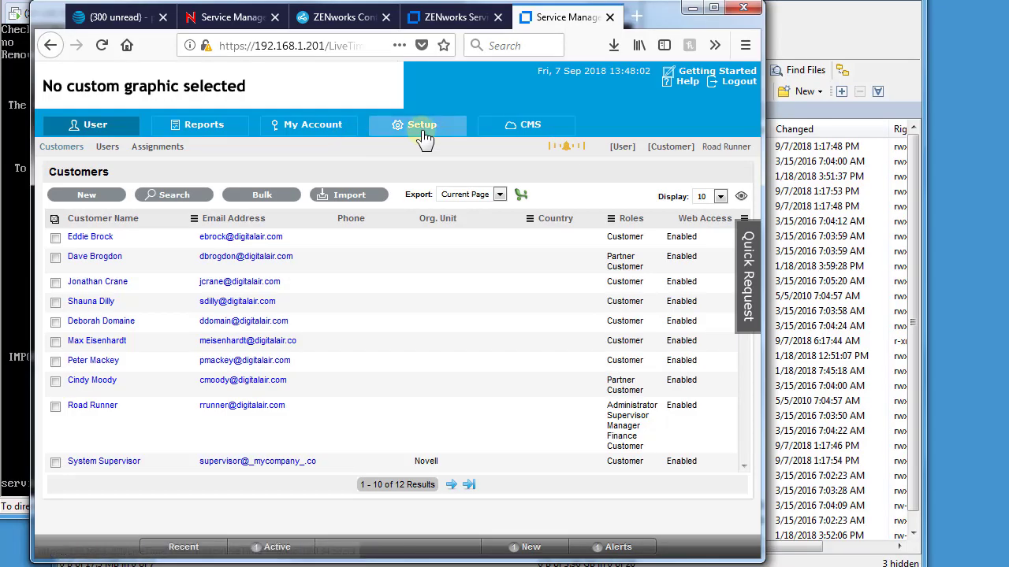
Test the digitalairlines LDAP and DigitalAir.com Active Directory server connections in Setup > LDAP
left_click(424, 136)
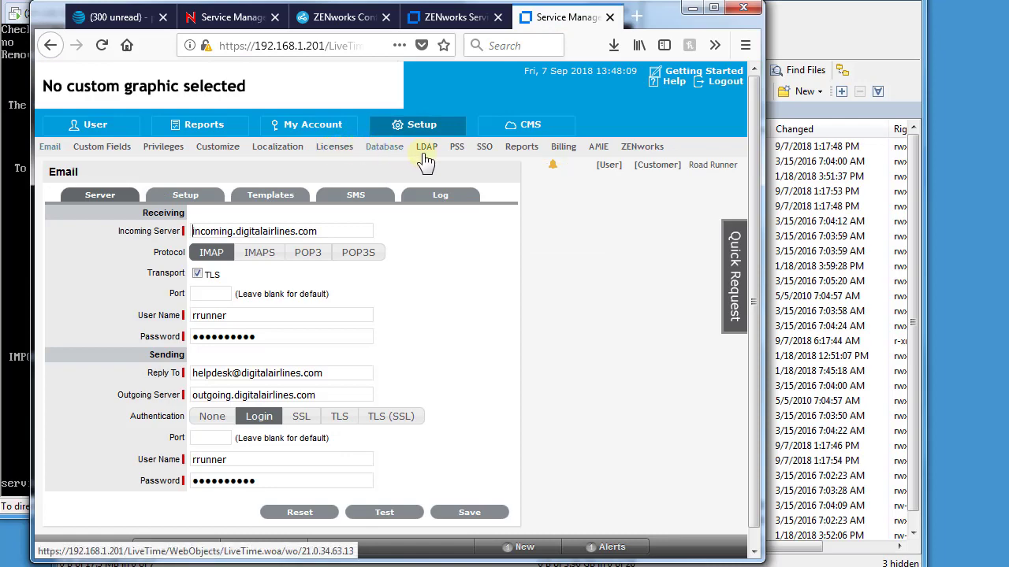
left_click(433, 151)
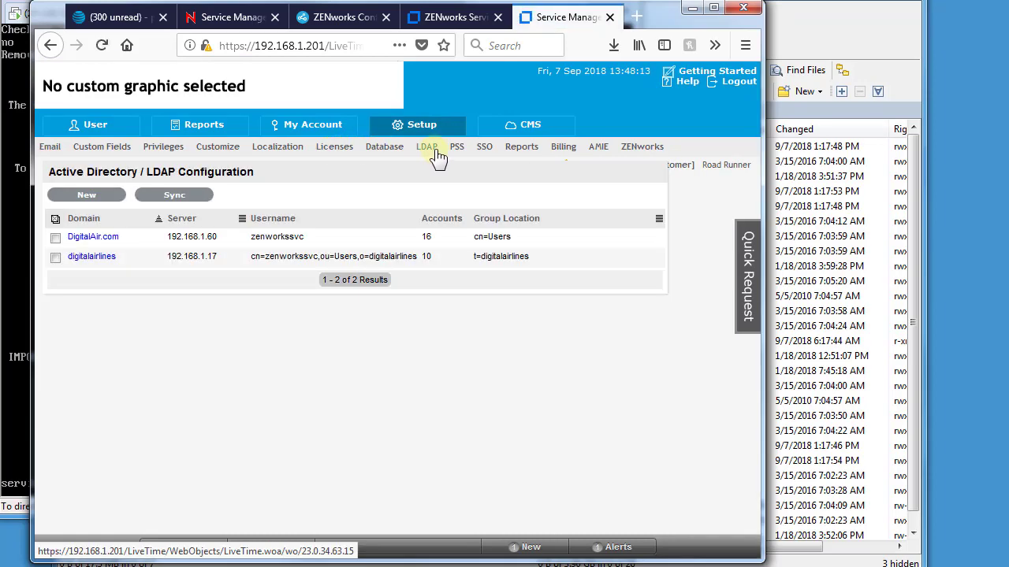
left_click(91, 256)
left_click(177, 446)
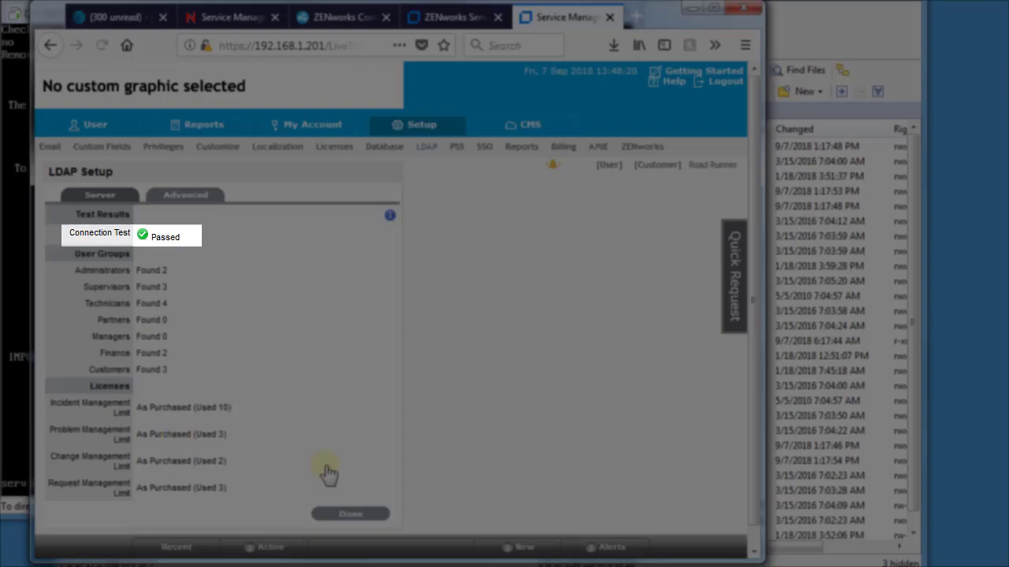
left_click(349, 514)
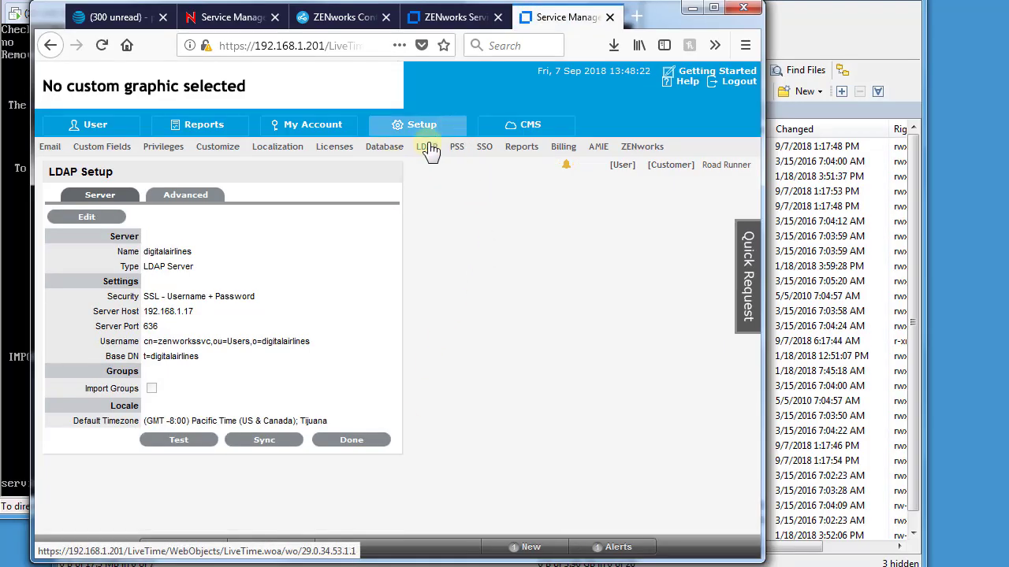
left_click(423, 152)
left_click(97, 235)
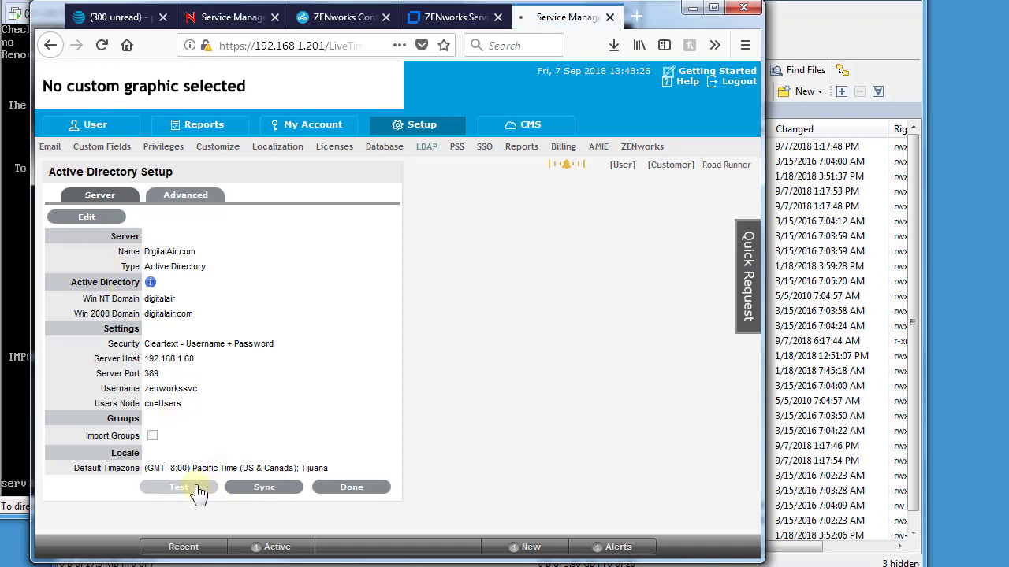
left_click(198, 488)
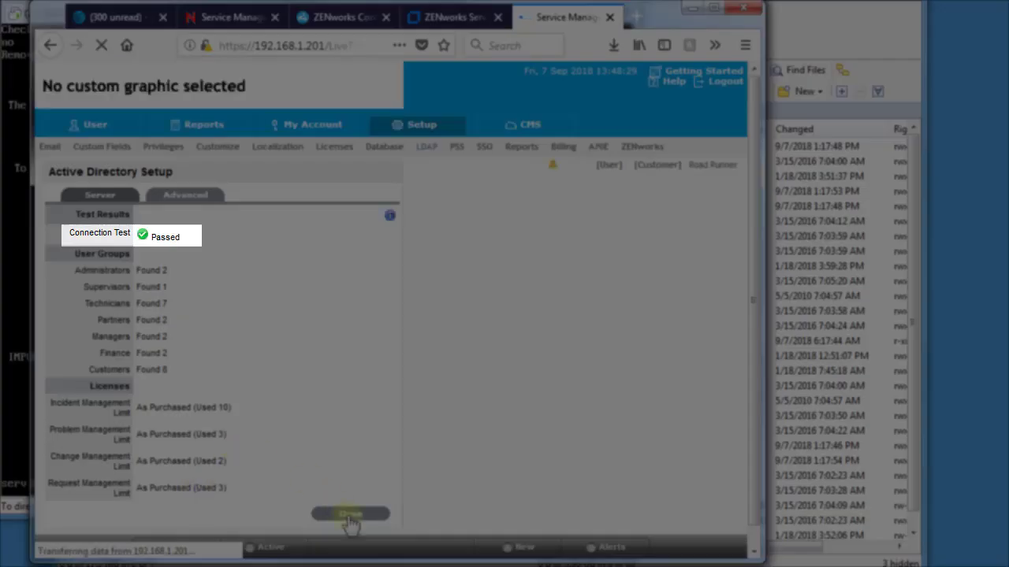
left_click(350, 514)
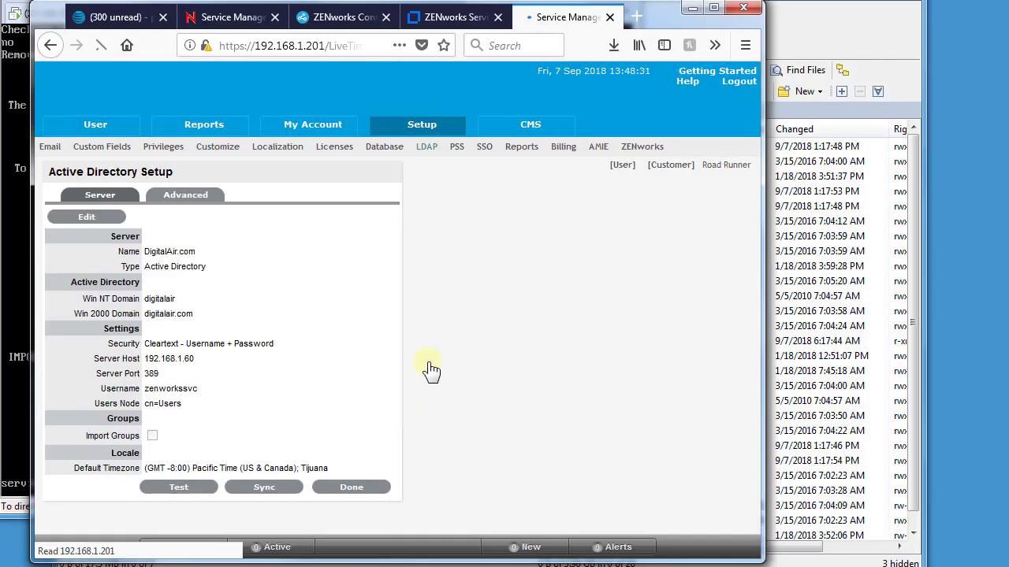
Check the AMIE ZENworks server and ZENworks Import settings, then view Licenses showing version 7.5
left_click(600, 147)
left_click(140, 250)
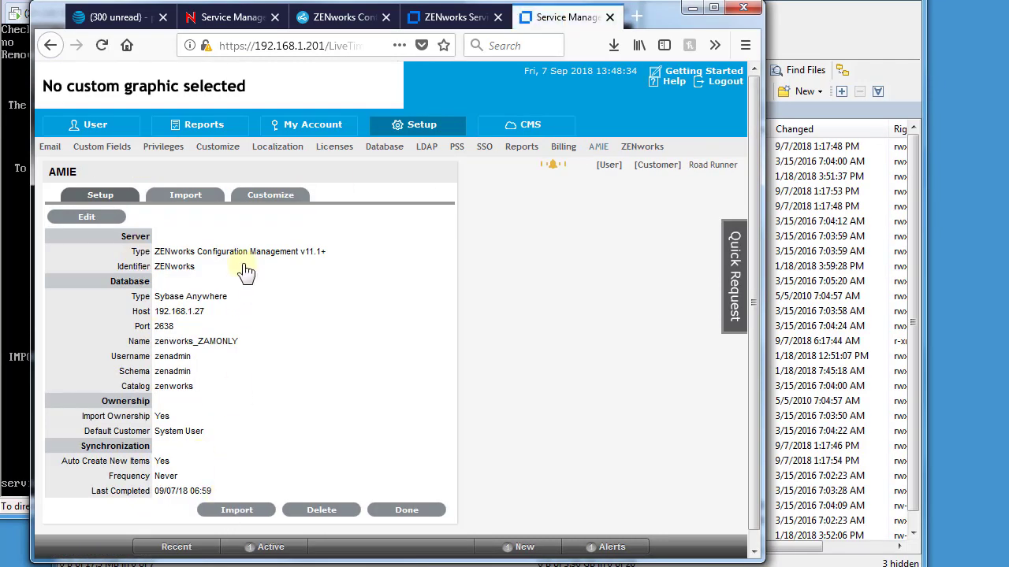
left_click(633, 152)
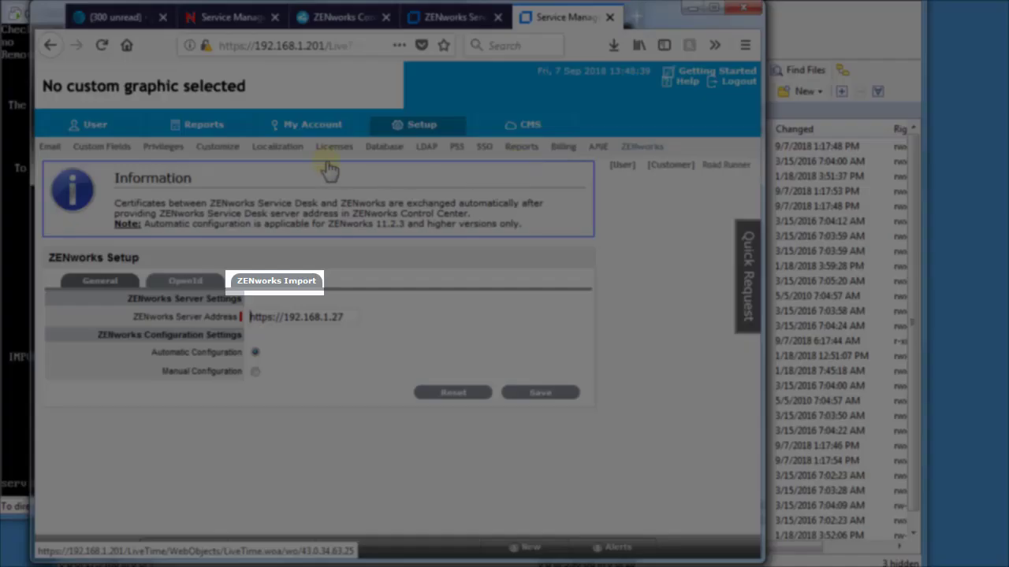
left_click(271, 282)
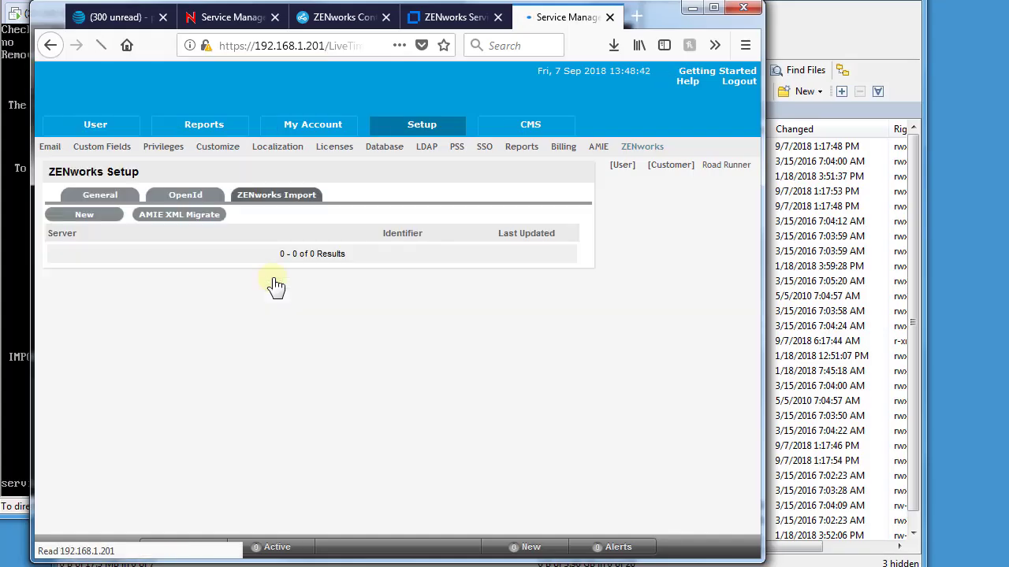
left_click(347, 155)
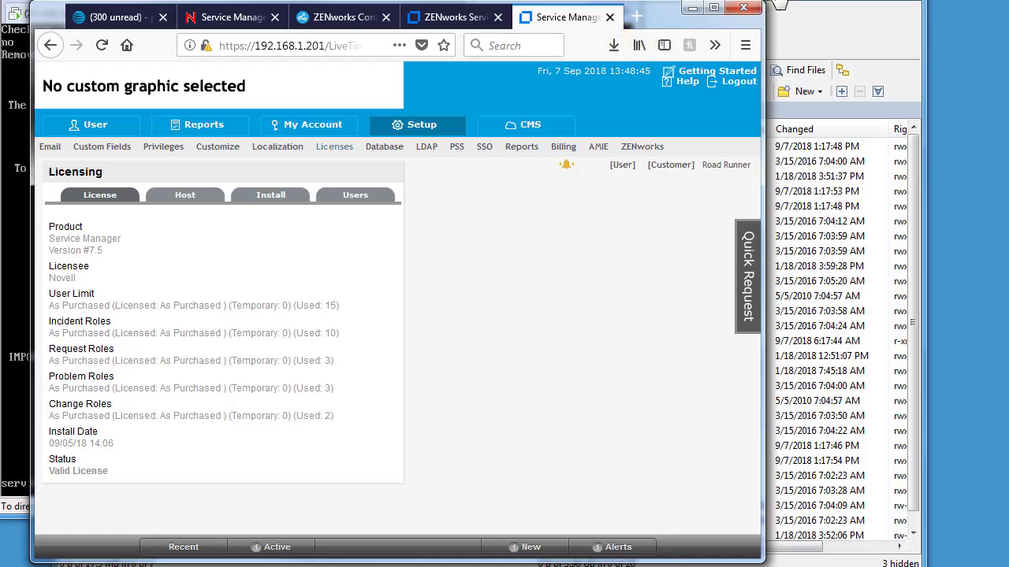
Rerun 'select * from VERSION' on the MSSQL2008 VM to confirm the database reports 7.5
key("alt+Tab")
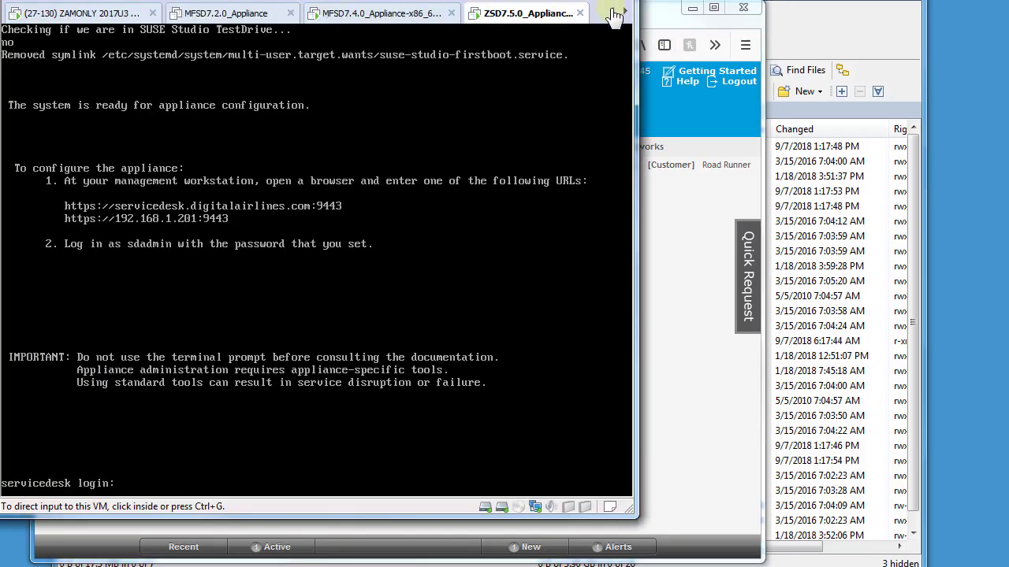
left_click(614, 14)
left_click(614, 13)
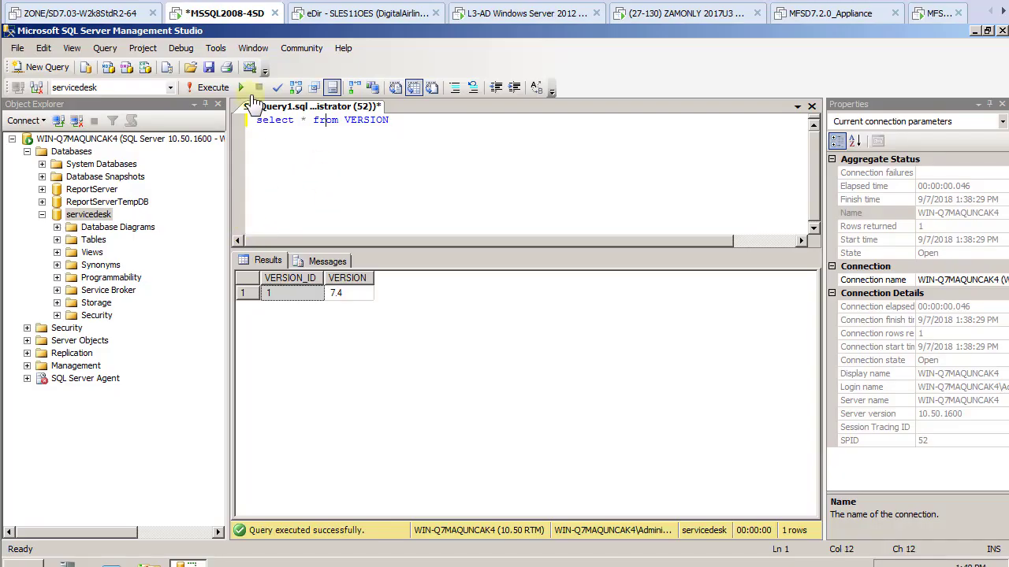
left_click(211, 87)
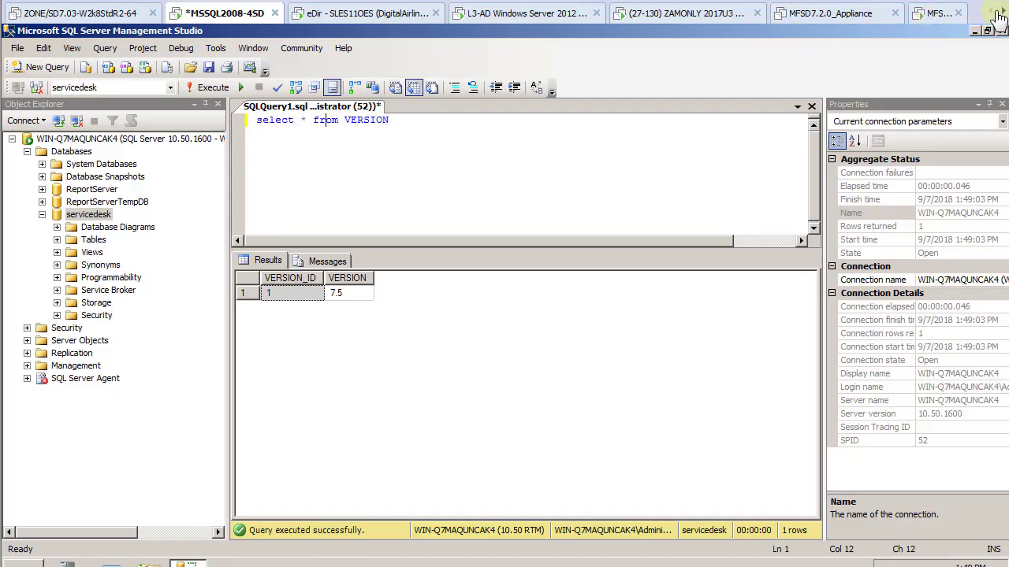
left_click(1003, 12)
left_click(1002, 13)
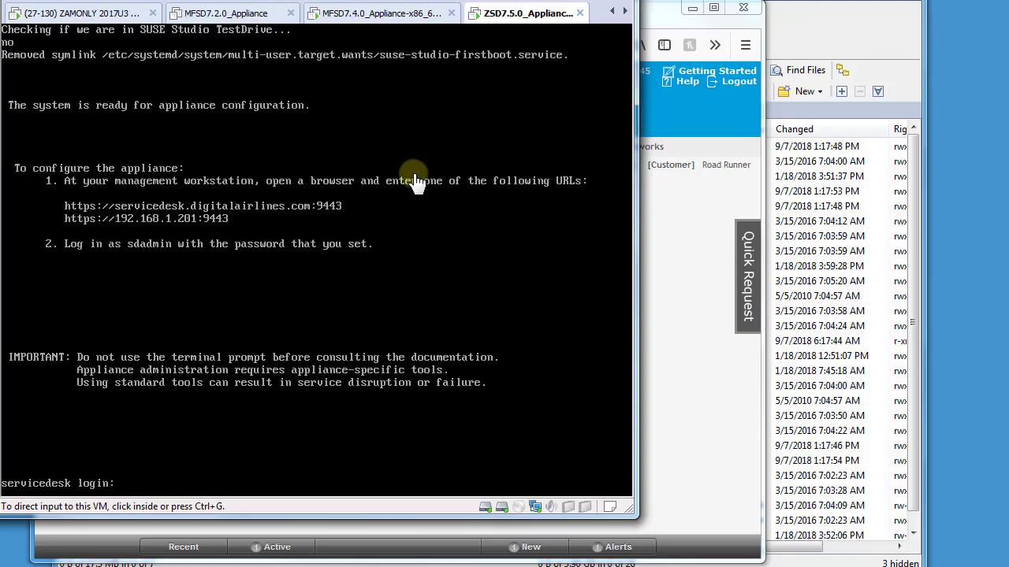
left_click(699, 255)
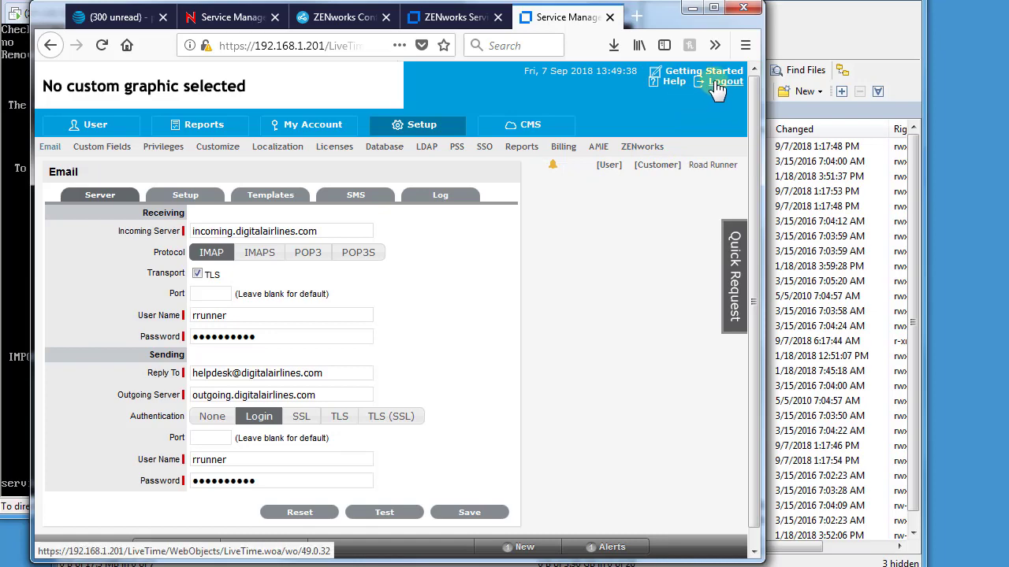
Log out of the Service Desk web UI and connect WinSCP to the saved appliance site
left_click(718, 83)
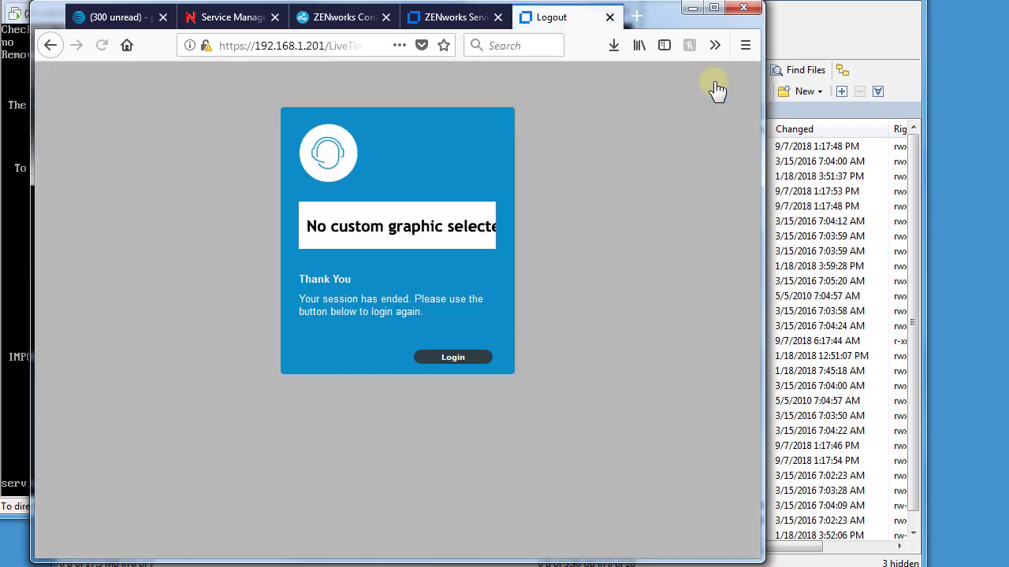
left_click(445, 346)
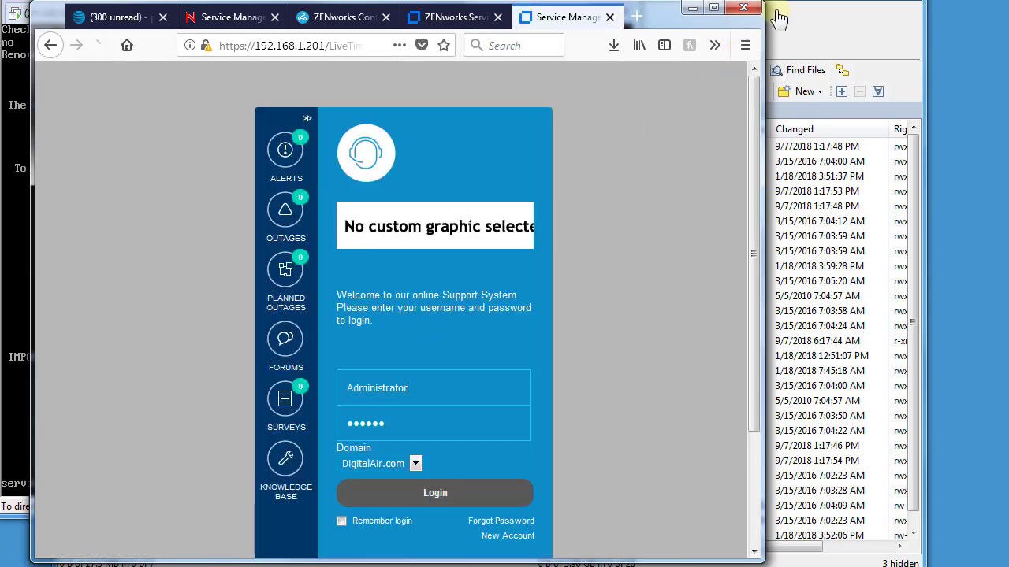
left_click(788, 4)
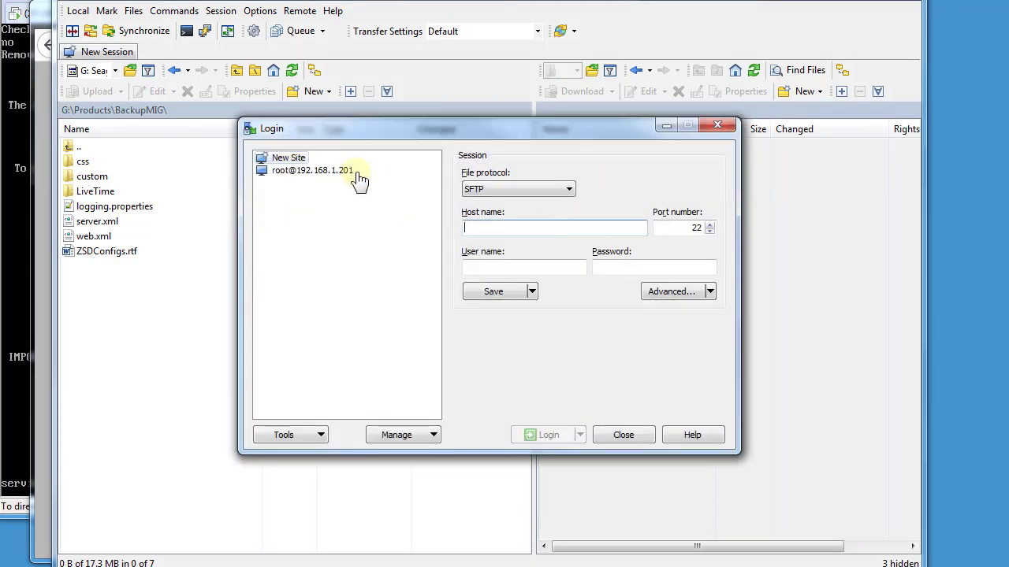
double_click(347, 175)
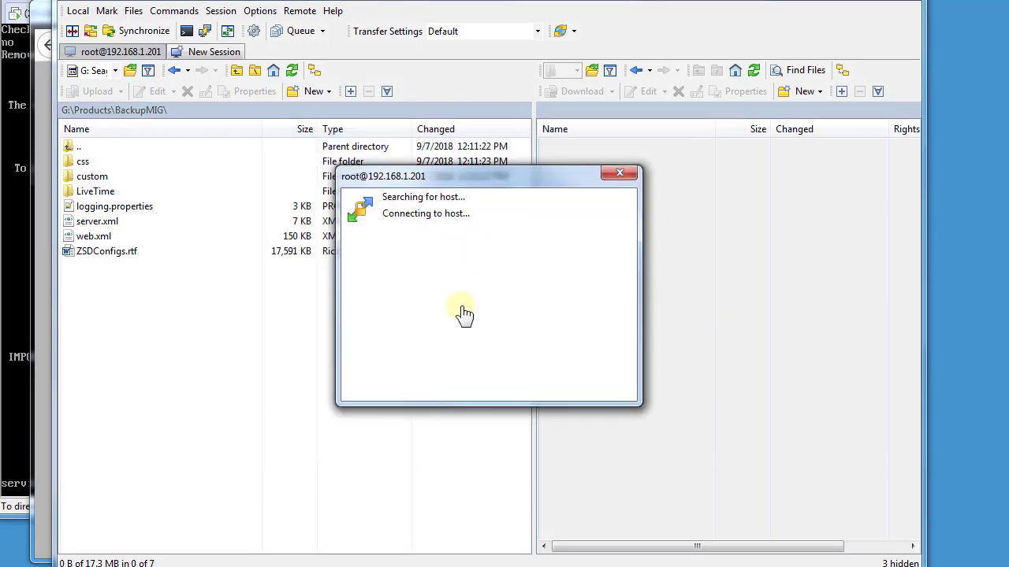
left_click(387, 432)
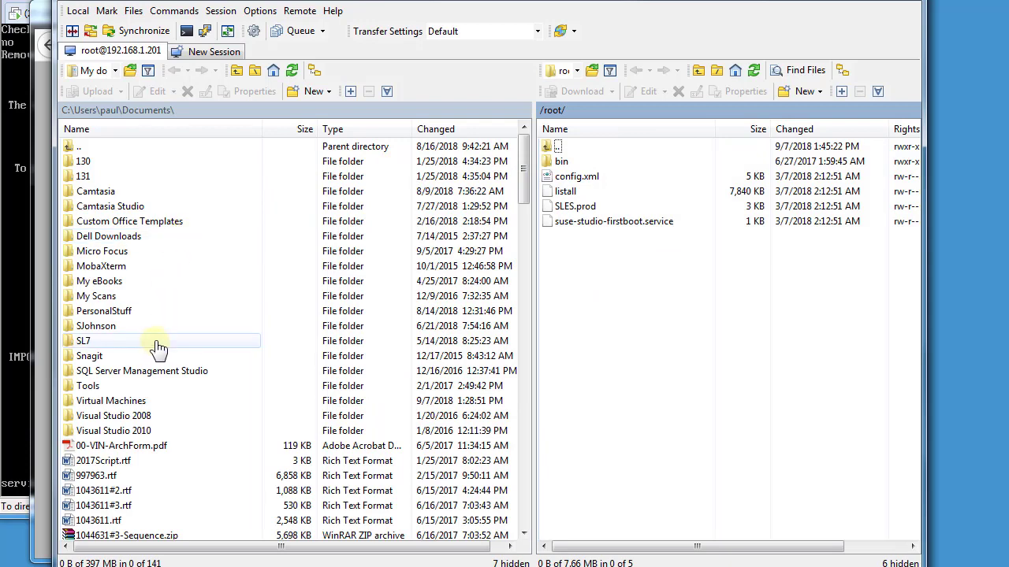
Open the local backup folder G:\Products\BackupMIG\custom
left_click(115, 71)
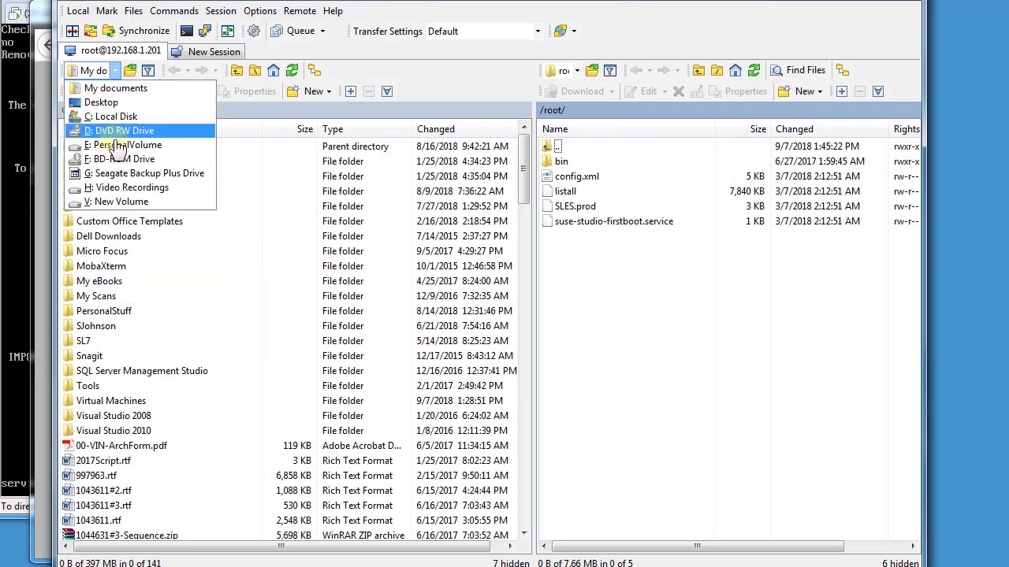
left_click(123, 167)
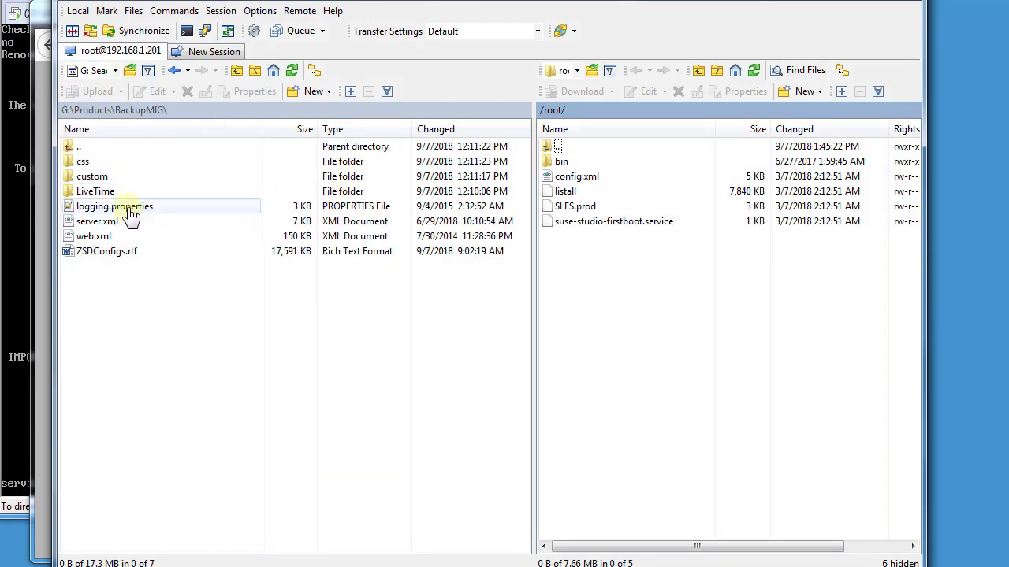
double_click(93, 177)
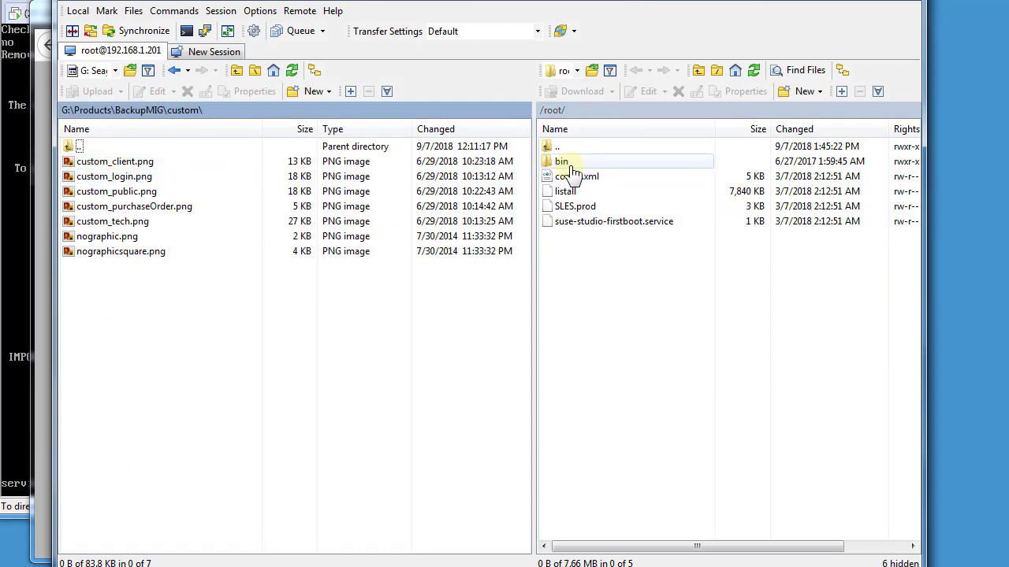
Browse the remote side to /opt/novell/servicedesk/server/webapps/LiveTime/images/banners/custom
left_click(549, 149)
double_click(549, 150)
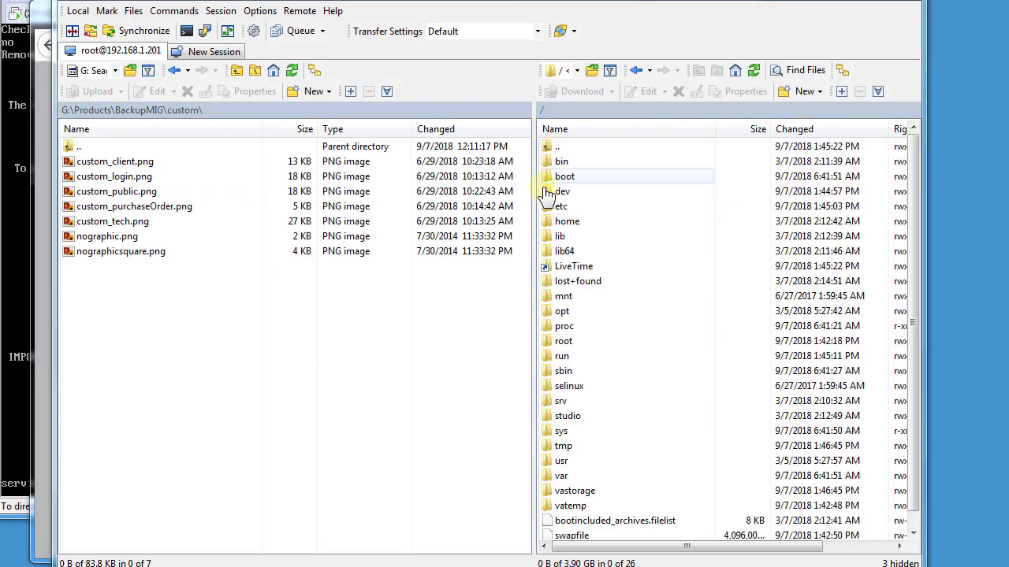
double_click(561, 312)
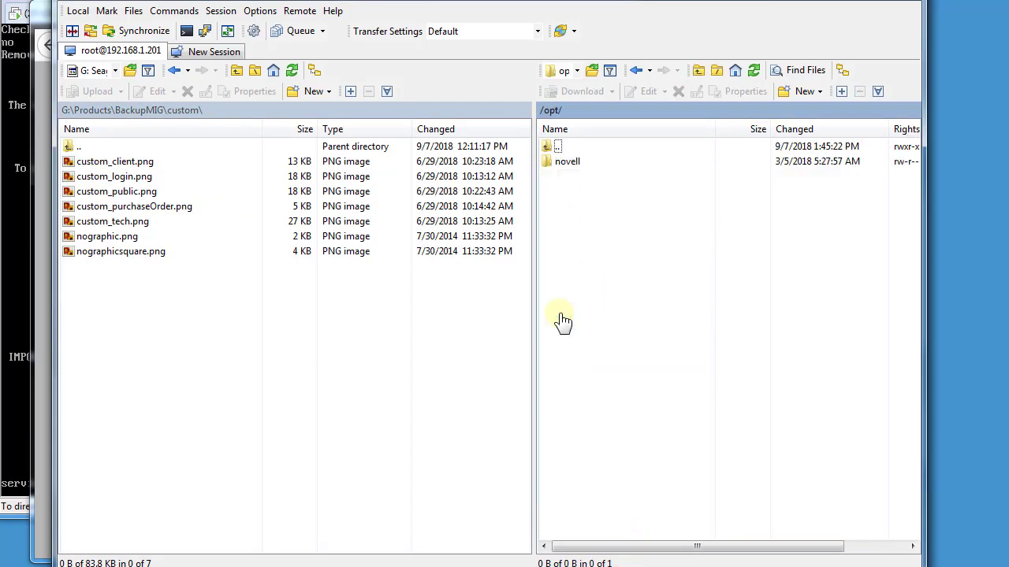
double_click(563, 163)
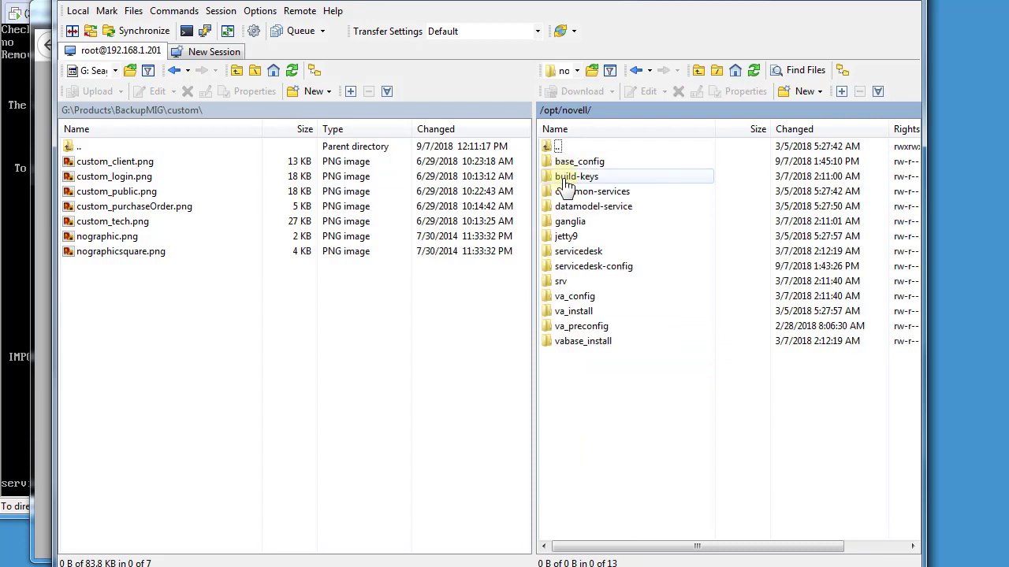
double_click(569, 251)
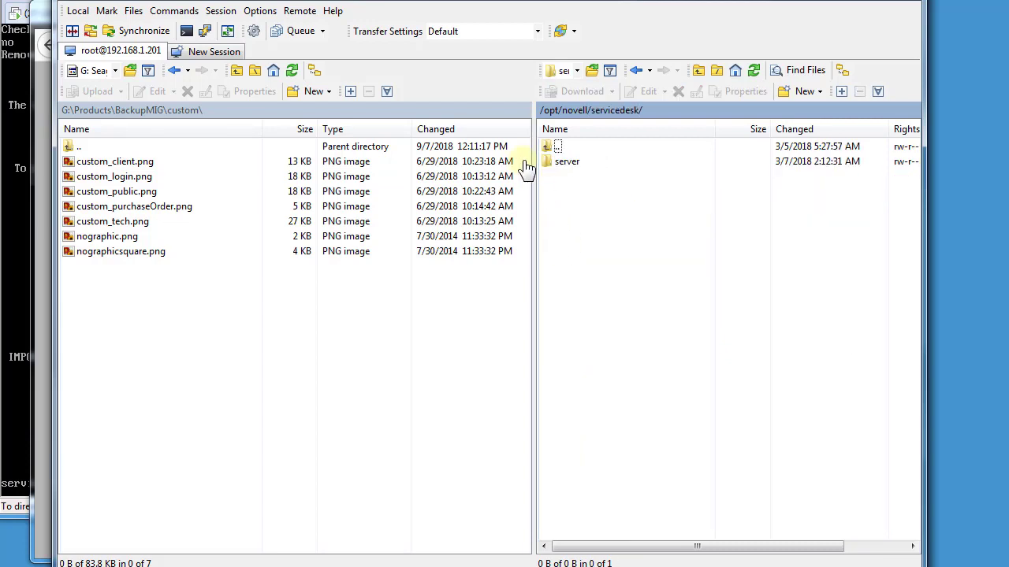
double_click(555, 164)
left_click(564, 239)
double_click(564, 239)
double_click(556, 163)
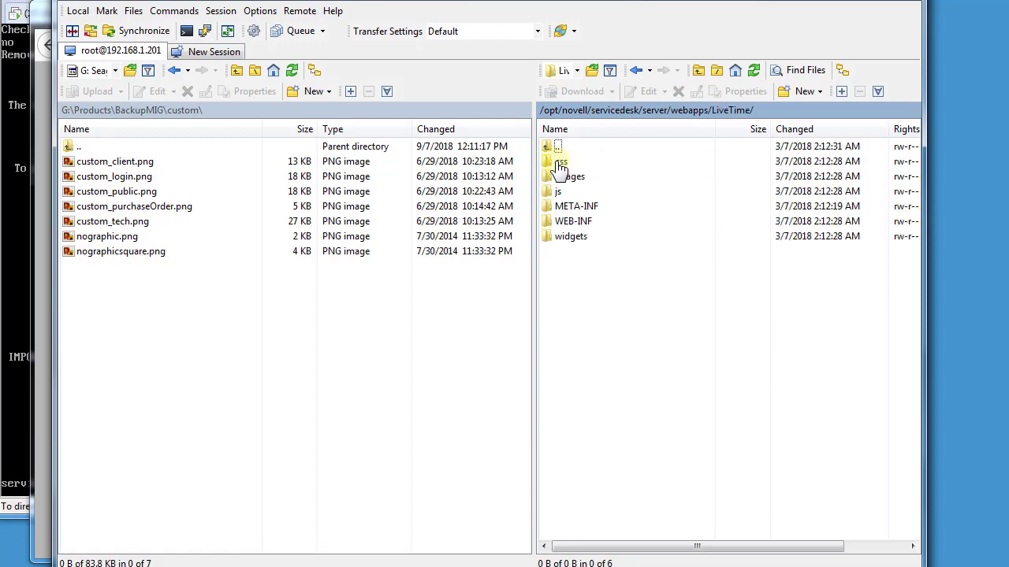
double_click(568, 179)
double_click(564, 178)
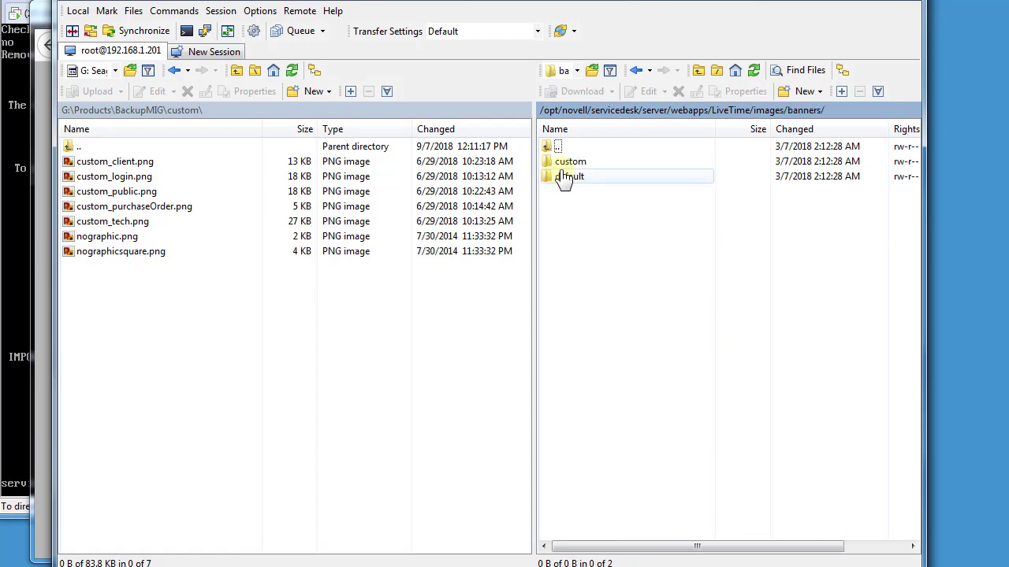
double_click(564, 164)
Upload all seven backed-up banner PNGs, overwriting the appliance's custom banners
left_click(161, 163)
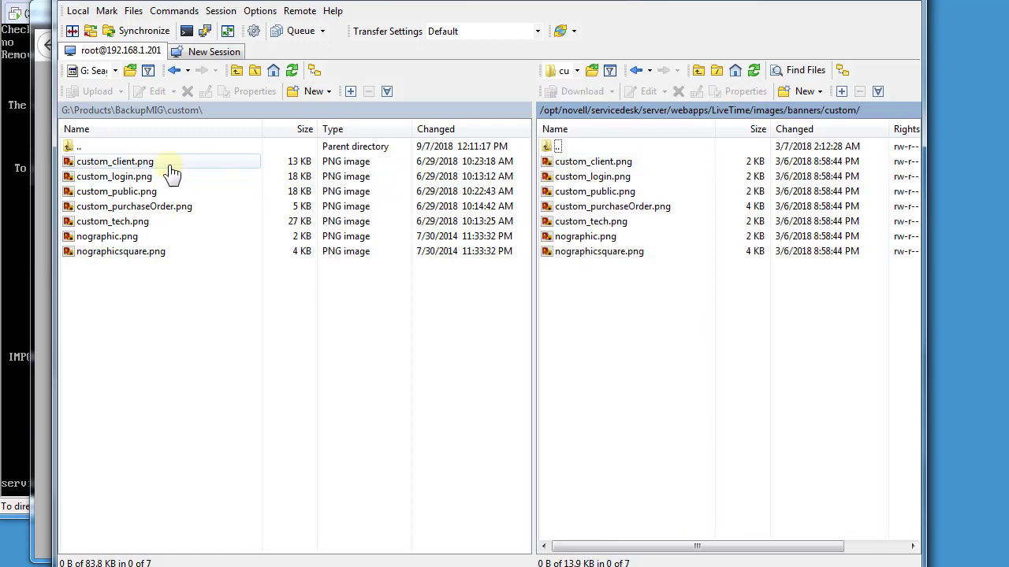
left_click(130, 251, "shift")
right_click(132, 253)
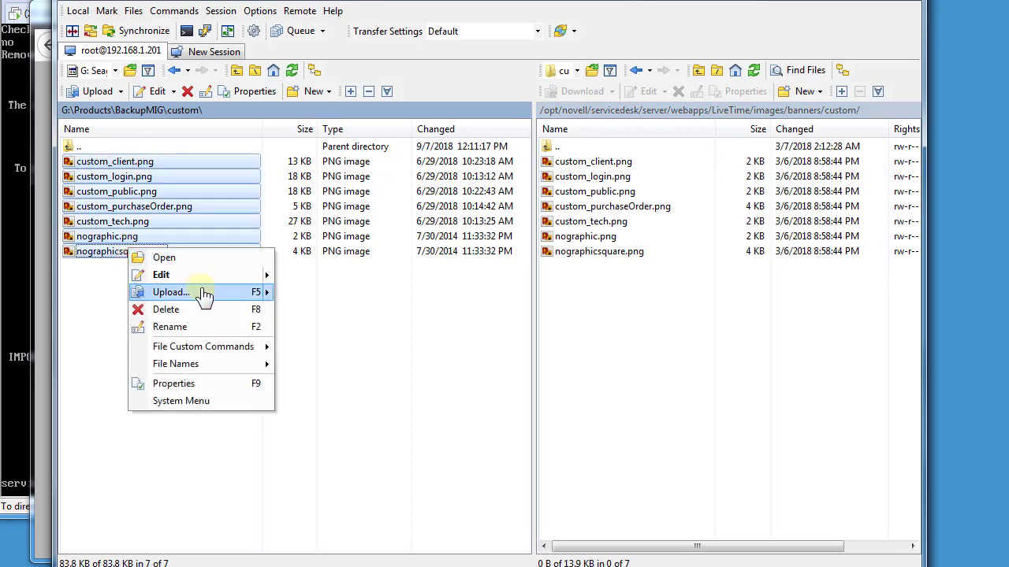
left_click(203, 293)
left_click(525, 338)
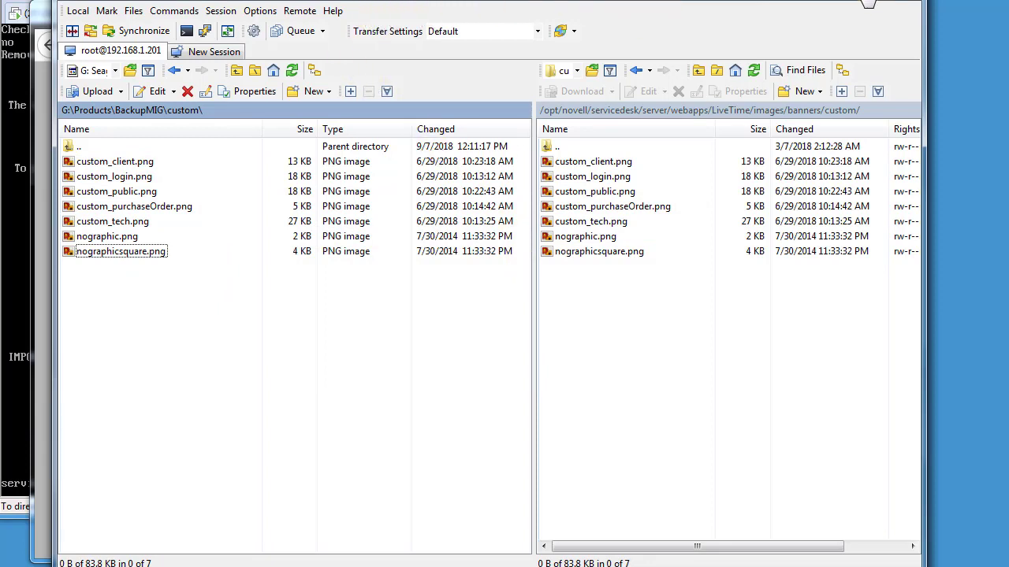
left_click(135, 110)
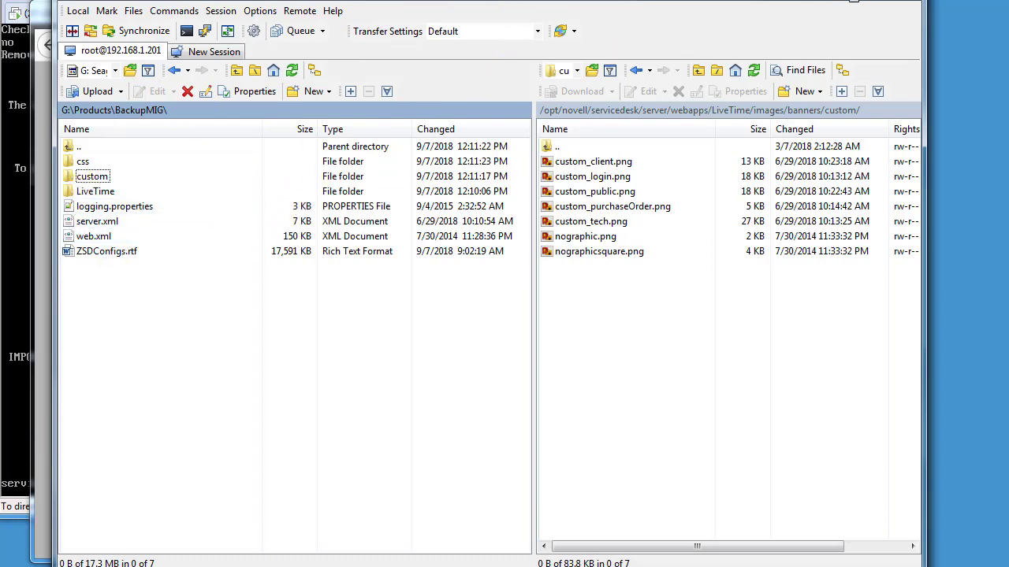
Reload the login page to show the restored banner and log in with the other account
key("alt+Tab")
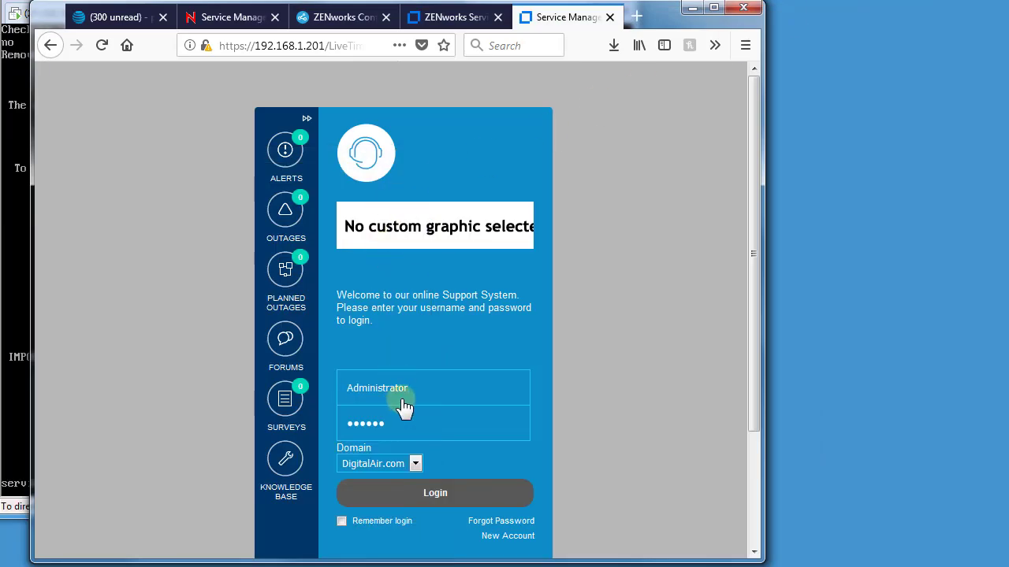
left_click(102, 45)
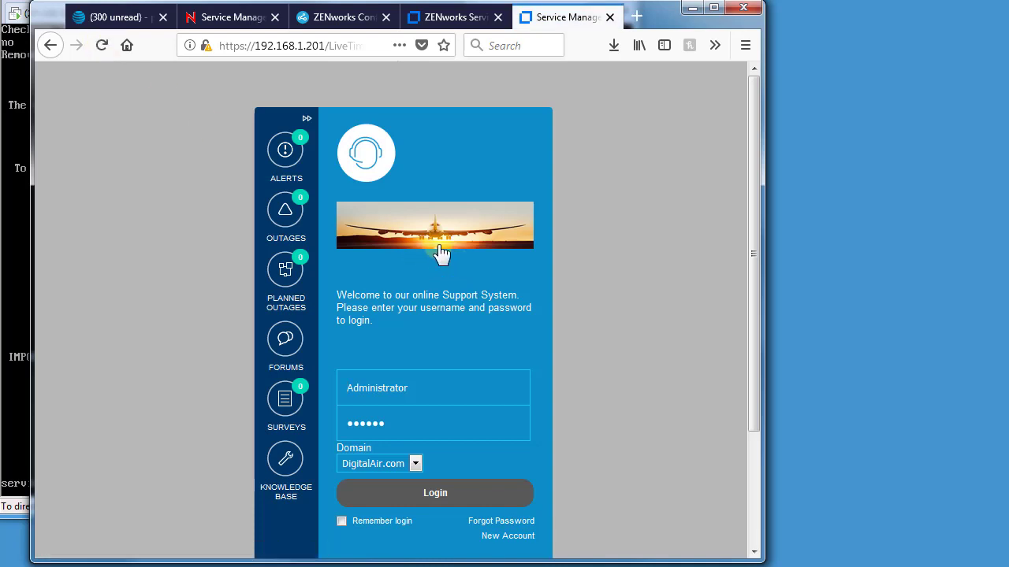
left_click(426, 396)
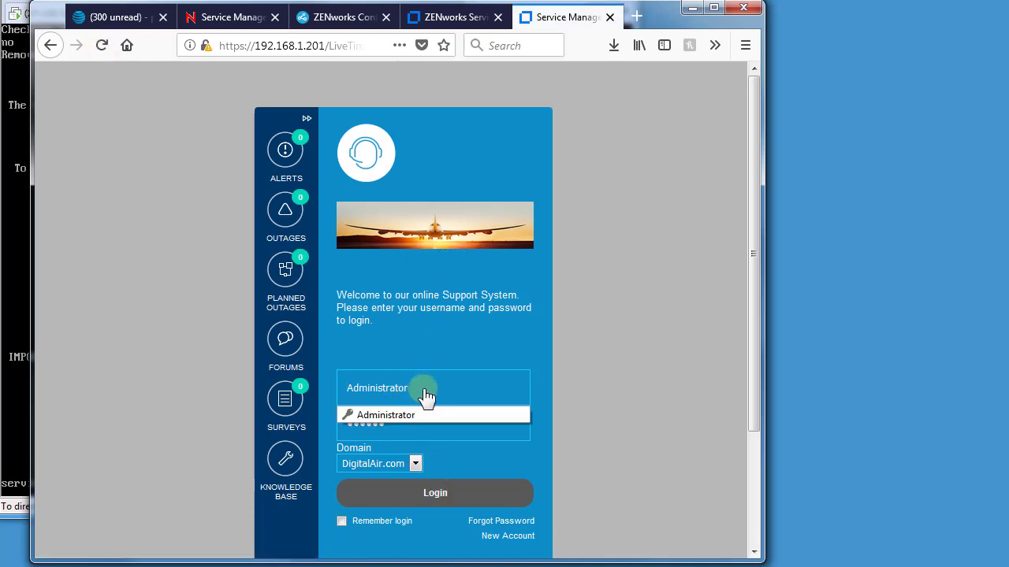
left_click_drag(426, 397, 315, 398)
type("rrunner")
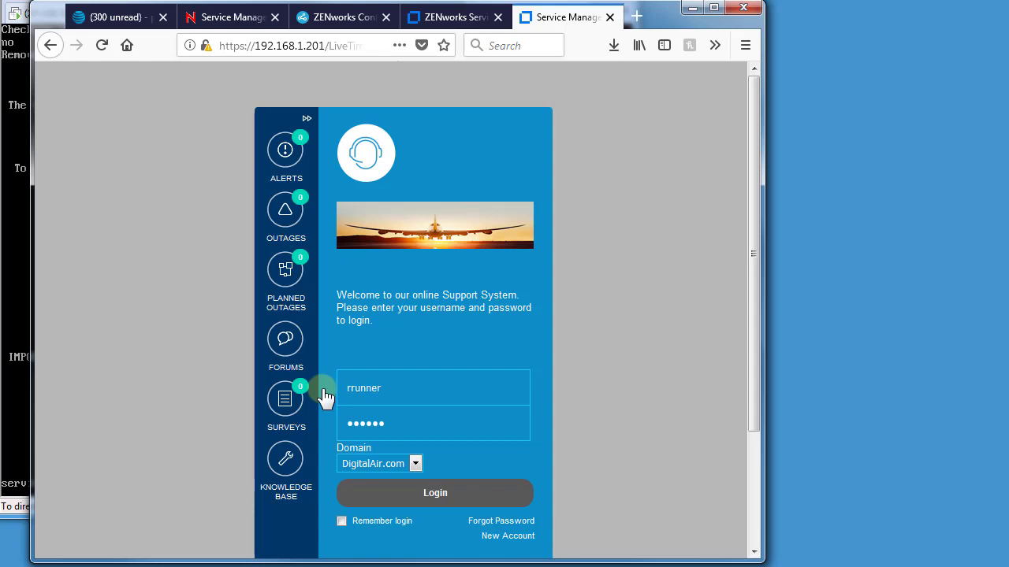
key("Tab")
type("novell")
key("Return")
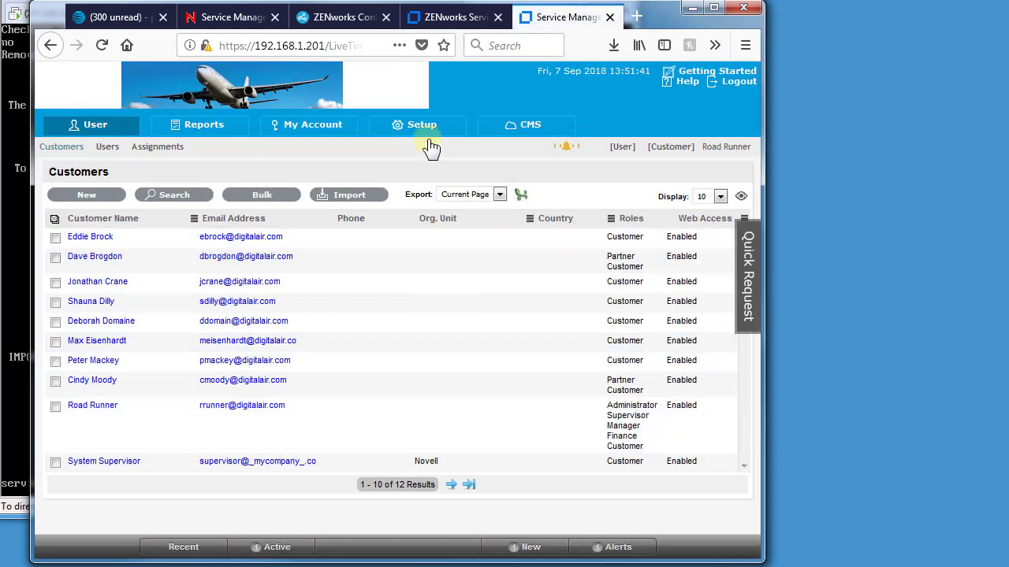
Browse the Customer portal's Requests, then the Admin Portal's Configuration, Knowledge and Setup views
left_click(676, 156)
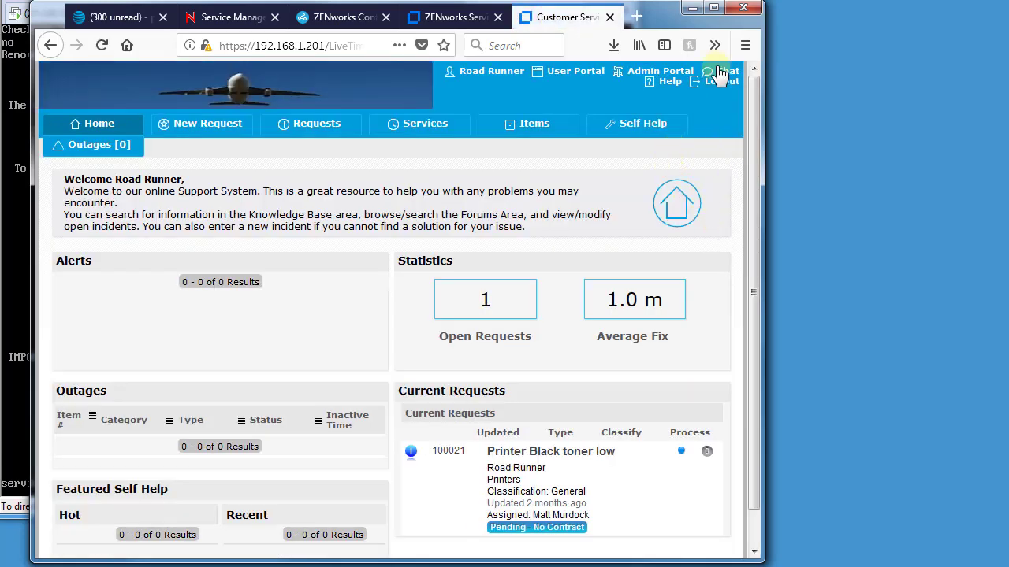
left_click_drag(761, 140, 924, 139)
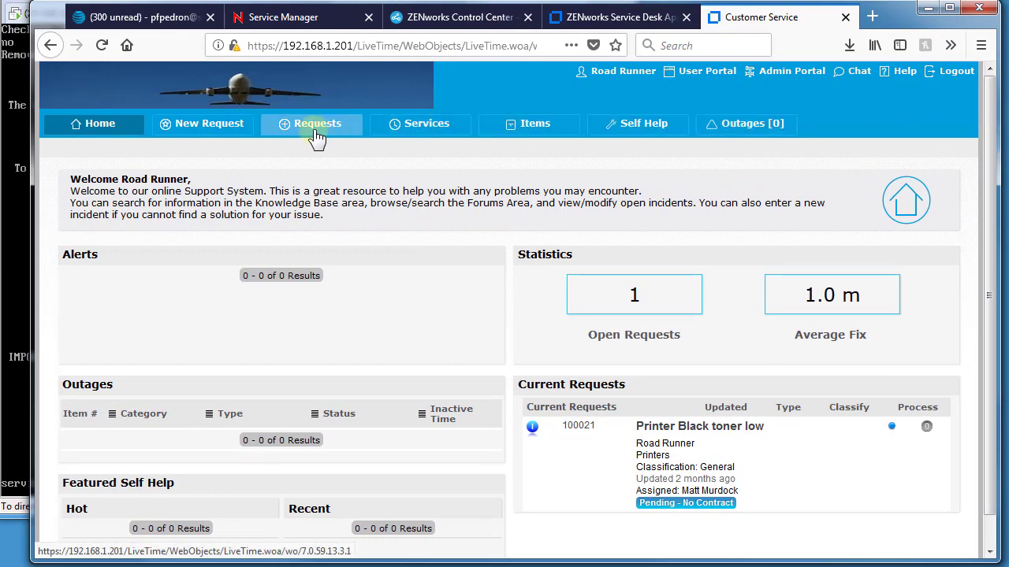
left_click(225, 130)
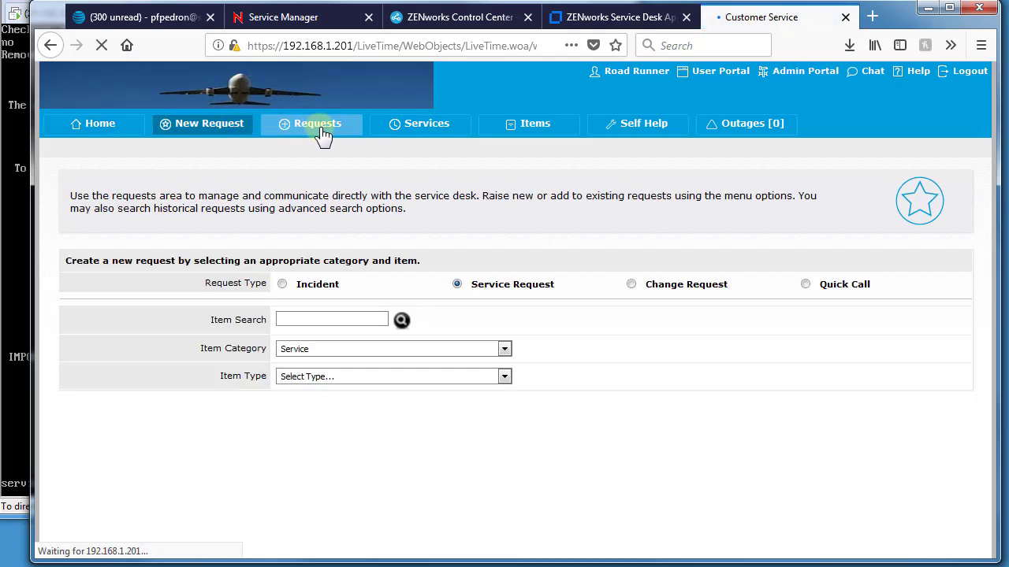
left_click(323, 134)
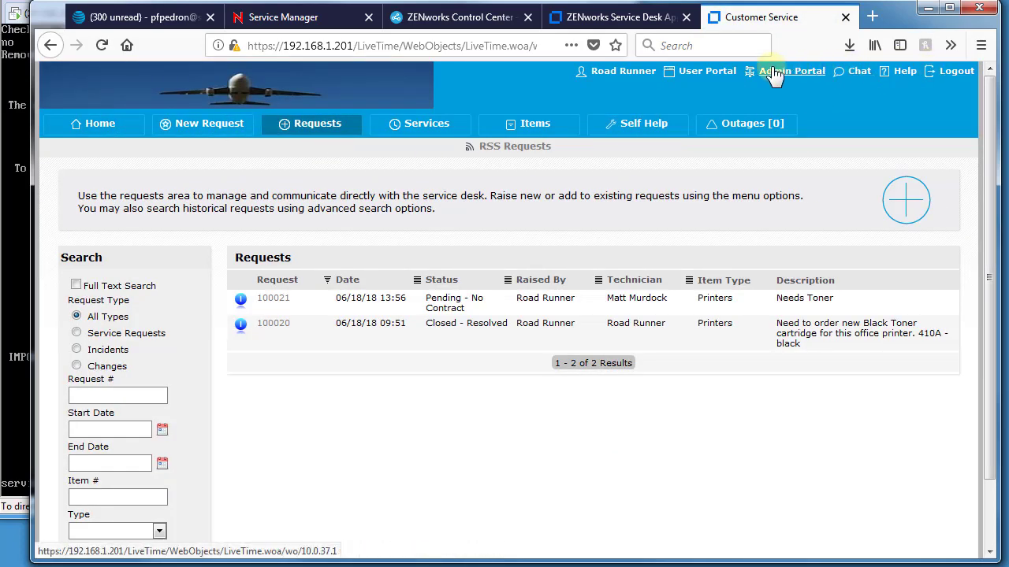
left_click(723, 78)
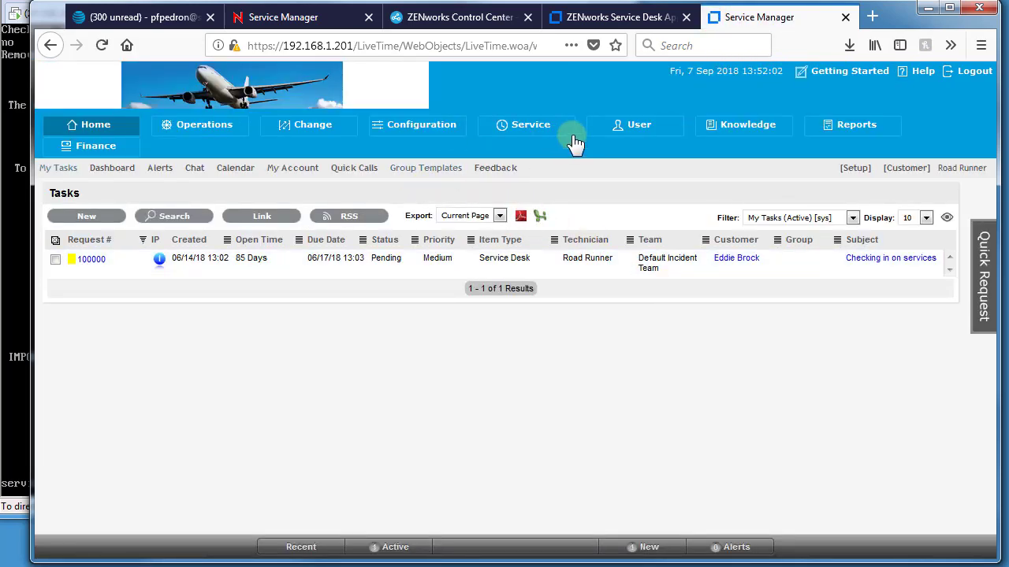
left_click(430, 130)
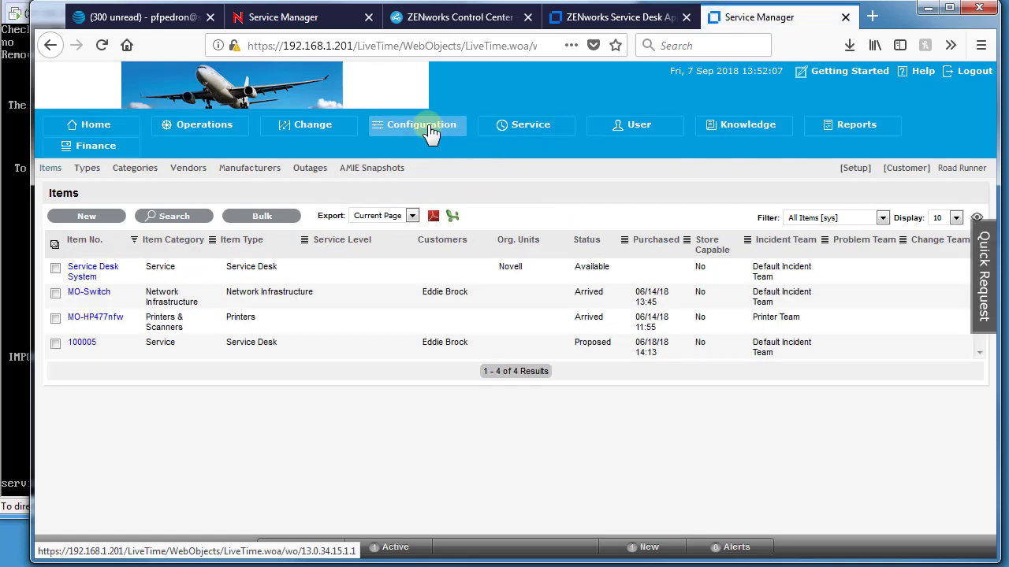
left_click(767, 134)
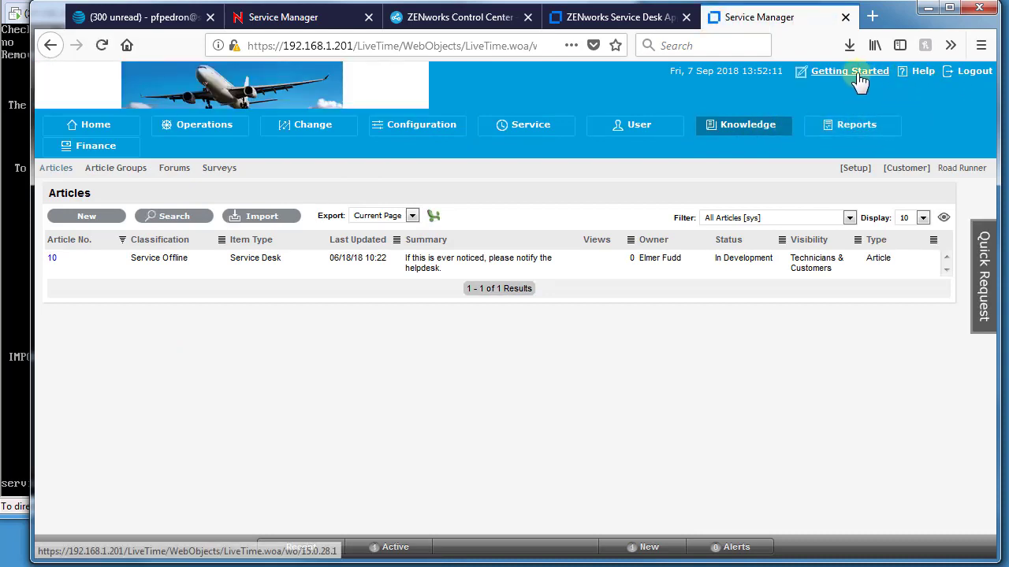
left_click(852, 168)
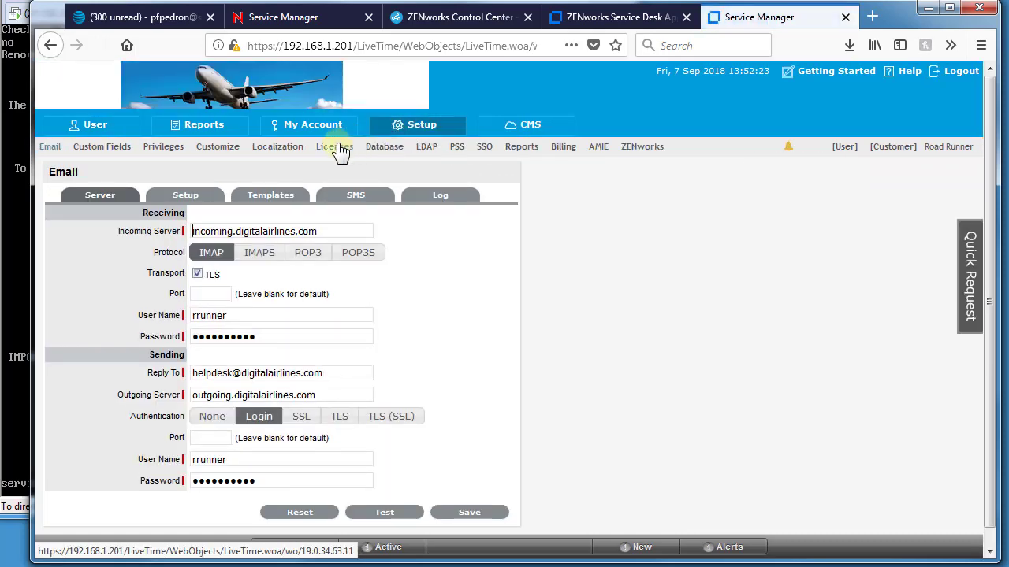
Restart the servicedesk service from the appliance console, then reload Service Manager to its login page
left_click(385, 150)
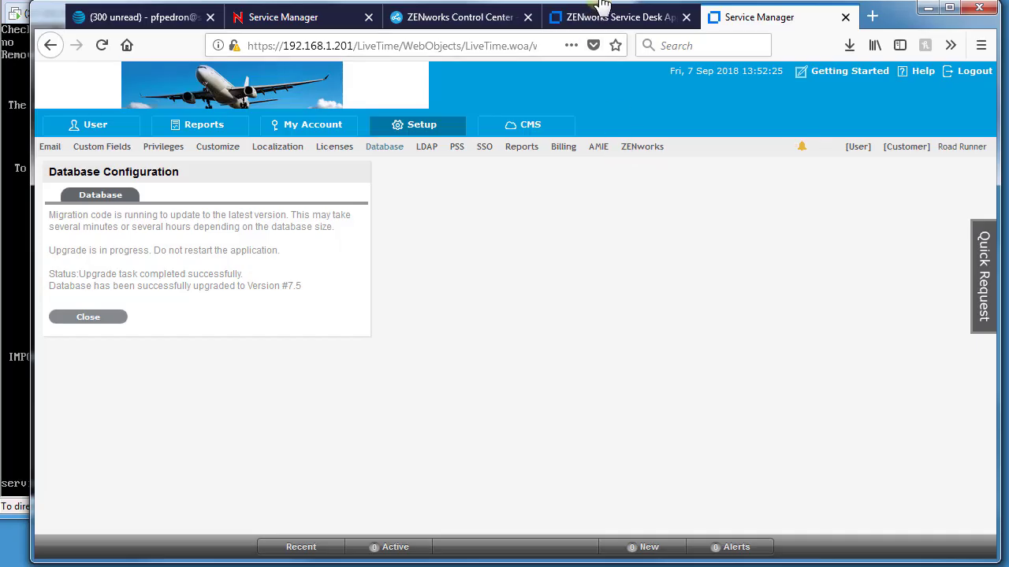
left_click(611, 17)
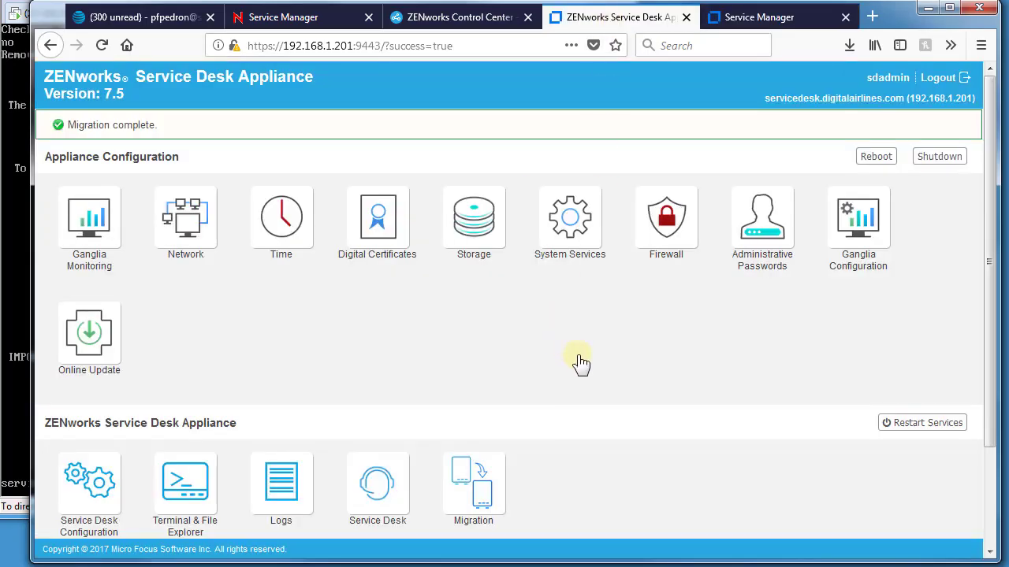
left_click(899, 430)
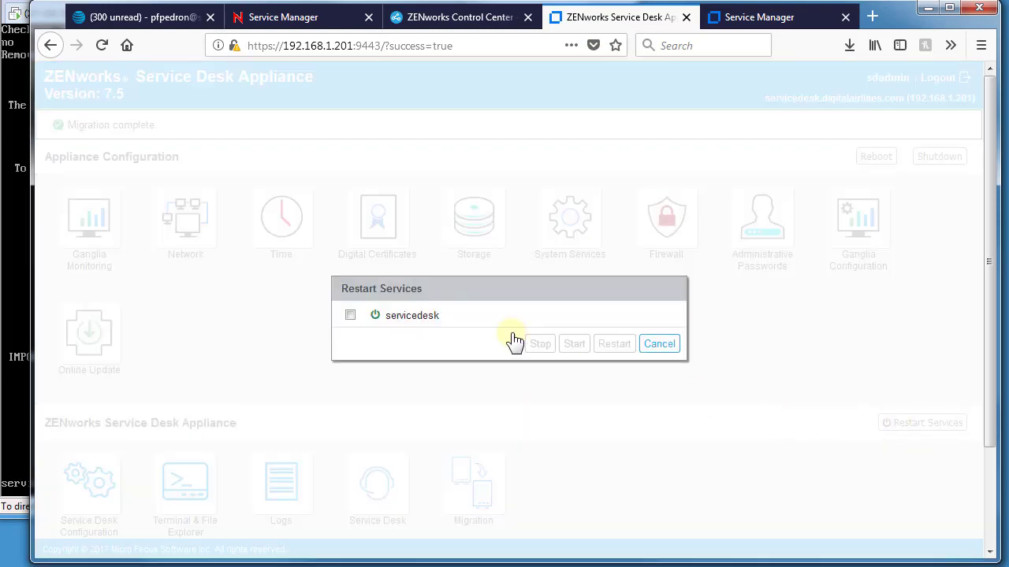
left_click(352, 316)
left_click(609, 347)
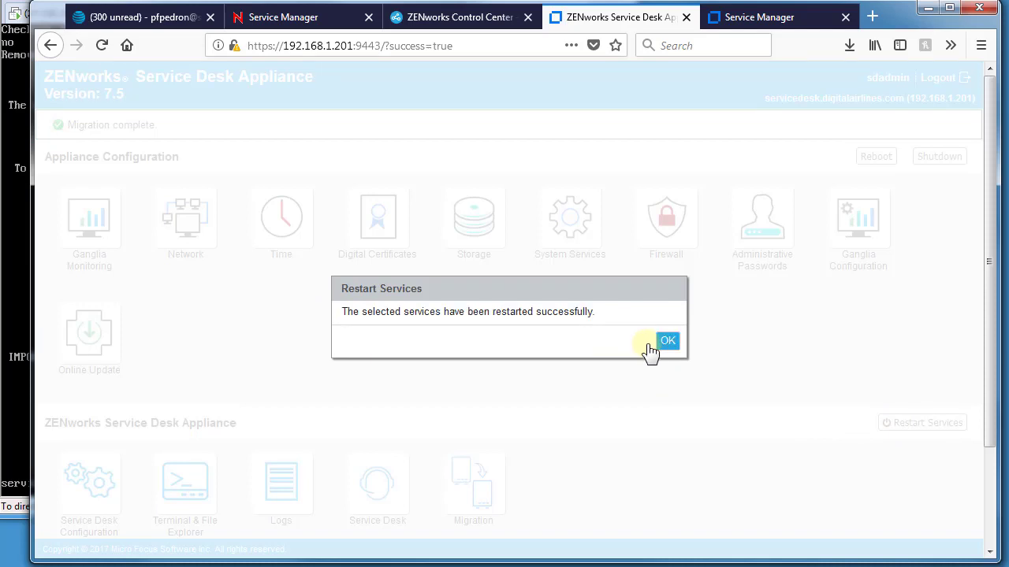
left_click(665, 342)
left_click(763, 17)
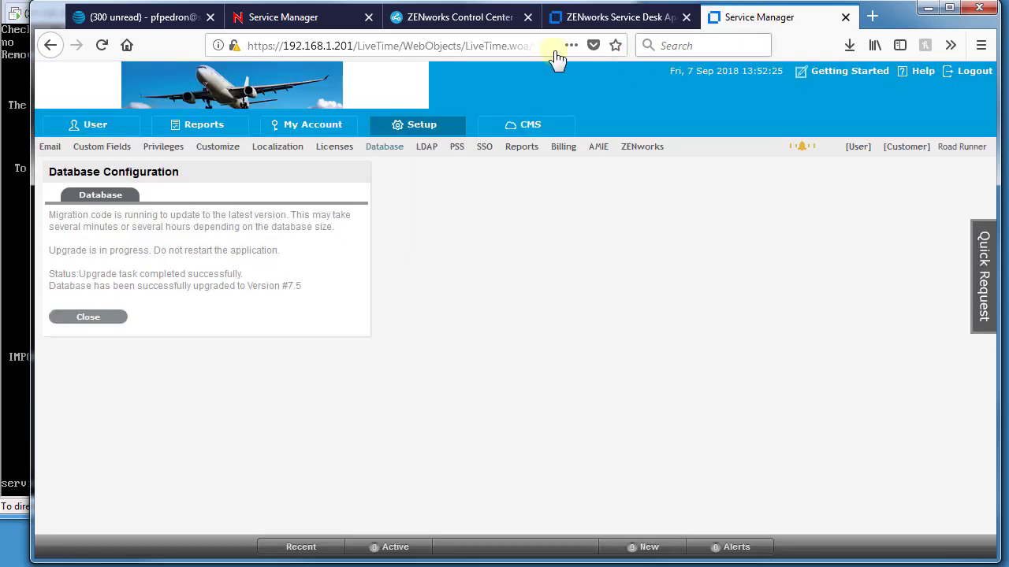
left_click(100, 48)
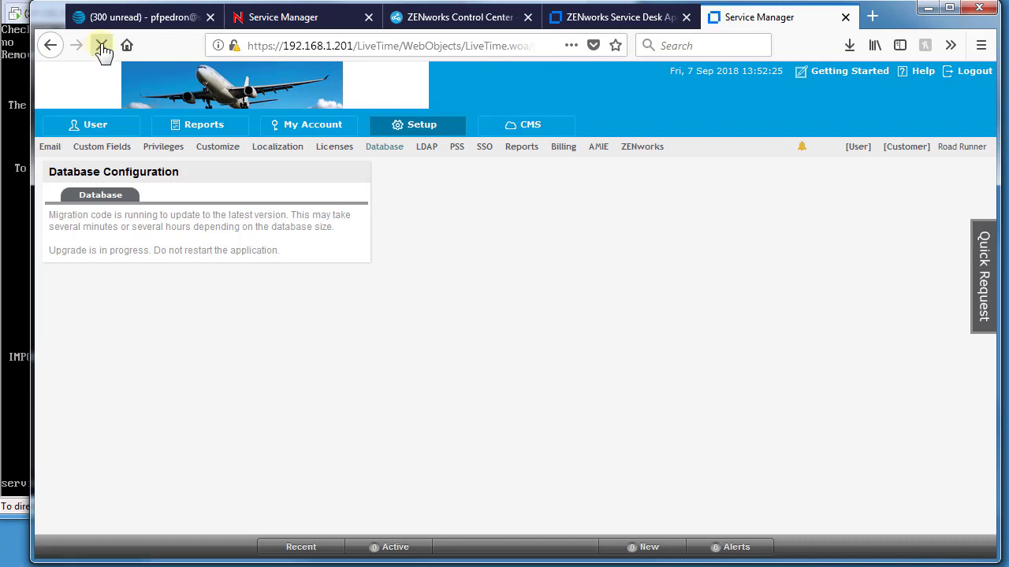
left_click(102, 48)
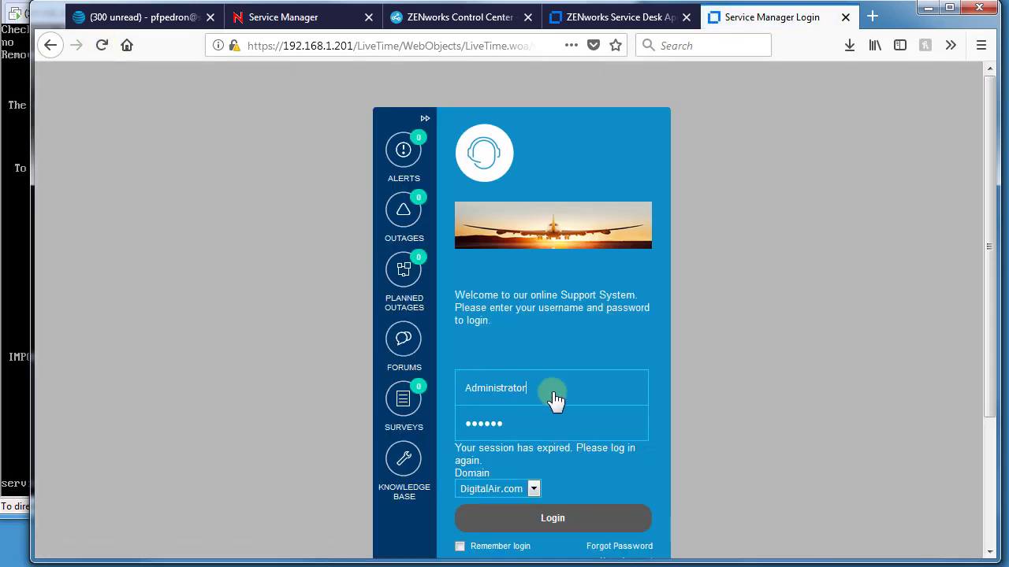
Log back in to Service Desk with the account's username and password
double_click(554, 398)
type("rrunner")
key("Tab")
type("n")
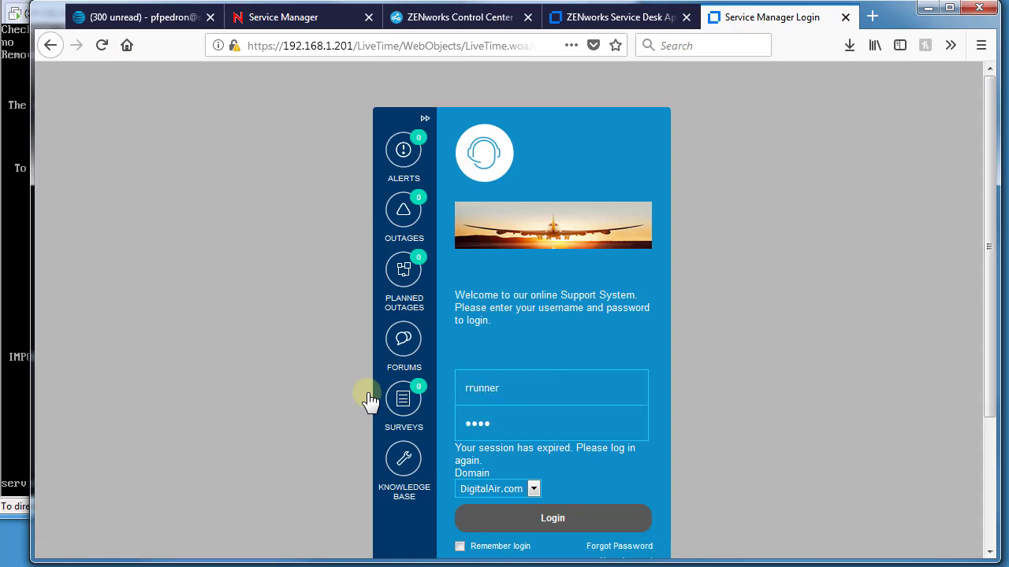
key("Return")
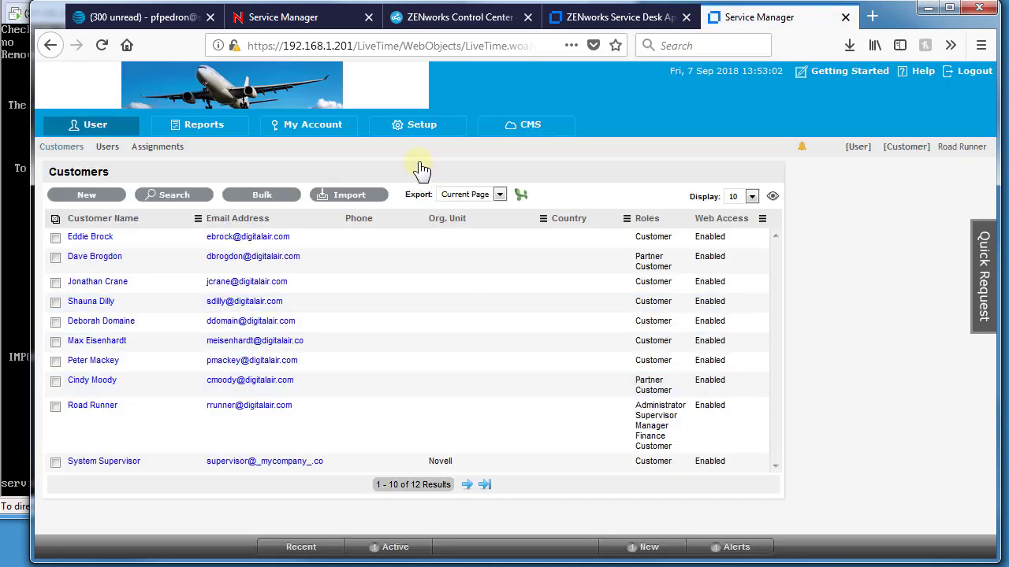
Review Setup's Database, AMIE, ZENworks Import, PSS, Licenses and Email settings
left_click(413, 127)
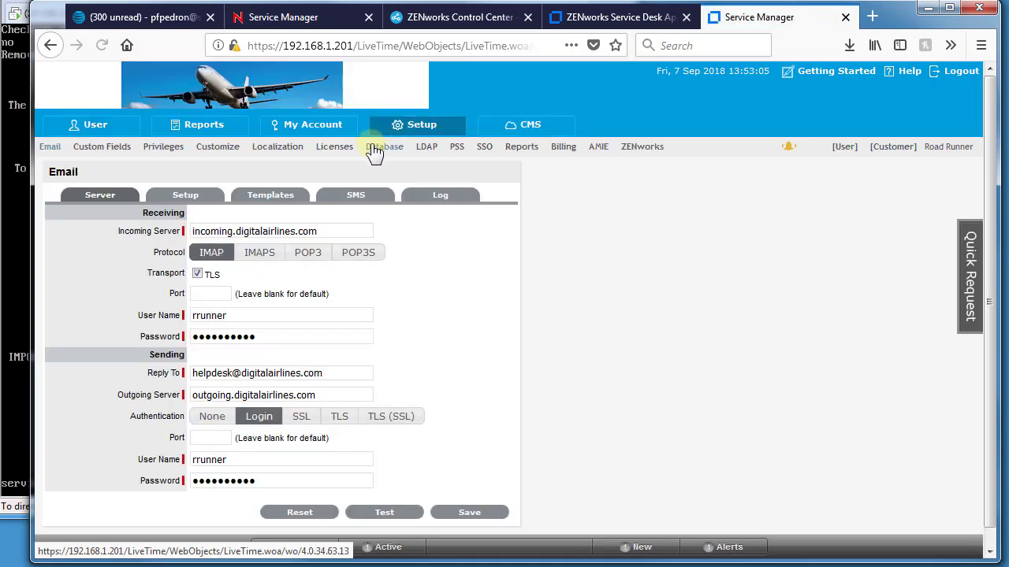
left_click(376, 150)
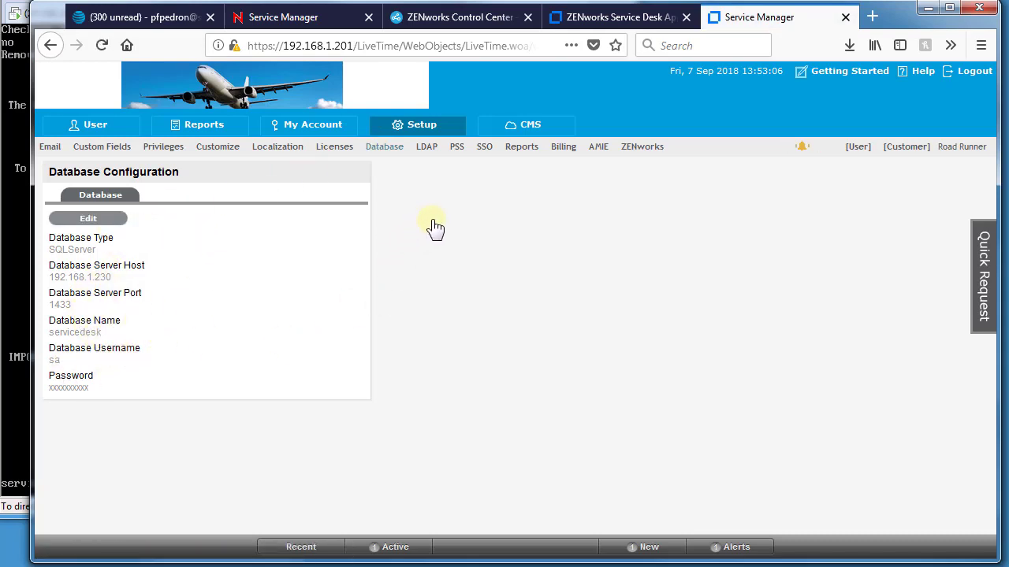
left_click(599, 155)
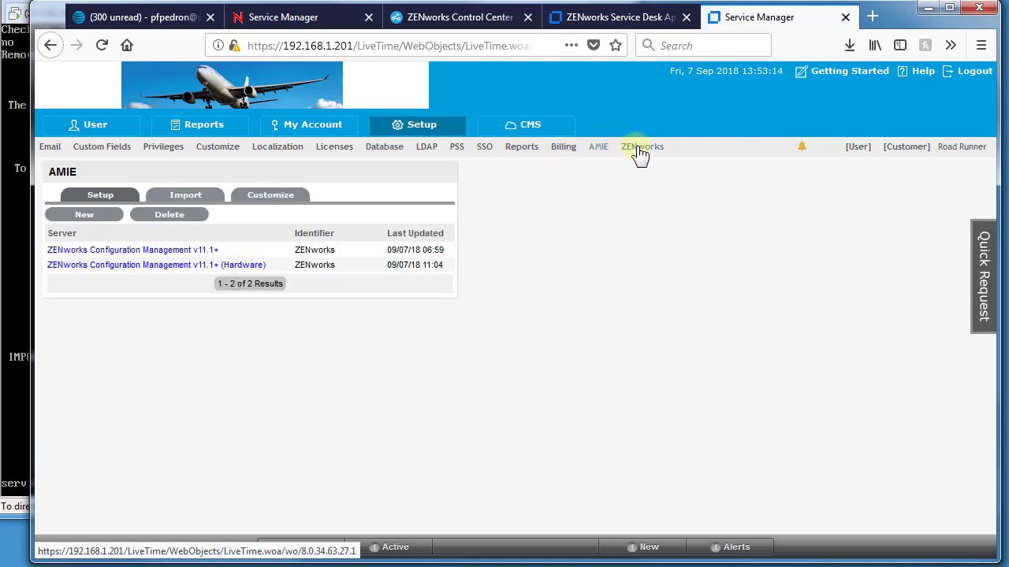
left_click(638, 152)
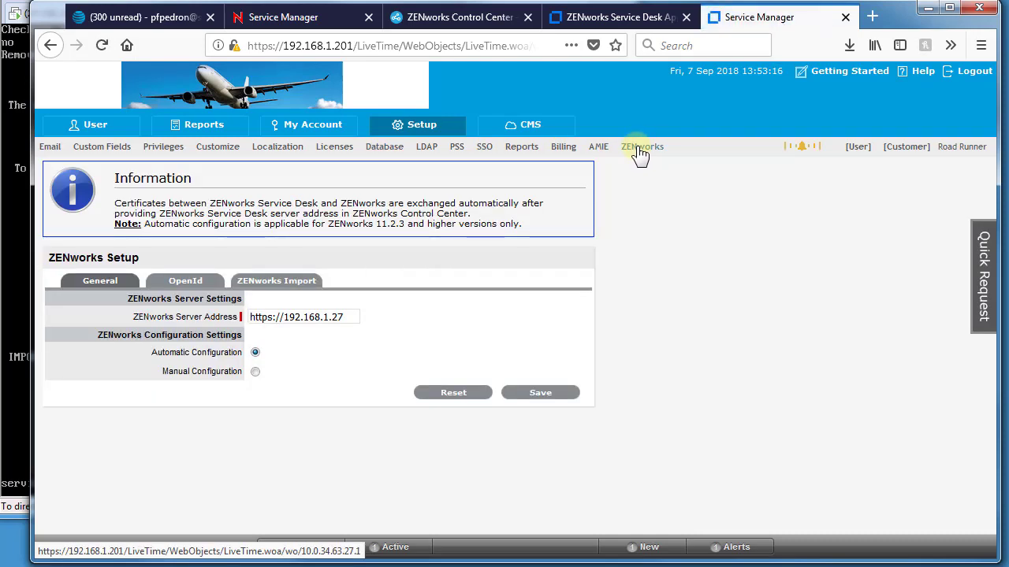
left_click(284, 290)
left_click(80, 220)
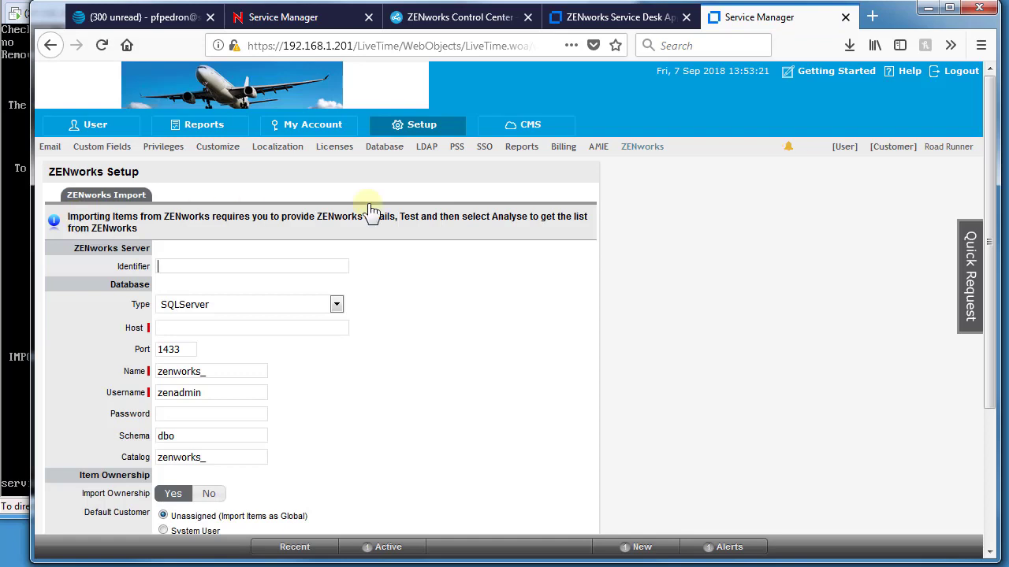
left_click(482, 146)
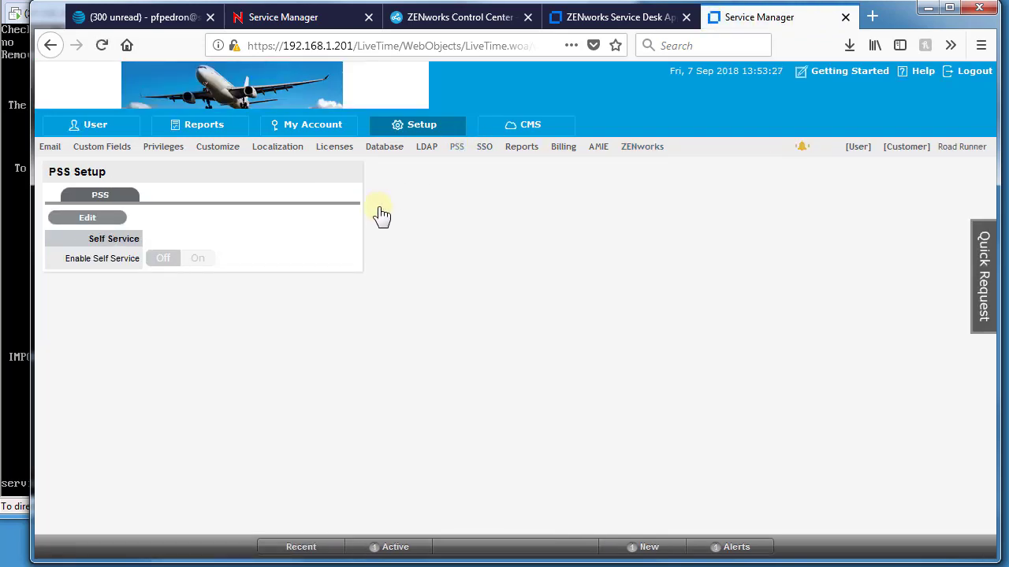
left_click(334, 149)
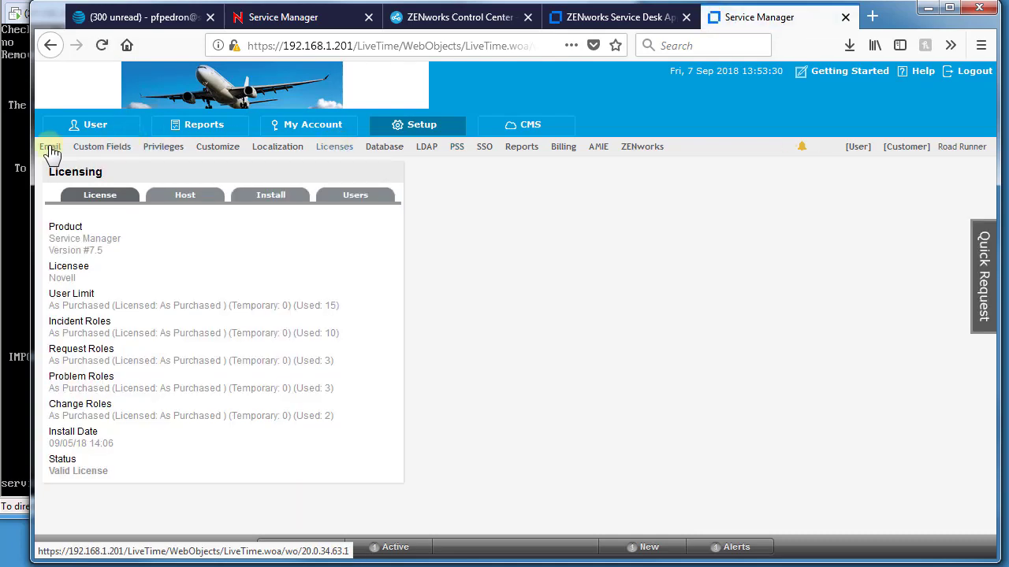
left_click(49, 150)
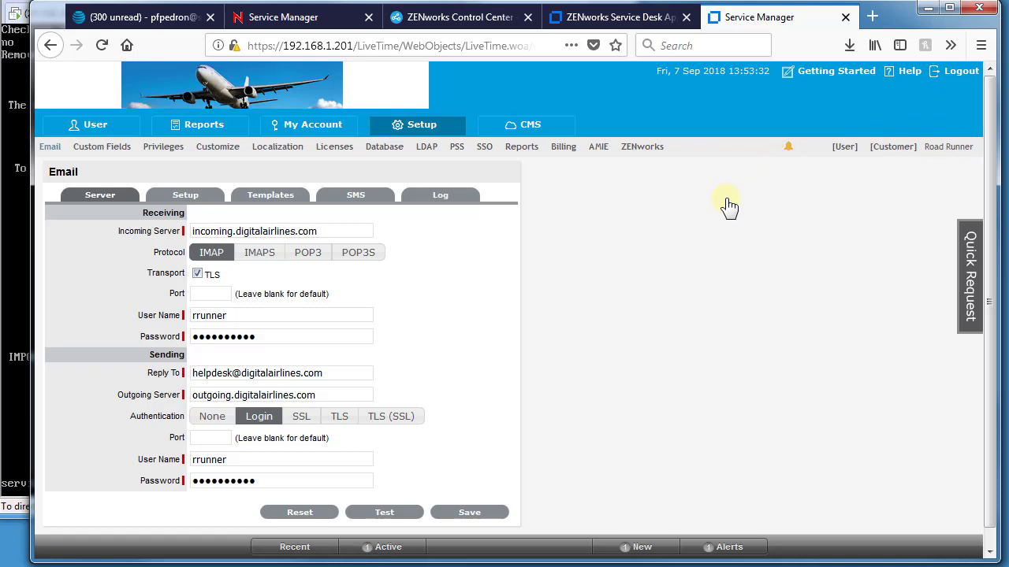
Log out using the Logout link in the top-right corner
left_click(958, 81)
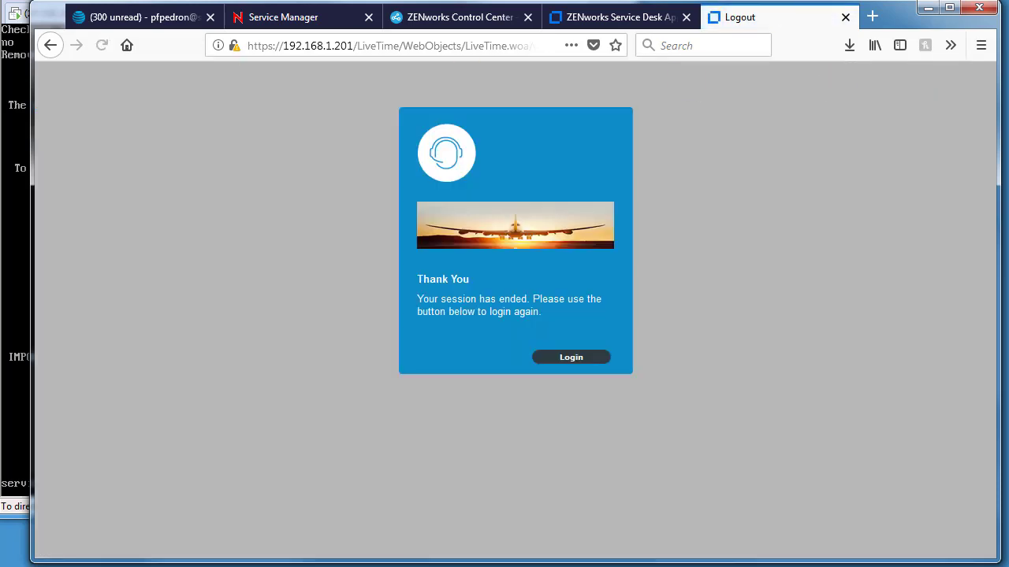